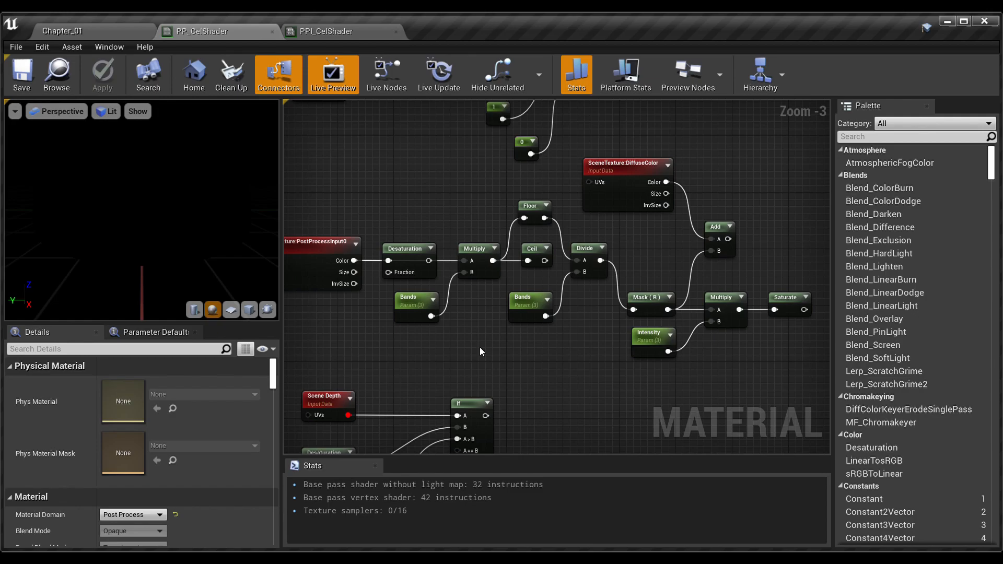
Look over the node groups of the PP_CelShader graph, from the If chains to the material output node.
scroll(479, 347, "down", 2)
right_click_drag(480, 347, 688, 116)
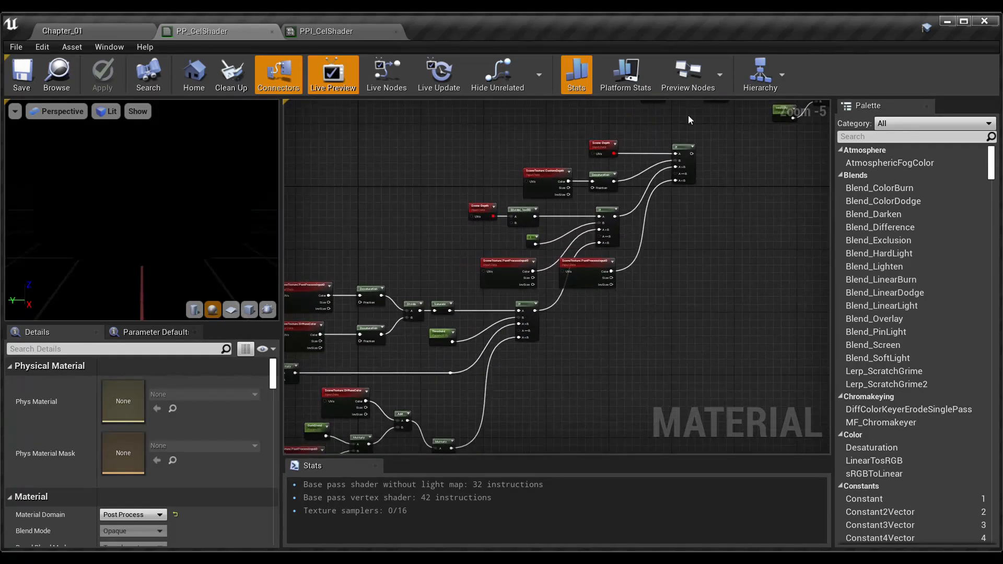
right_click_drag(700, 238, 812, 179)
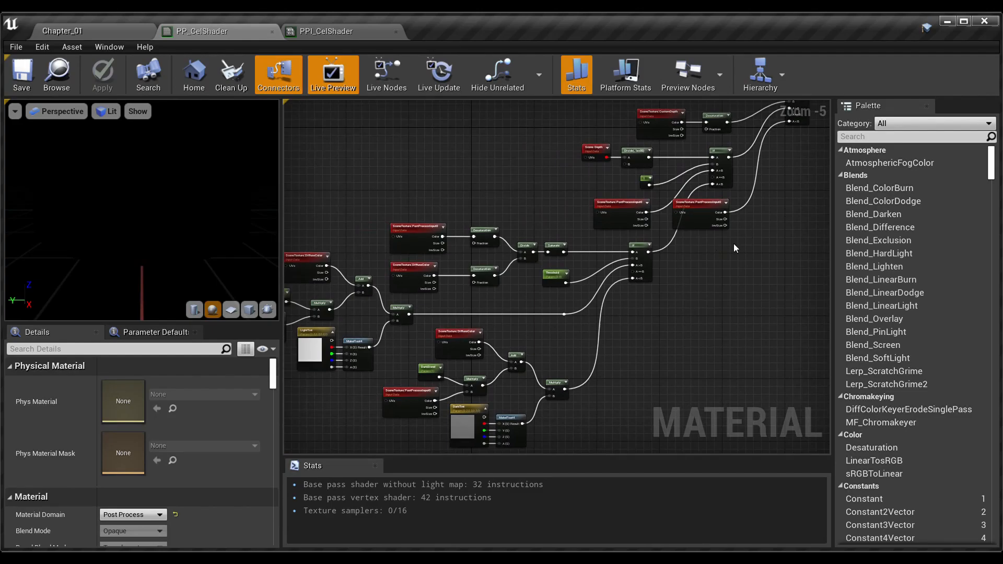
right_click_drag(753, 226, 585, 322)
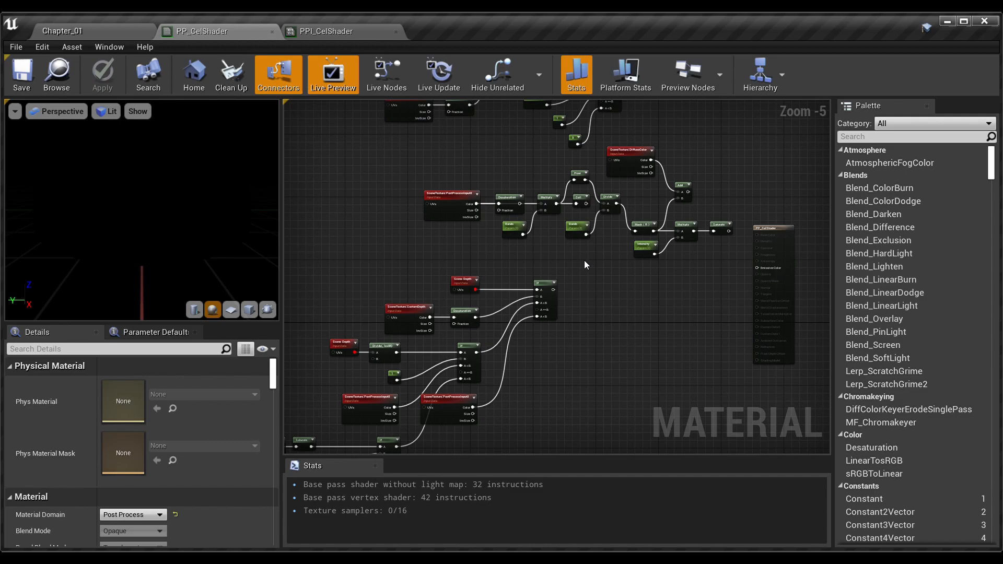
right_click_drag(584, 260, 569, 317)
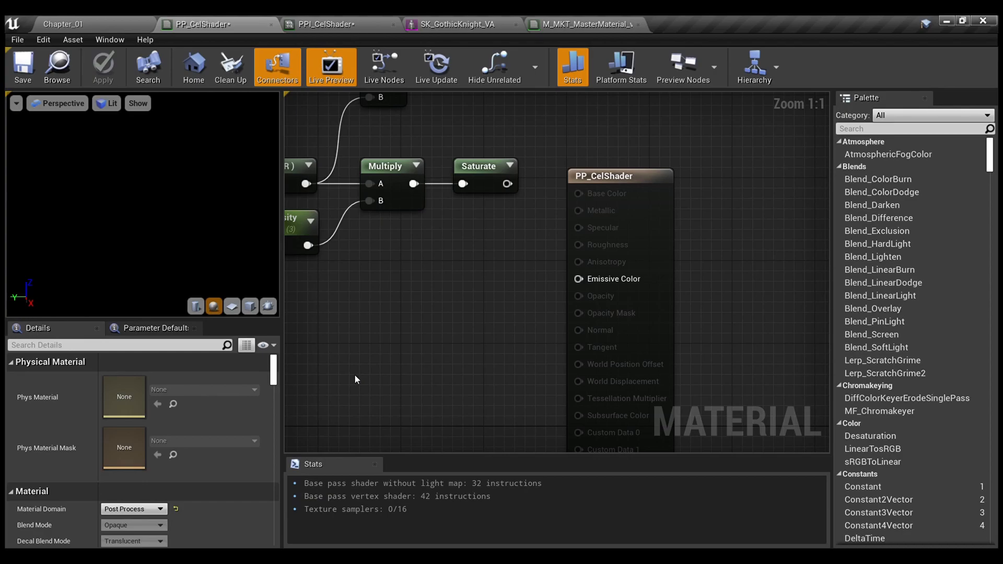
Play-test the Chapter_01 level to check the post-process material's current output, and stop the session.
left_click(91, 24)
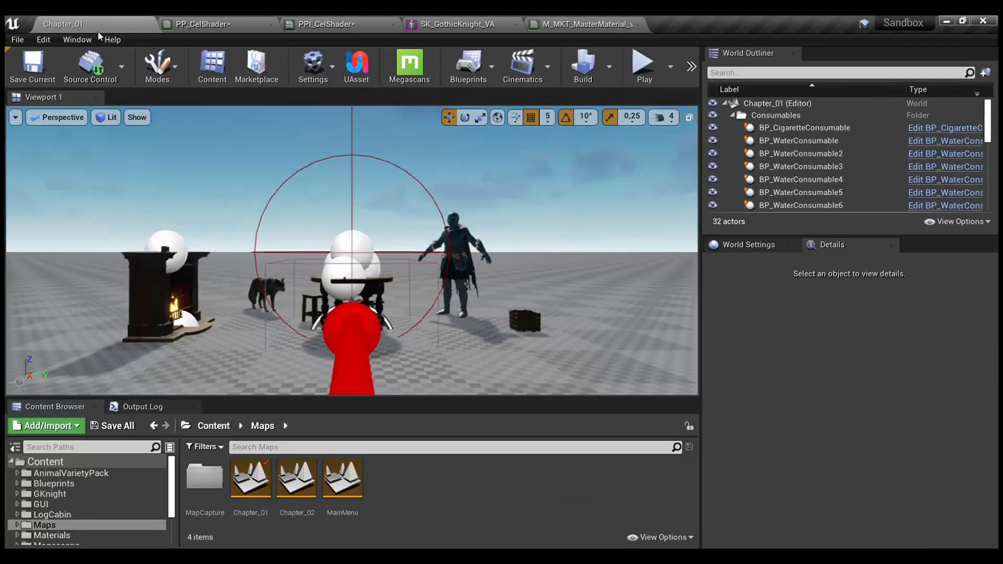
key("alt+p")
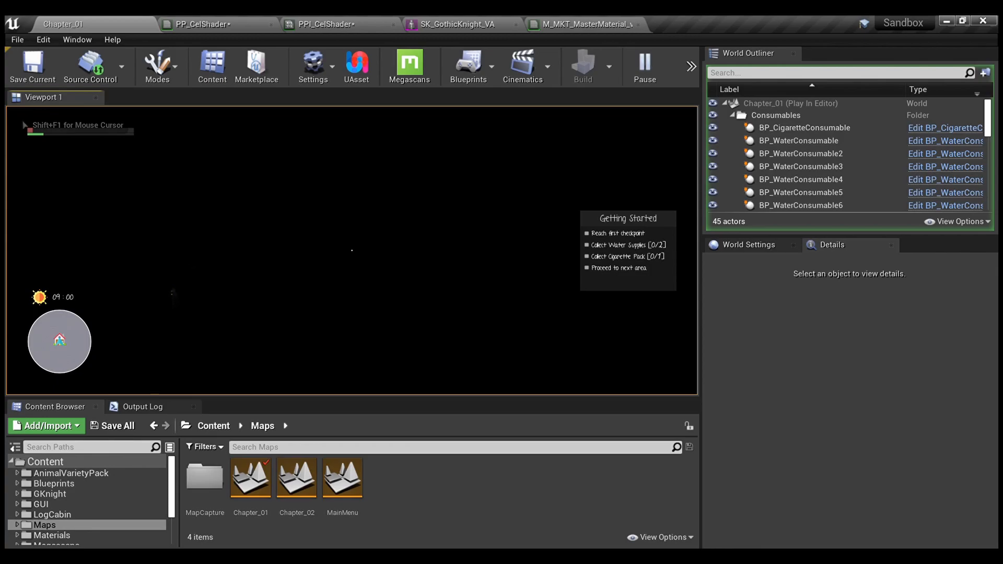
key("Escape")
In PP_CelShader, duplicate the SceneTexture:PostProcessInput0 node beside the output node, connect its Color to Emissive Color, and apply the material.
left_click(243, 21)
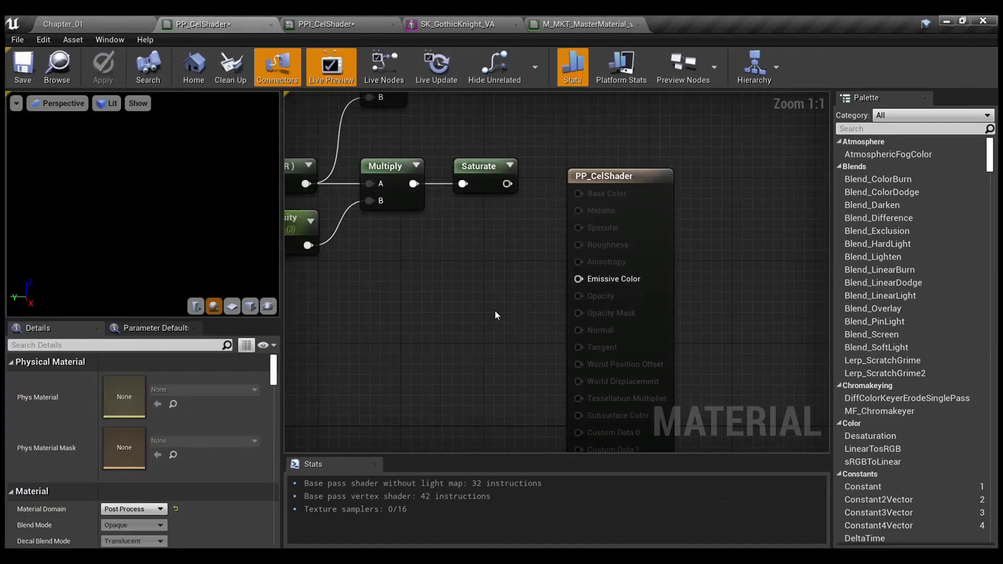
right_click_drag(474, 309, 427, 327)
left_click_drag(480, 197, 637, 353)
scroll(448, 325, "up", 2)
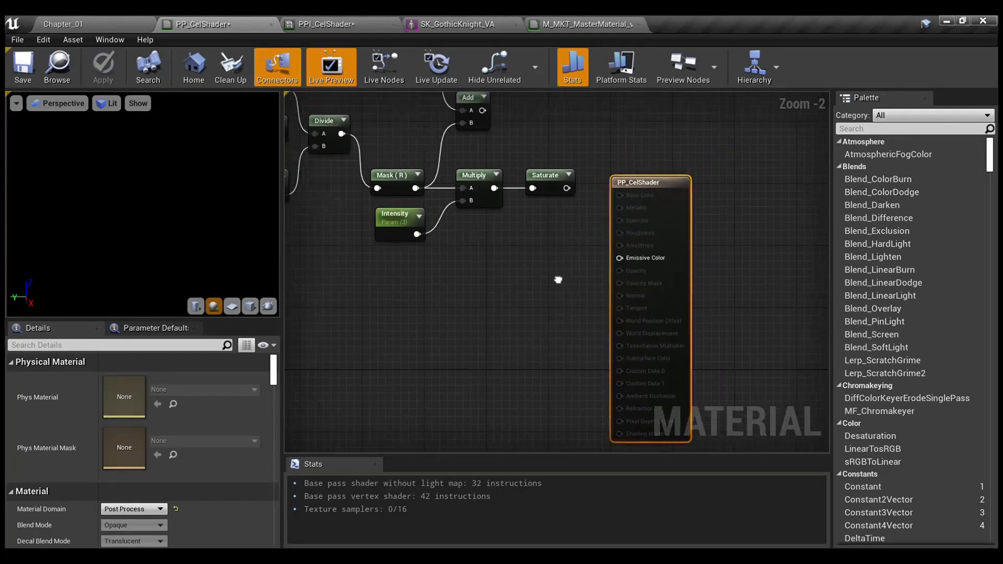
left_click(478, 297)
scroll(478, 297, "down", 2)
right_click_drag(478, 297, 719, 231)
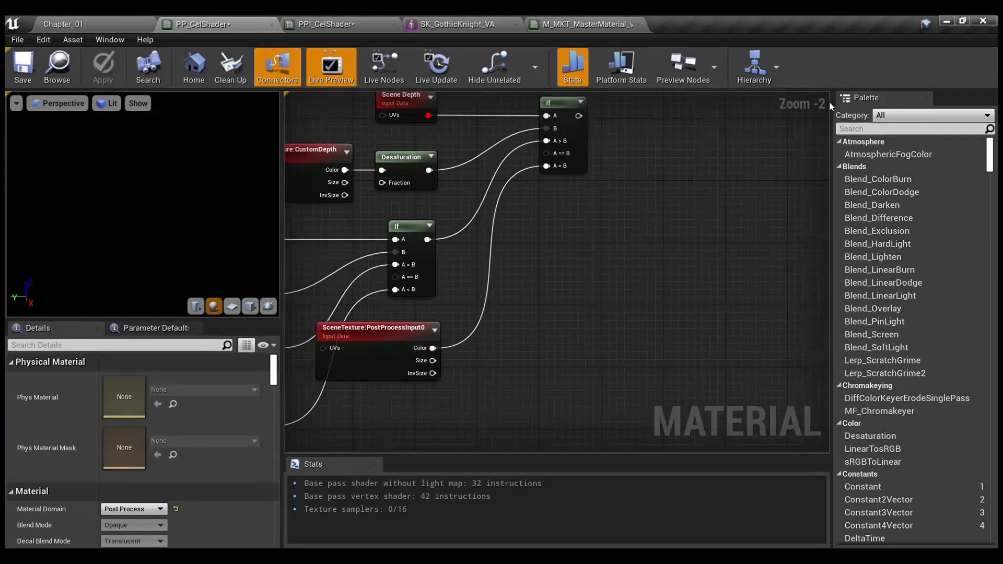
left_click(425, 332)
scroll(583, 264, "down", 3)
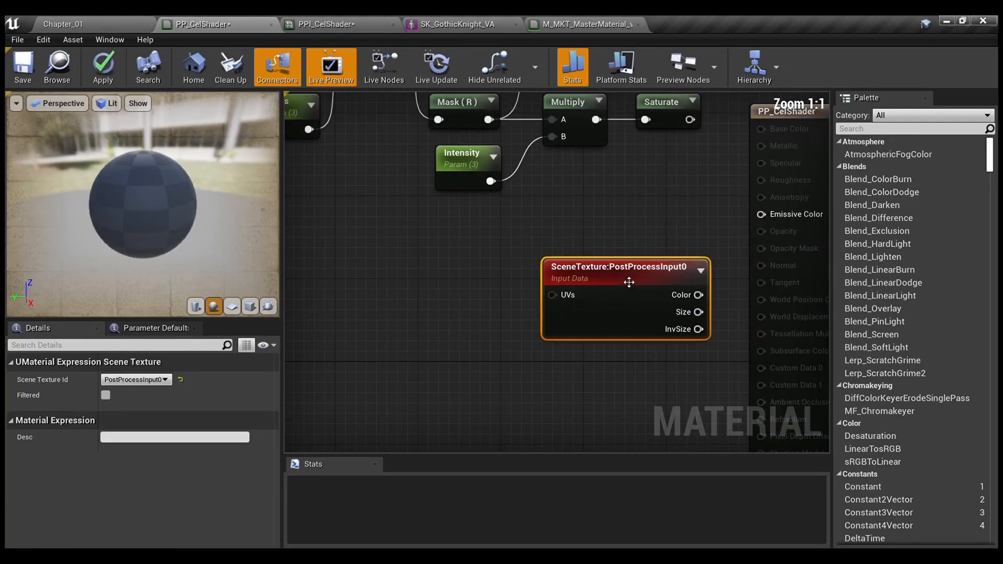
left_click_drag(698, 295, 760, 215)
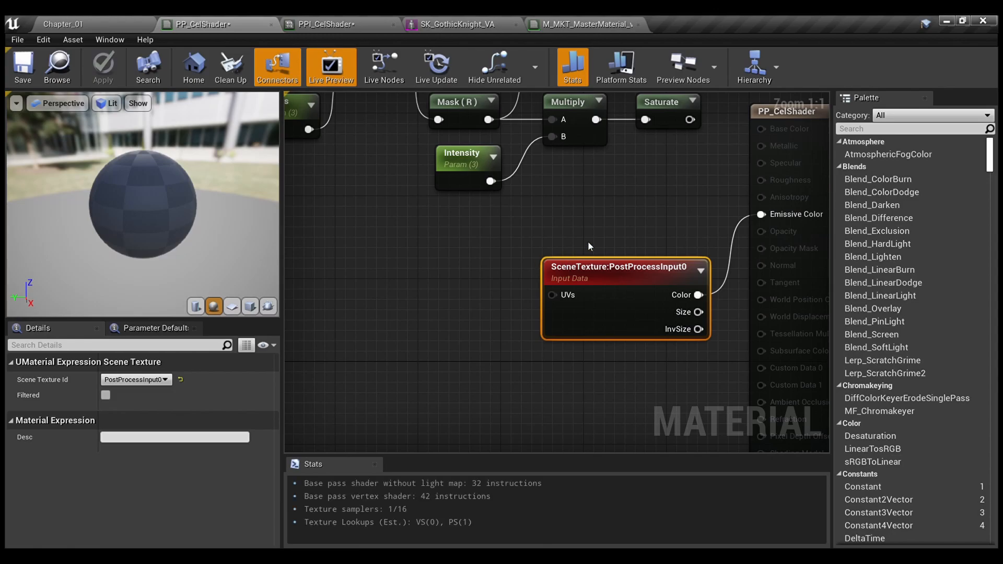
Play-test Chapter_01 with the unmodified scene colour, walk around the knight, table and wolf, and stop the session.
left_click(80, 18)
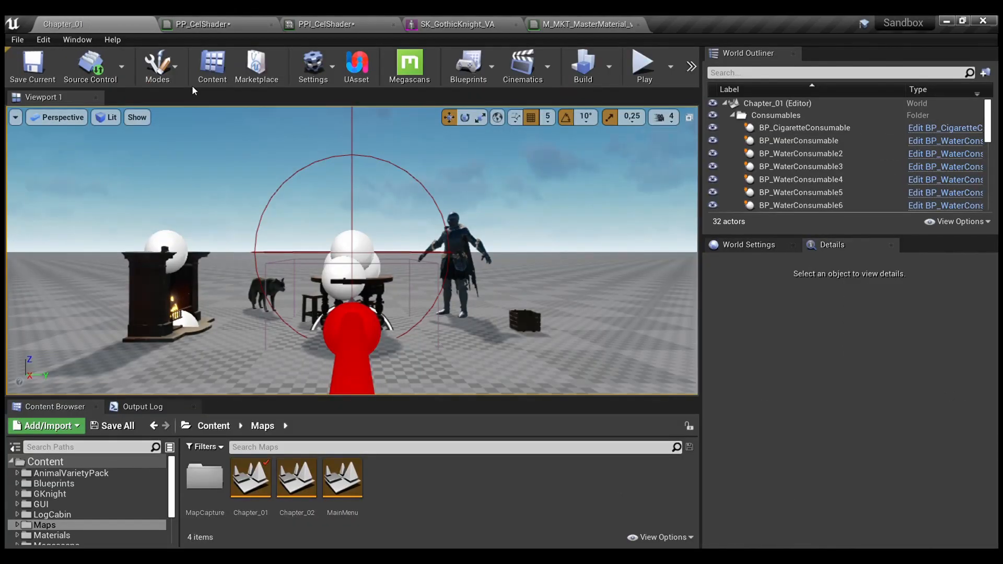
key("alt+p")
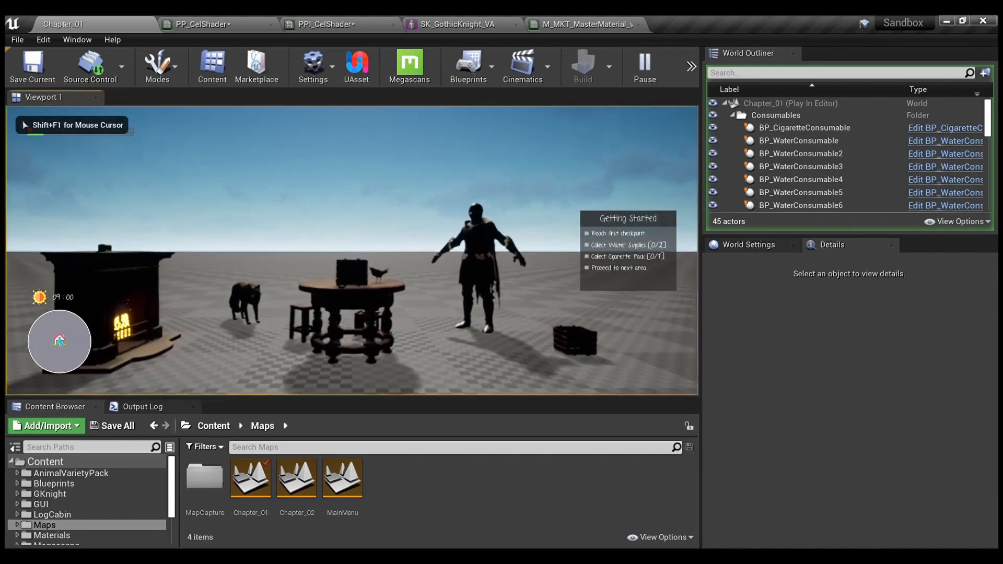
key("w")
key("d")
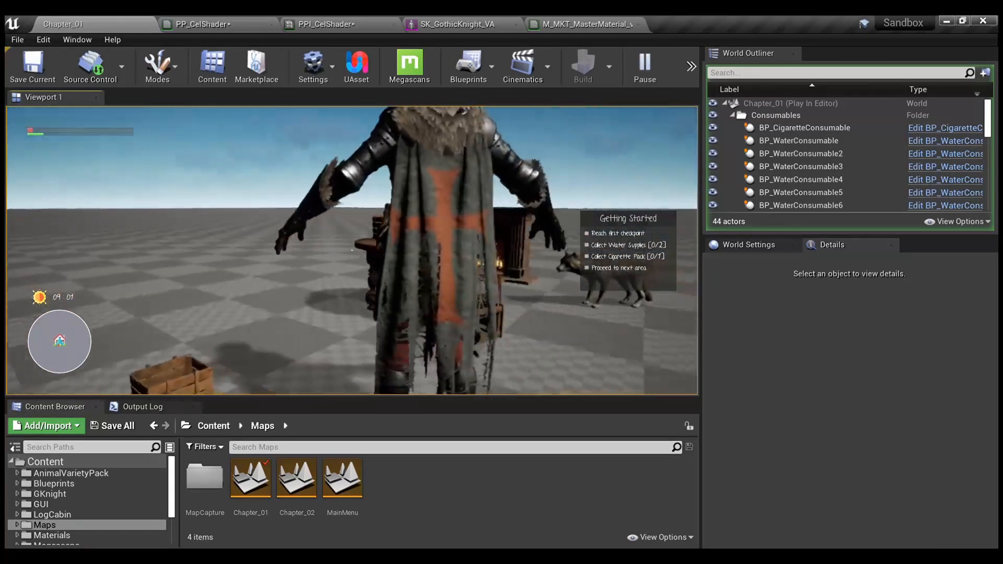
key("w")
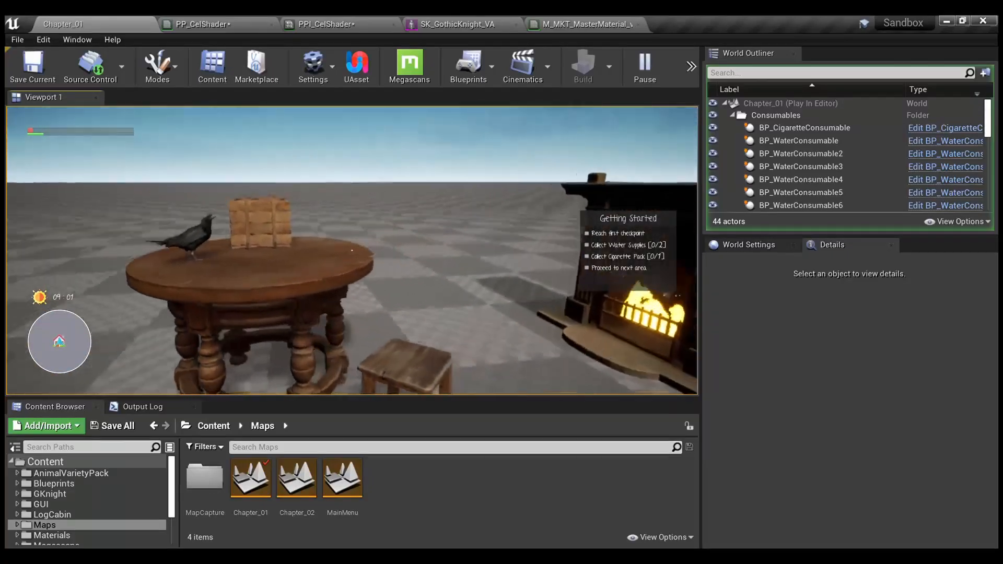
key("s")
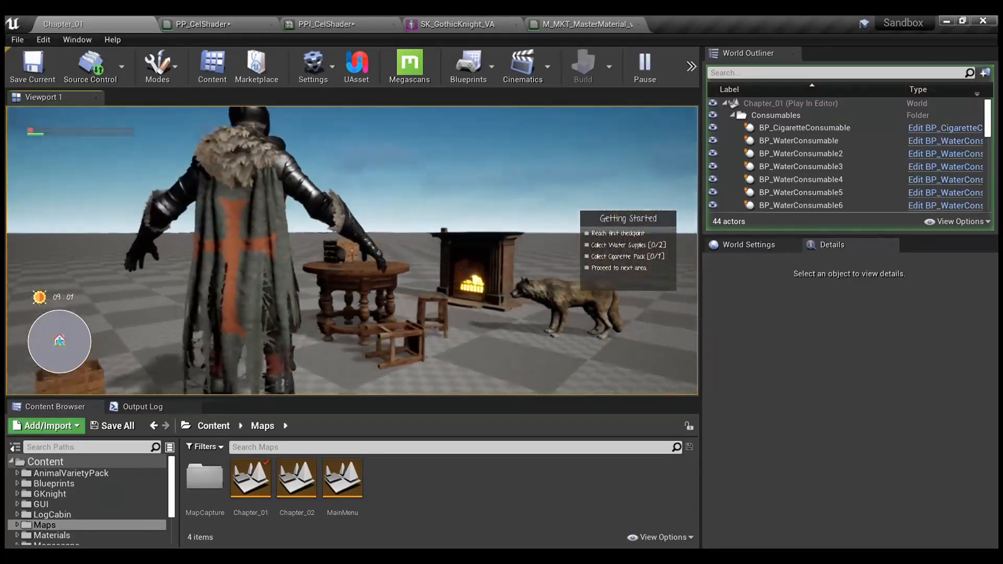
key("s")
key("Escape")
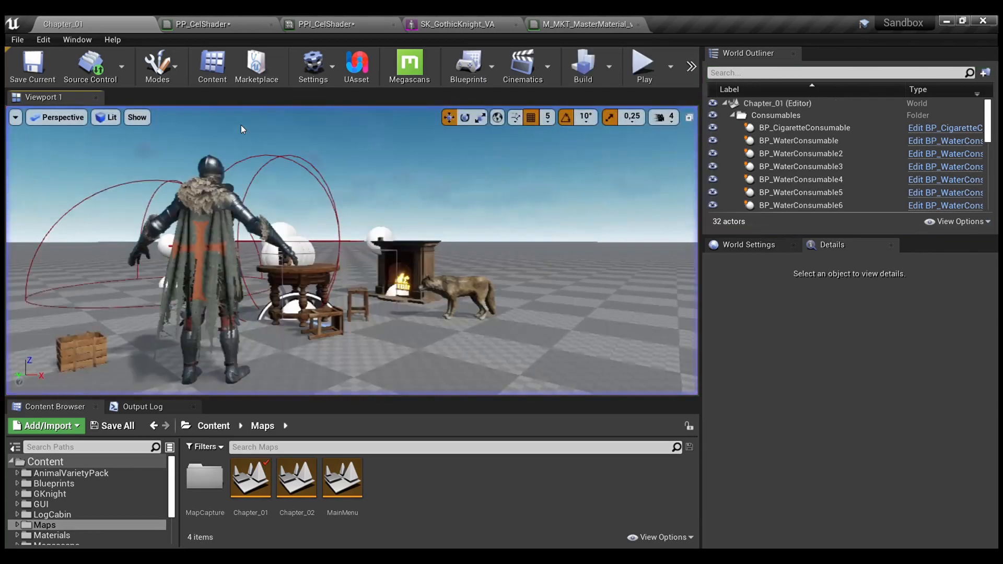
In PP_CelShader, connect the output of the If node below the CustomDepth Desaturation to Emissive Color and apply the material.
left_click(239, 29)
left_click(522, 209)
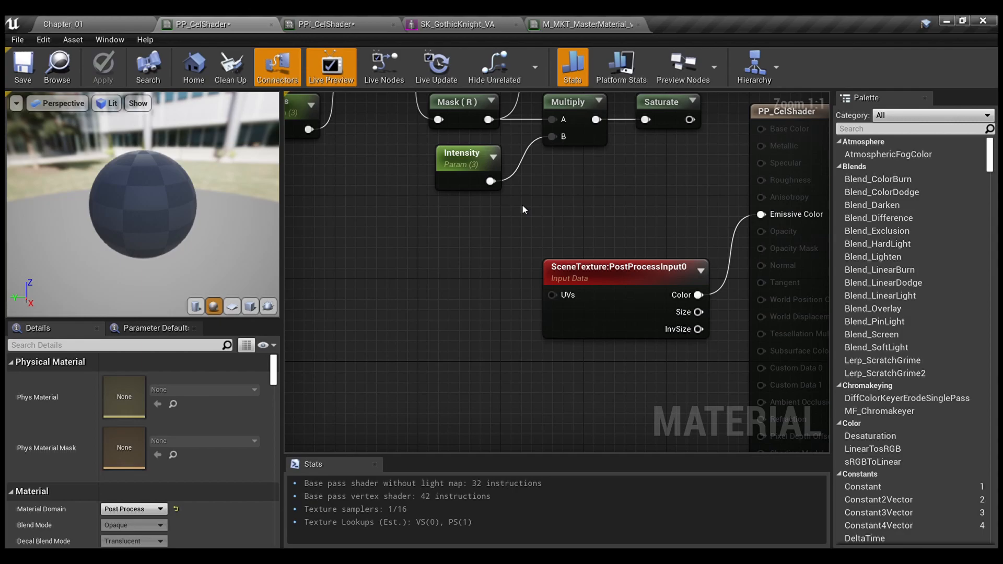
scroll(522, 205, "down", 5)
scroll(542, 309, "up", 2)
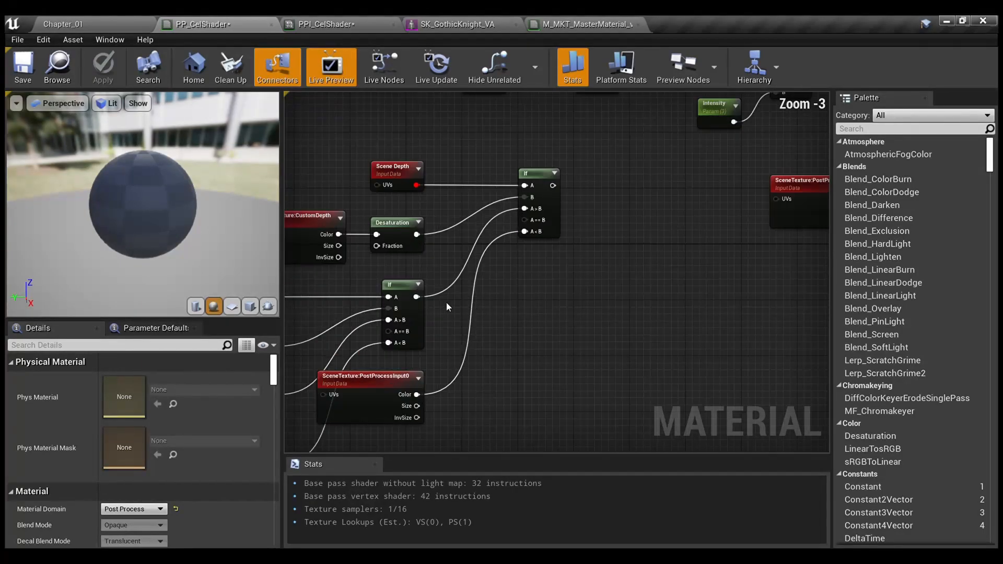
left_click_drag(416, 296, 541, 146)
right_click_drag(384, 269, 757, 287)
left_click(102, 65)
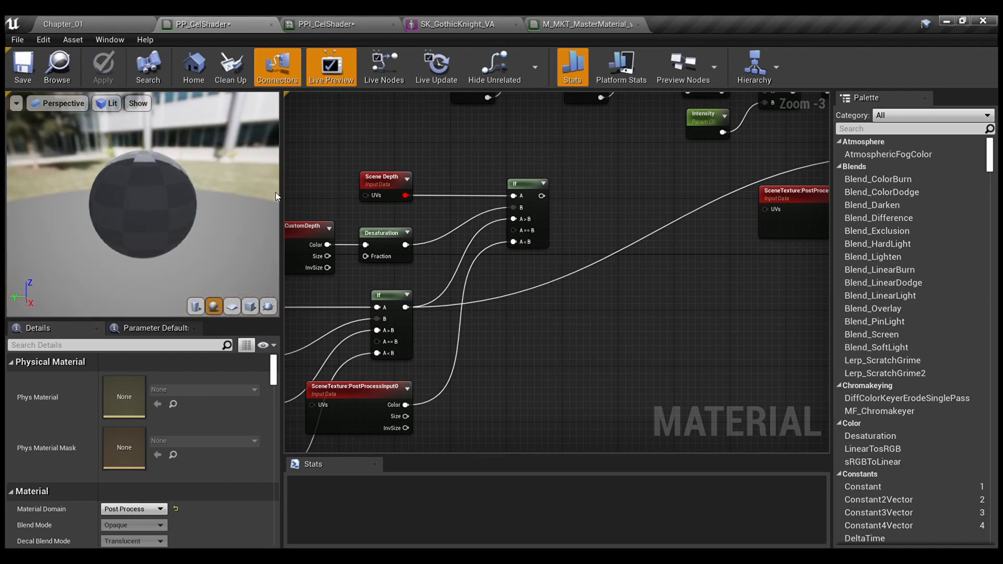
left_click_drag(254, 168, 239, 154)
Play-test Chapter_01, inspect the cel shading on the wolf, knight and furniture from several sides, and stop the session.
left_click(124, 27)
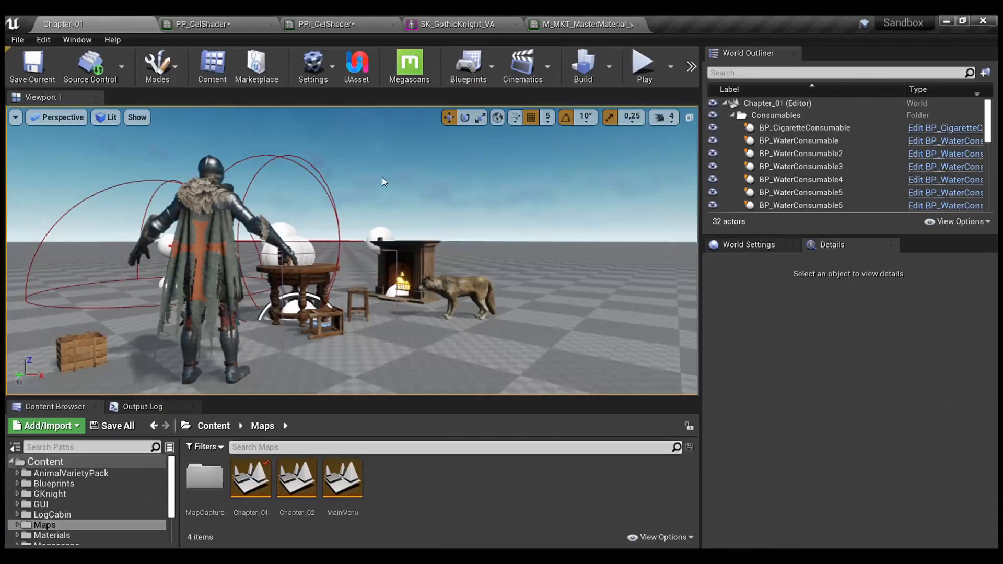
key("alt+p")
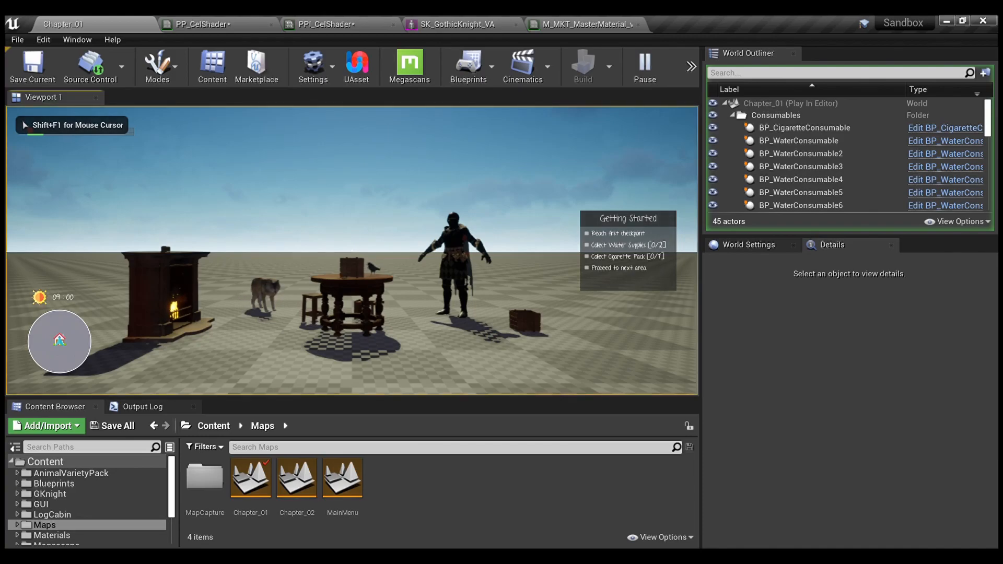
key("w")
key("w")
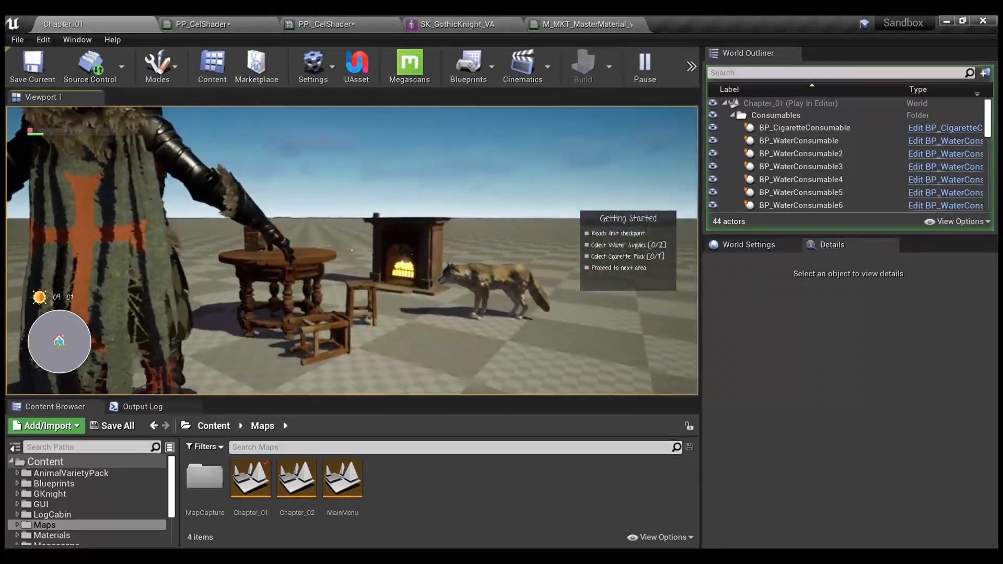
key("w")
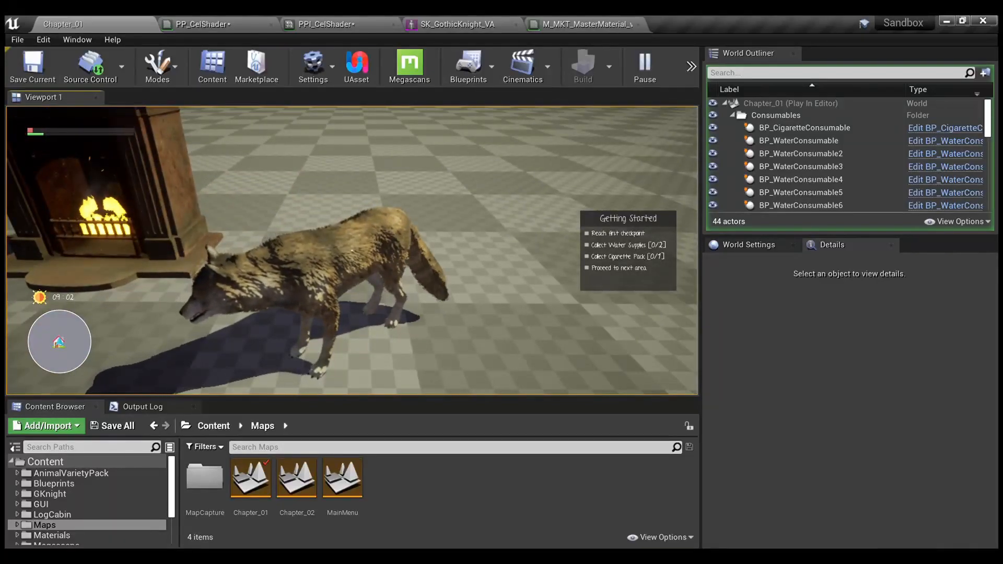
key("d")
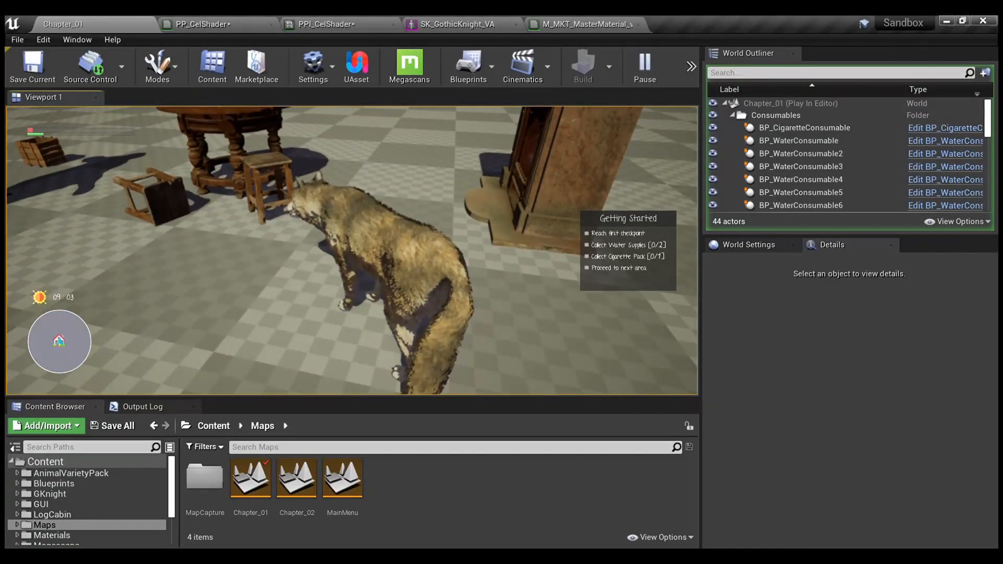
key("a")
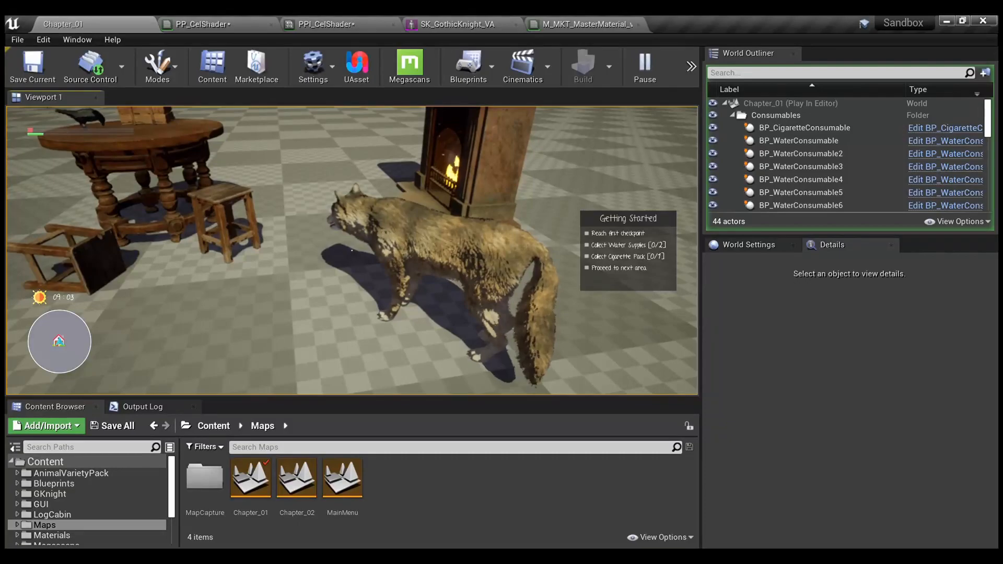
key("a")
key("a")
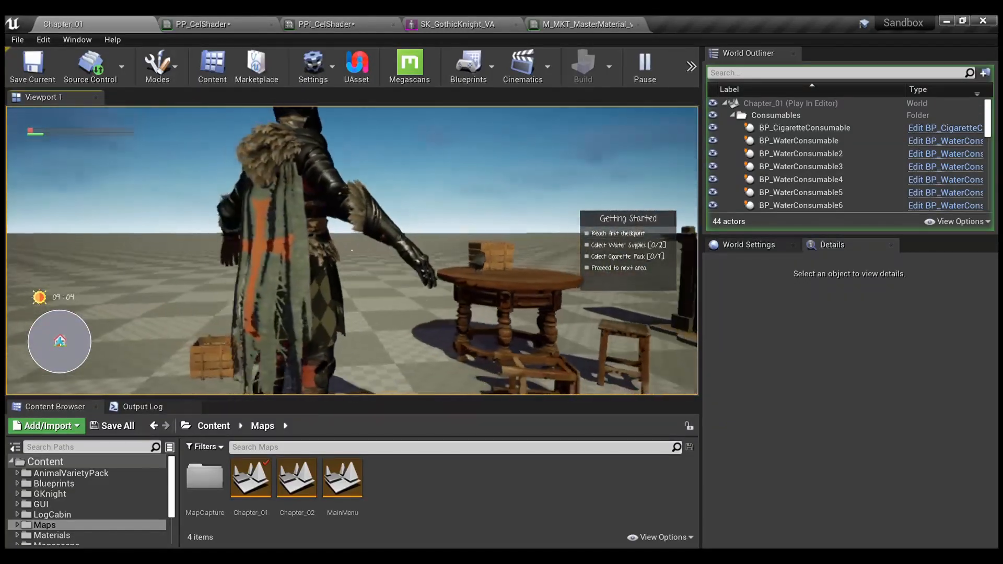
key("s")
key("w")
key("w")
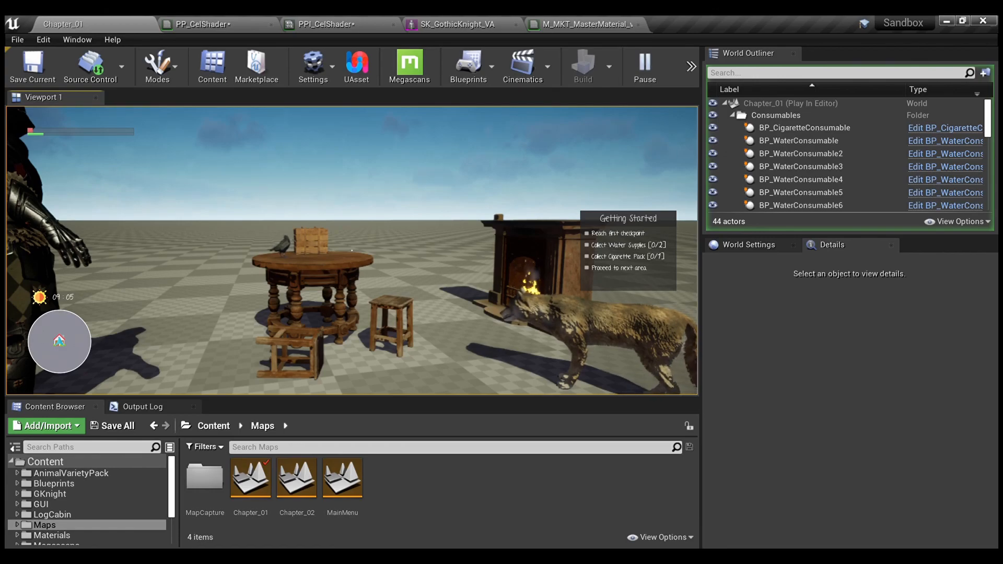
key("a")
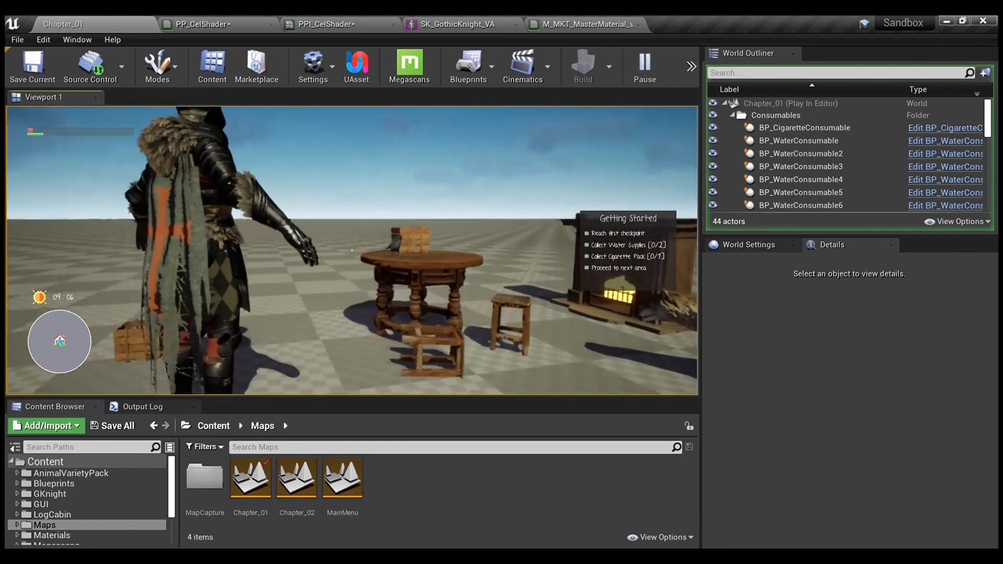
key("s")
key("d")
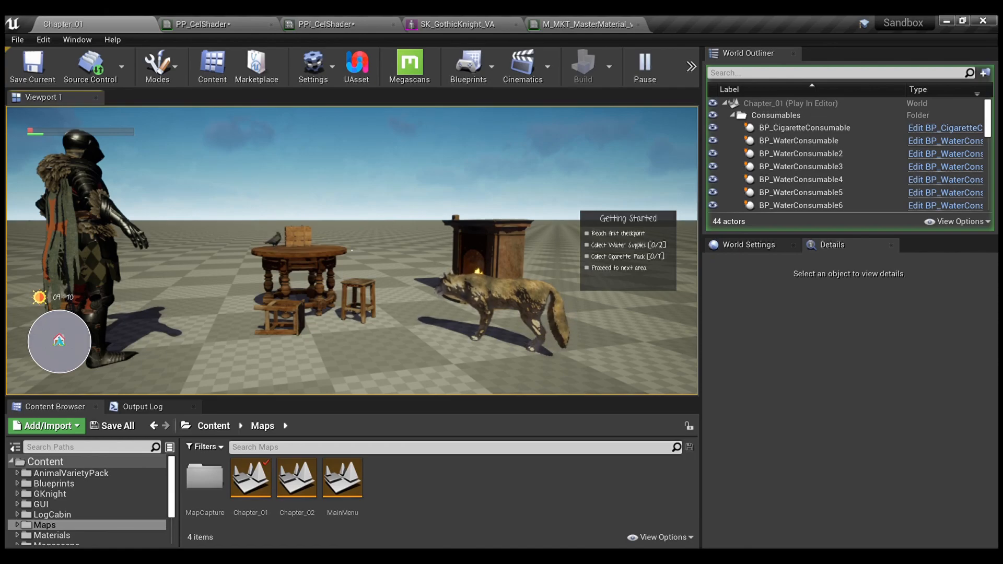
key("w")
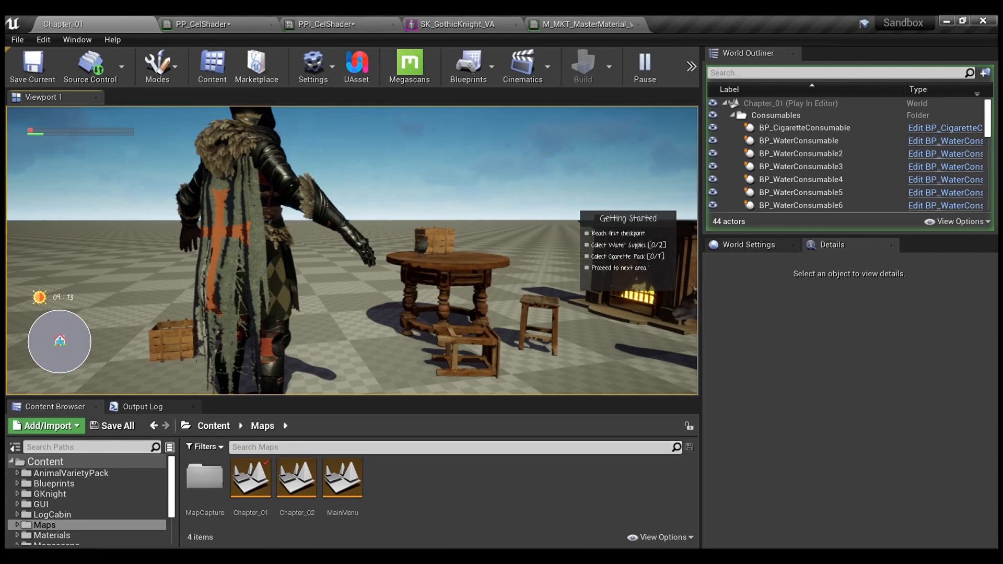
key("d")
key("a")
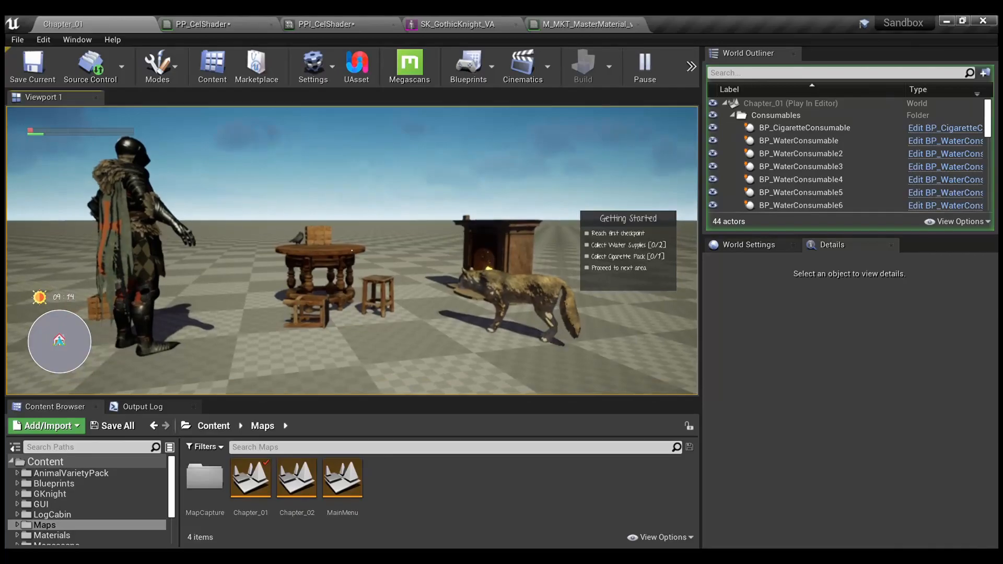
key("Escape")
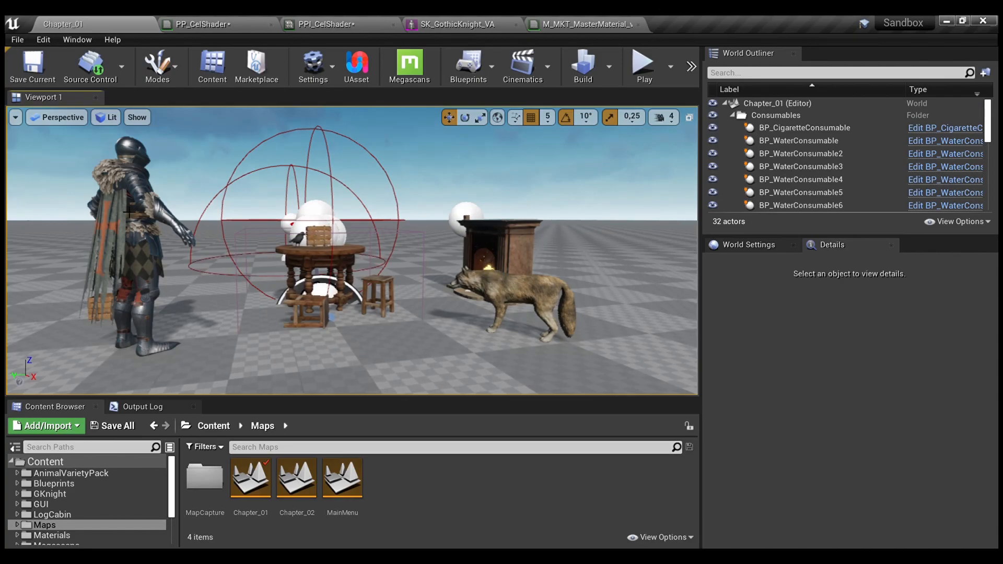
In the knight's M_MKT_MasterMaterial_v02, disconnect the Normal, Roughness and Metallic inputs of the output node and apply the material.
left_click(138, 165)
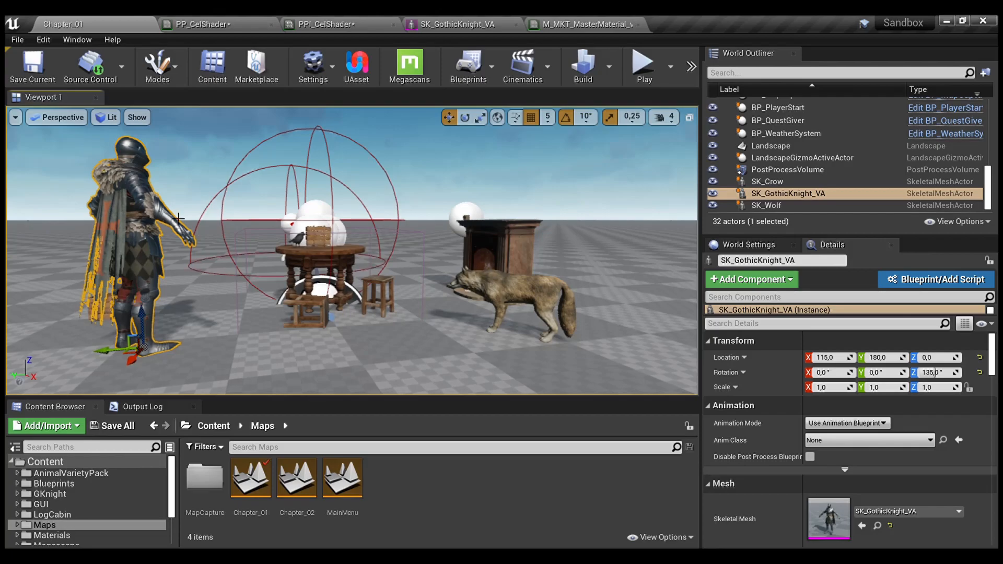
left_click(560, 25)
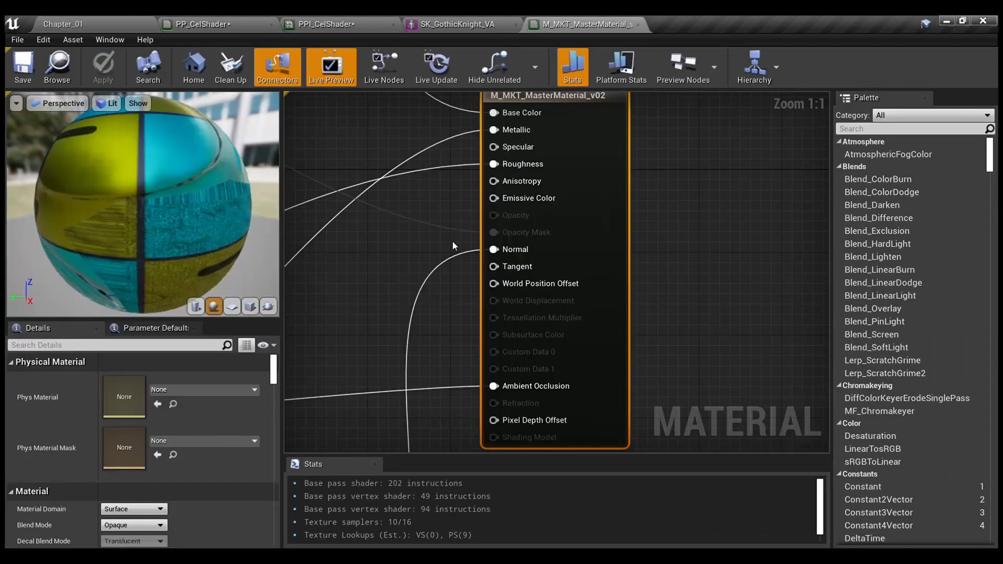
scroll(544, 255, "up", 2)
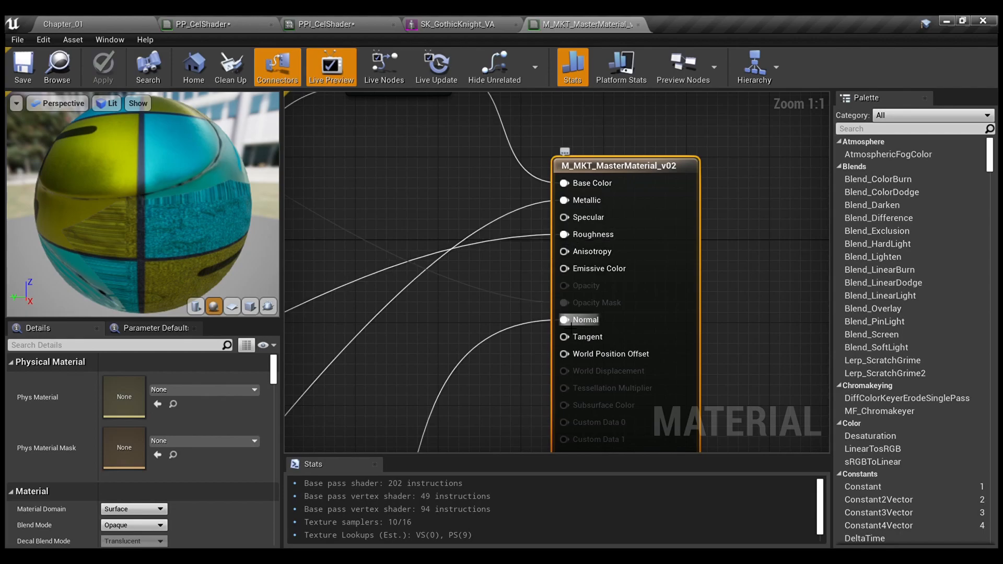
left_click(564, 320, "alt")
left_click(564, 234, "alt")
left_click(564, 200, "alt")
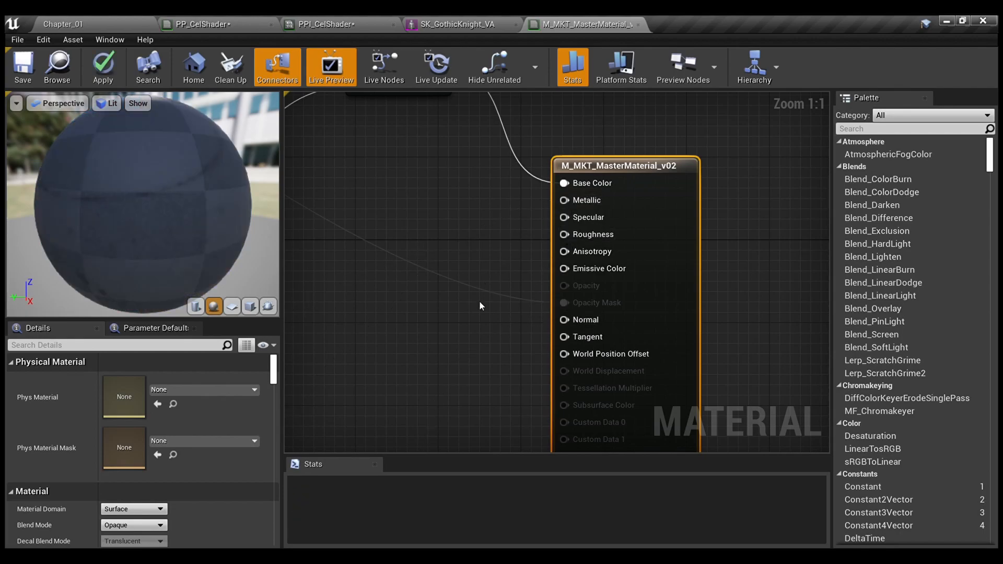
scroll(480, 306, "down", 2)
right_click_drag(481, 305, 496, 217)
right_click_drag(507, 307, 495, 353)
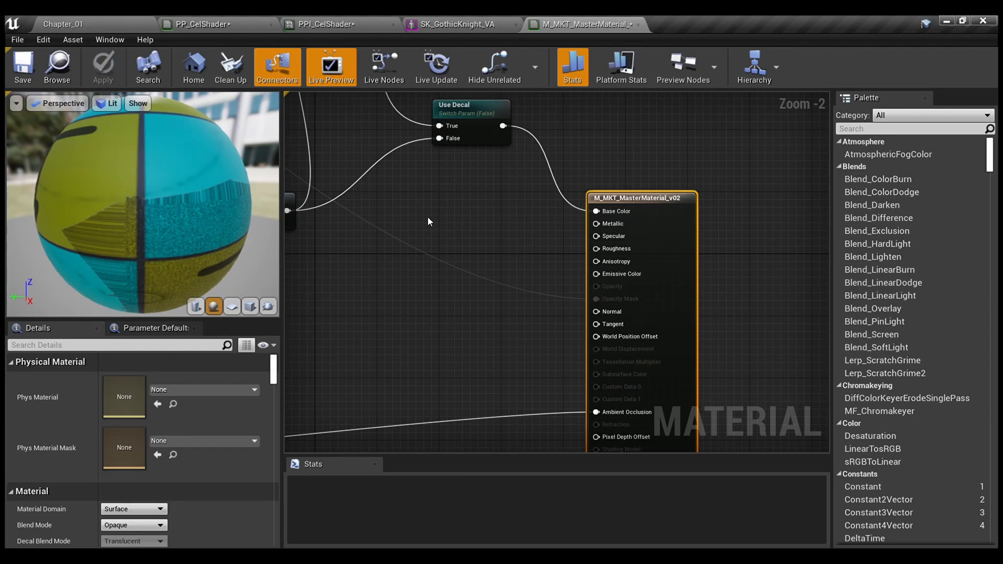
Return to Chapter_01 and examine the knight's simplified material from several sides in the editor viewport.
left_click(120, 24)
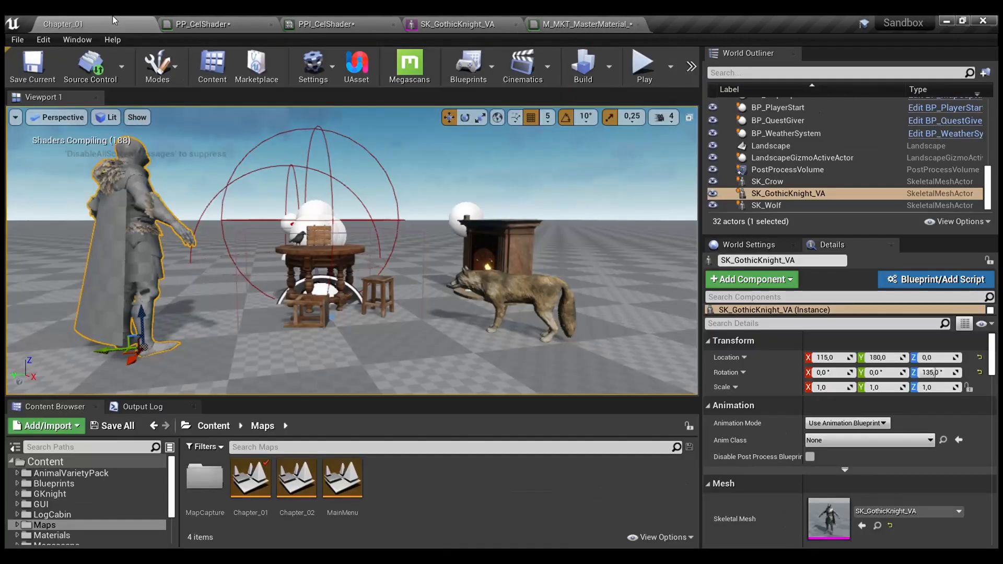
right_click_drag(121, 150, 596, 199)
key("w")
key("s")
key("a")
key("w")
key("d")
key("s")
key("a")
right_click_drag(308, 209, 273, 177)
key("s")
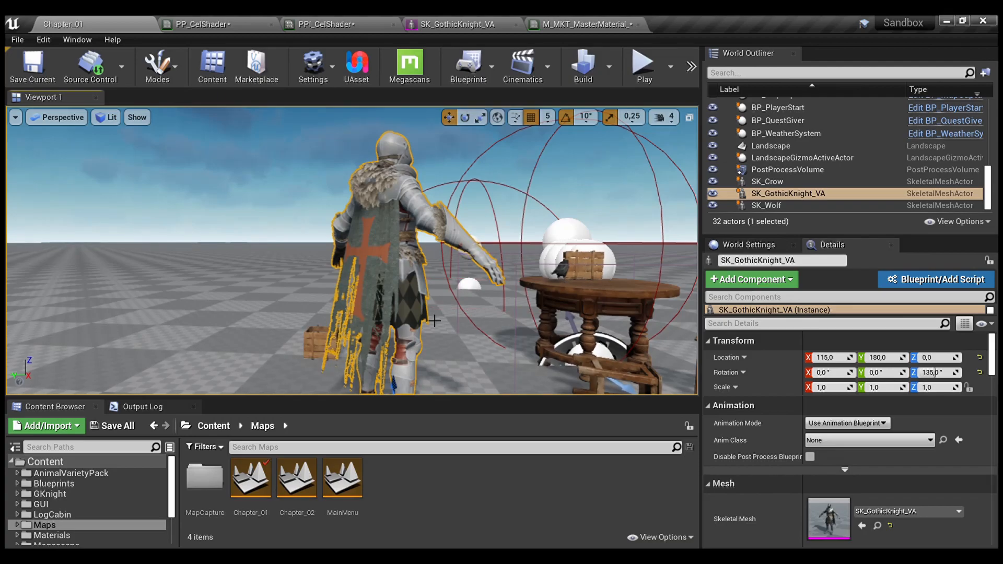
Play-test Chapter_01, inspect the cel shading on the knight from the front and back, and stop the session.
key("alt+p")
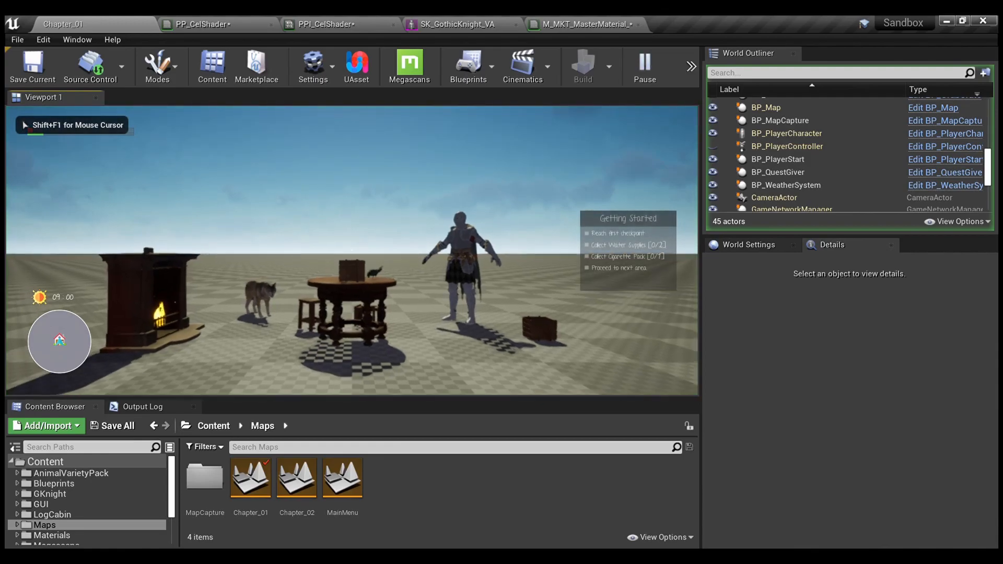
key("w")
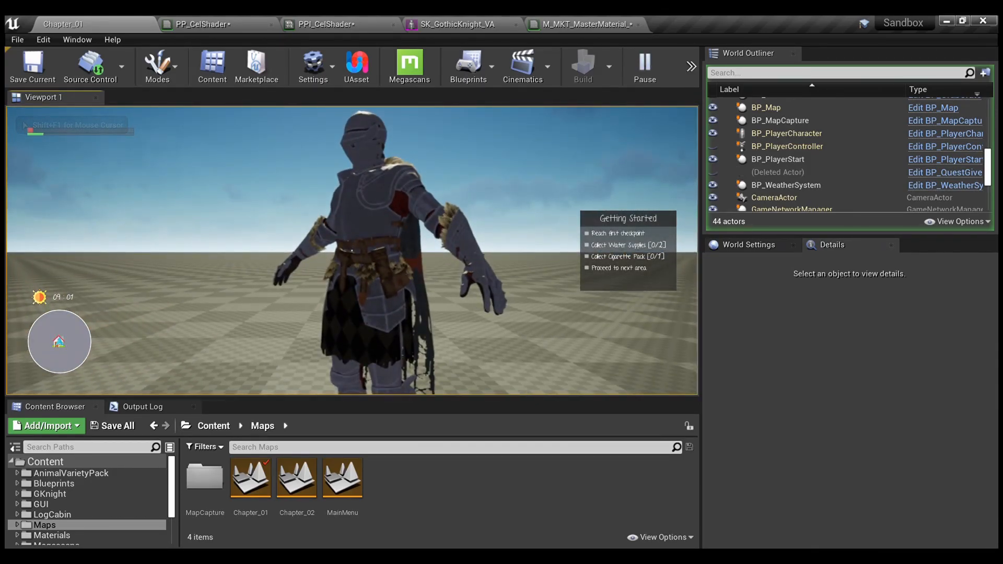
key("d")
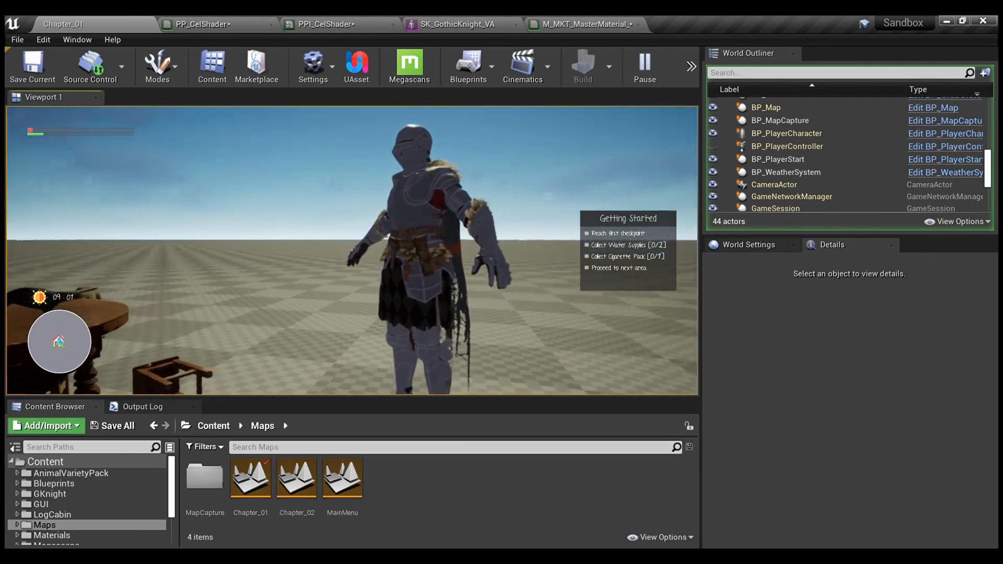
key("d")
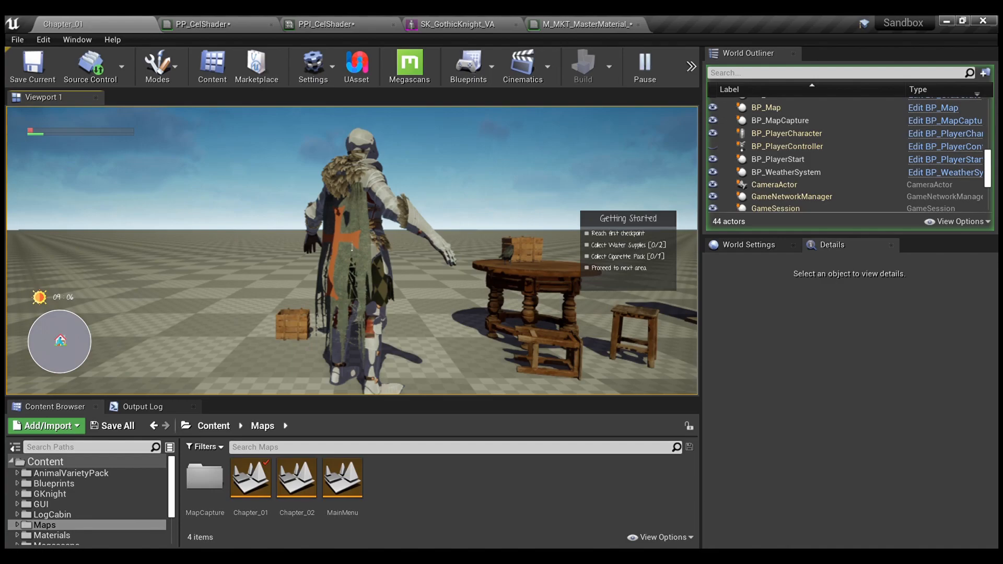
key("Escape")
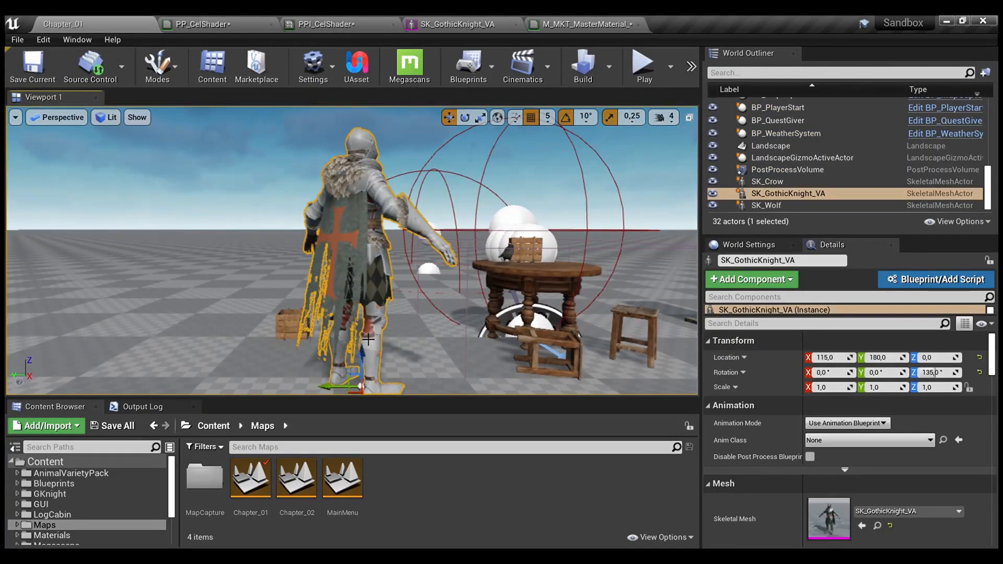
Set the Z rotation of SK_GothicKnight_VA to -135°.
left_click(935, 372)
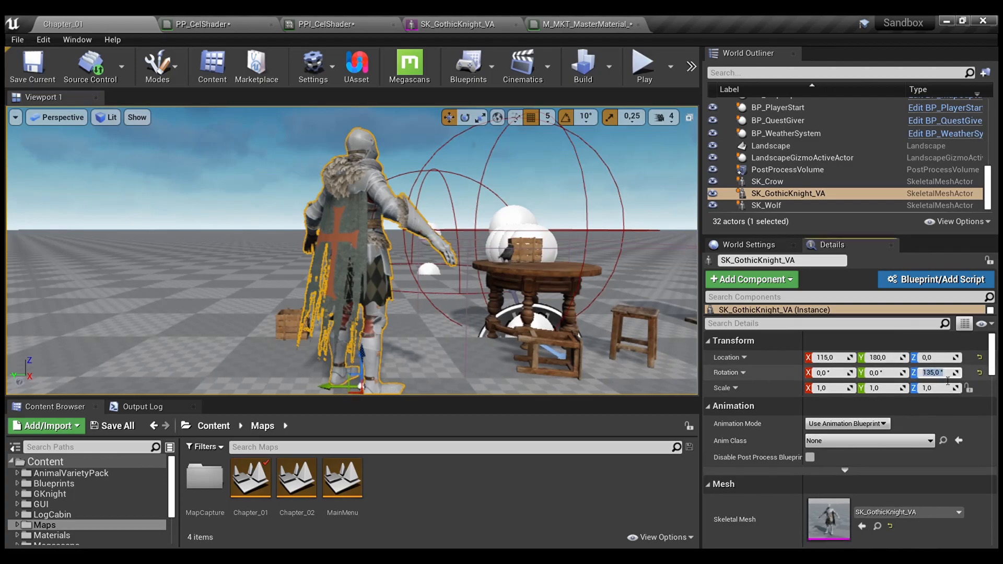
type("-135")
key("Return")
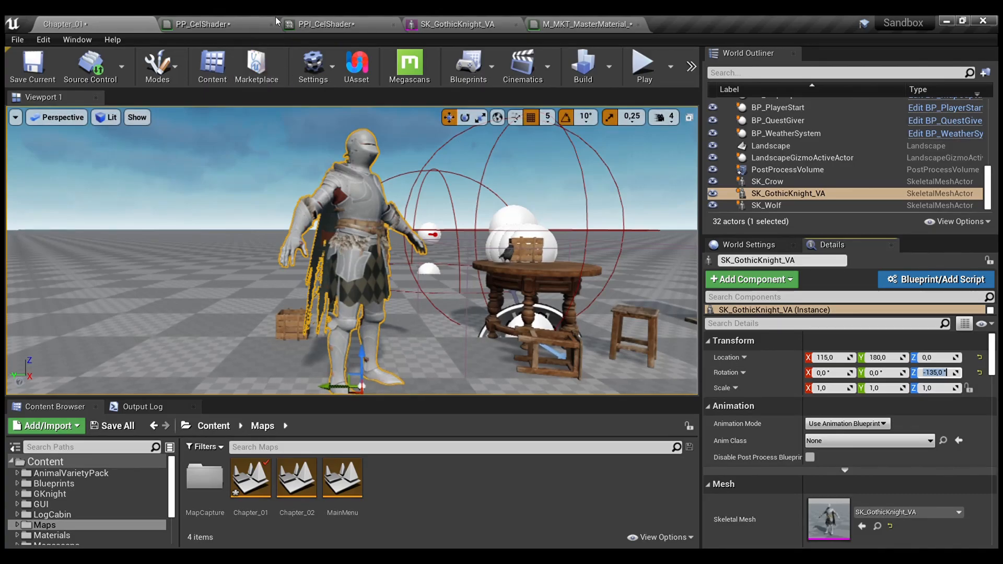
In the PPI_CelShader material instance, change the DarkTint colour to a more saturated dark purple.
left_click(327, 23)
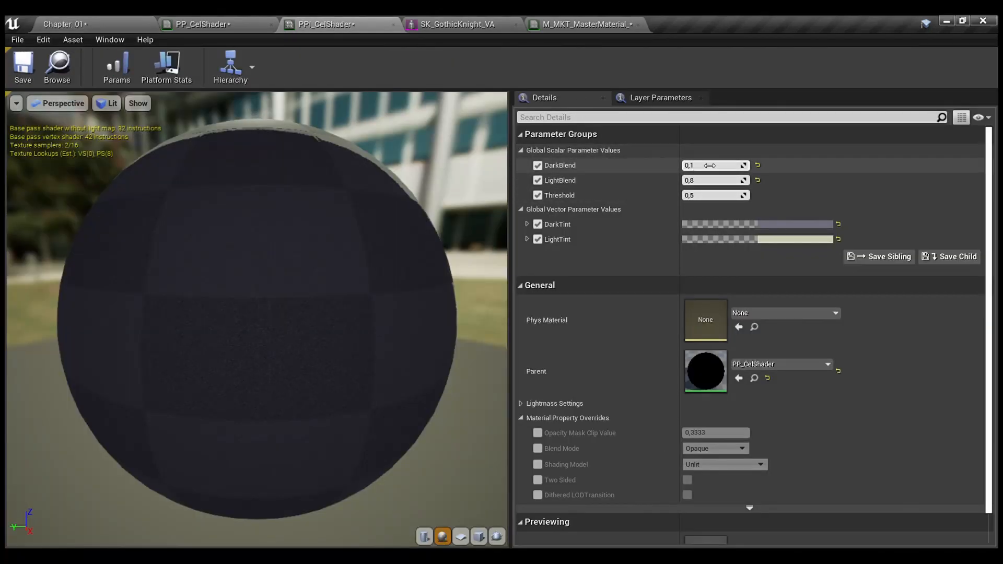
scroll(426, 196, "down", 4)
left_click_drag(425, 193, 367, 212)
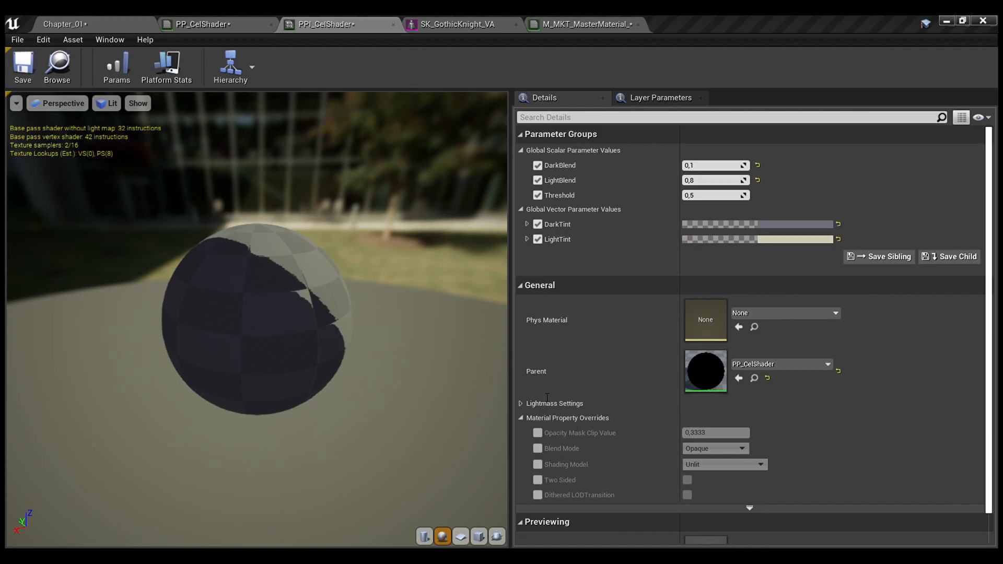
key("ctrl+z")
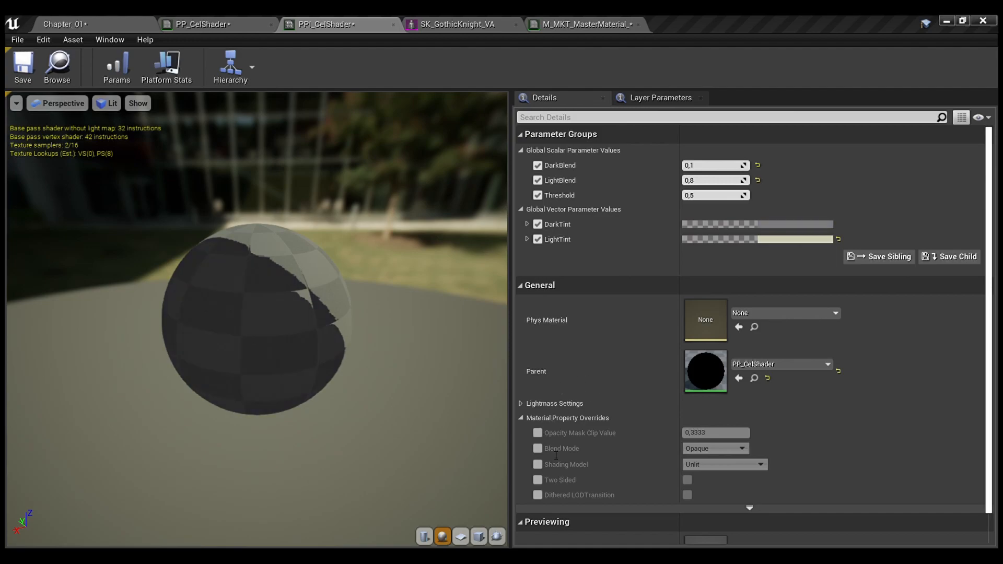
left_click_drag(220, 308, 272, 309)
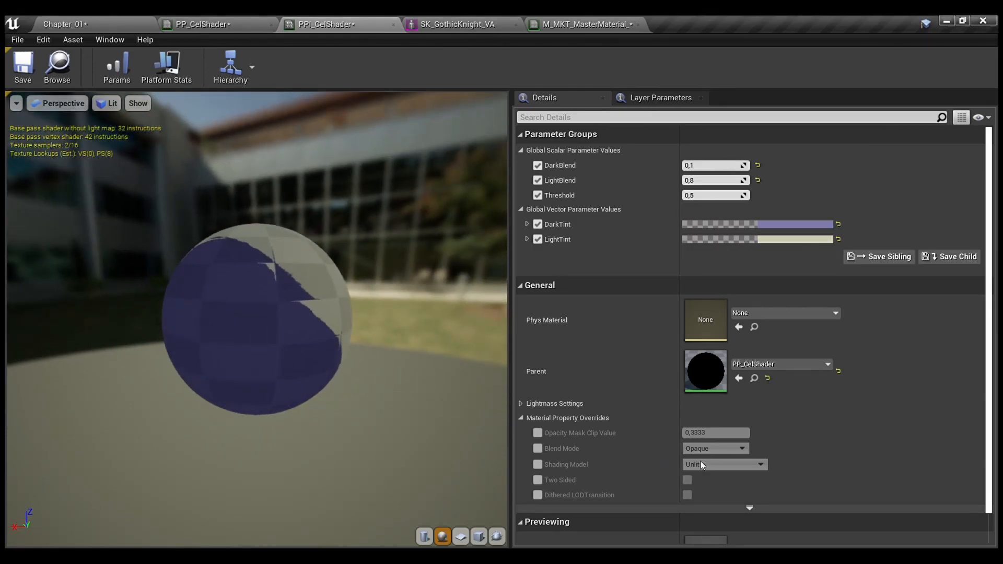
key("Return")
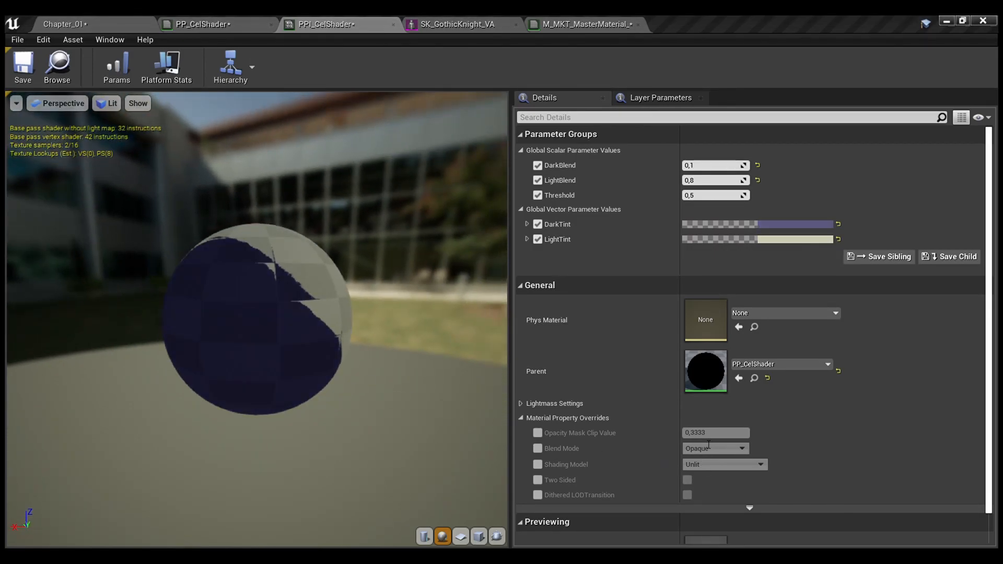
Brighten the LightTint of PPI_CelShader to a near-white cream and set Threshold to 0.65.
left_click_drag(256, 319, 330, 337)
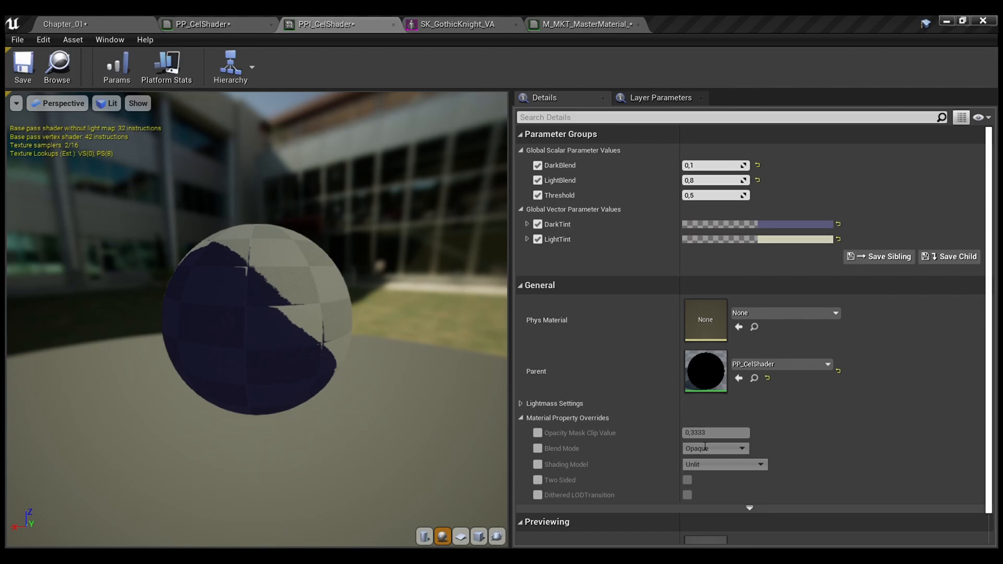
key("Return")
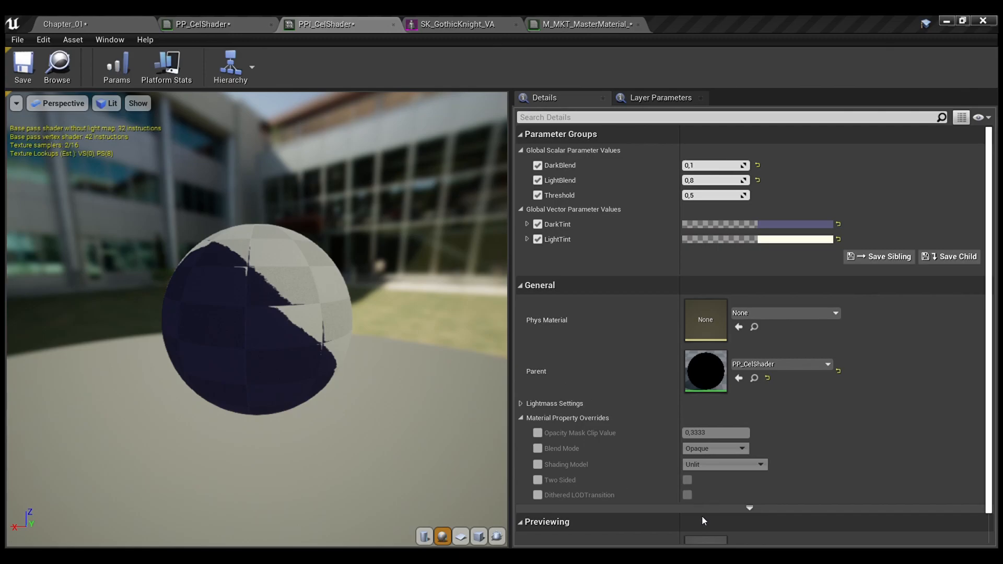
mouse_move(333, 258)
left_mouse_down()
mouse_move(377, 240)
mouse_move(392, 277)
mouse_move(423, 279)
mouse_move(455, 267)
mouse_move(475, 230)
mouse_move(439, 287)
mouse_move(413, 251)
mouse_move(397, 243)
mouse_move(389, 271)
mouse_move(350, 230)
mouse_move(282, 276)
mouse_move(313, 251)
mouse_move(328, 264)
left_mouse_up()
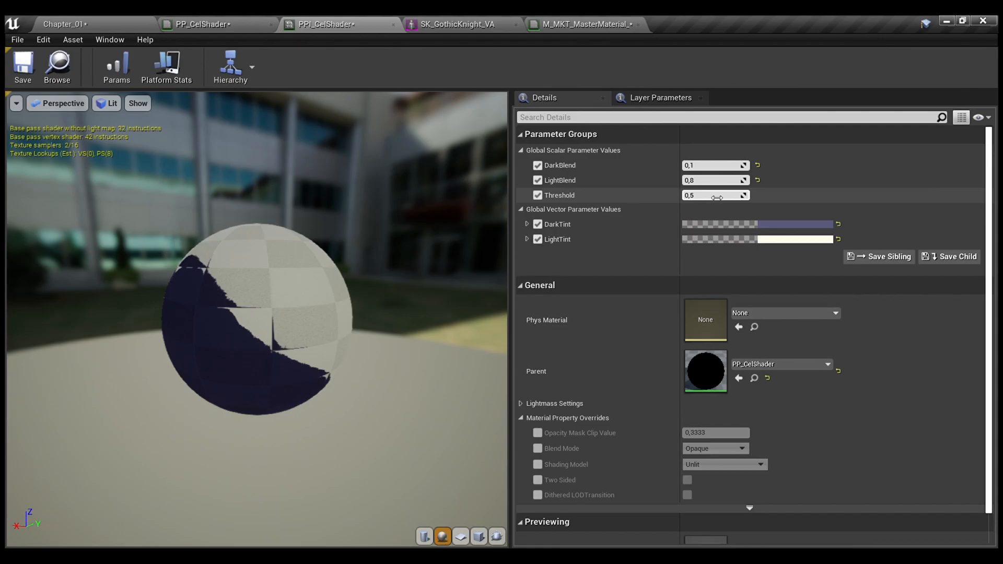
mouse_move(718, 197)
left_mouse_down()
mouse_move(737, 198)
mouse_move(708, 197)
mouse_move(718, 197)
left_mouse_up()
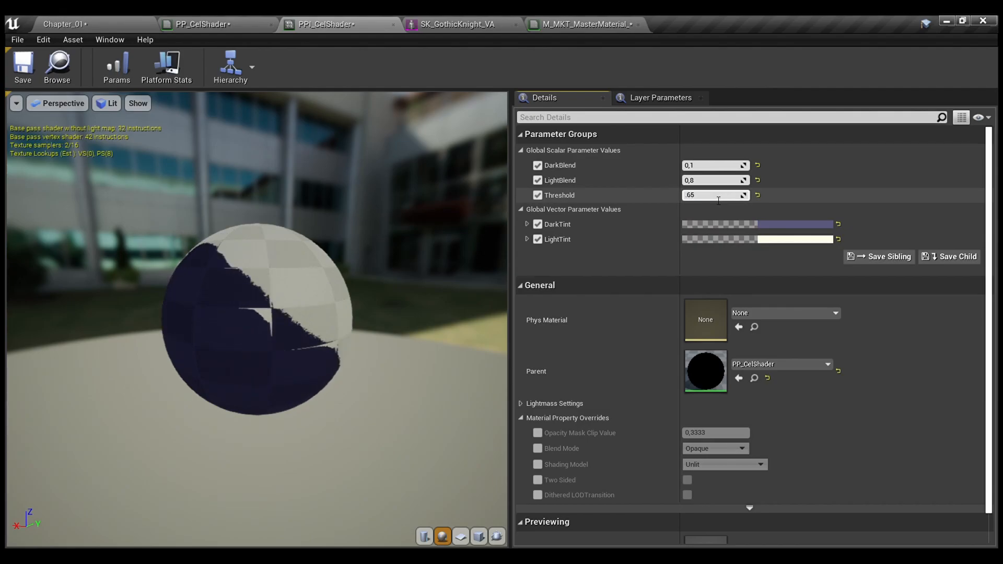
key("Return")
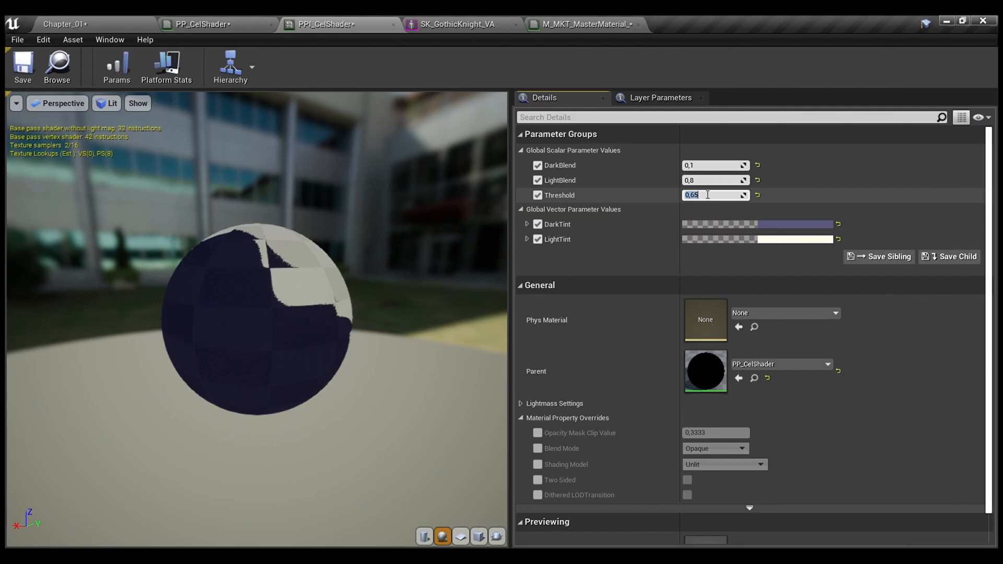
Play-test Chapter_01, inspect the updated cel shading on the knight from behind, in front and up close, and stop the session.
left_click(136, 22)
key("alt+p")
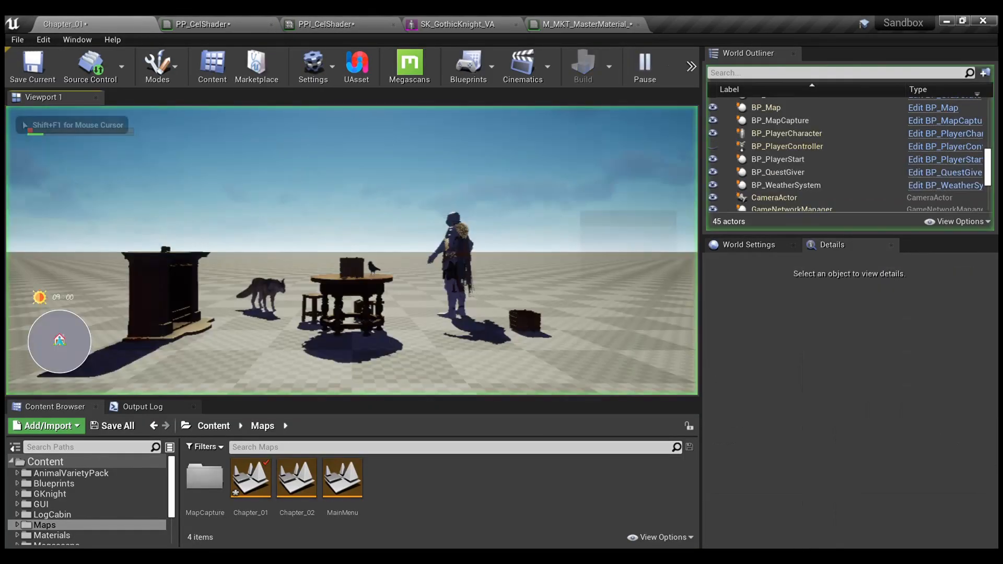
key("w")
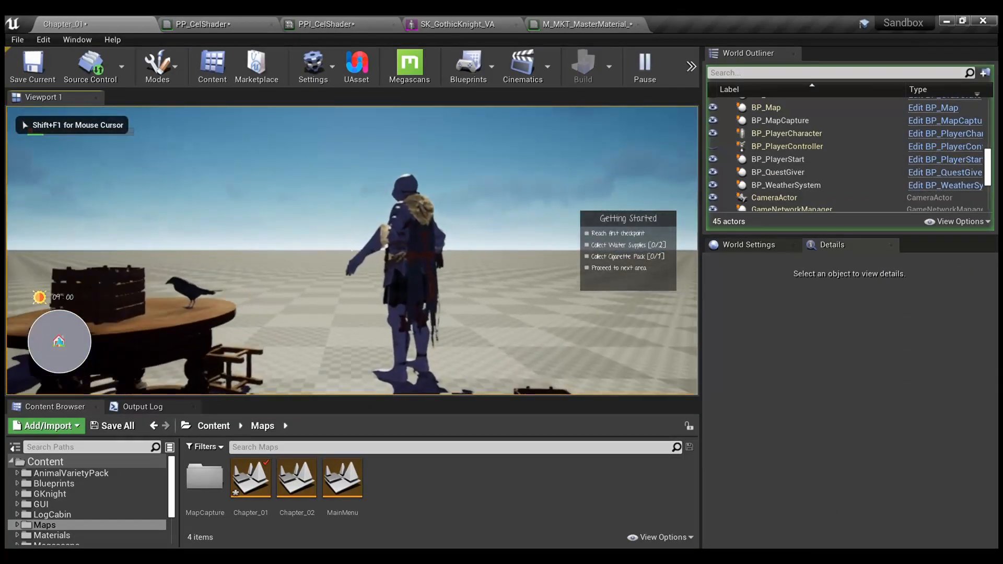
key("w")
key("d")
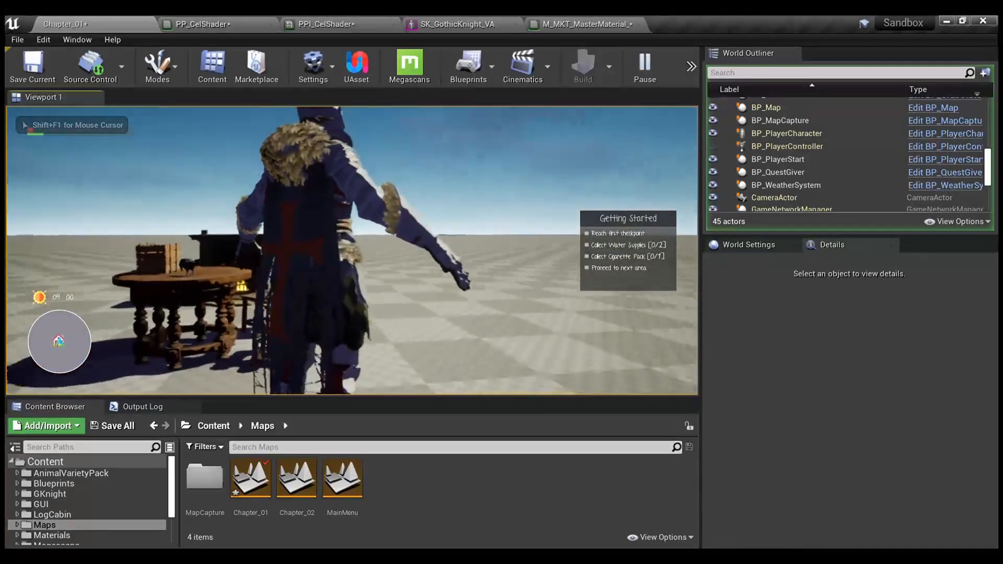
key("d")
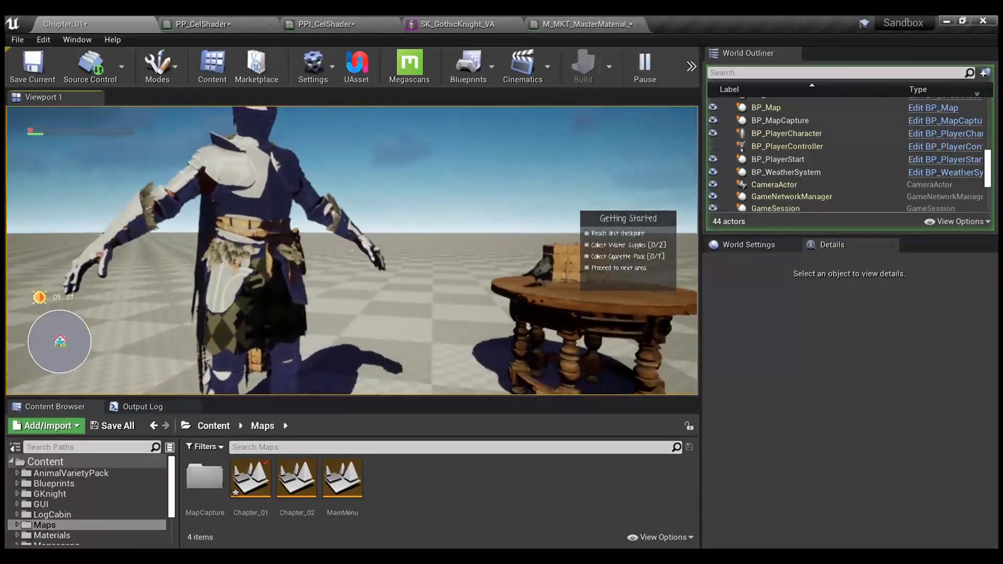
key("s")
key("w")
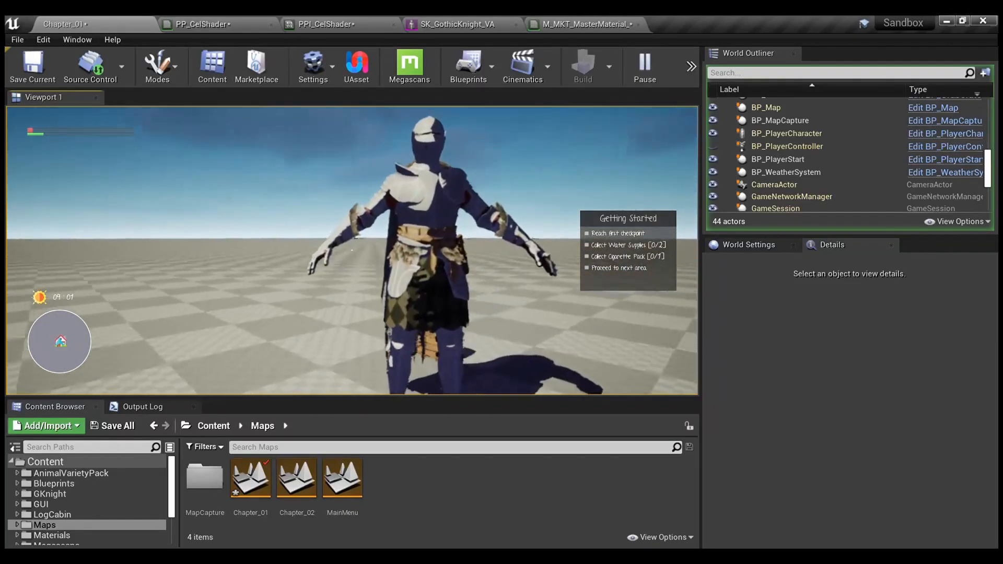
key("a")
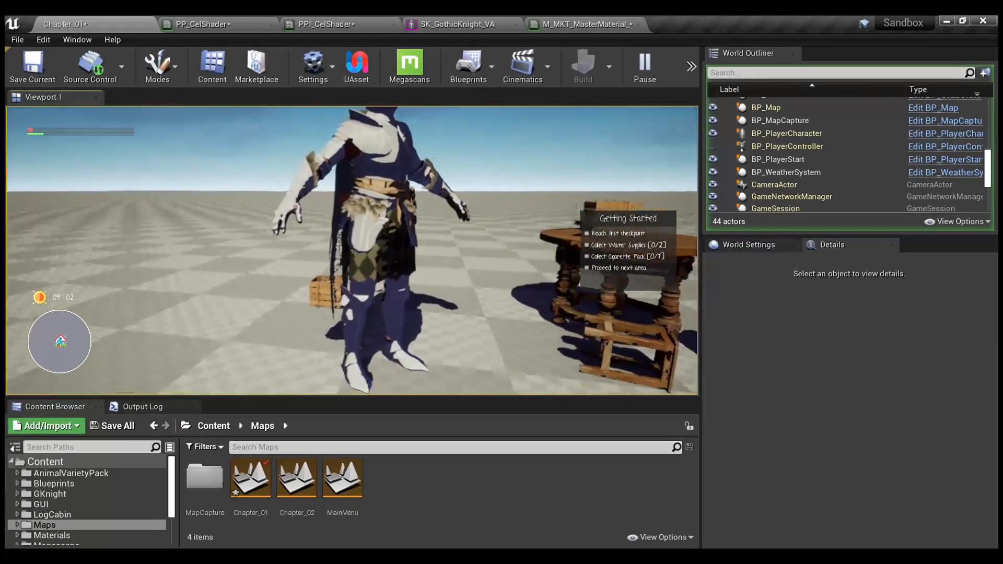
key("s")
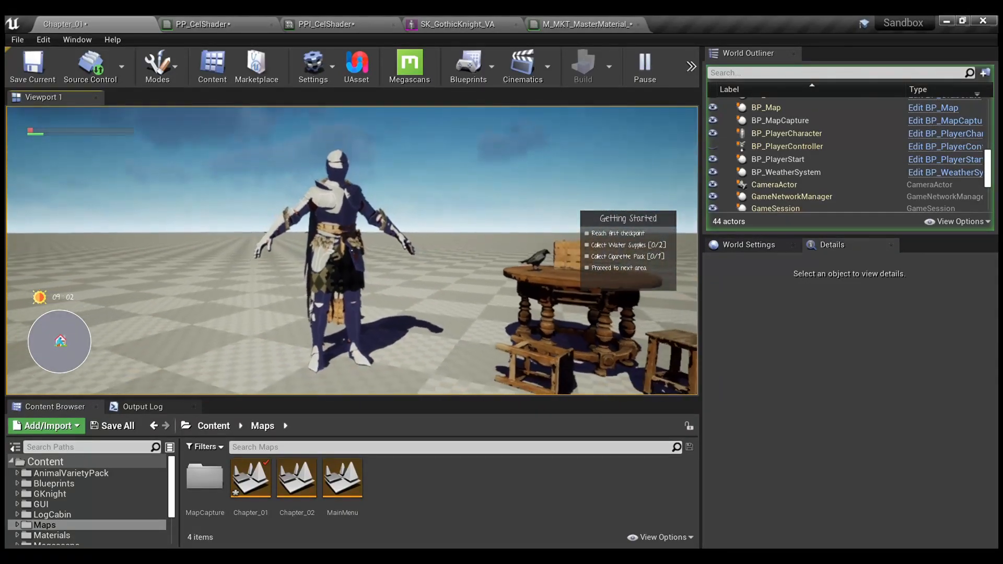
key("w")
key("w")
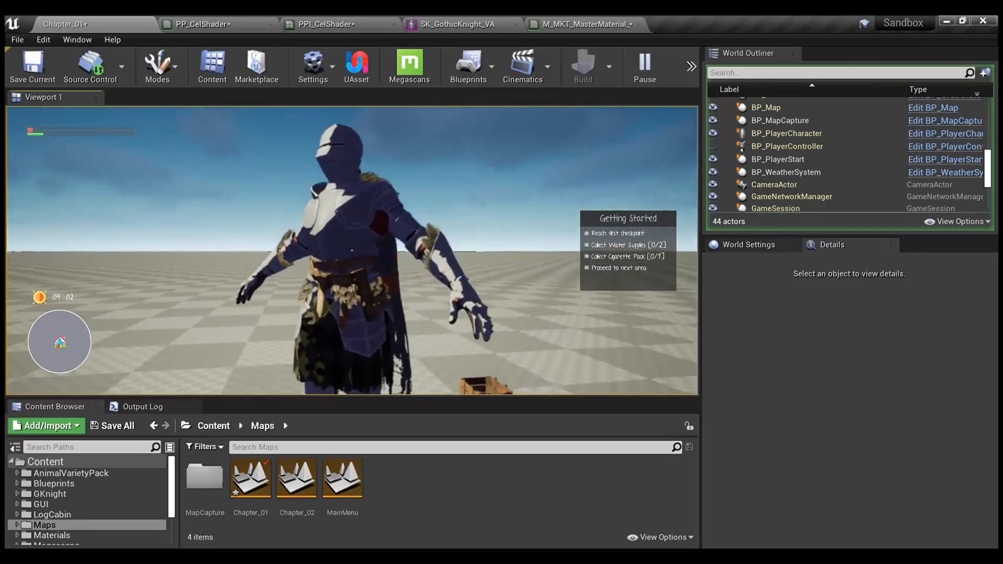
key("a")
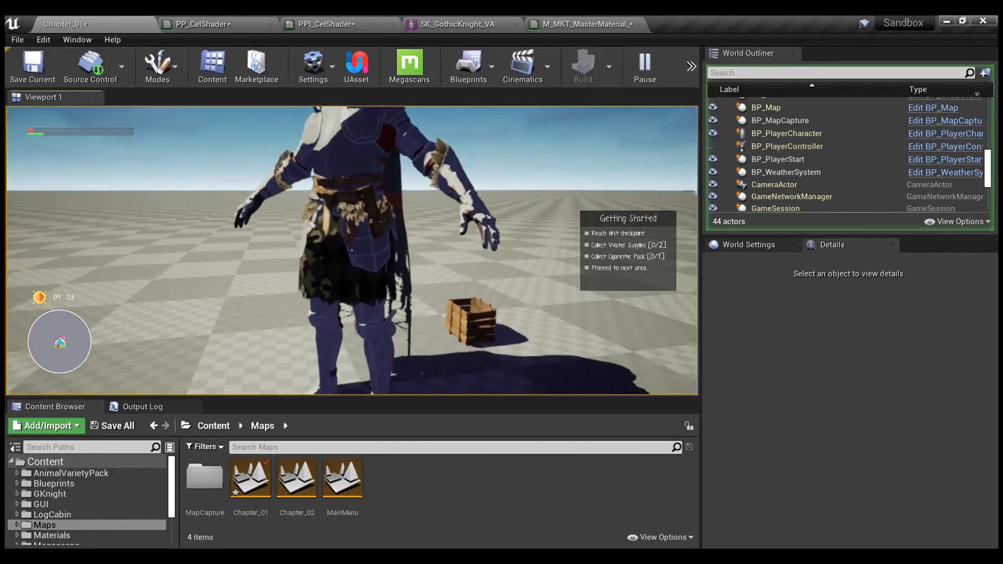
key("s")
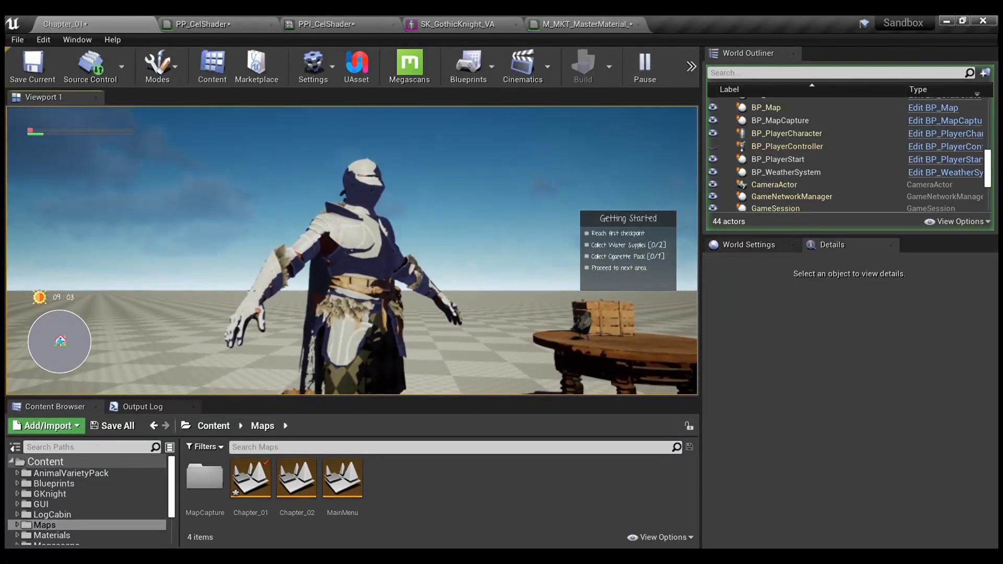
key("ctrl")
key("w")
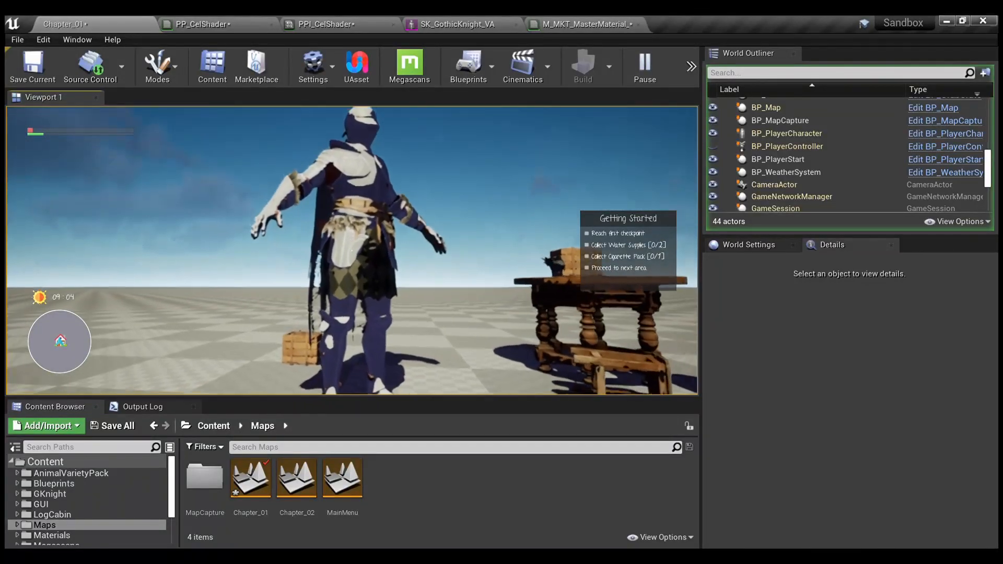
key("s")
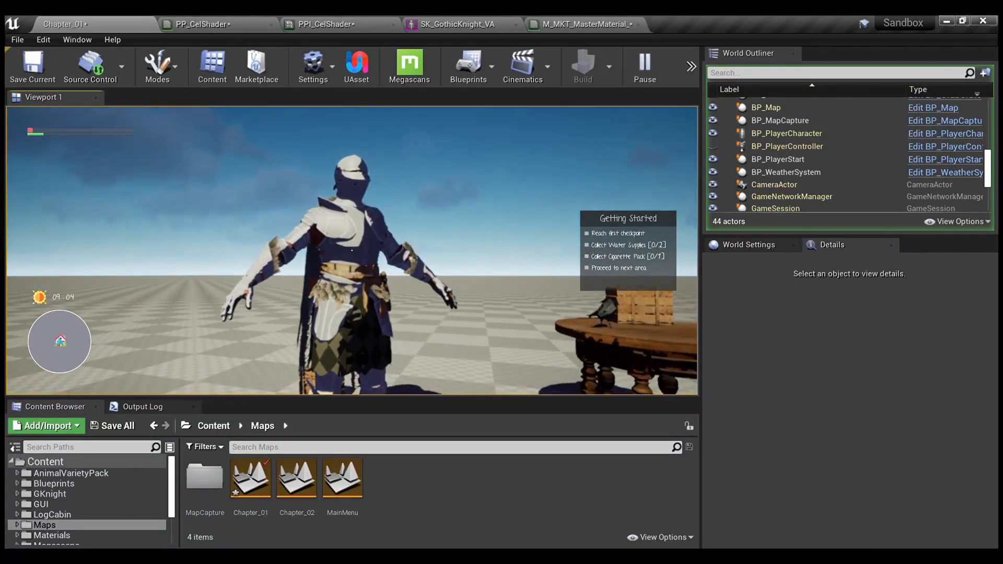
key("w")
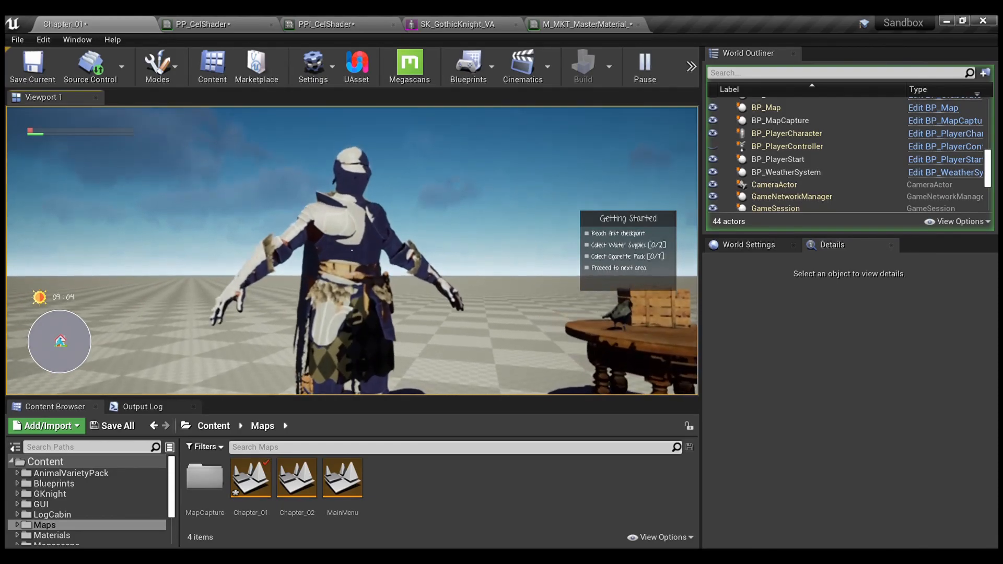
key("Escape")
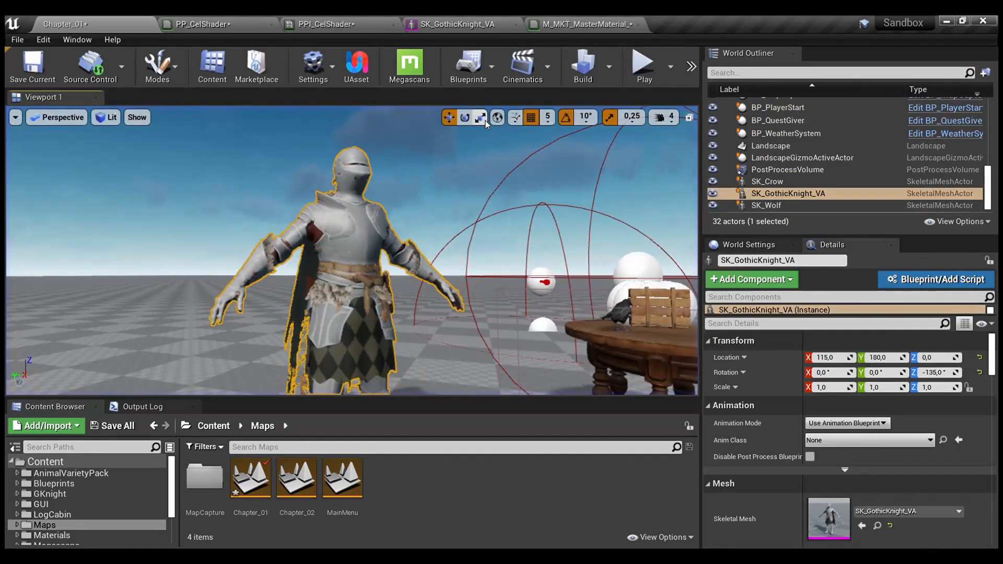
In the PP_CelShader graph, add a material function call node in the empty area below the Scene Depth If node and assign MF_Outline.
left_click(218, 19)
right_click_drag(590, 285, 539, 280)
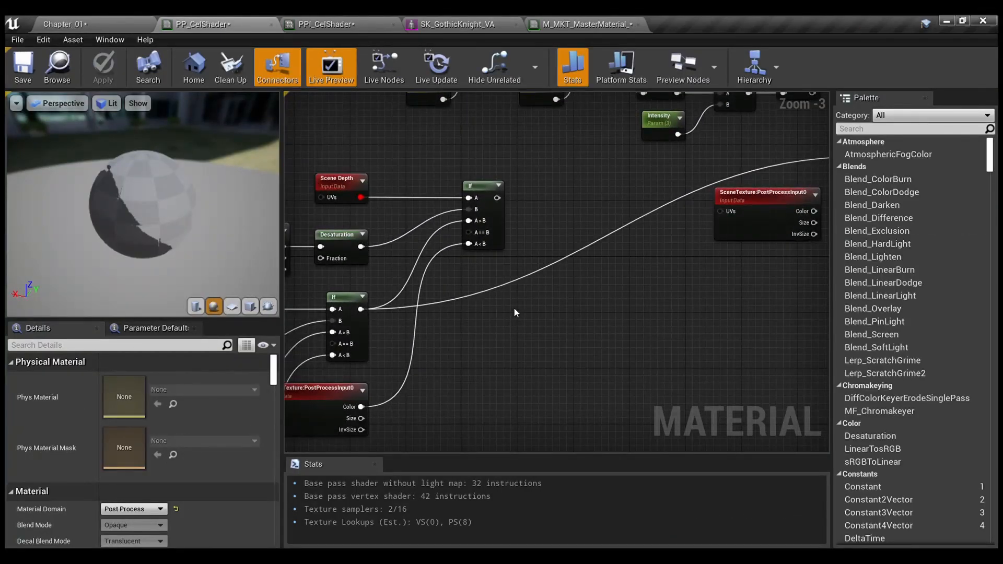
left_click(514, 313)
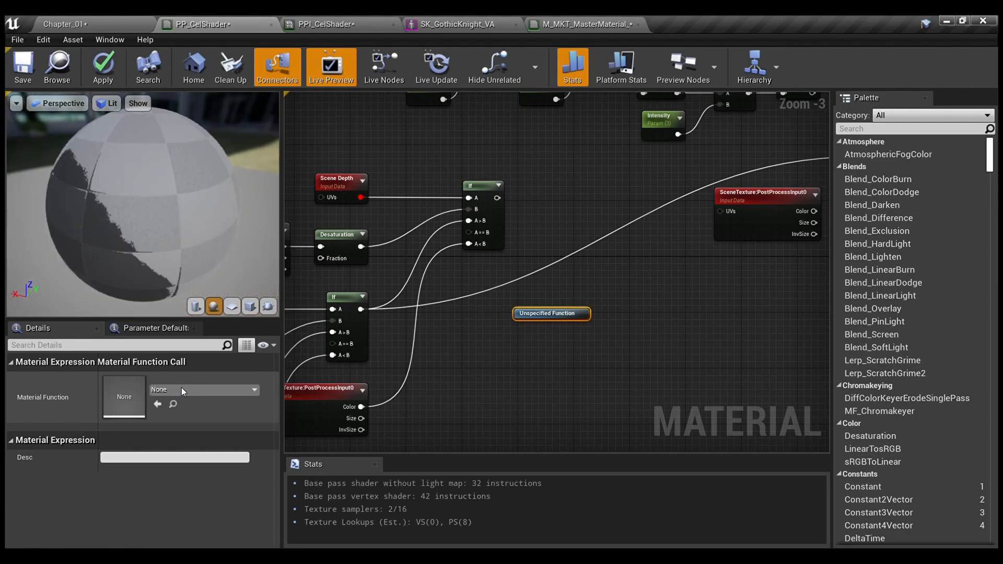
left_click(228, 235)
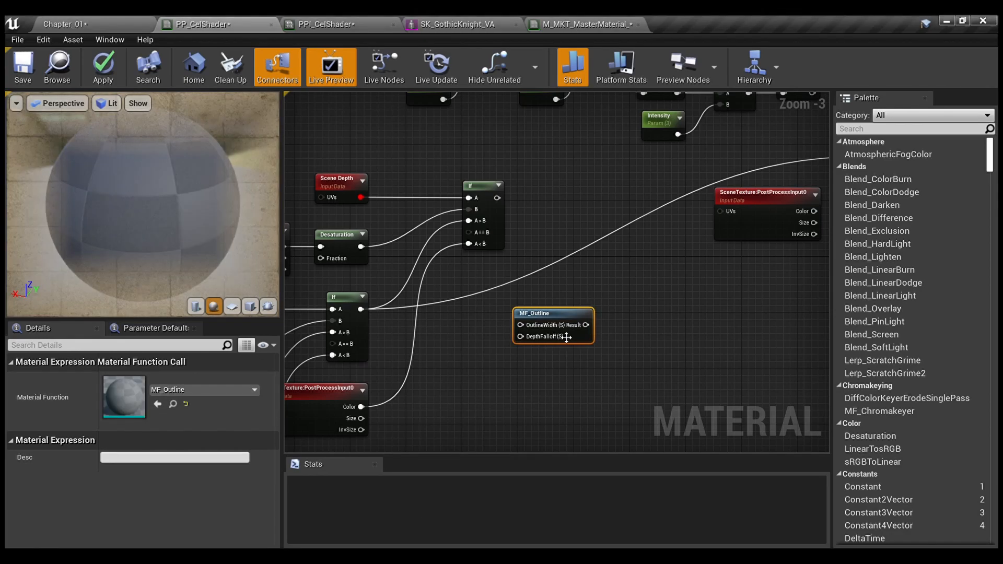
Add a scalar parameter with its default name below MF_Outline and connect it to the OutlineWidth input.
scroll(584, 347, "up", 3)
left_click(465, 374)
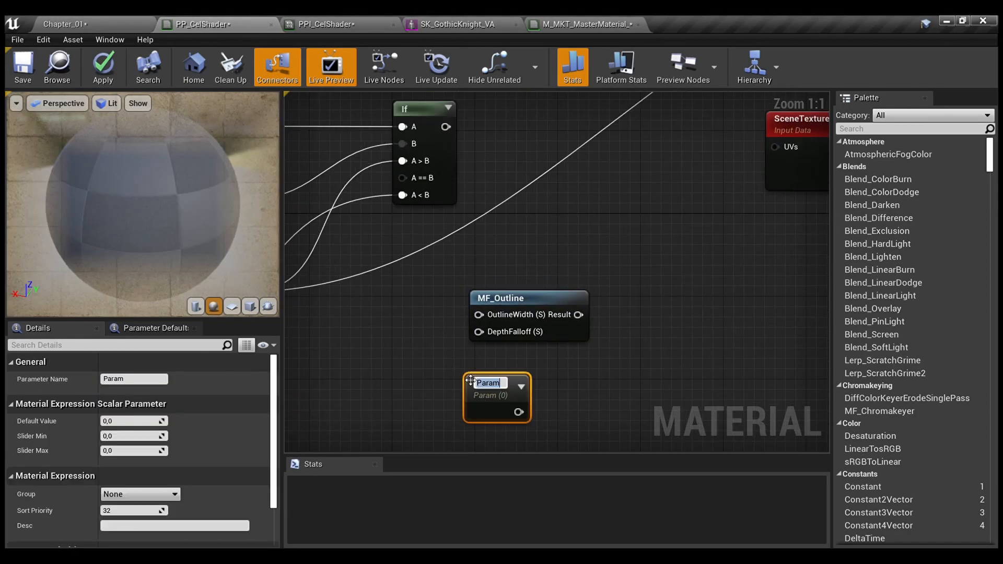
left_click(573, 388)
left_click_drag(519, 410, 500, 369)
left_click_drag(481, 321, 479, 315)
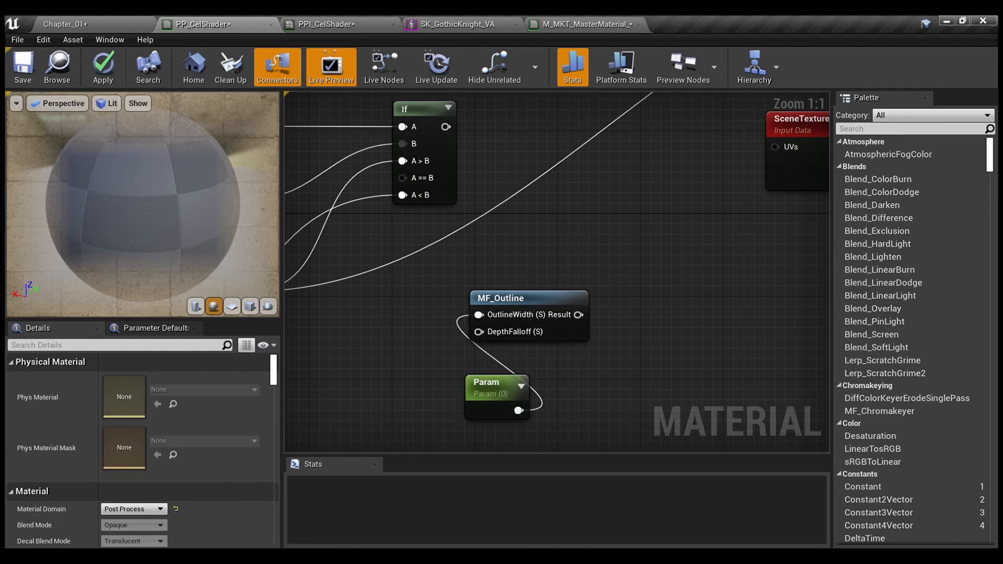
Add a second scalar parameter below the first and connect it to the DepthFalloff input of MF_Outline.
right_click_drag(613, 372, 606, 297)
key("s")
left_click(489, 380)
left_click(566, 371)
left_click_drag(544, 416, 471, 257)
Set the default value of the DepthFalloff parameter to -100 and that of the OutlineWidth parameter to 1.
left_click(515, 387)
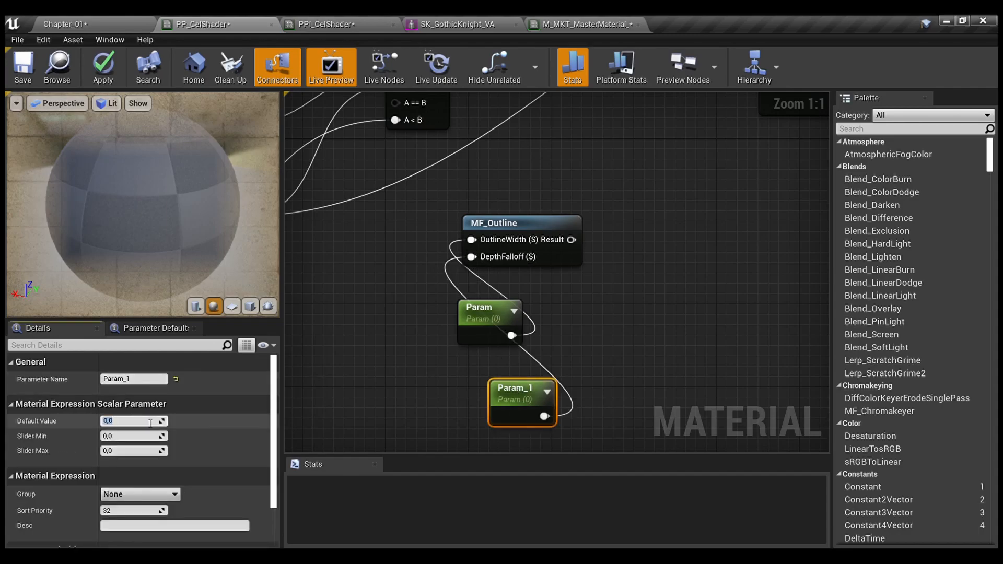
key("Return")
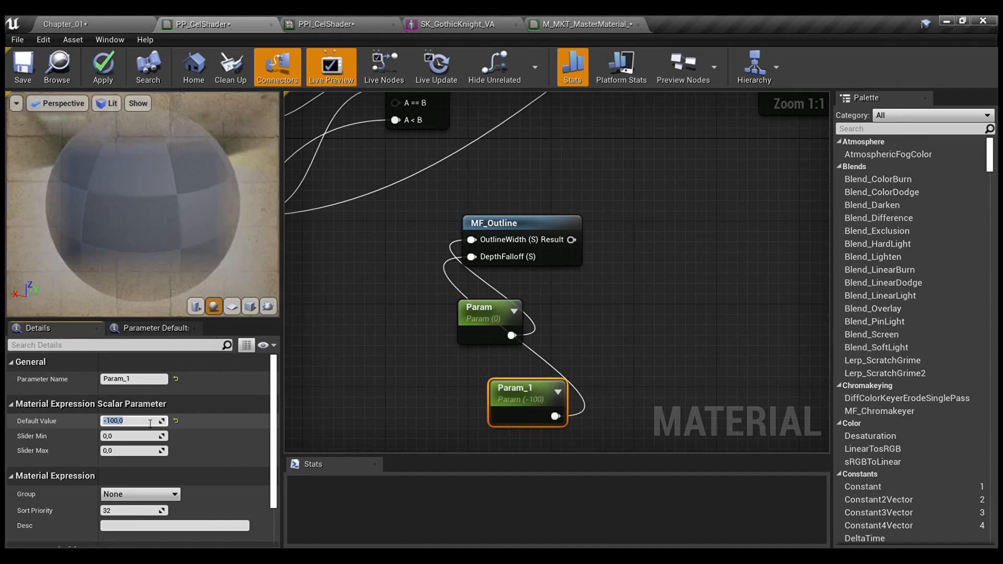
left_click(475, 313)
left_click(135, 422)
type("1")
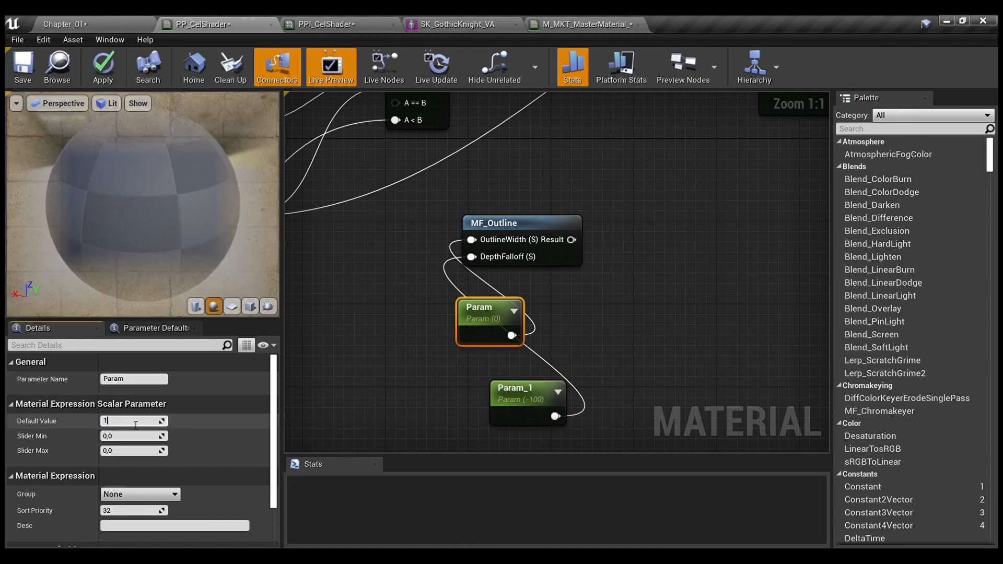
key("Return")
Add a Lerp node beside MF_Outline and connect the MF_Outline Result to its Alpha input.
left_click(645, 239)
right_click_drag(645, 240, 624, 329)
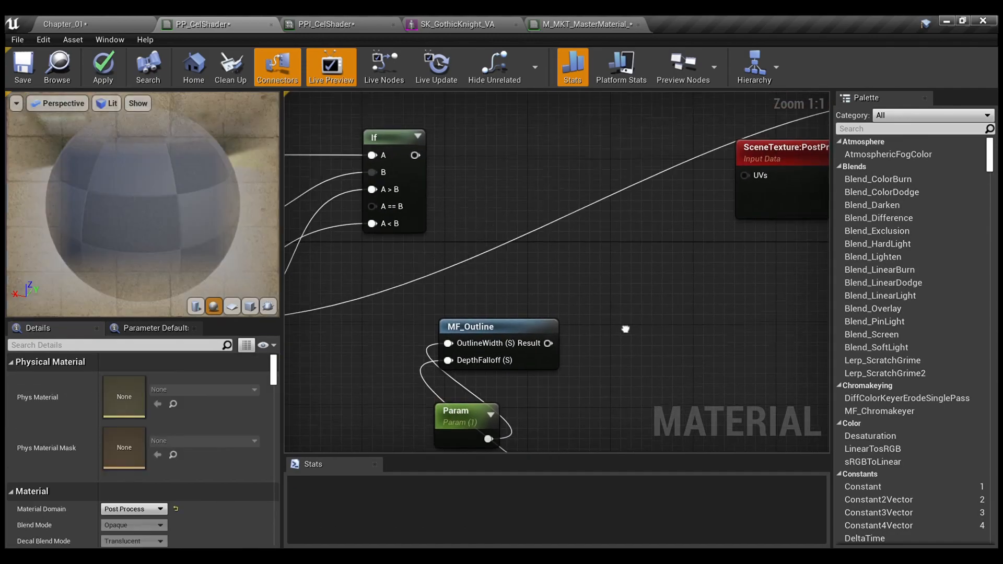
left_click(625, 235)
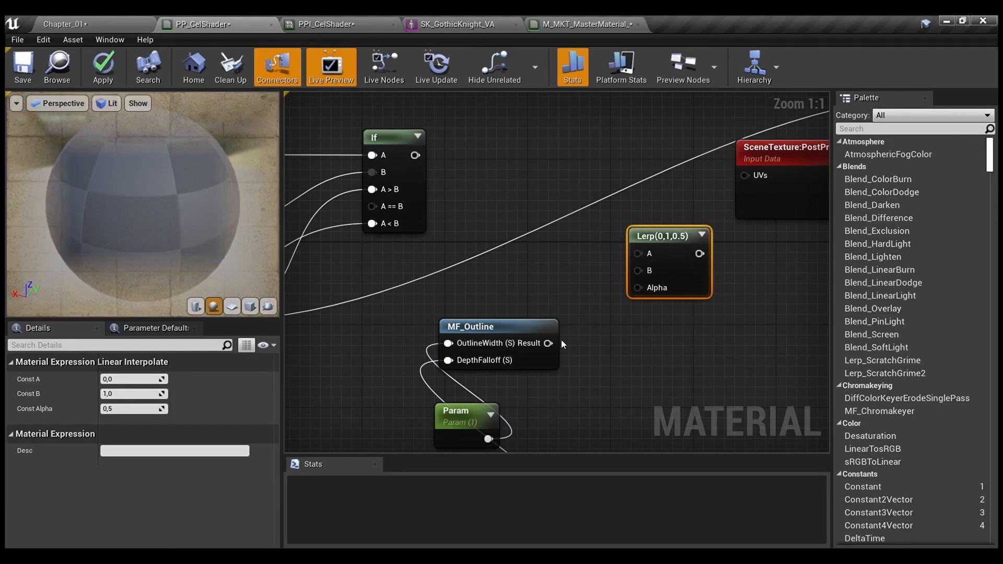
left_click_drag(548, 343, 638, 288)
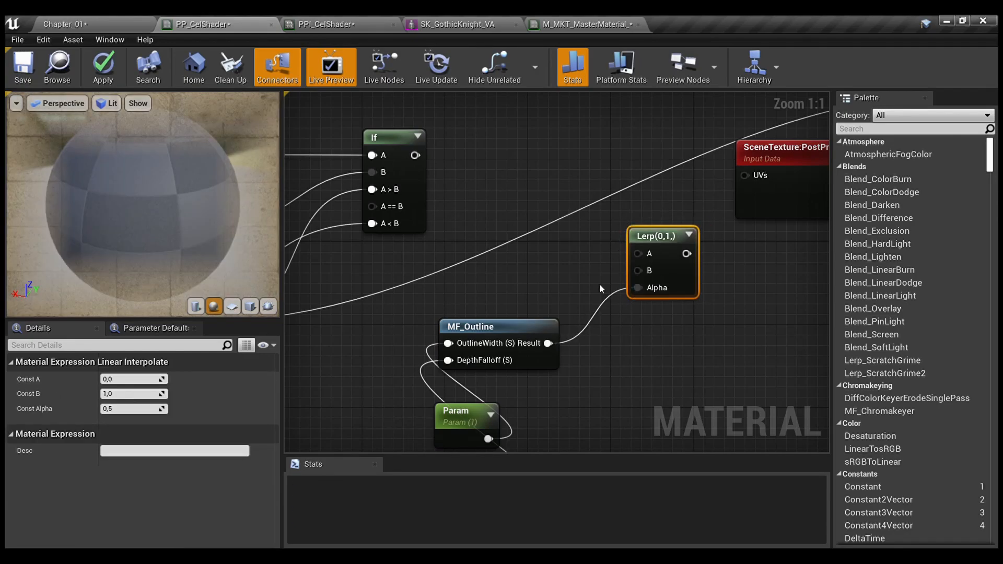
Add a black (0,0,0) three-component constant above MF_Outline and connect it to the Lerp's B input.
left_click(486, 227)
left_click_drag(521, 236, 639, 266)
left_click(601, 237)
Connect the output of the If node currently feeding Emissive Color to the Lerp's A input, and route the Lerp output into Emissive Color.
scroll(600, 237, "down", 1)
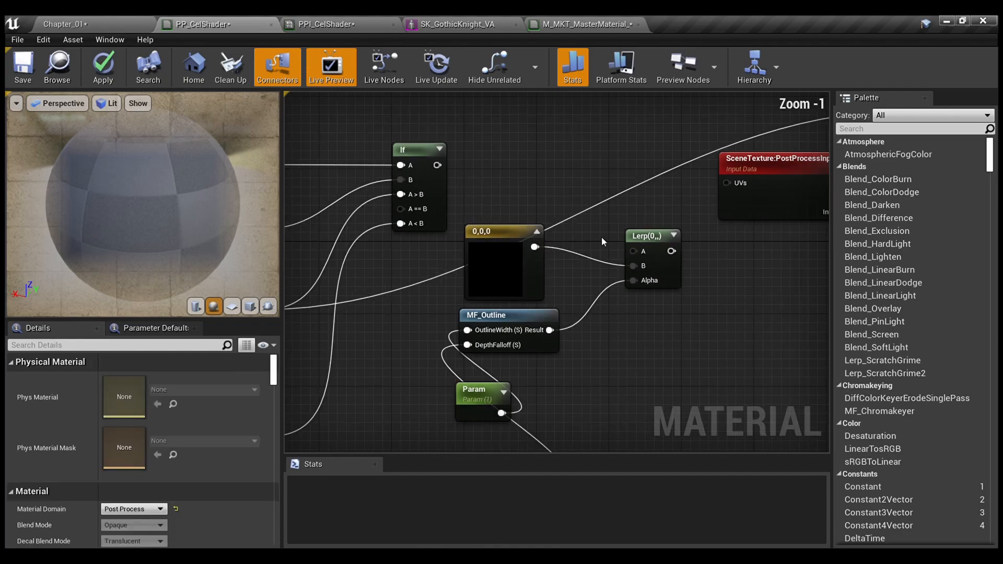
scroll(601, 236, "down", 2)
right_click_drag(601, 237, 656, 157)
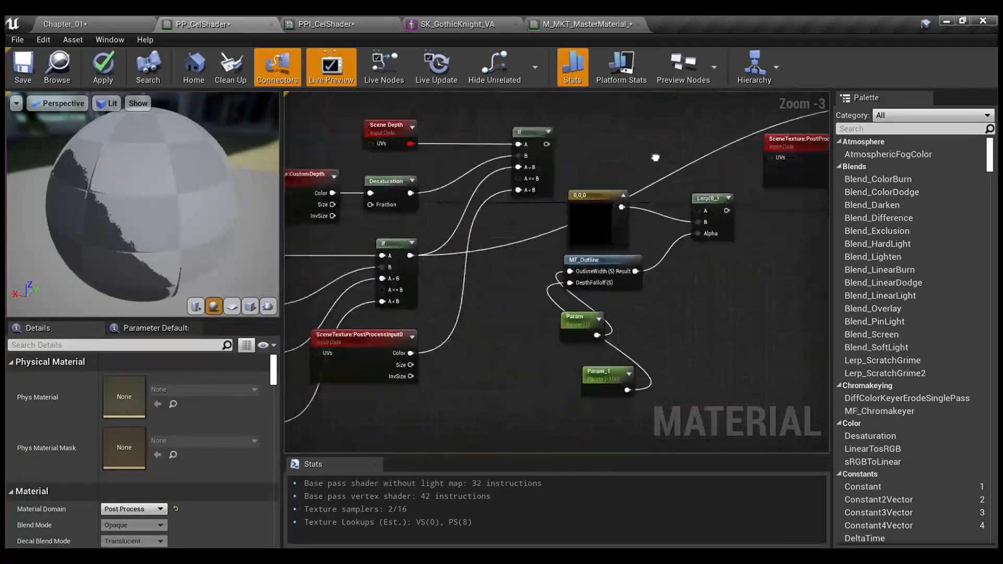
left_click_drag(411, 256, 701, 214)
right_click_drag(748, 229, 467, 353)
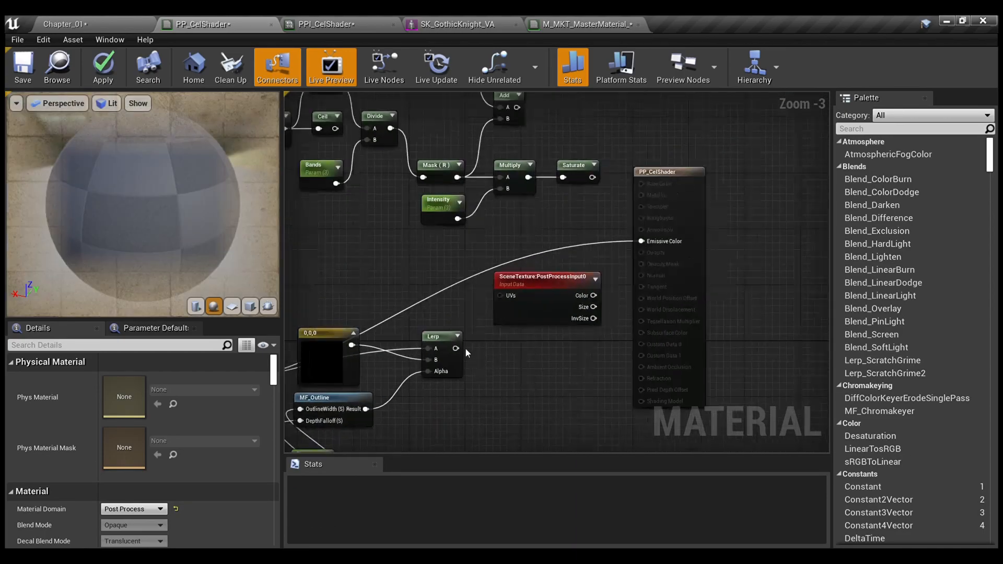
left_click_drag(455, 348, 641, 241)
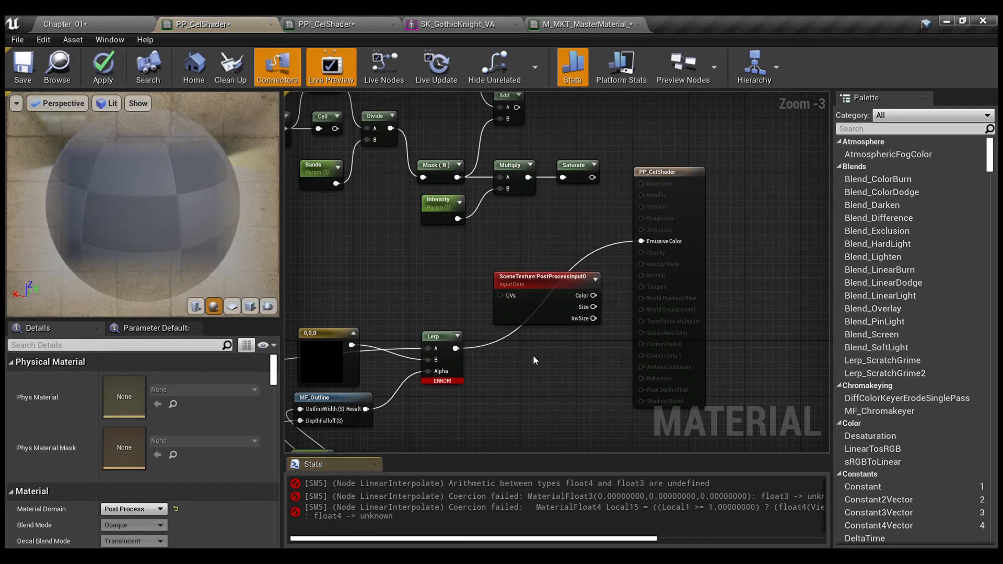
Insert an RGB component mask between the SceneTexture:PostProcessInput0 Color output and the A > B input of the If node fed by Divide(,1e+05).
right_click_drag(519, 374, 763, 216)
right_click_drag(582, 236, 701, 228)
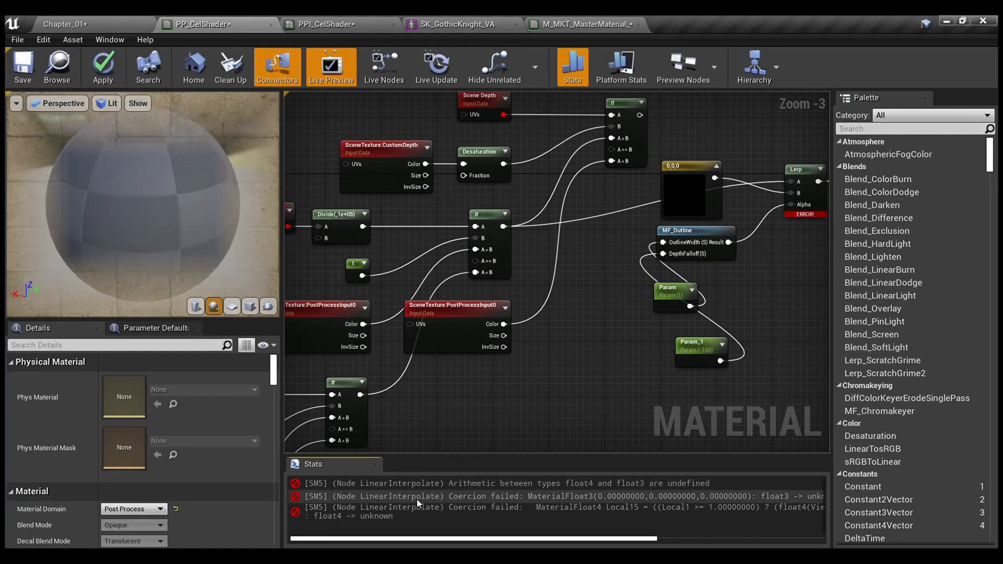
right_click_drag(565, 346, 463, 350)
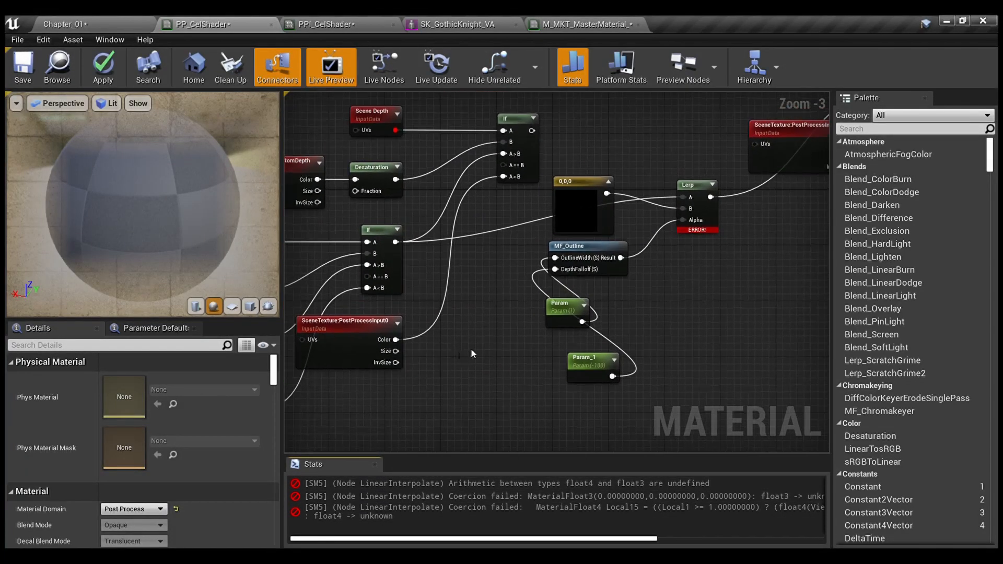
scroll(642, 186, "up", 2)
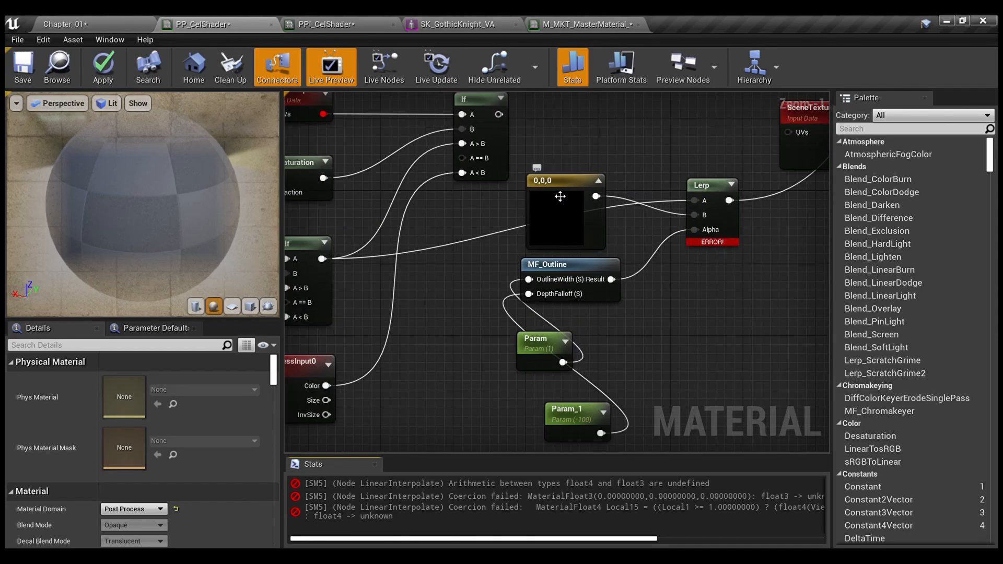
right_click_drag(560, 196, 620, 272)
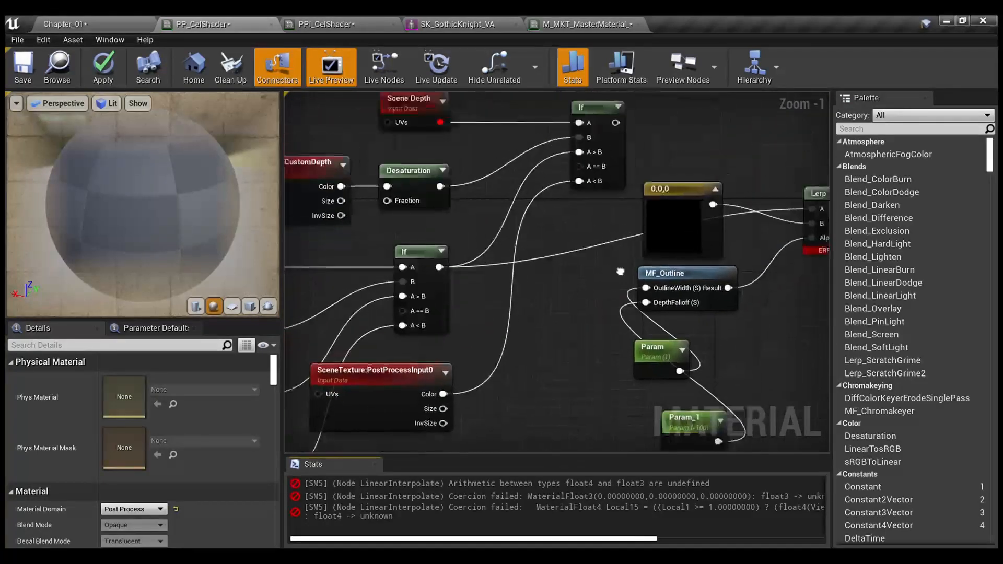
right_click_drag(531, 285, 680, 185)
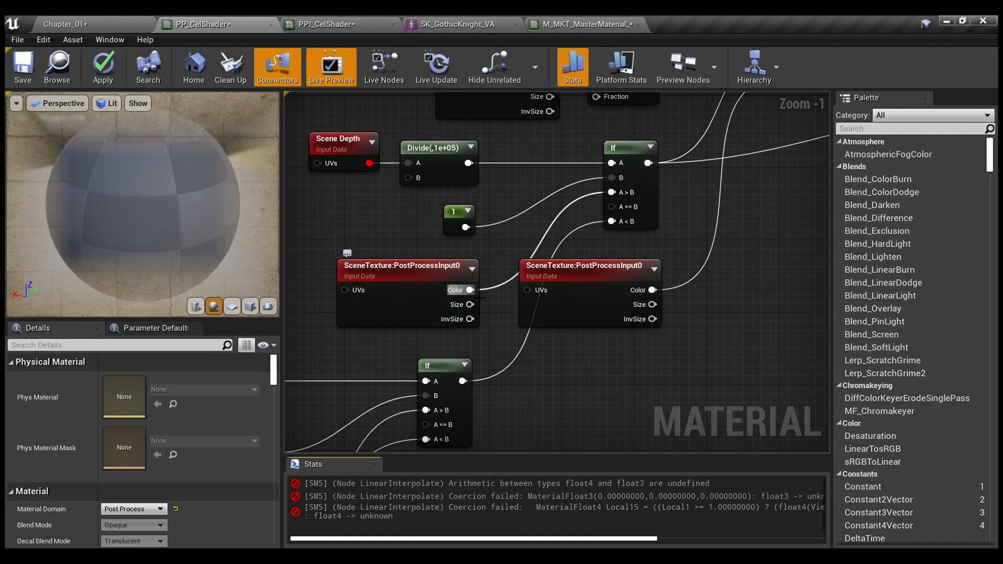
left_click_drag(471, 290, 500, 240)
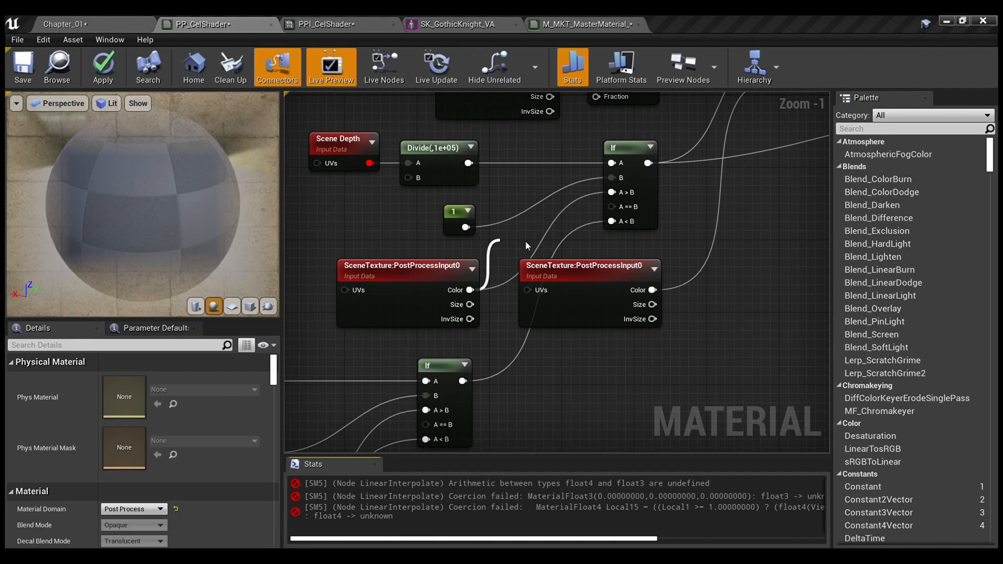
left_click(553, 346)
left_click(106, 409)
left_click_drag(555, 263, 610, 193)
left_click_drag(551, 244, 546, 216)
Duplicate the RGB mask and insert it between the Threshold If node's output and the A < B input of the depth If node.
scroll(580, 277, "down", 1)
right_click_drag(580, 274, 619, 246)
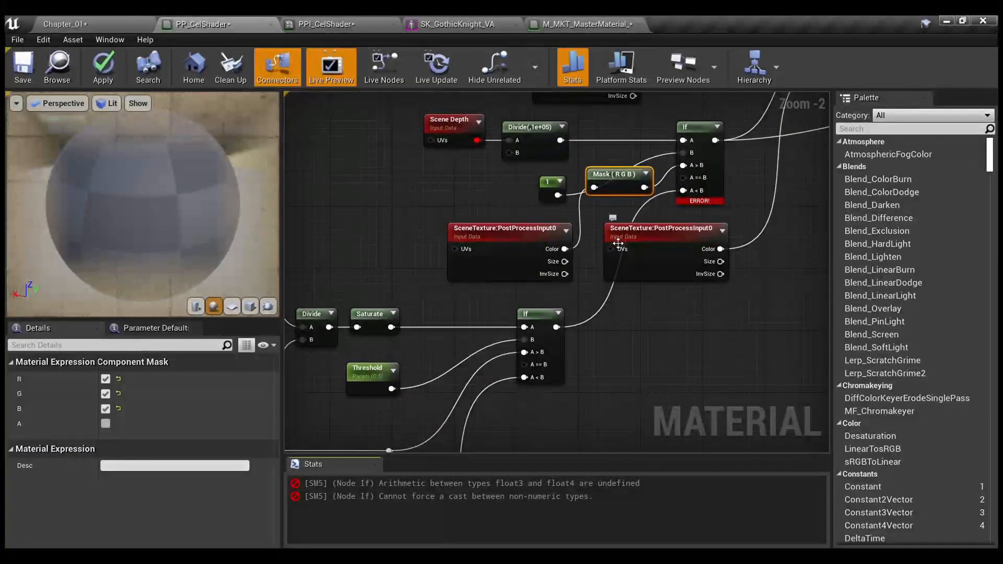
right_click_drag(613, 321, 540, 312)
key("ctrl+v")
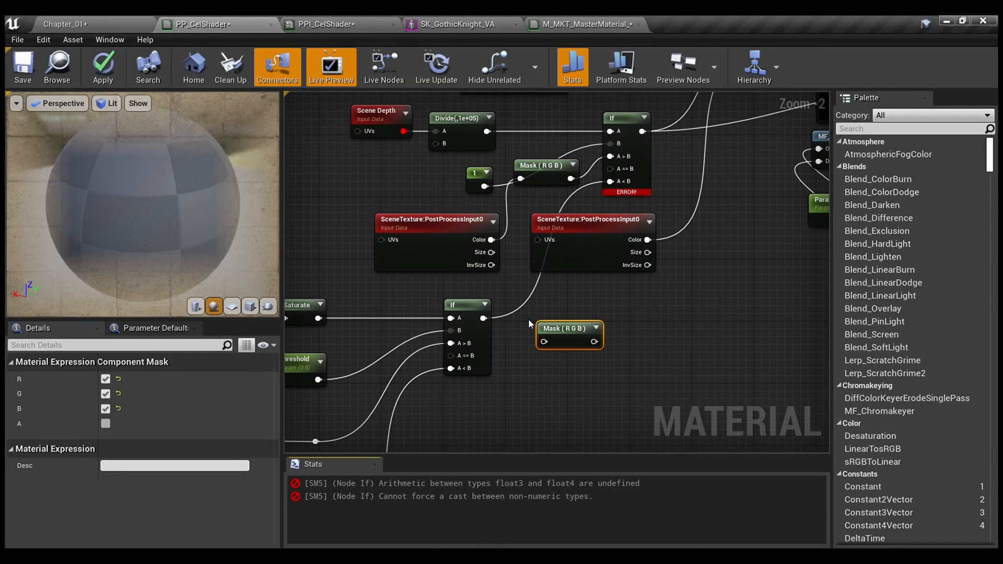
left_click_drag(484, 318, 610, 182)
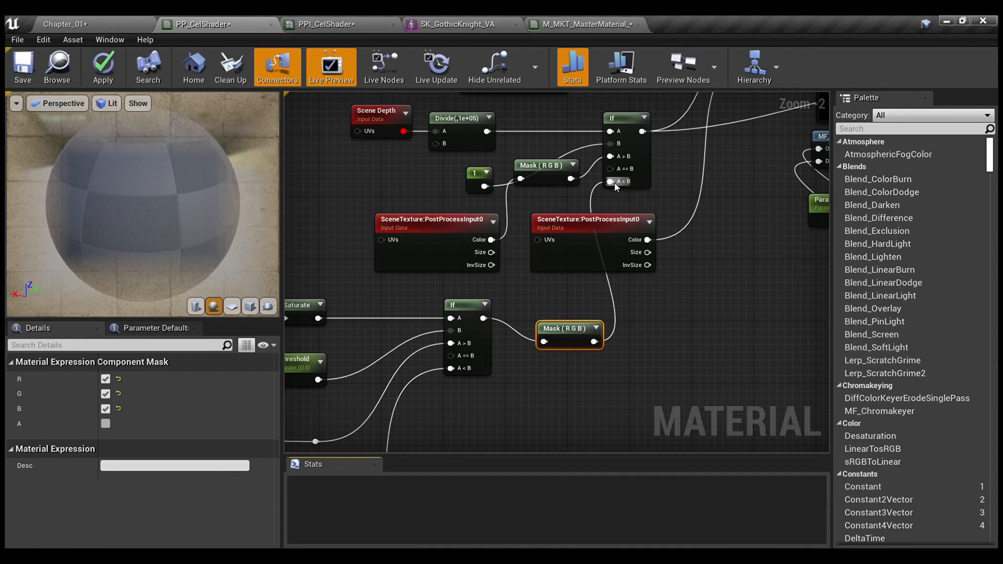
Apply the PP_CelShader material changes and inspect the outlined cel shading on the preview sphere.
left_click(711, 275)
scroll(715, 263, "down", 2)
right_click_drag(715, 263, 470, 331)
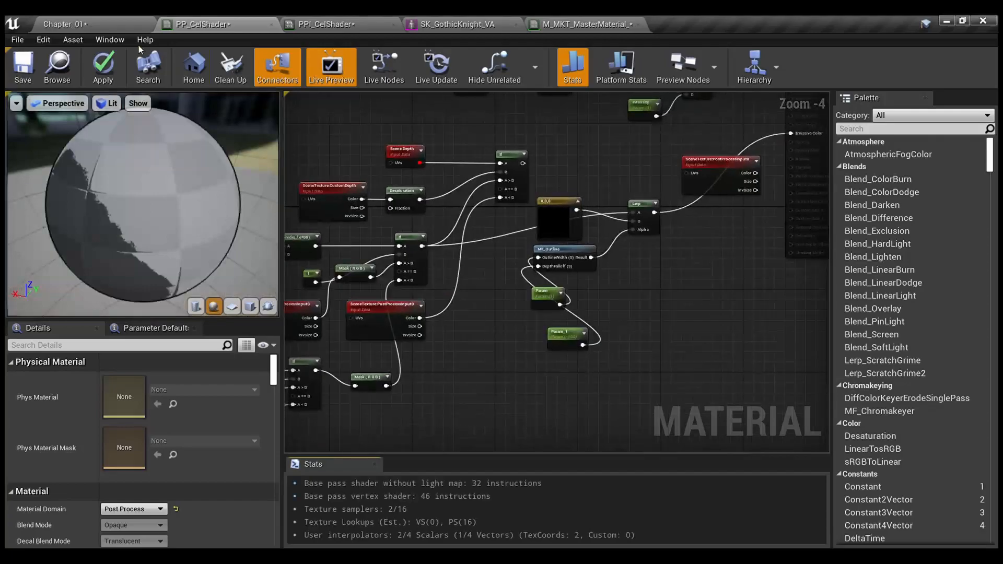
scroll(170, 162, "down", 3)
mouse_move(168, 190)
left_mouse_down()
mouse_move(184, 176)
mouse_move(215, 175)
mouse_move(180, 179)
mouse_move(168, 192)
mouse_move(201, 184)
mouse_move(176, 189)
left_mouse_up()
scroll(168, 197, "up", 3)
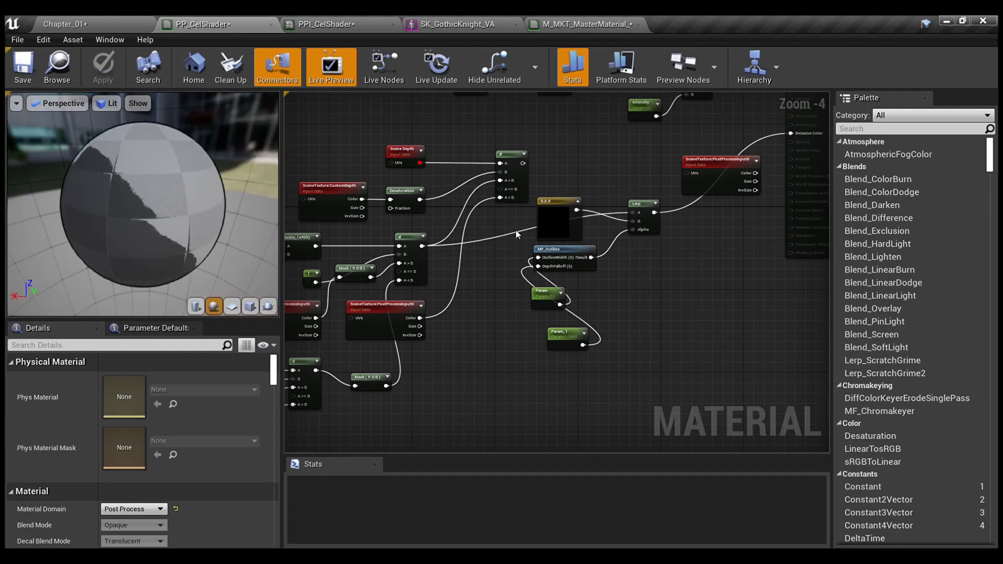
Play the Chapter_01 level and examine the black outlines on the knight, table, fireplace and wolf.
left_click(132, 20)
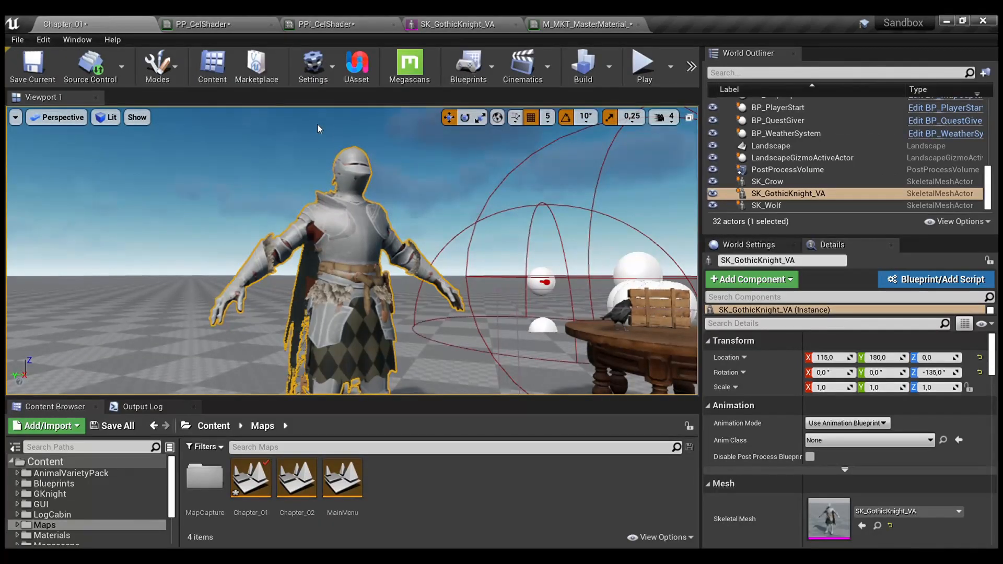
key("alt+p")
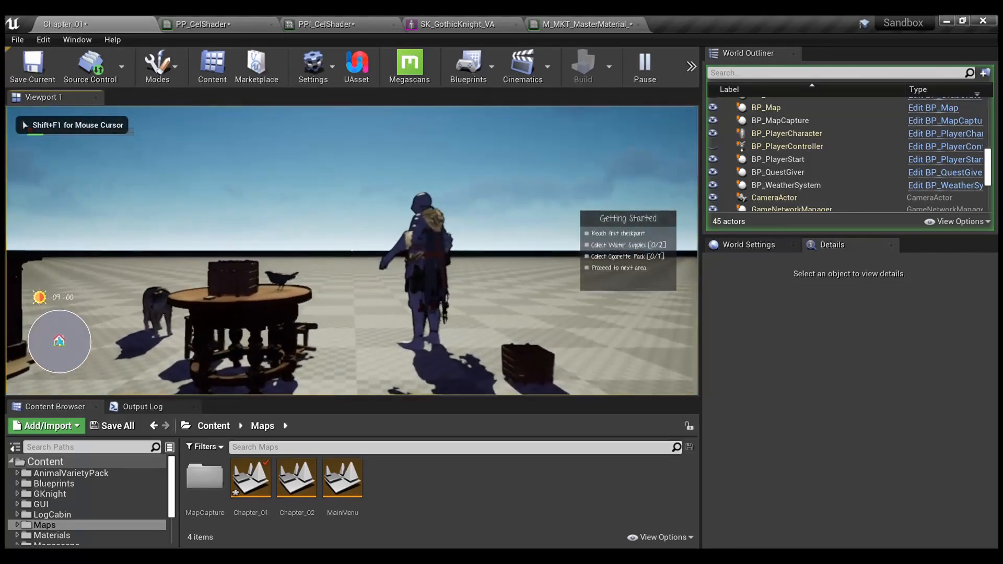
key("w")
key("w")
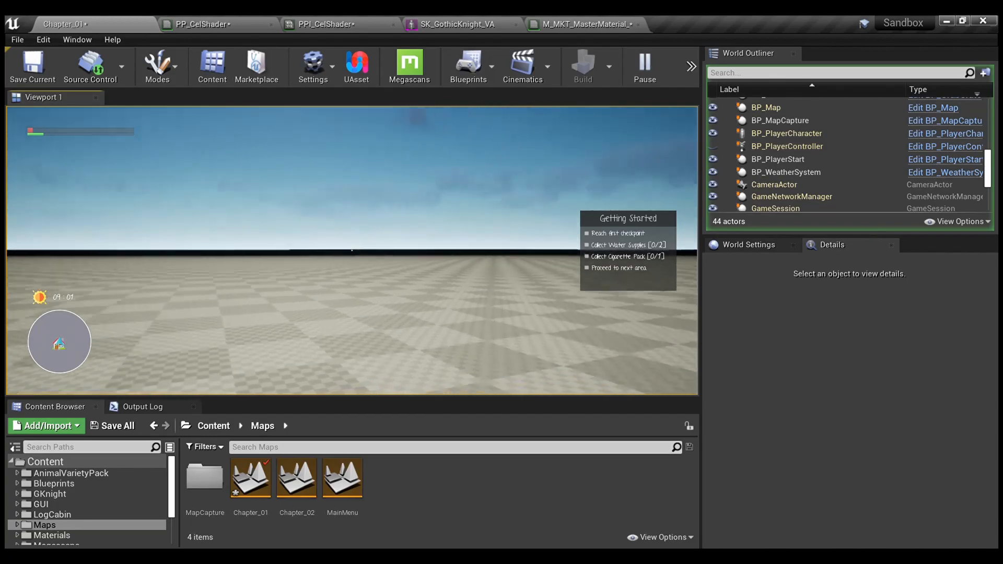
key("w")
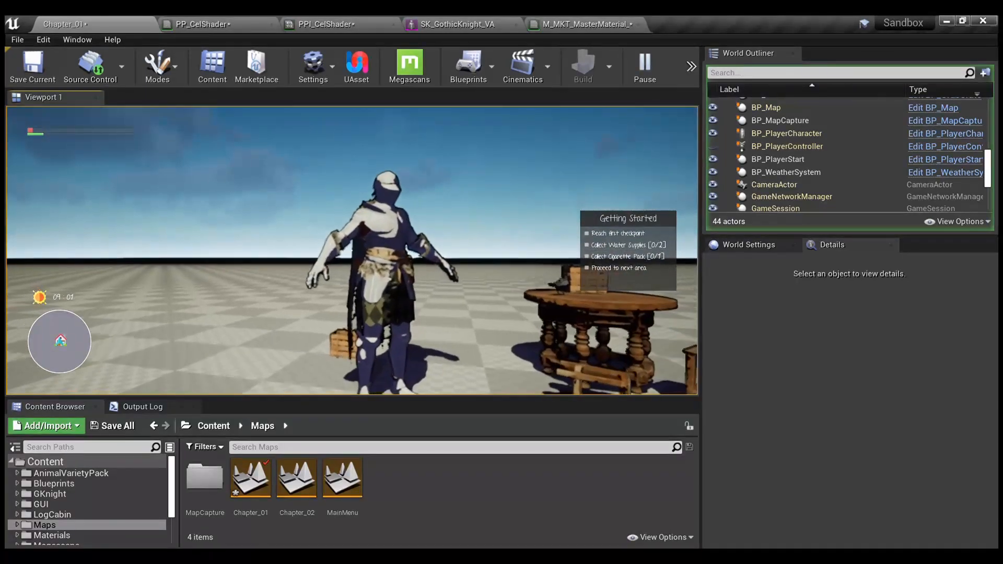
key("w")
key("s")
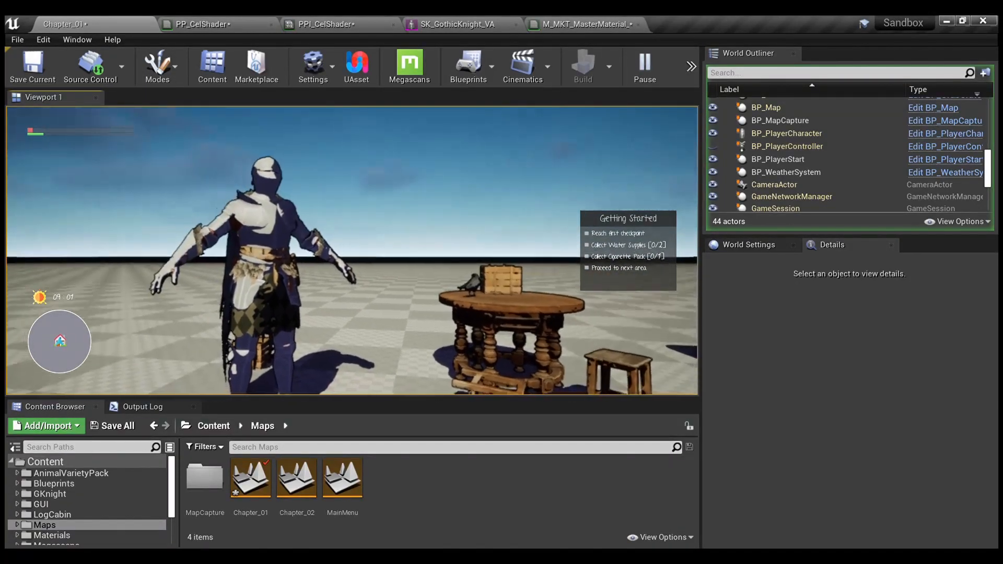
key("a")
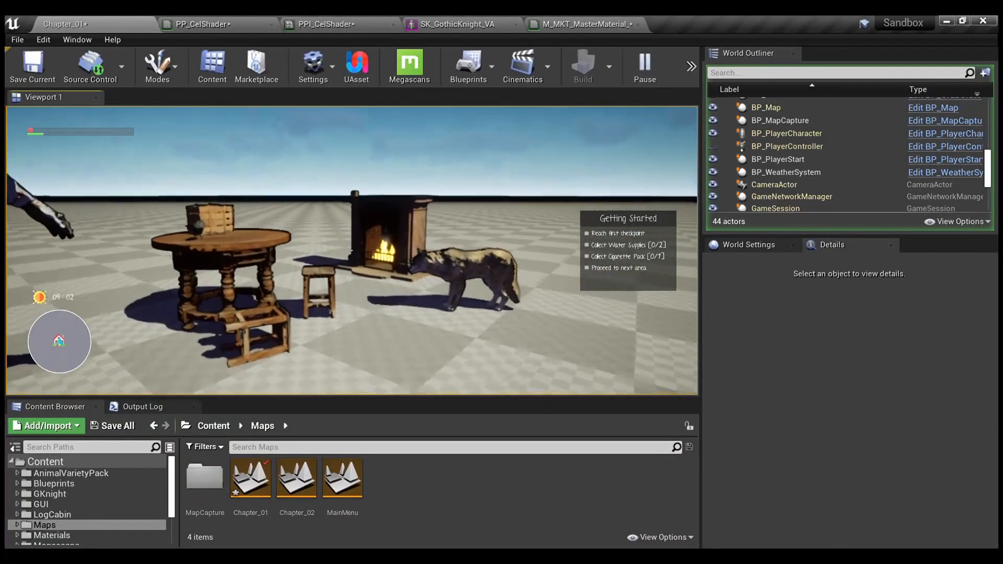
key("w")
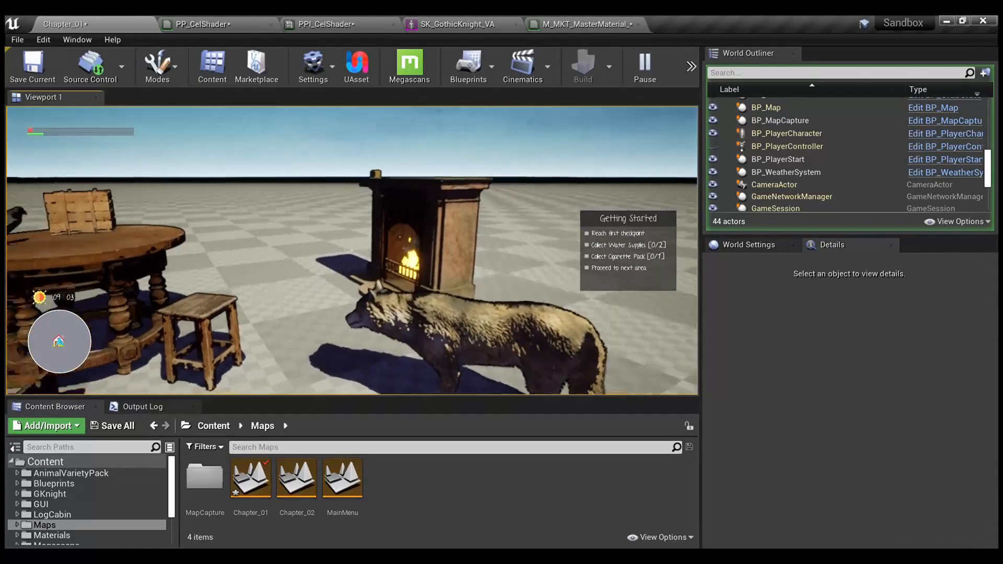
Examine the knight's outline and shading from several distances and angles in the running game, and end the play session.
key("s")
key("a")
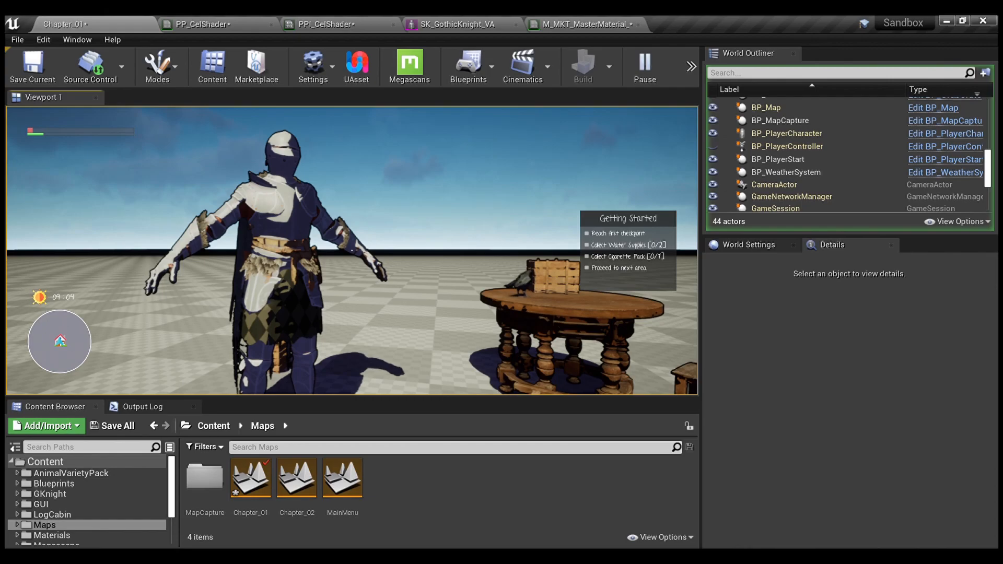
key("w")
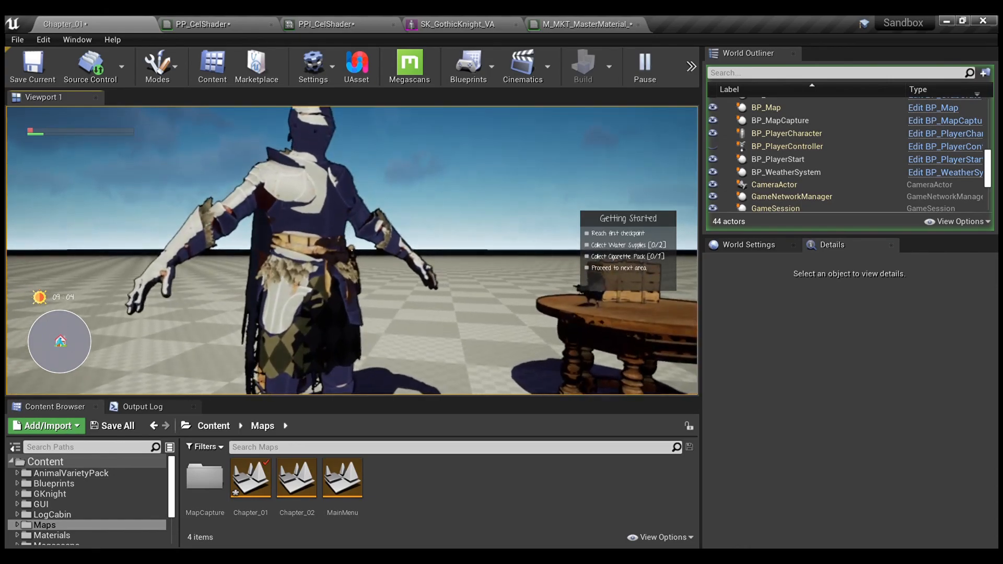
key("a")
key("d")
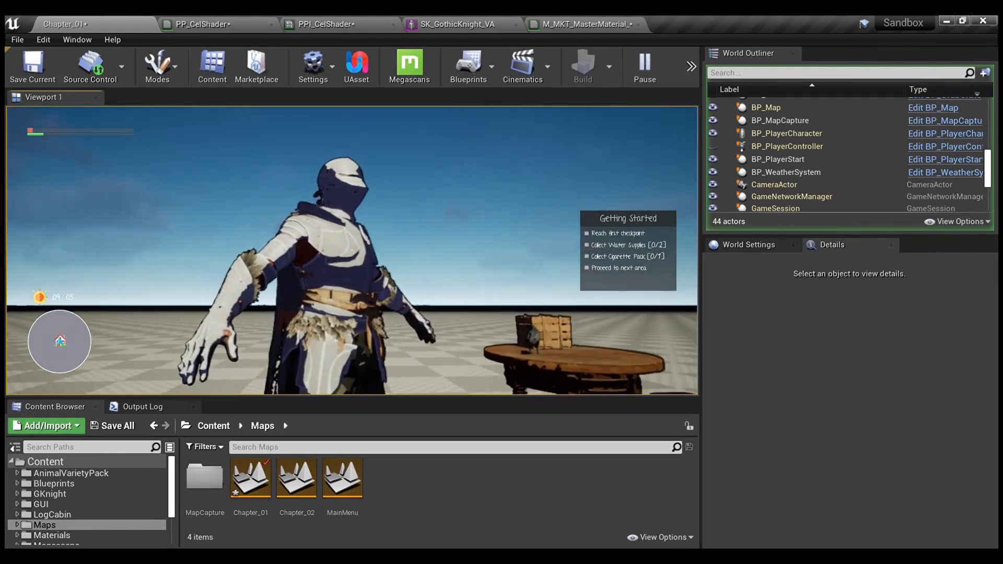
key("s")
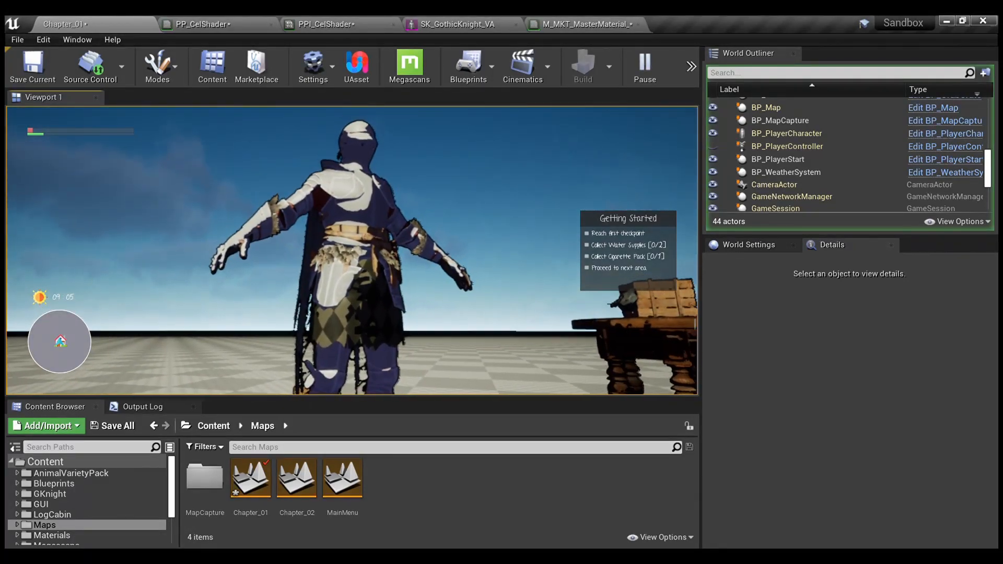
key("d")
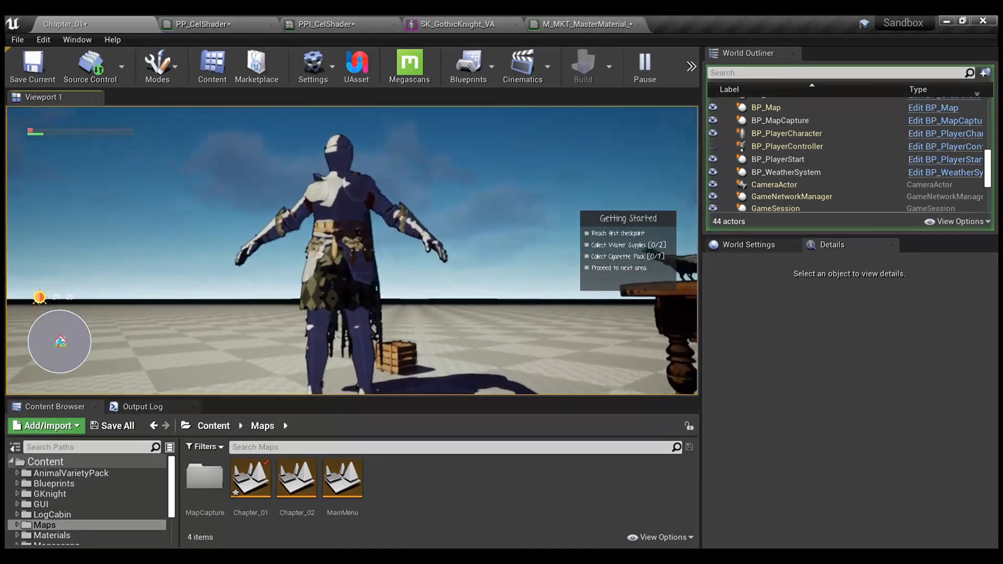
key("a")
key("w")
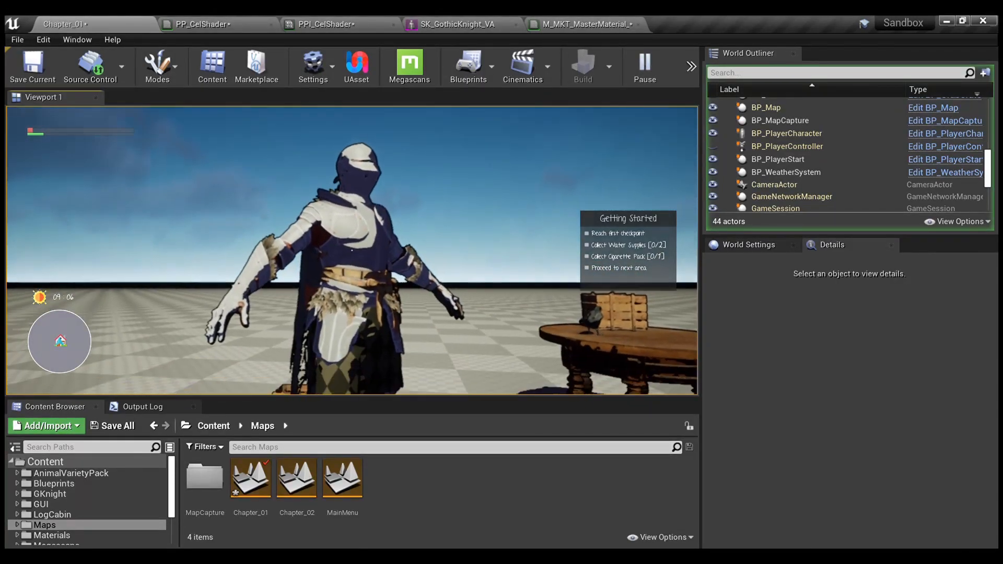
key("s")
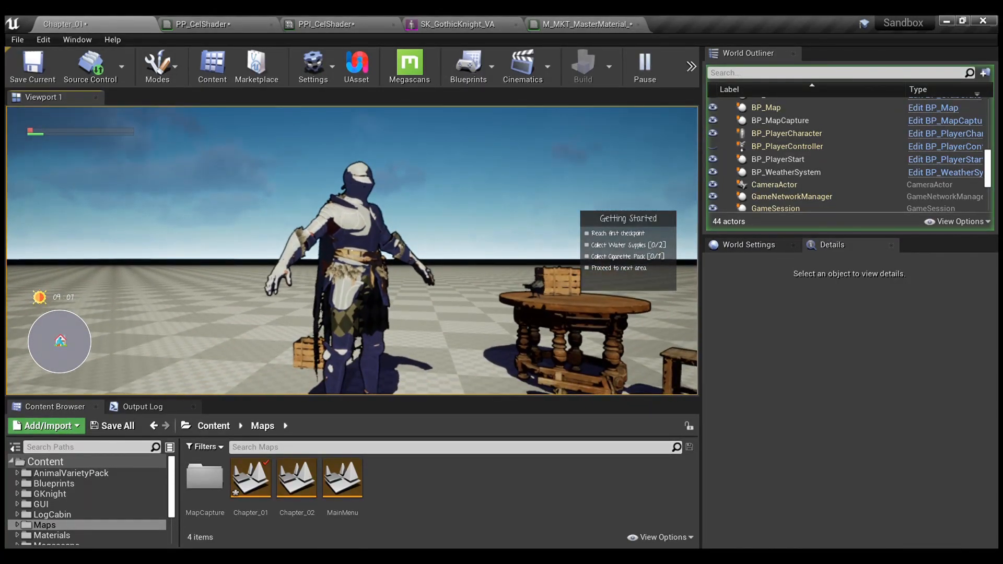
key("Escape")
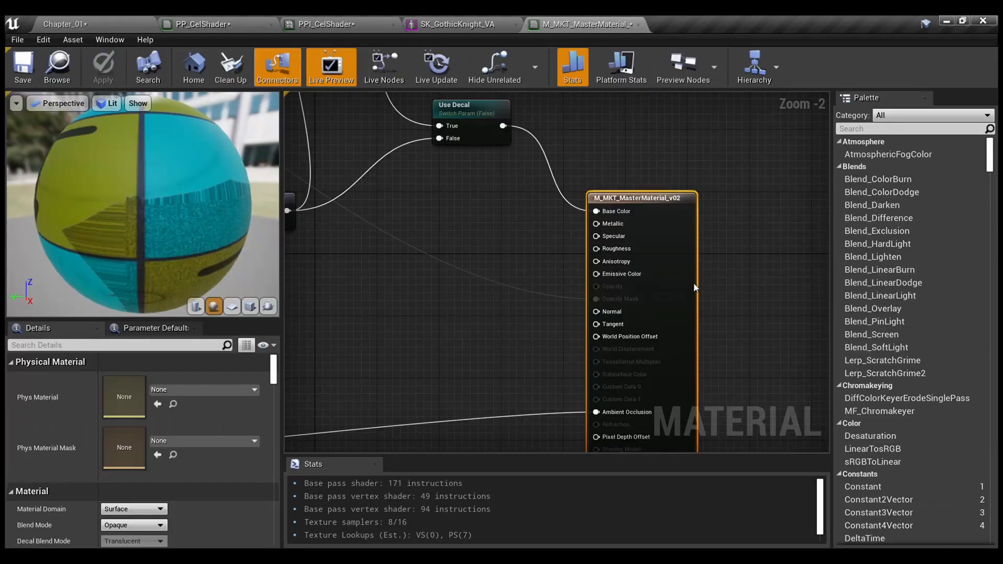
In PPI_CelShader, set Threshold to 0,5 and override Param_1 with 100,0.
left_click(326, 24)
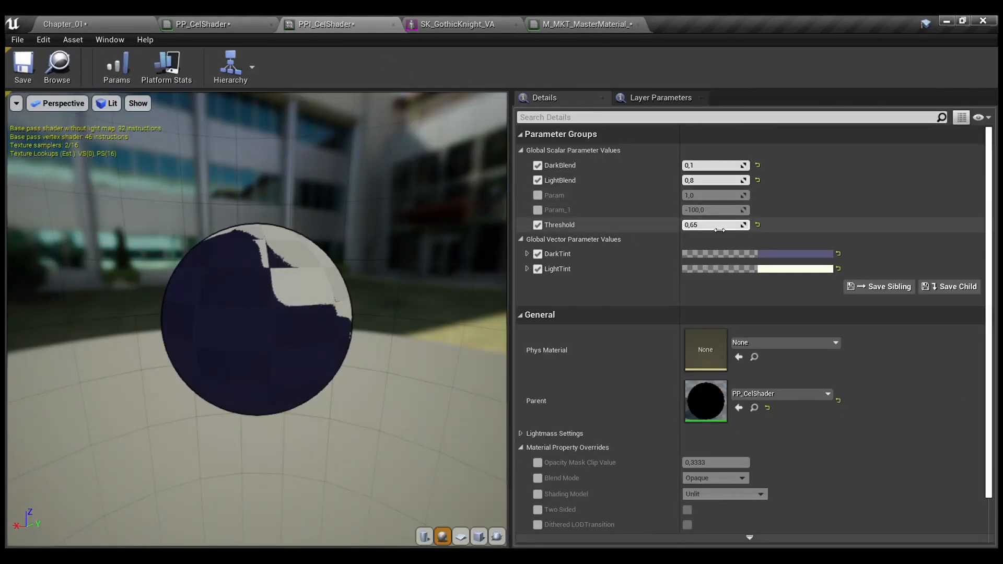
type("0,5")
key("Return")
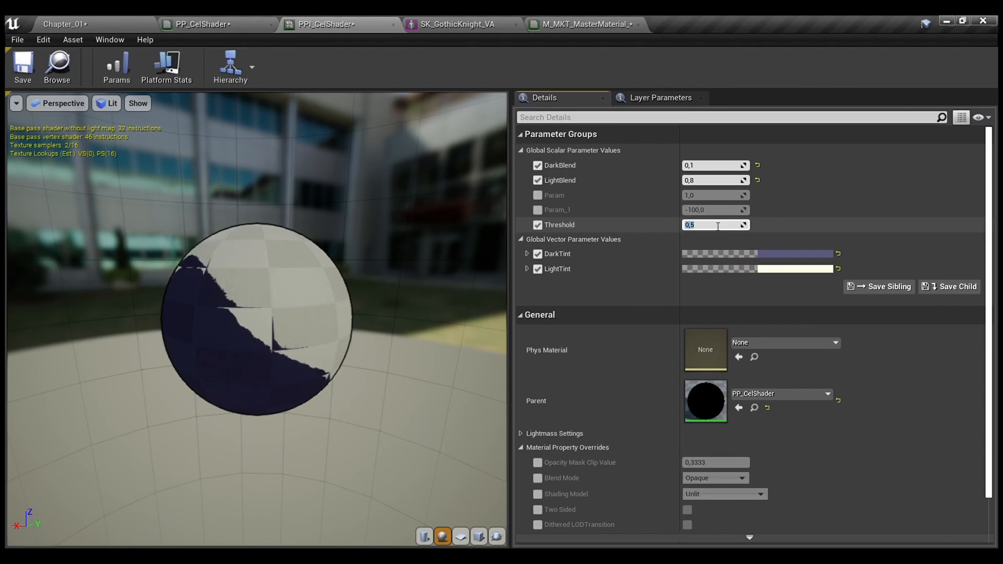
left_click(537, 209)
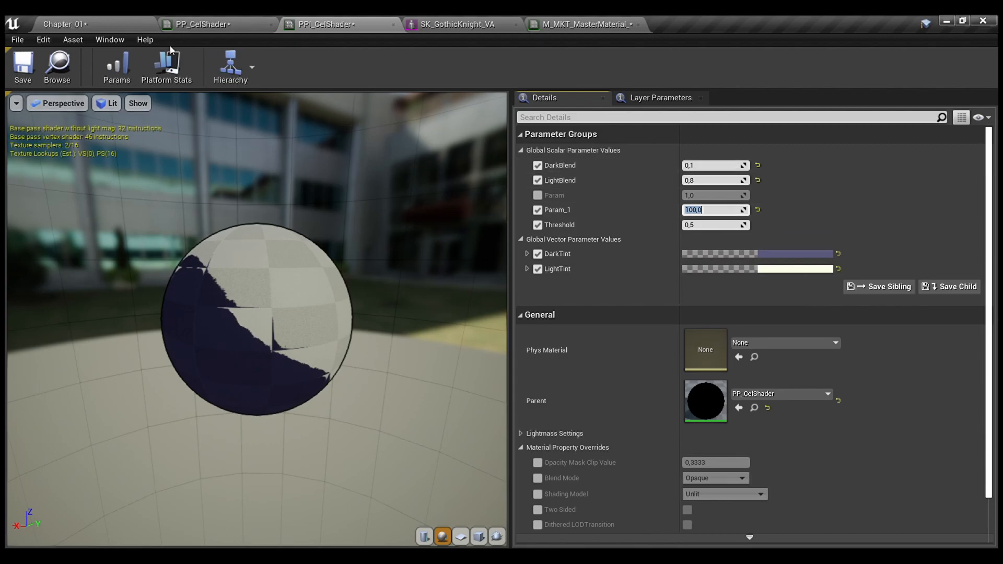
Play Chapter_01 again to check the adjusted cel shading and outlines on the knight and wolf, and stop the session.
left_click(78, 23)
key("alt+p")
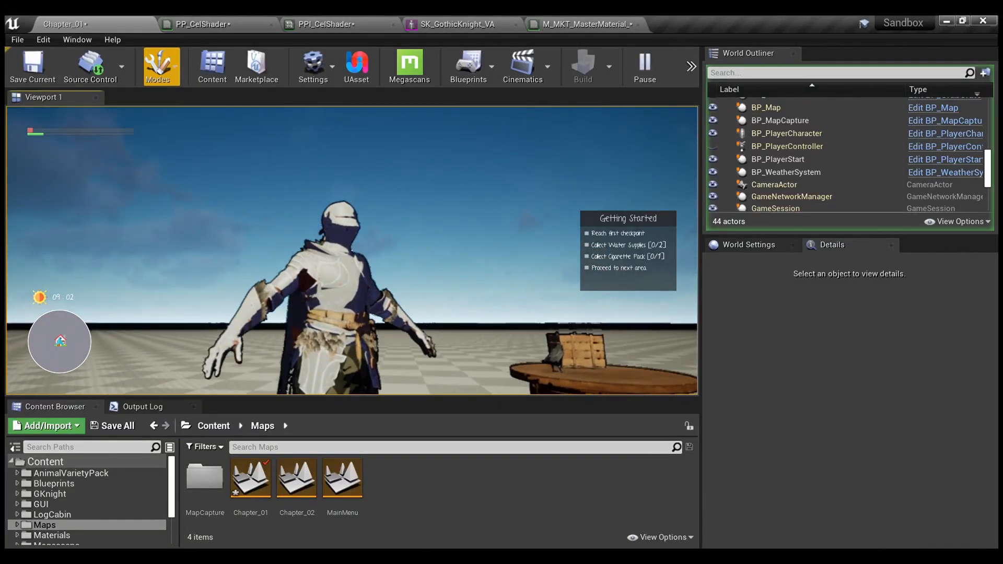
key("w")
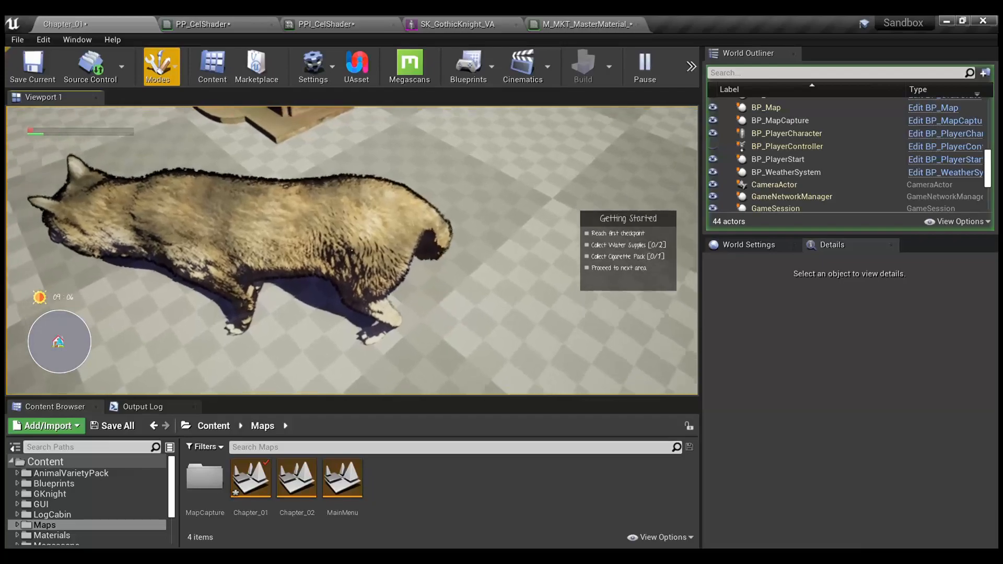
key("d")
key("a")
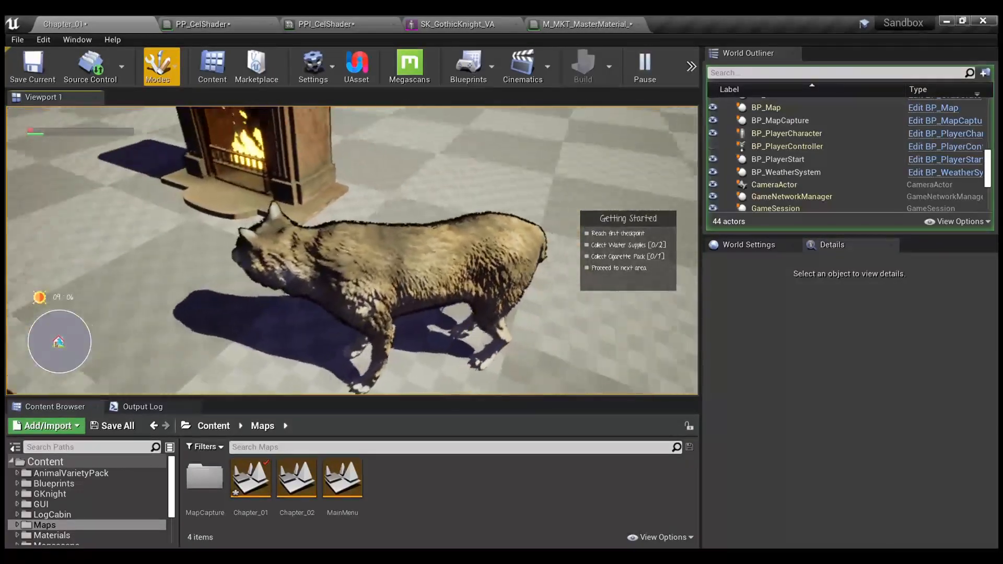
key("s")
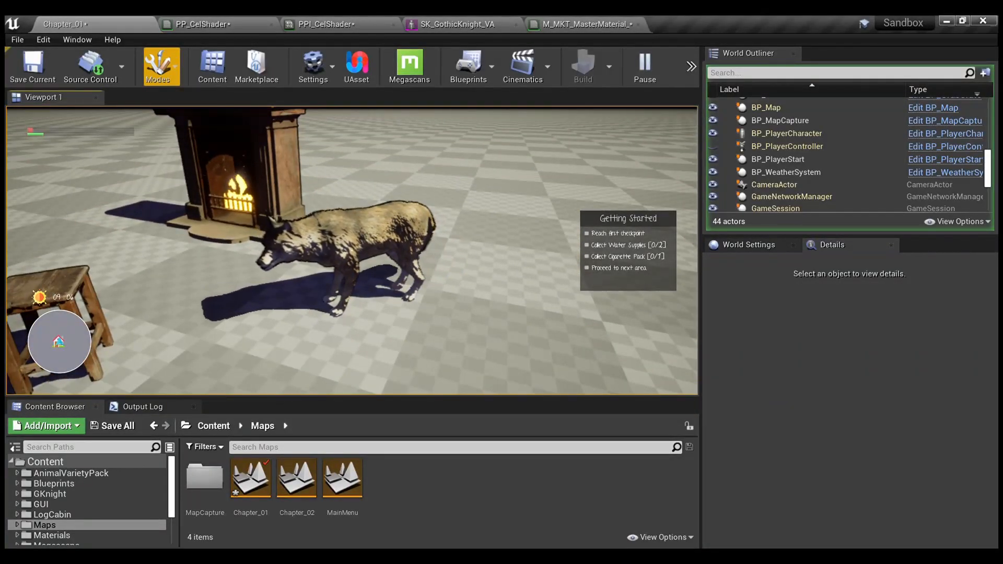
key("w")
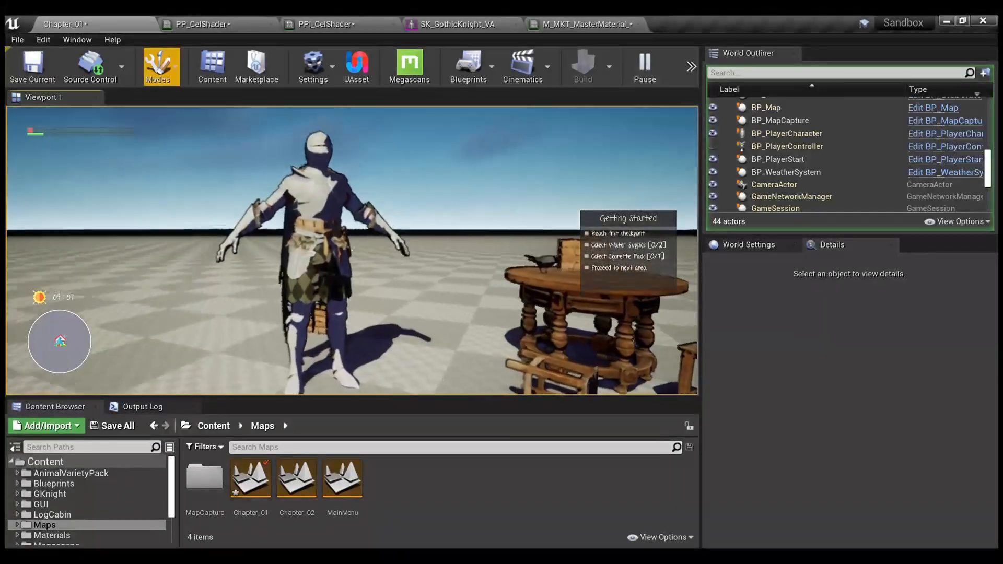
key("Escape")
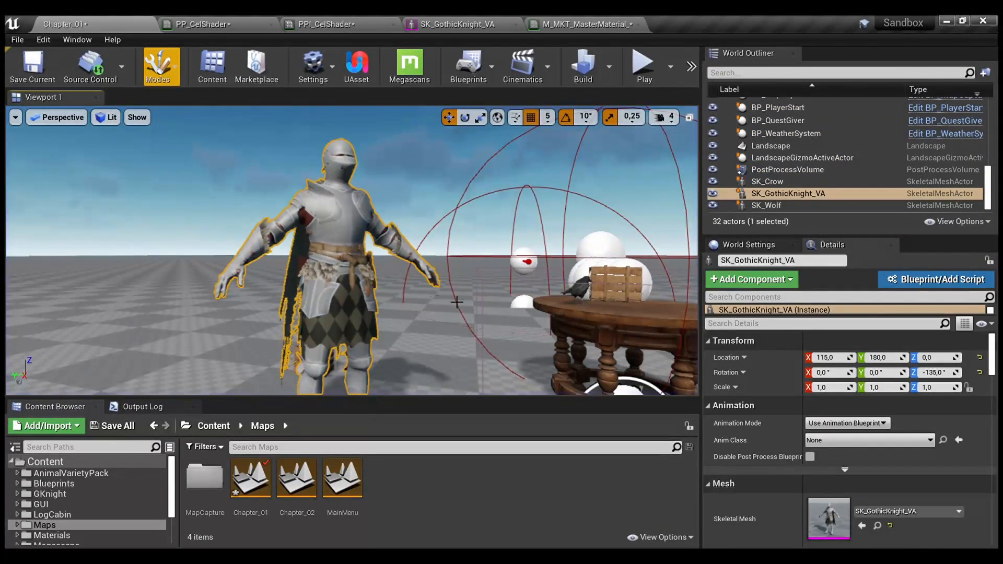
Select the wolf in the level, locate its skeletal mesh asset, and open SK_Wolf.
key("s")
right_click_drag(497, 282, 551, 292)
left_click(393, 263)
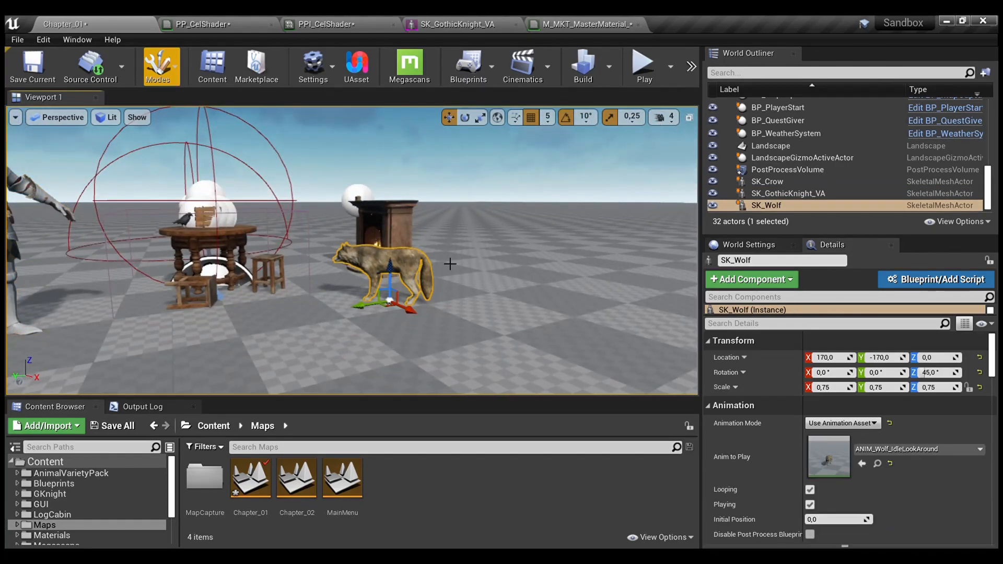
left_click(877, 464)
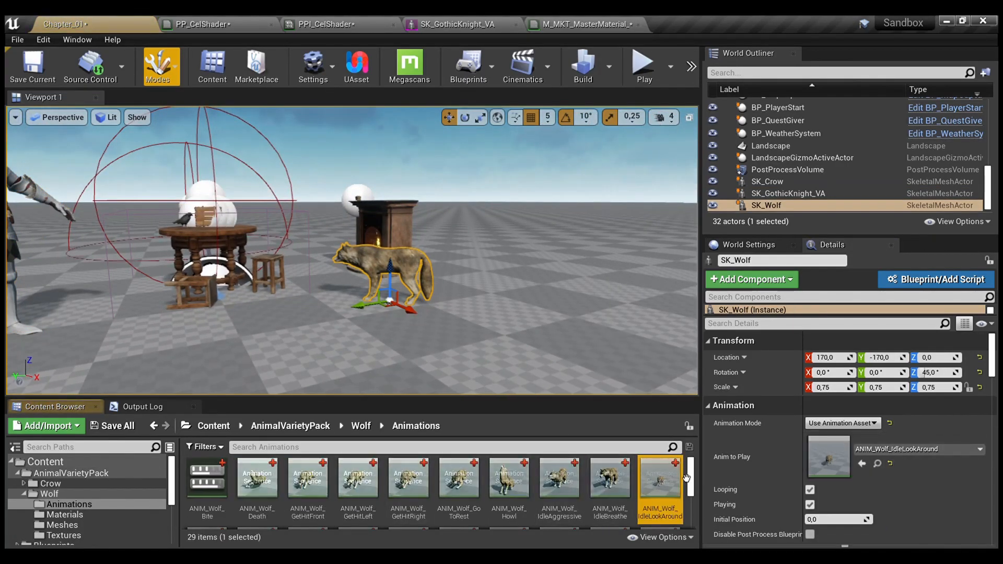
scroll(757, 418, "down", 2)
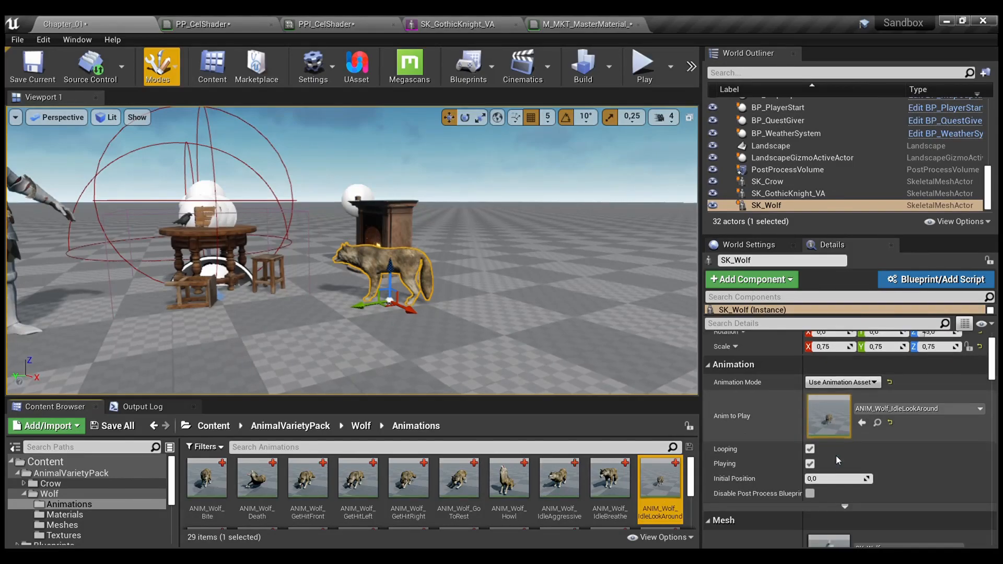
left_click(762, 206)
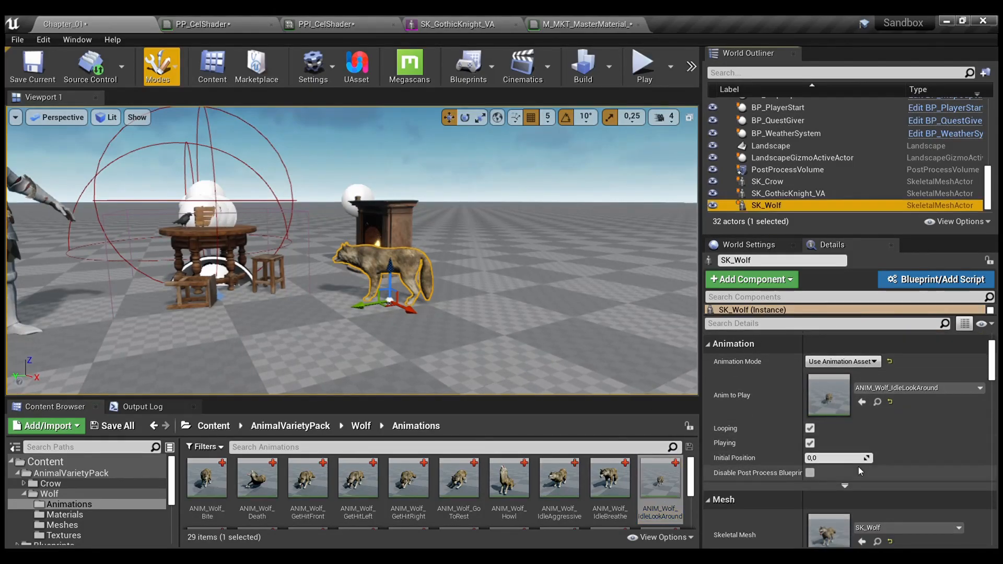
scroll(847, 460, "down", 2)
left_click(877, 480)
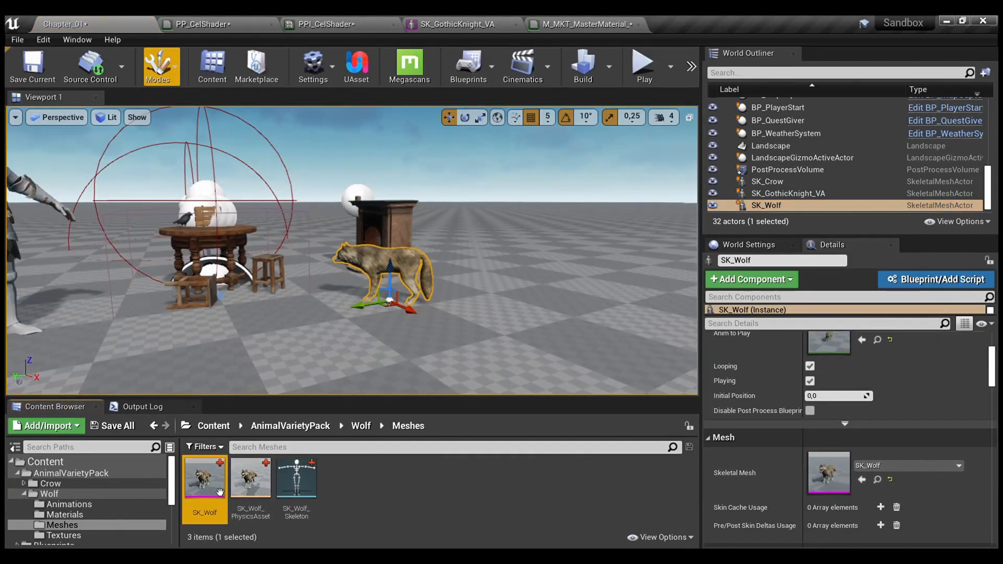
double_click(204, 478)
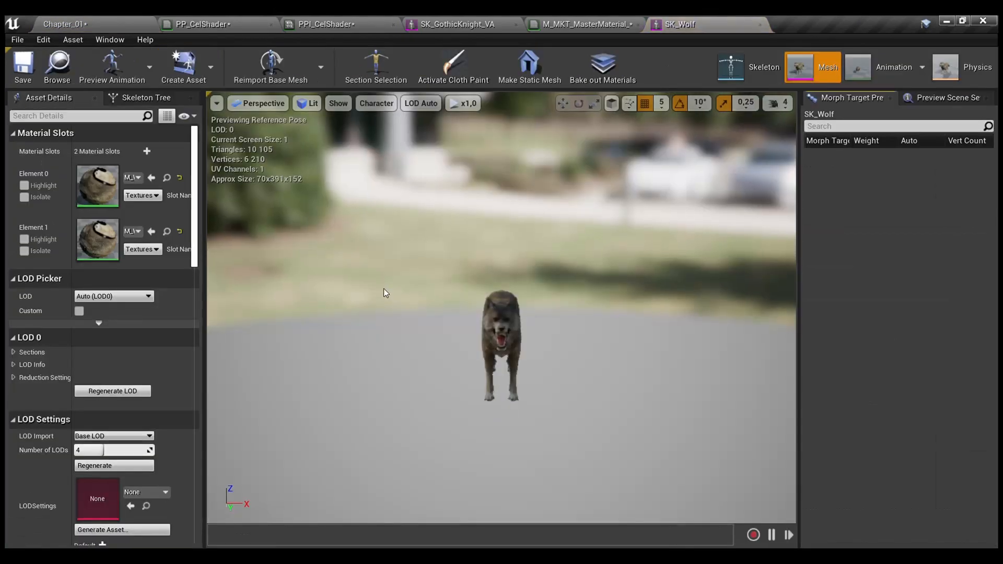
Locate the wolf mesh's materials and open both M_Wolf and M_WolfFur for editing.
left_click(167, 177)
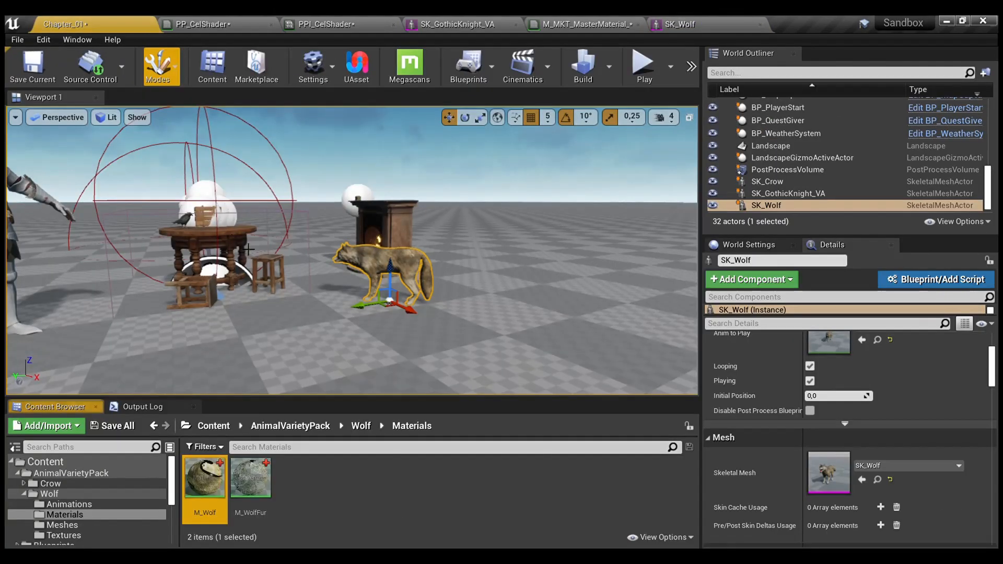
double_click(213, 499)
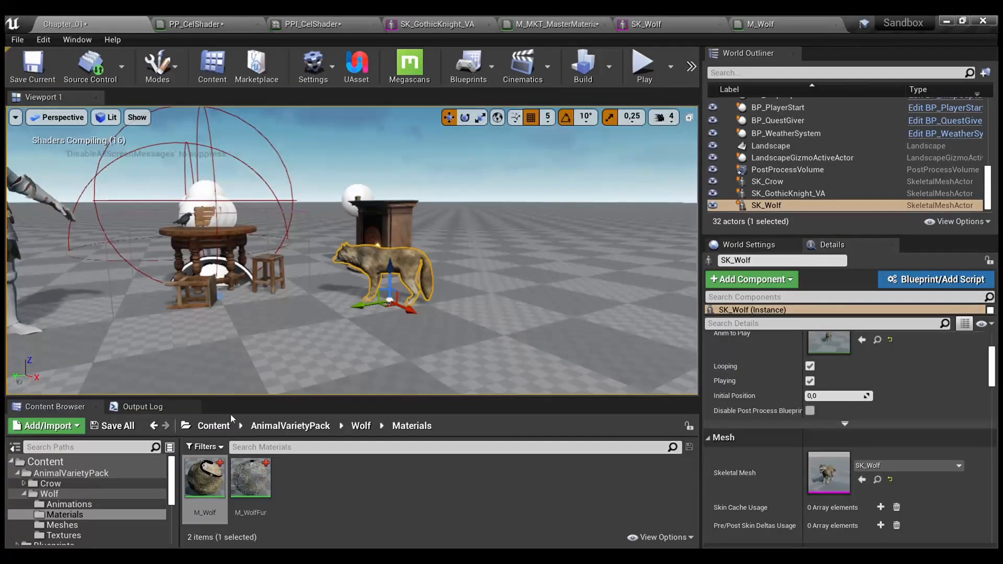
left_click(251, 478)
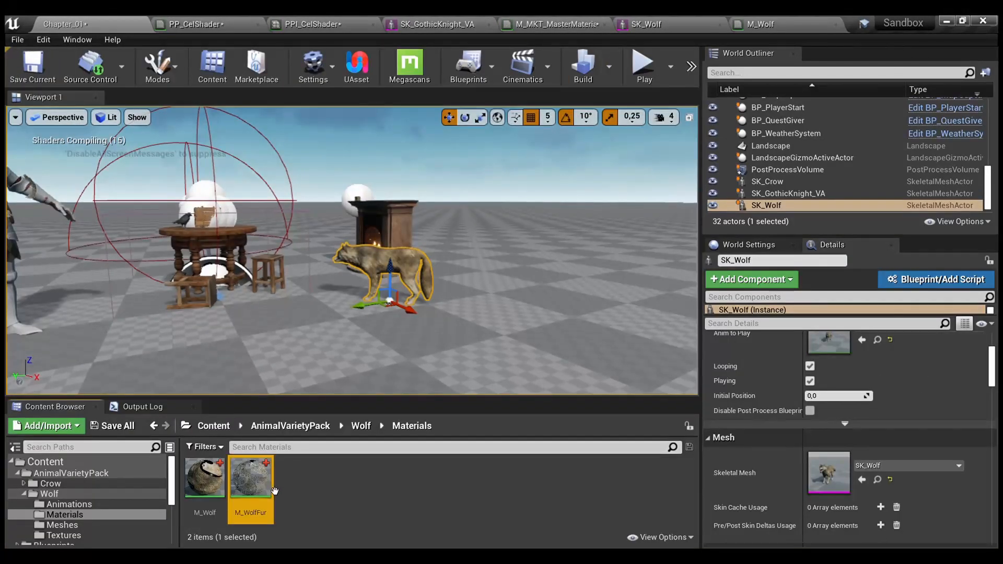
double_click(251, 478)
In M_Wolf, disconnect the Metallic, Specular, Roughness and Normal inputs, keeping the Base Color texture connected.
left_click(718, 26)
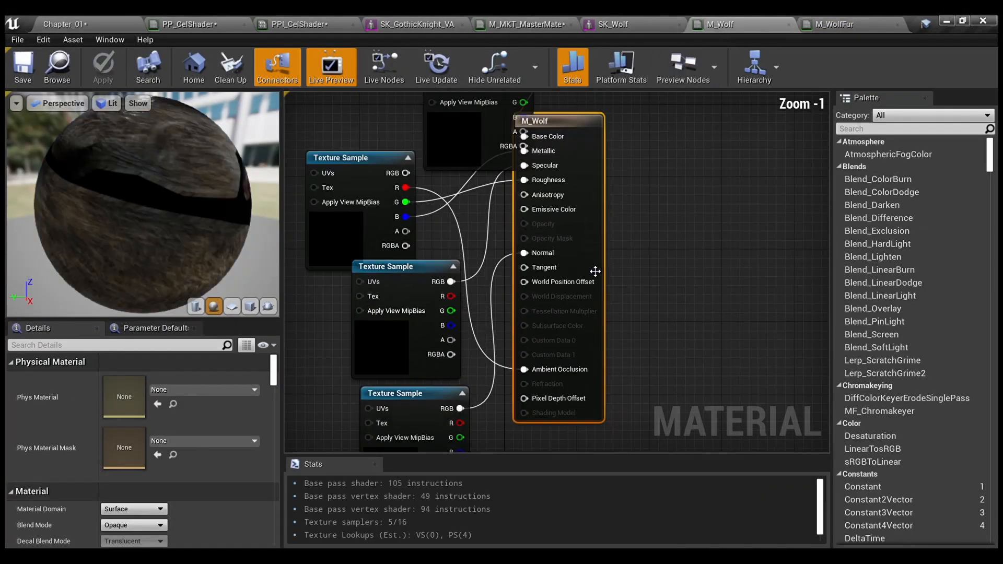
left_click_drag(522, 134, 368, 106)
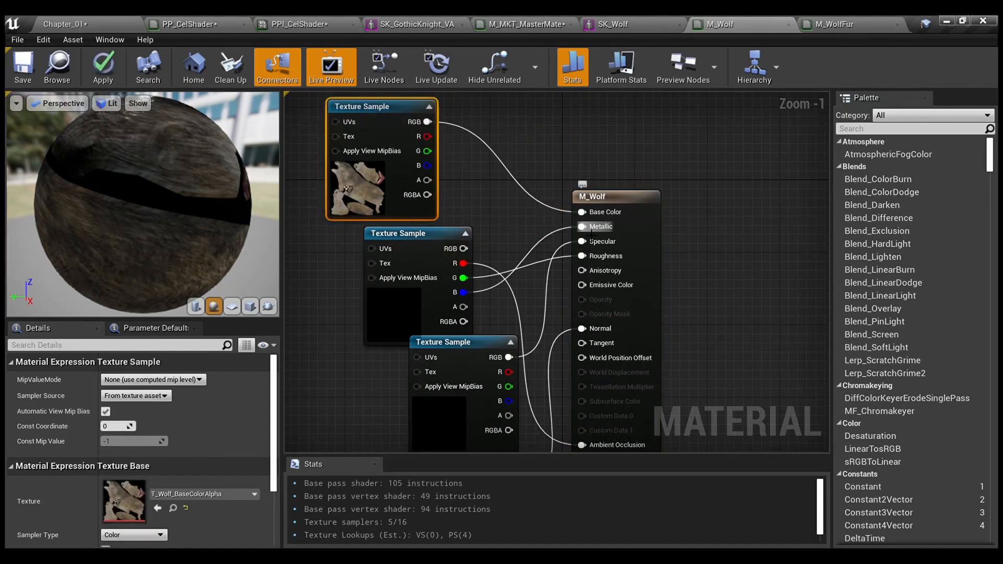
left_click(582, 241, "alt")
left_click(581, 256, "alt")
left_click(581, 328, "alt")
right_click_drag(582, 328, 554, 279)
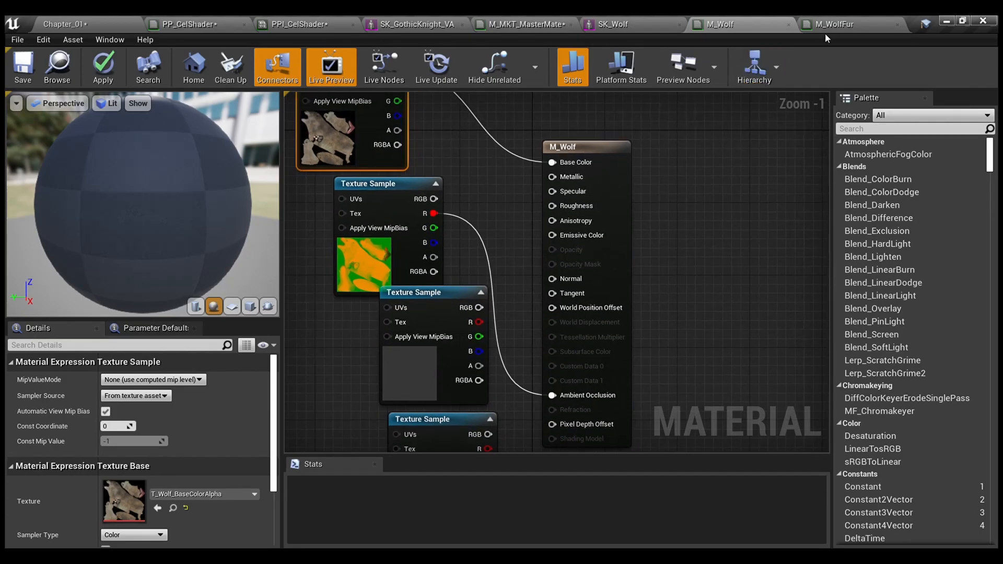
In M_WolfFur, disconnect the Specular, Roughness and Normal inputs, and apply the changes to both wolf materials.
left_click(832, 21)
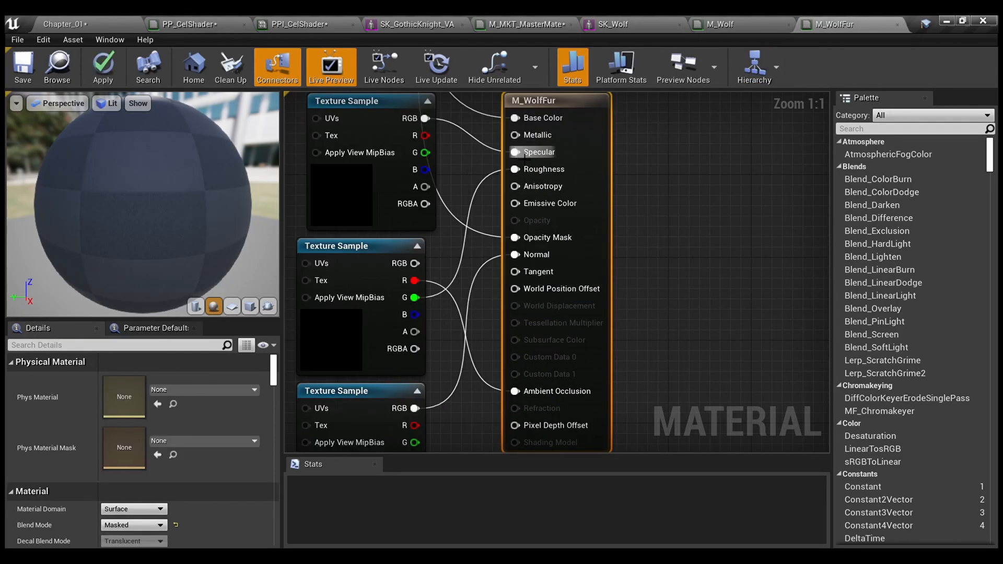
left_click(515, 168, "alt")
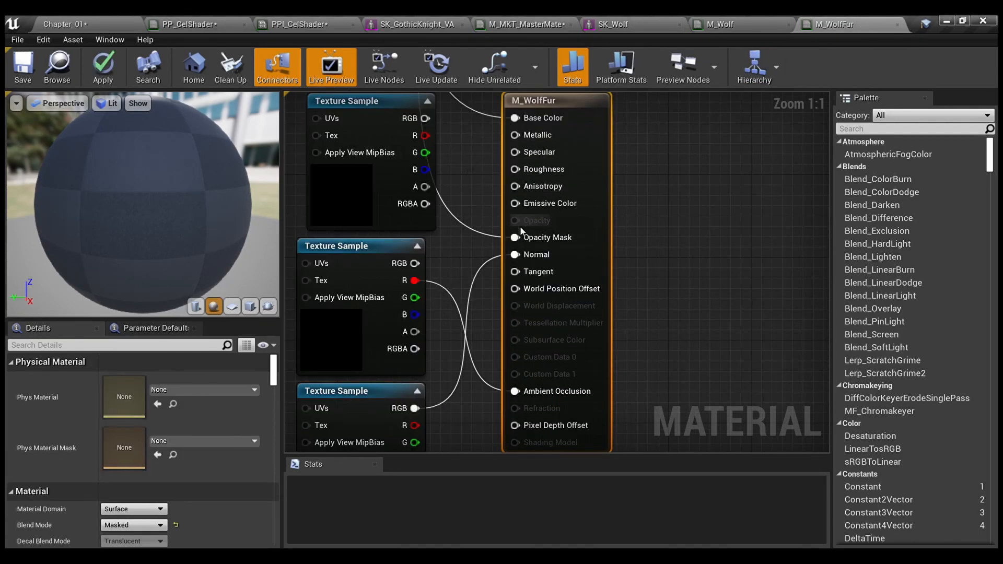
left_click(516, 254, "alt")
scroll(525, 256, "down", 2)
left_click(103, 66)
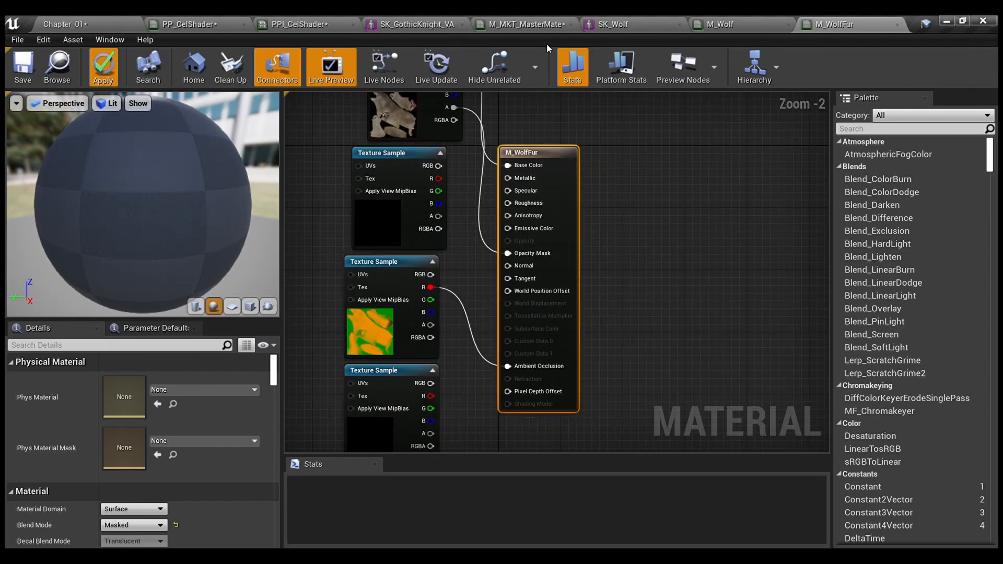
left_click(715, 23)
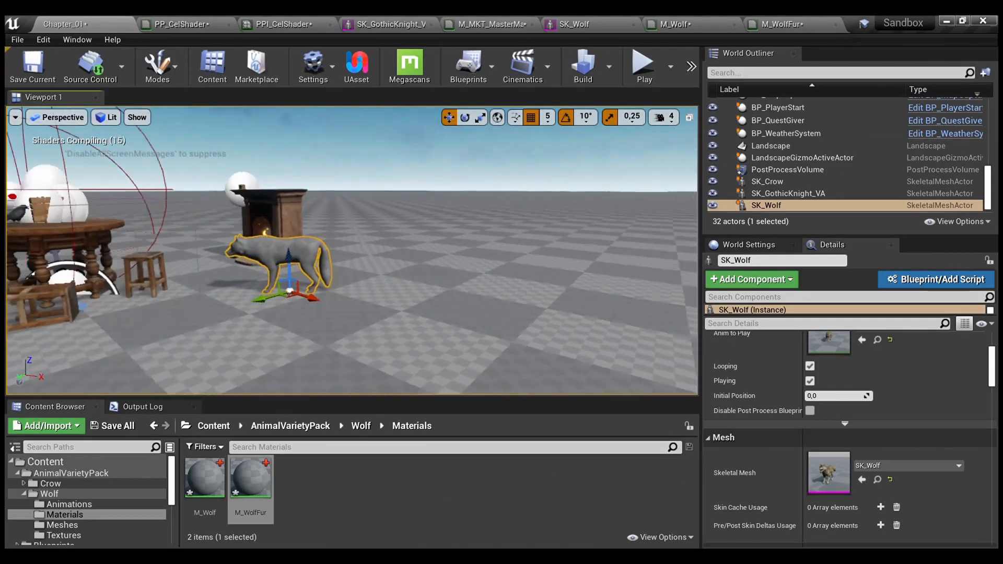
Play Chapter_01, examine the wolf's cel shading and fur outline from several distances and angles, and end the session.
key("f")
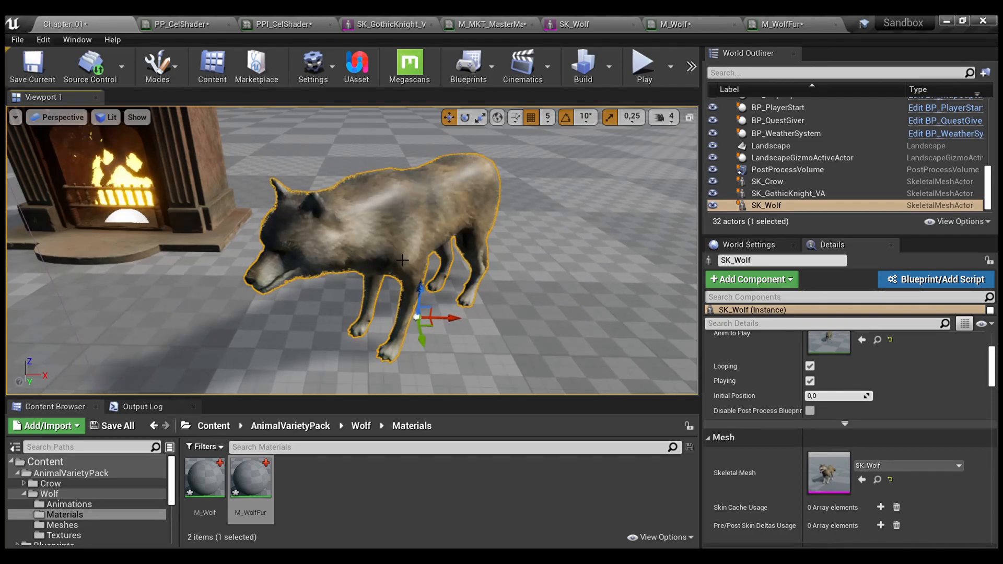
key("alt+p")
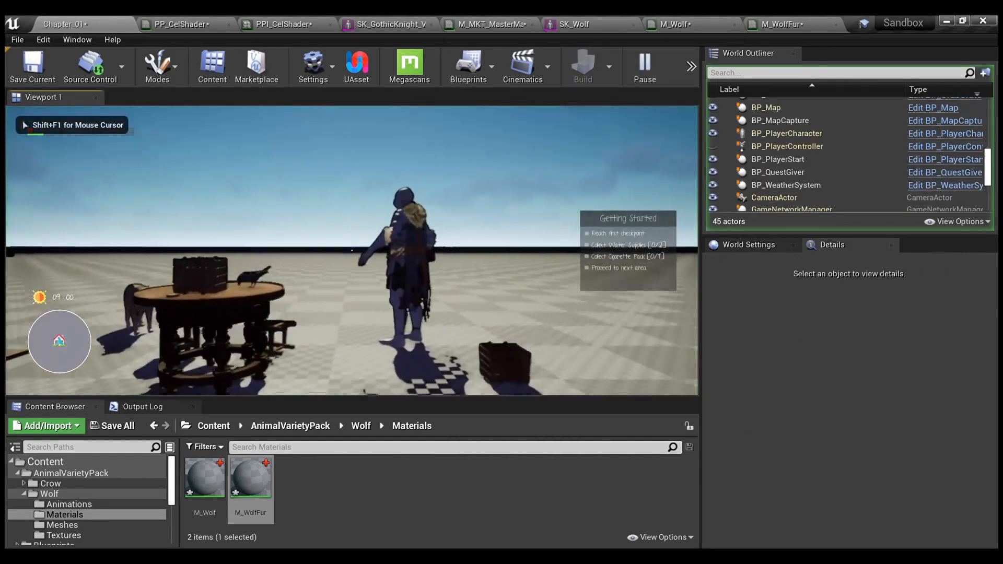
scroll(351, 251, "up", 5)
key("w")
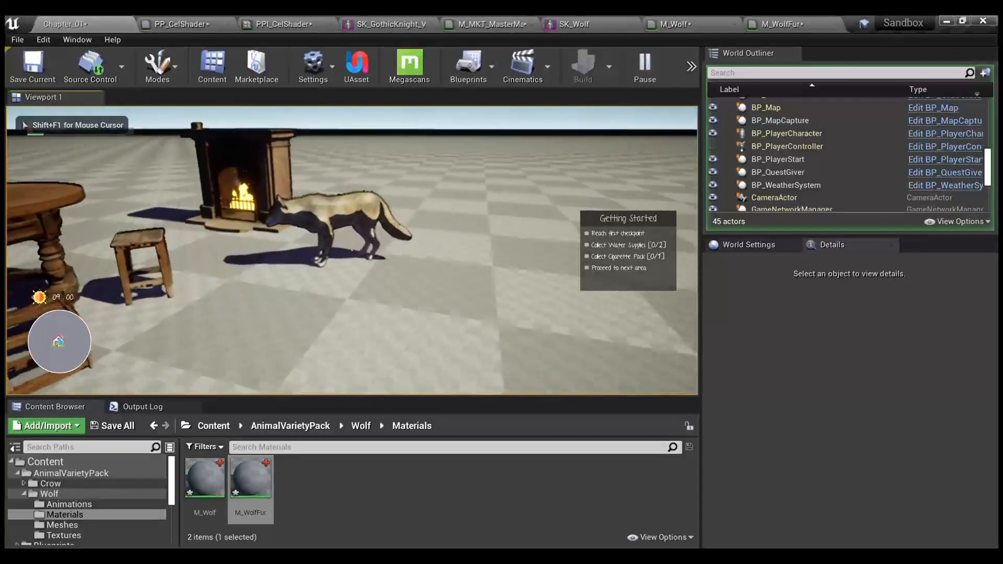
key("a")
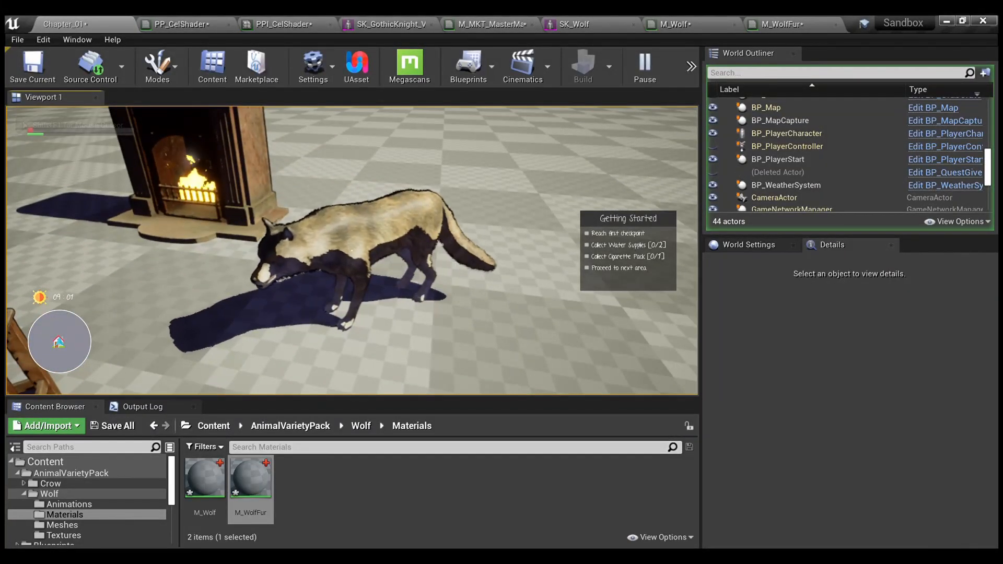
key("d")
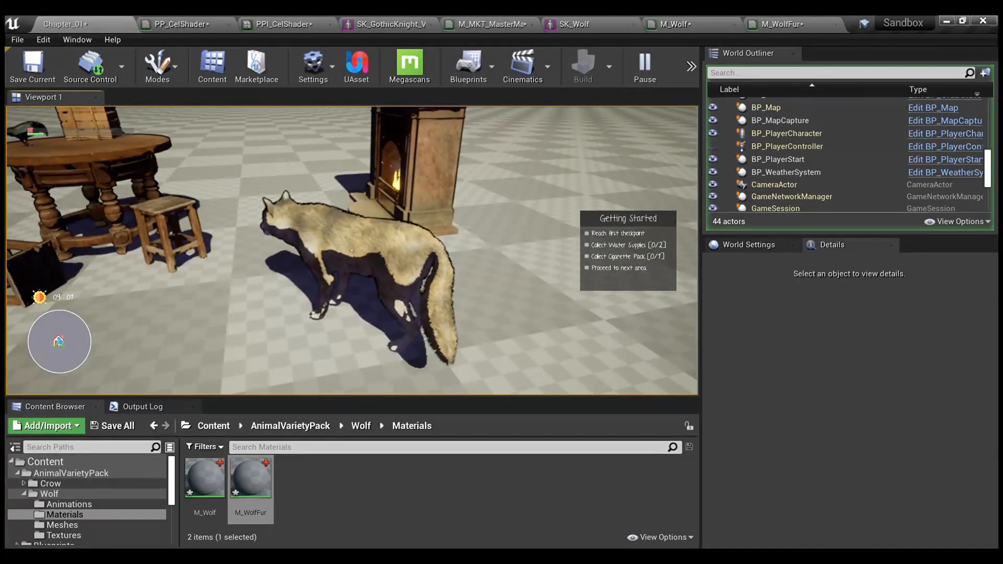
key("c")
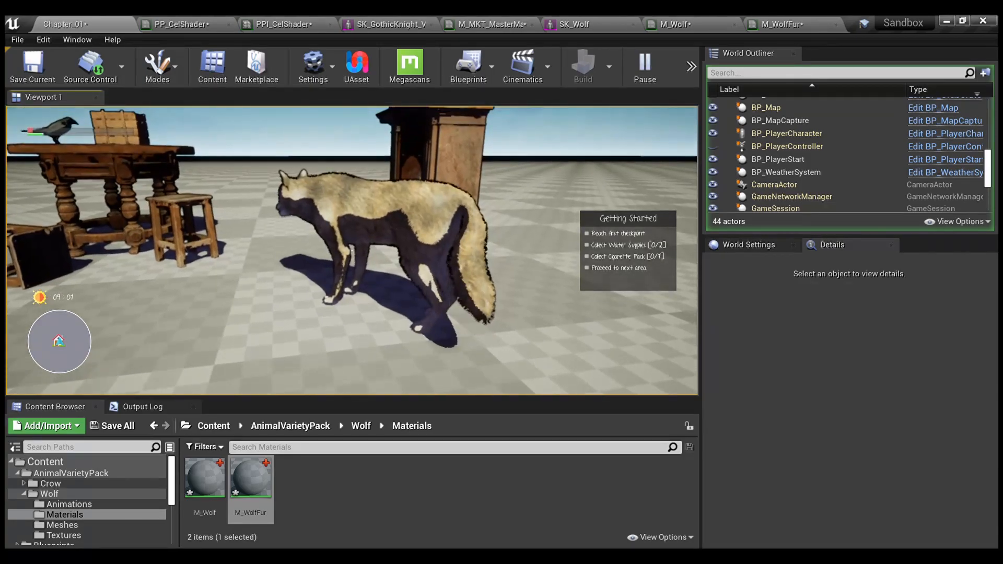
key("a")
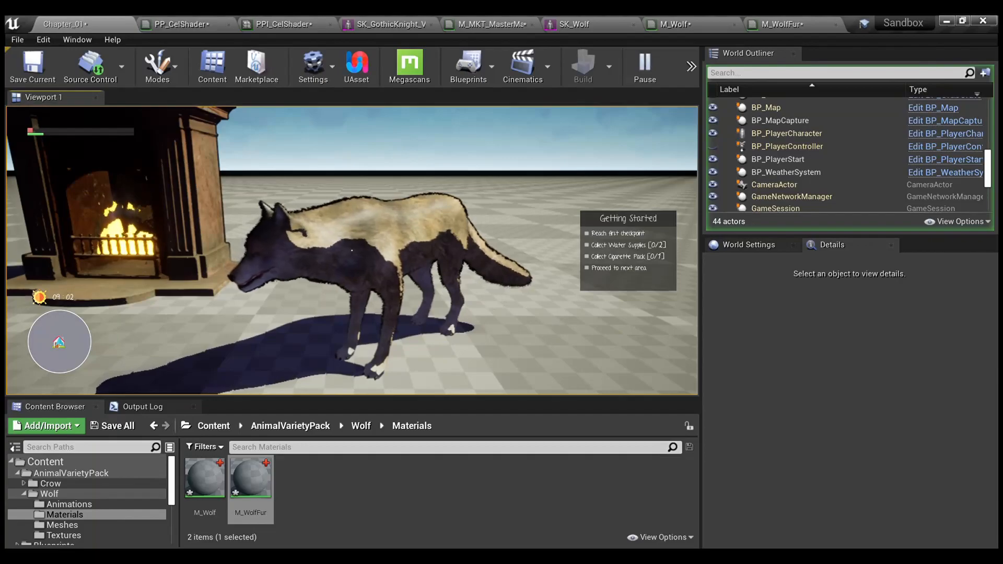
key("d")
key("d")
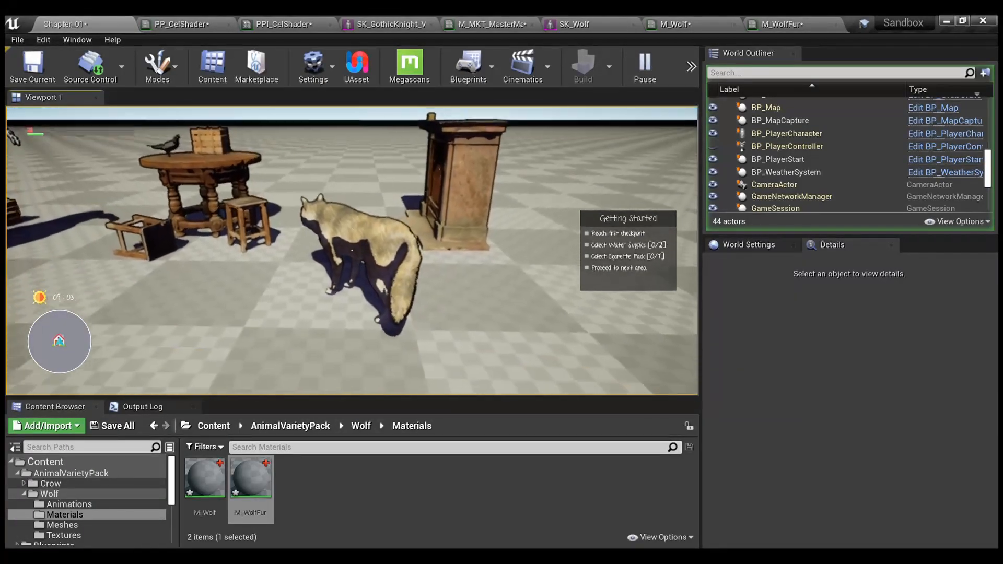
key("a")
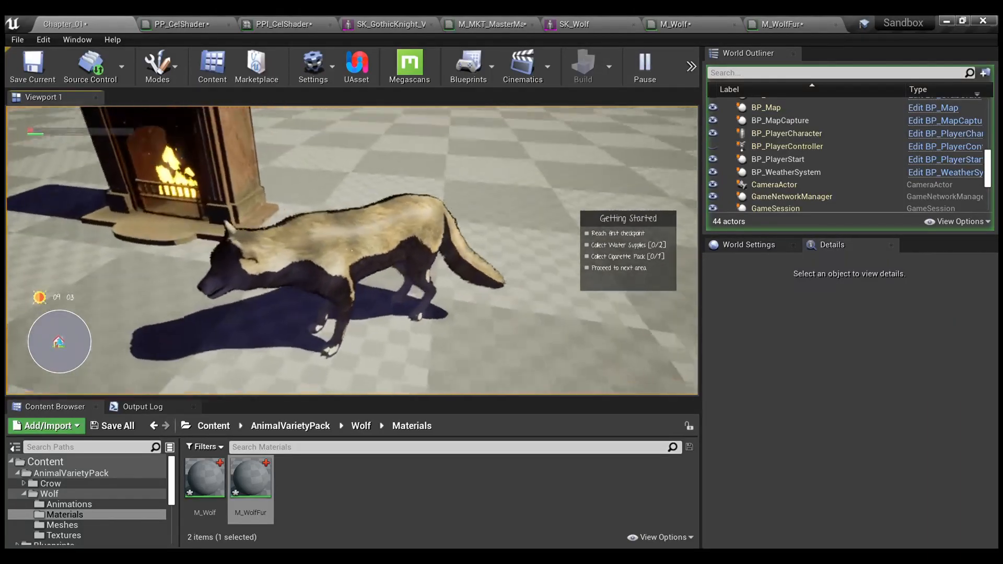
key("d")
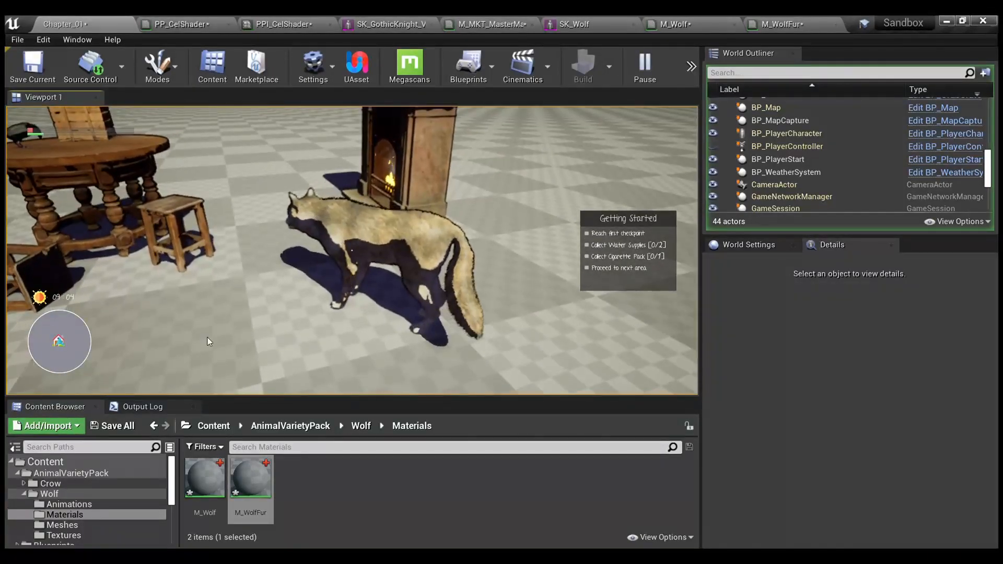
key("Escape")
In M_WolfFur, disconnect the texture's alpha channel from Opacity Mask and apply the material.
left_click(772, 25)
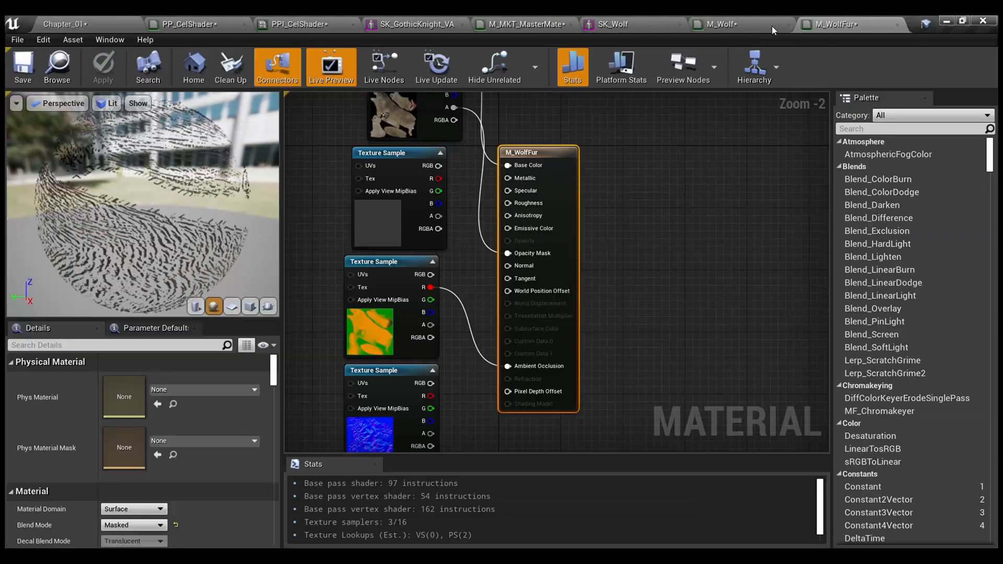
right_click_drag(477, 192, 558, 277)
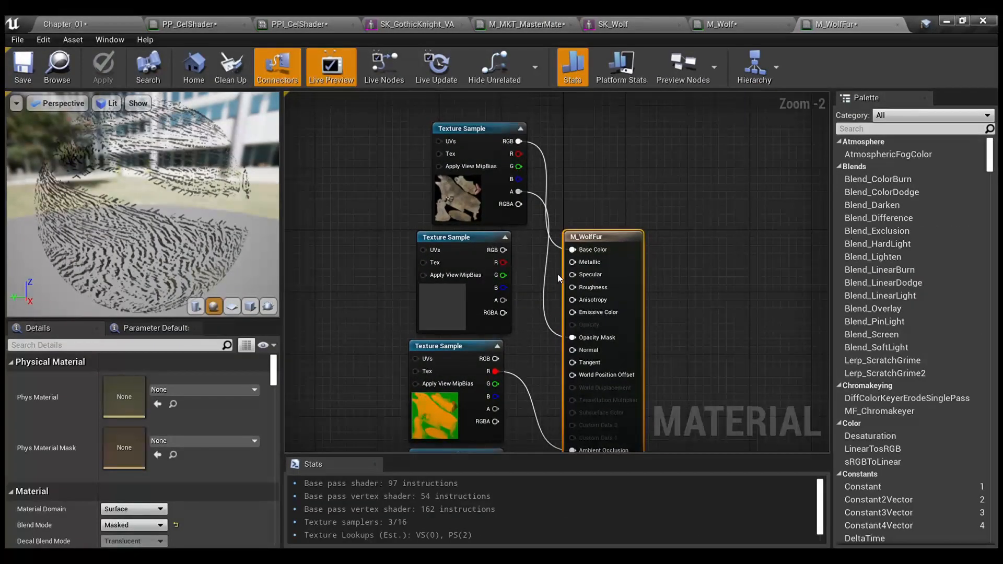
left_click(519, 191, "alt")
left_click(99, 68)
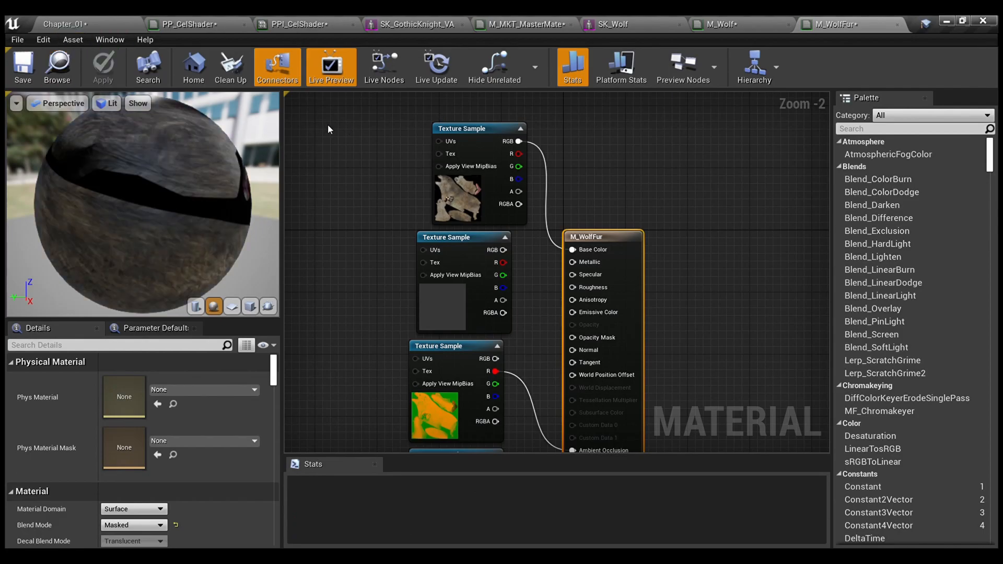
Play Chapter_01 again to check the wolf's outline without the fur opacity mask, and look at the knight.
left_click(87, 16)
key("alt+p")
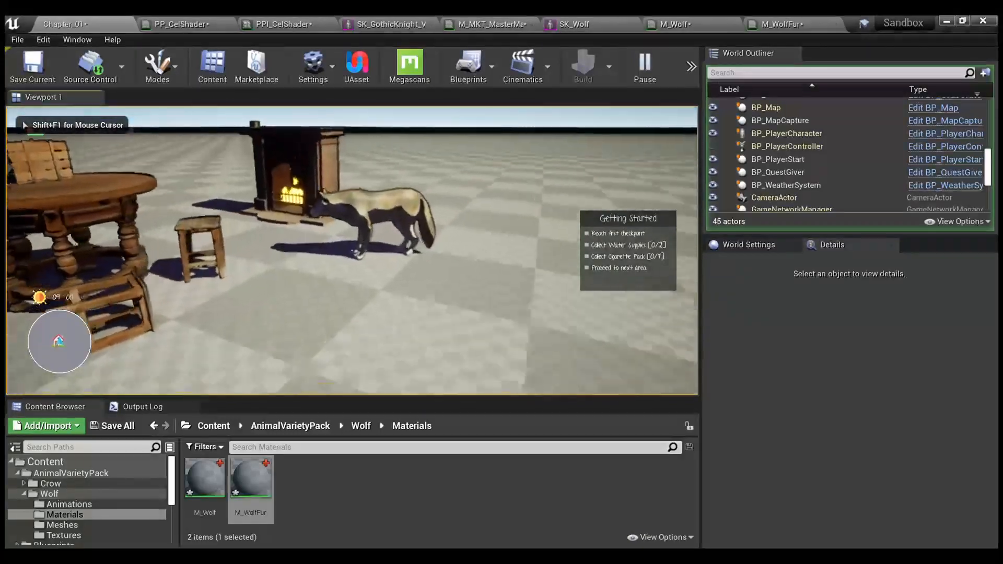
key("w")
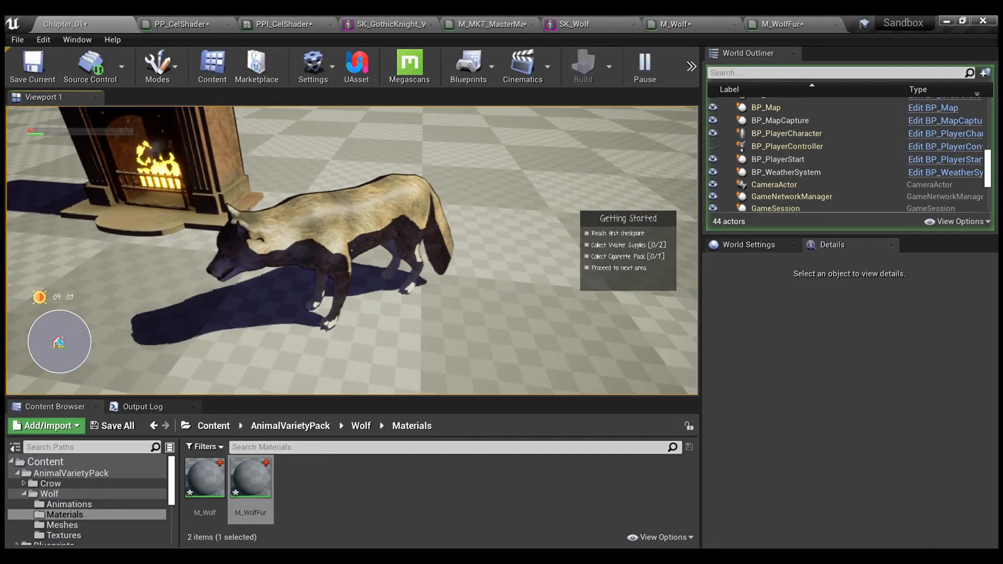
key("d")
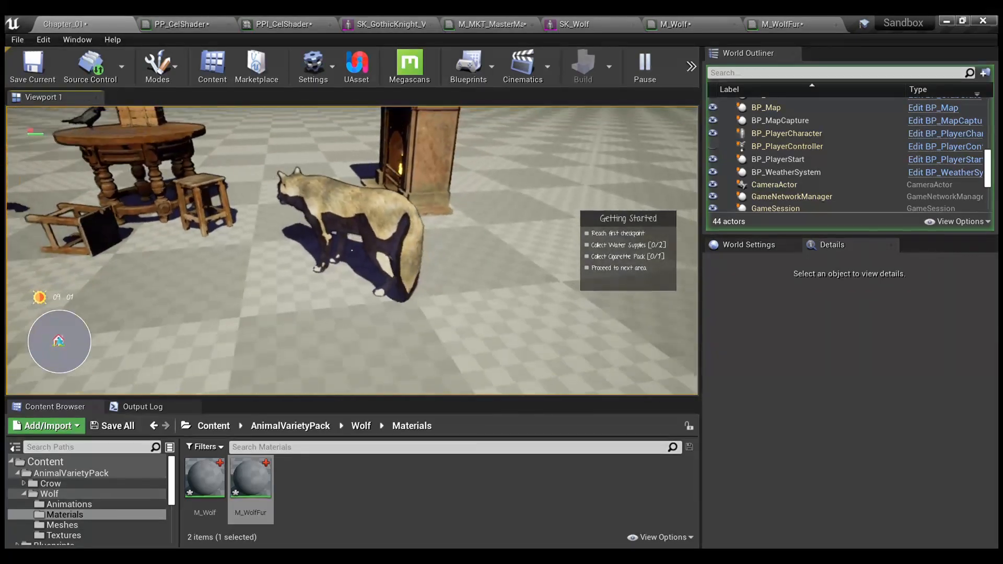
key("ctrl")
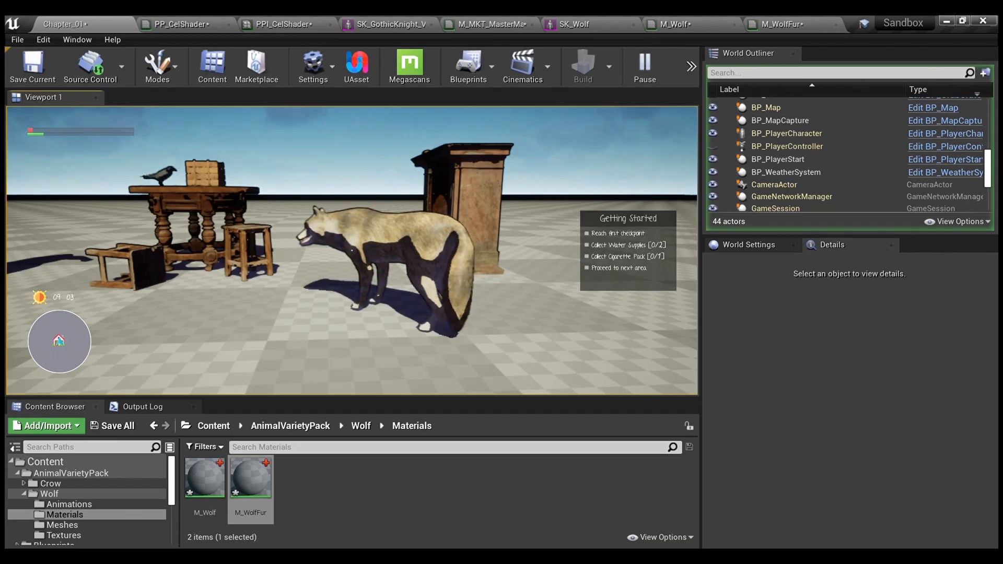
key("w")
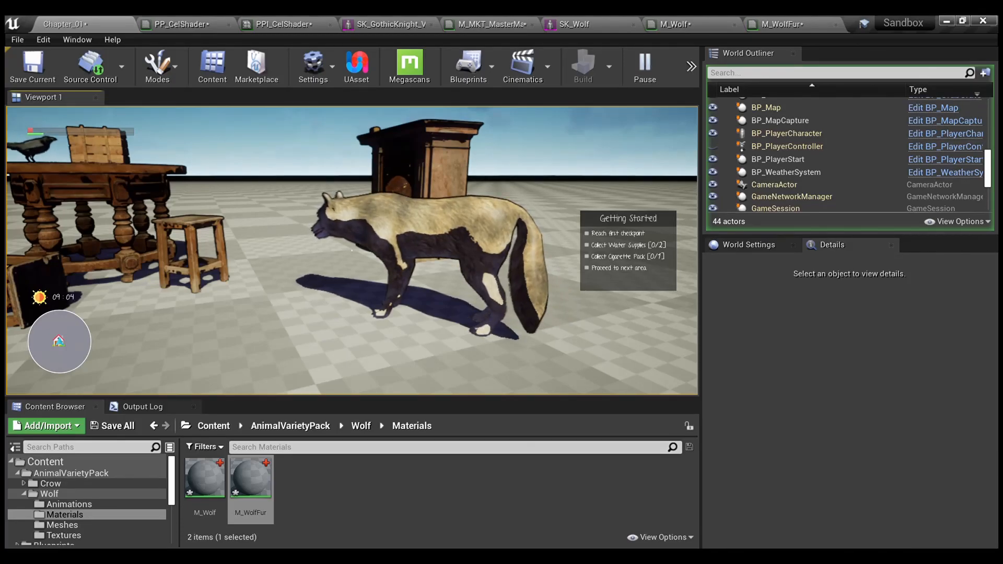
key("d")
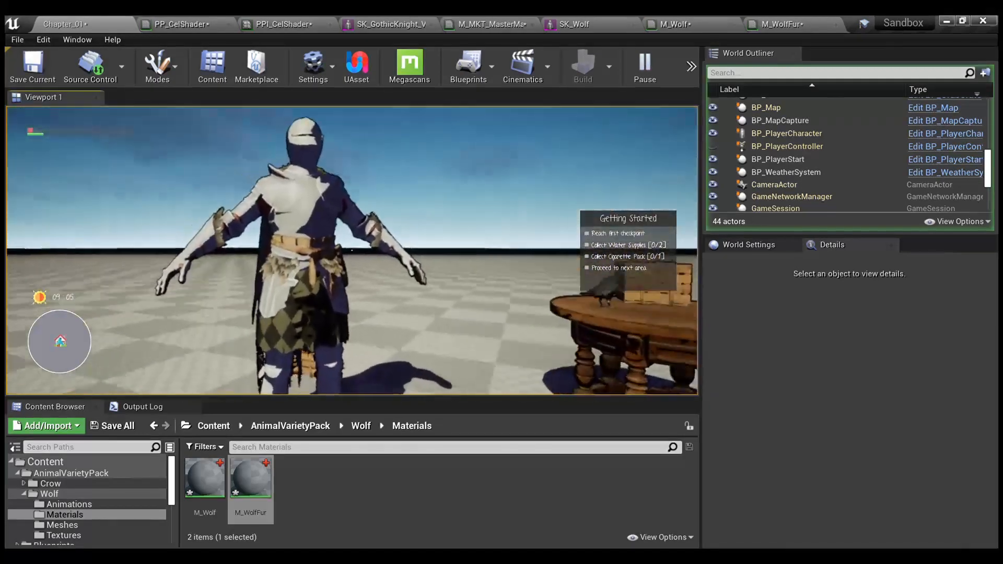
Examine the cel-shaded knight from several angles in the running level, look at the wolf, and end the play session.
key("a")
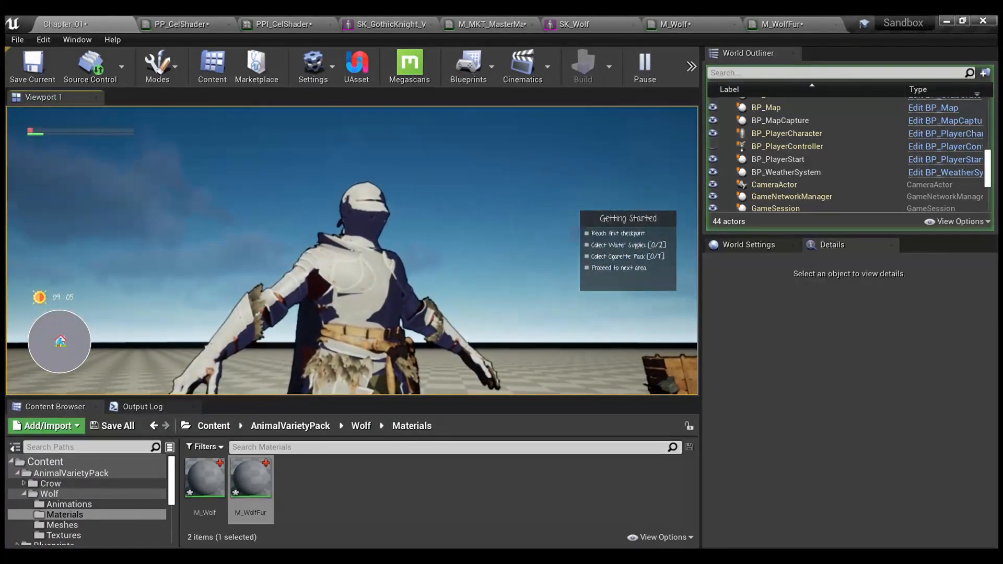
key("s")
key("d")
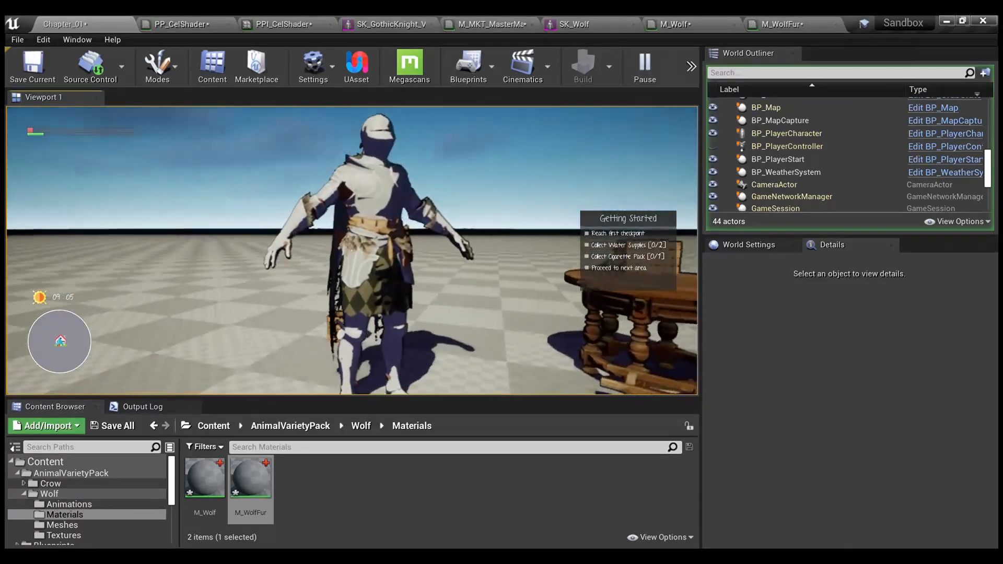
key("w")
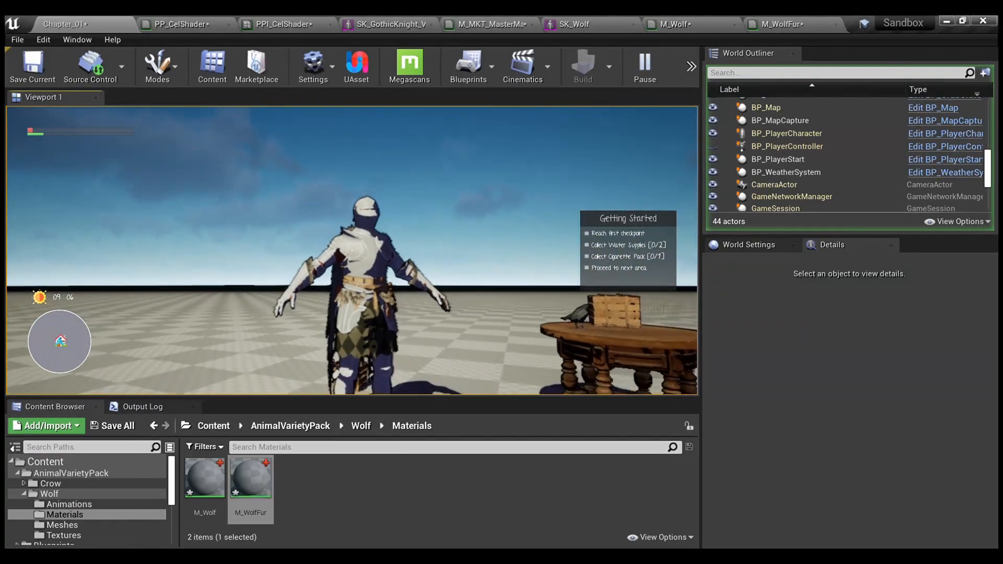
key("s")
key("w")
key("d")
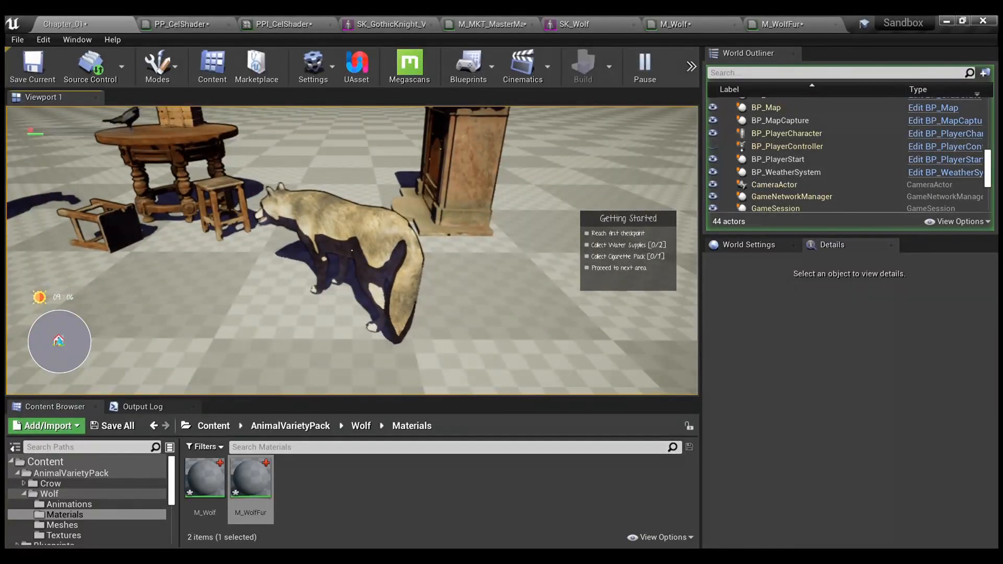
key("Escape")
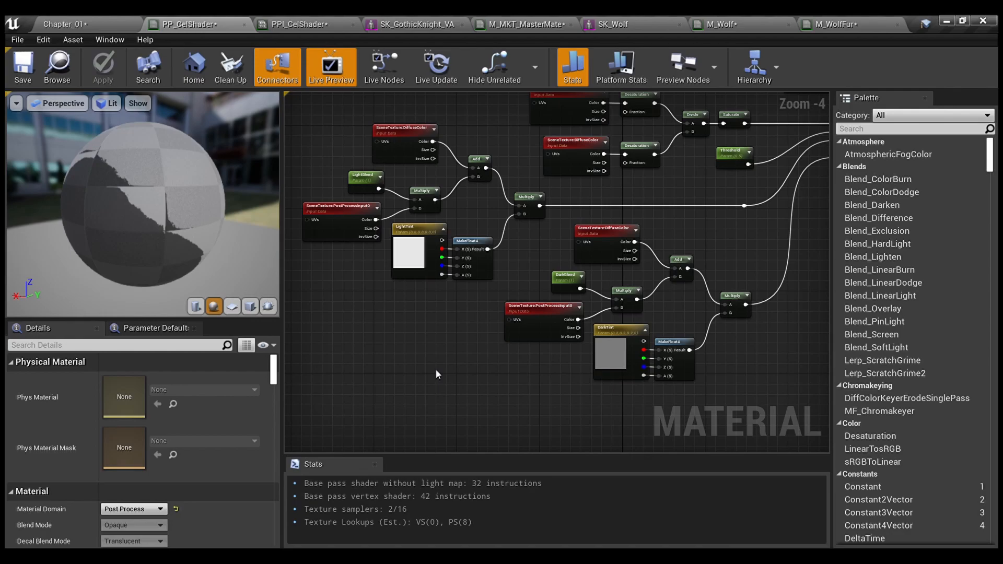
In PP_CelShader, examine the PostProcessInput0 and DiffuseColor scene textures and the Desaturation nodes they feed ahead of the Divide.
right_click_drag(659, 183, 529, 318)
scroll(538, 303, "up", 1)
scroll(542, 301, "up", 1)
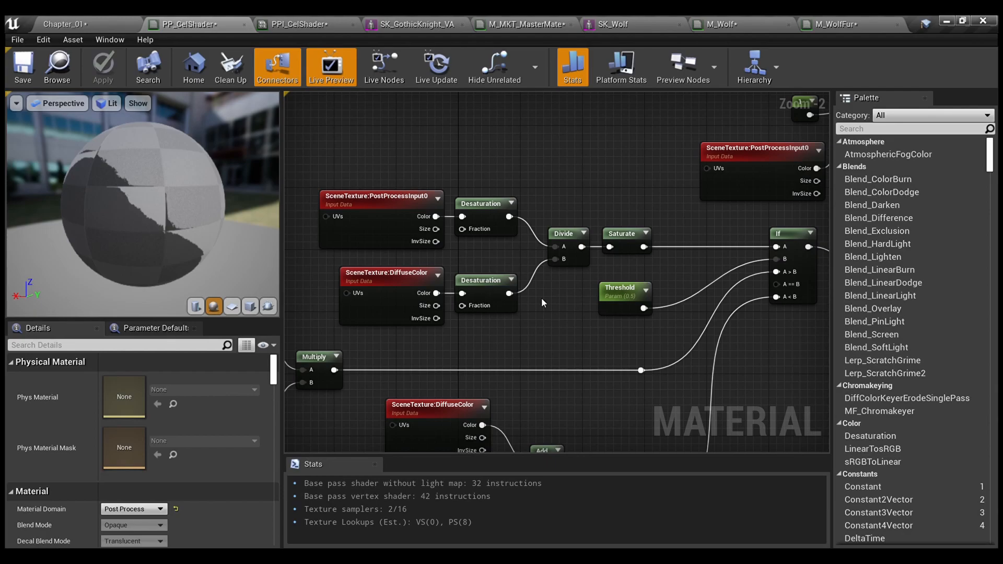
scroll(541, 298, "up", 2)
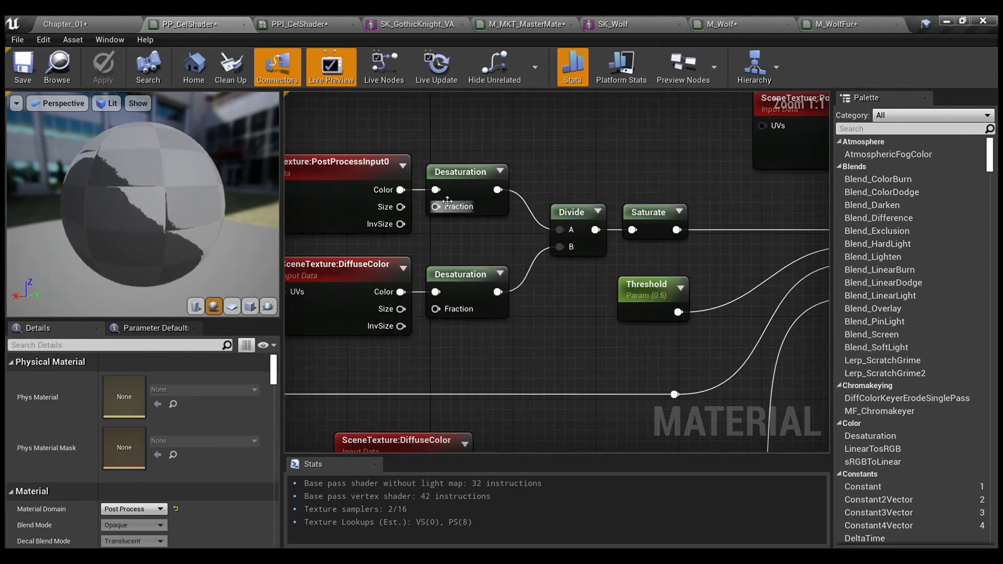
left_click_drag(357, 133, 474, 216)
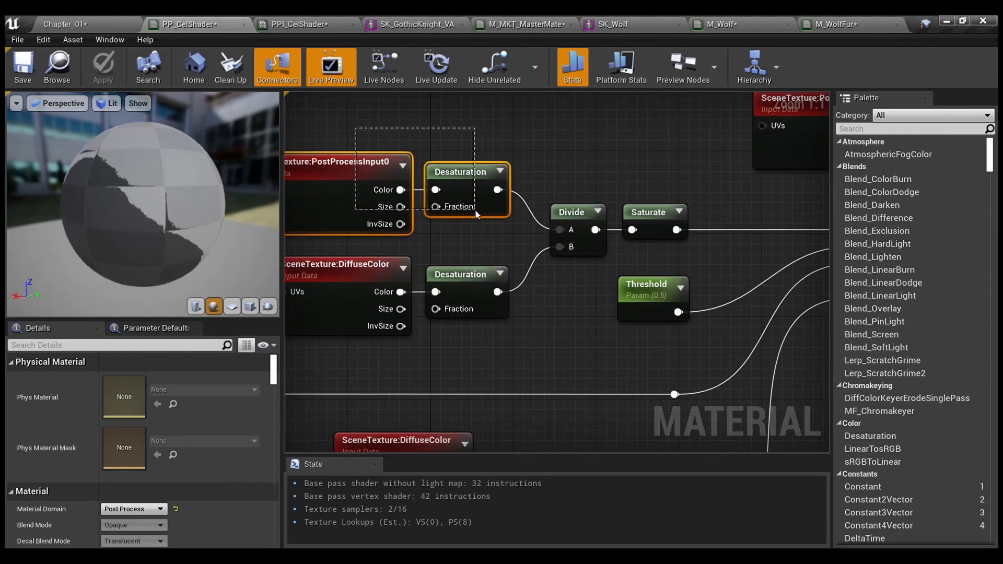
right_click_drag(477, 241, 552, 231)
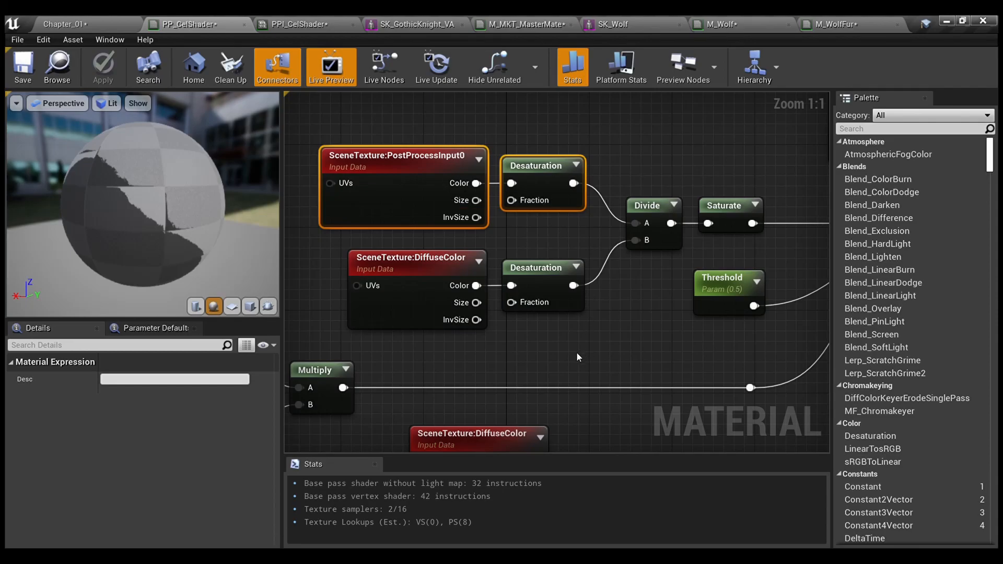
left_click_drag(577, 354, 430, 288)
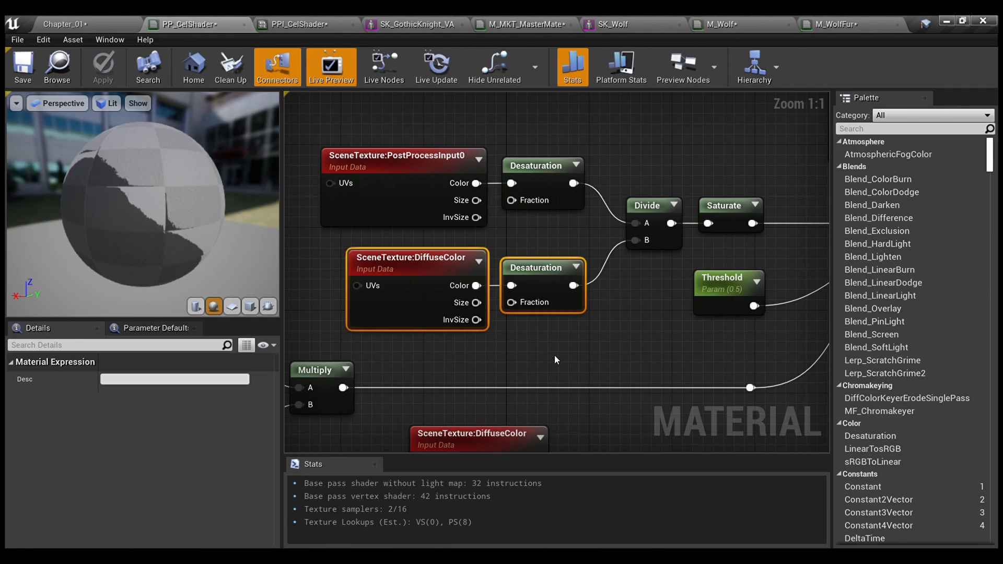
left_click(554, 356)
Examine how the Divide, Saturate and Threshold nodes feed the If node that separates light from dark areas.
scroll(553, 355, "down", 1)
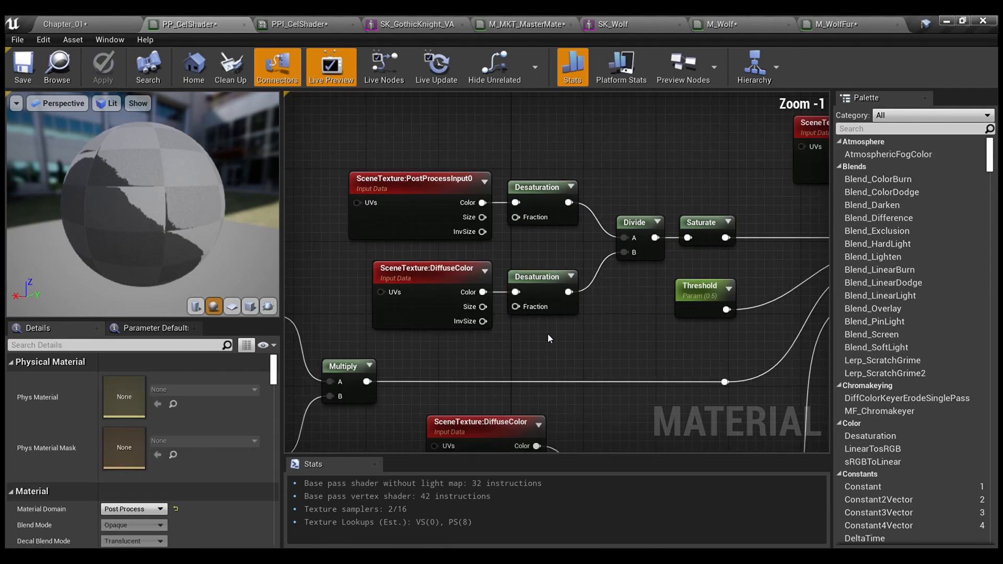
right_click_drag(594, 332, 494, 323)
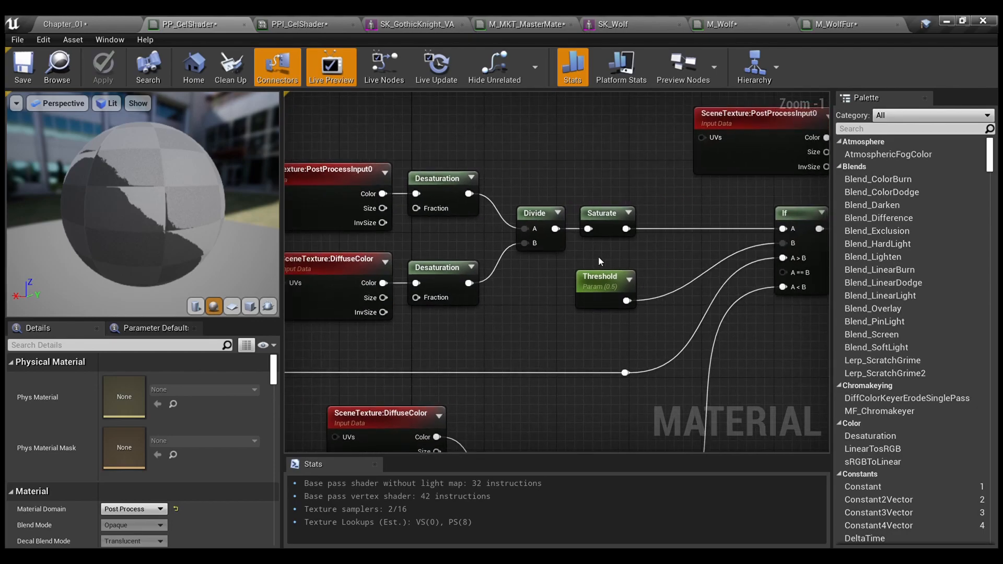
left_click(606, 219)
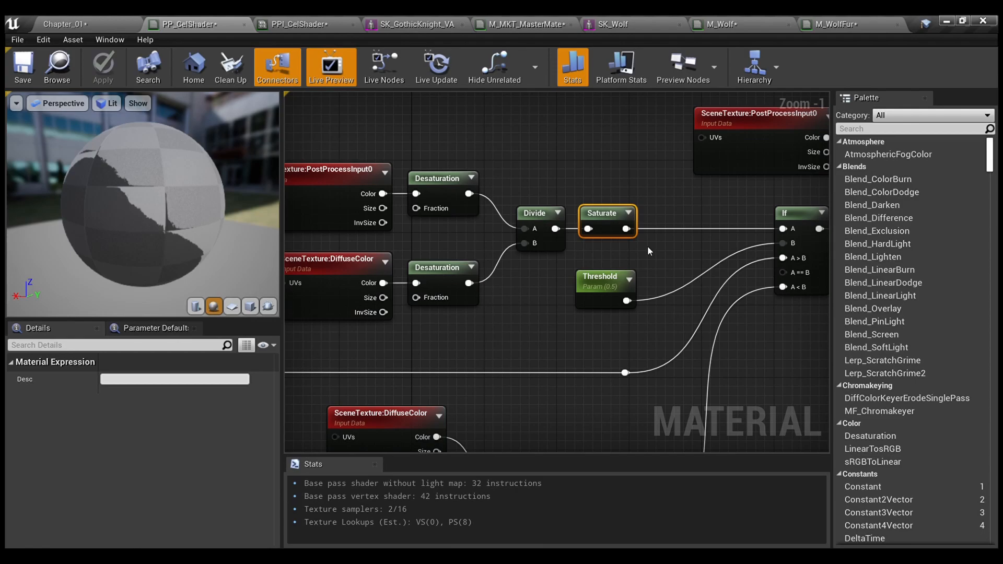
left_click(601, 282)
right_click_drag(564, 329, 524, 308)
left_click(639, 232)
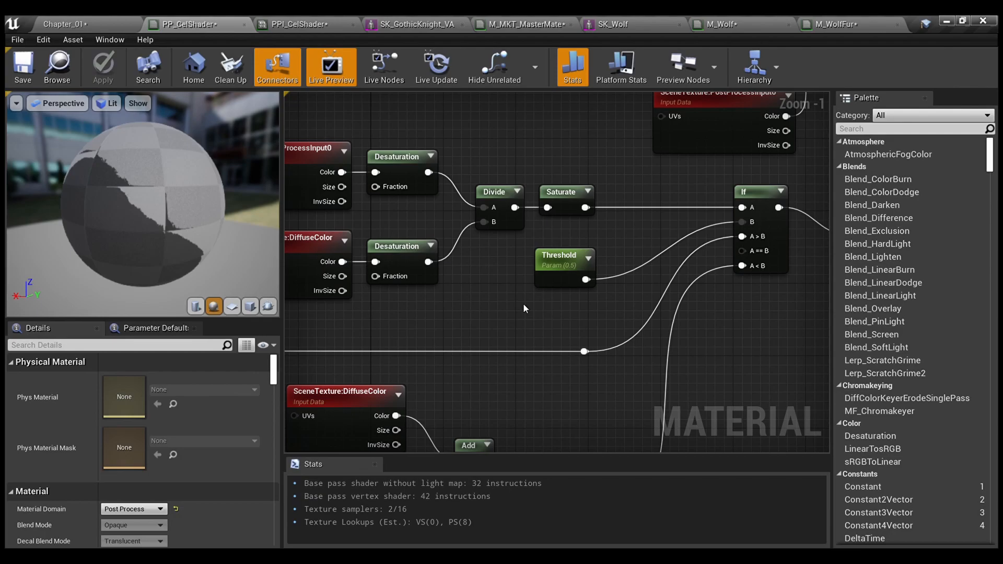
Connect the Saturate output ahead of the lighting If node directly to Emissive Color and apply the material.
right_click_drag(470, 307, 378, 356)
scroll(538, 269, "down", 2)
right_click_drag(538, 271, 405, 393)
left_click_drag(373, 382, 725, 203)
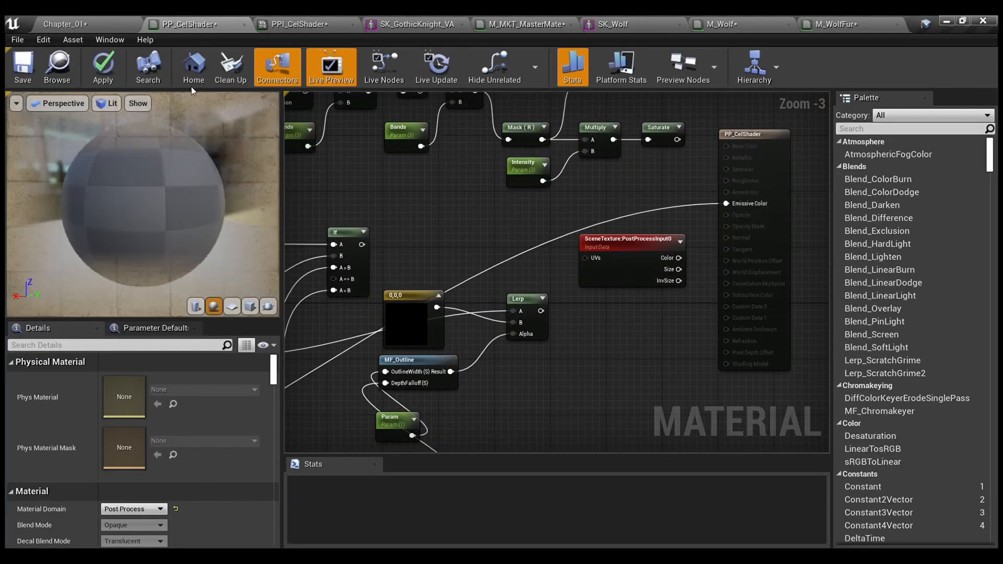
left_click(103, 65)
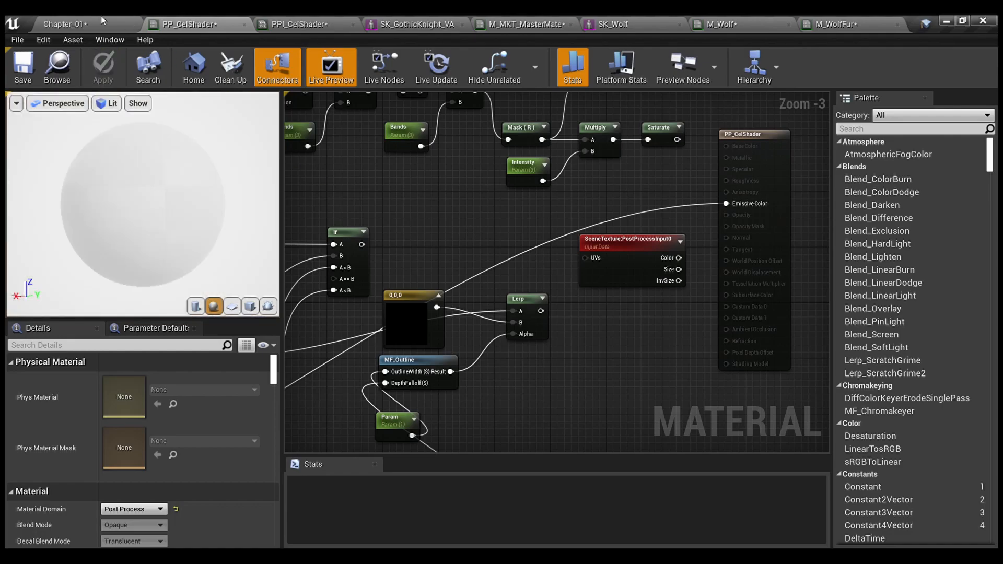
Play Chapter_01 to examine the Saturate lighting output on the knight, crate and surrounding props, and end the session.
left_click(101, 15)
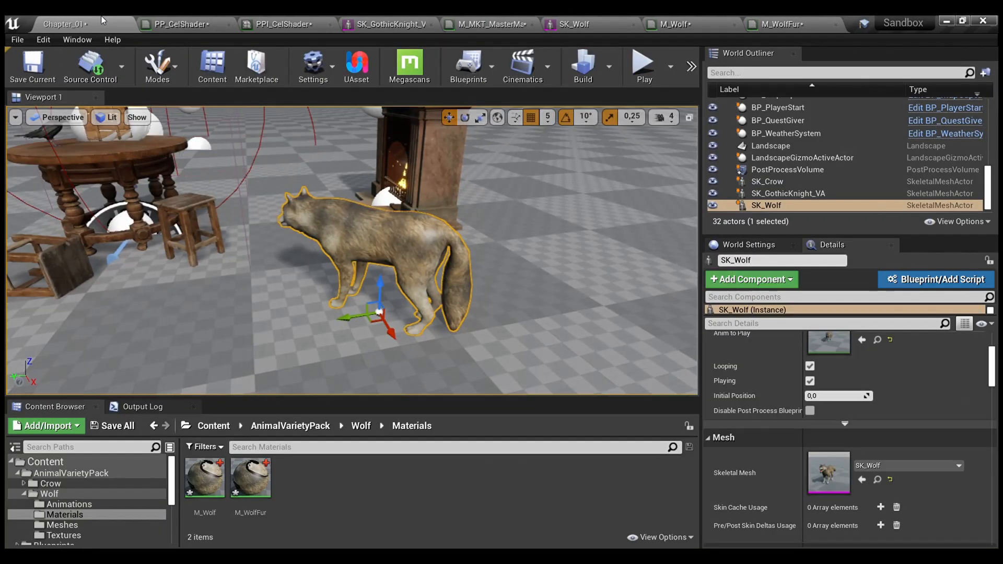
key("alt+p")
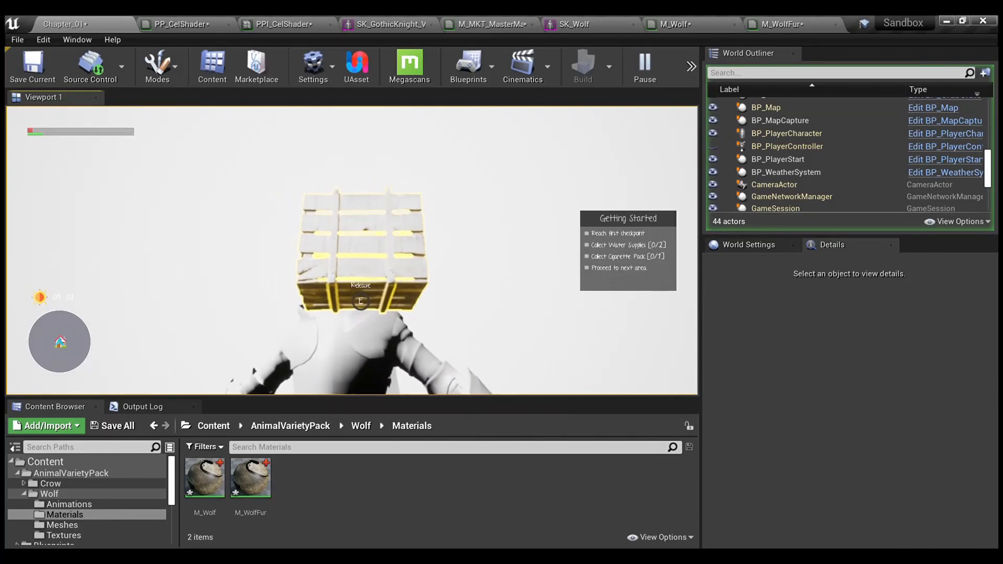
key("a")
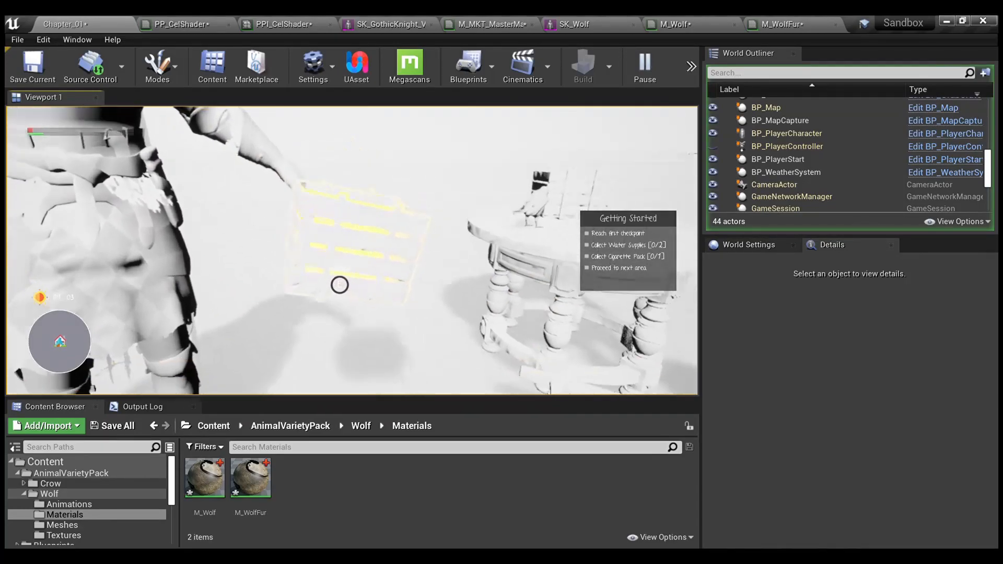
key("w")
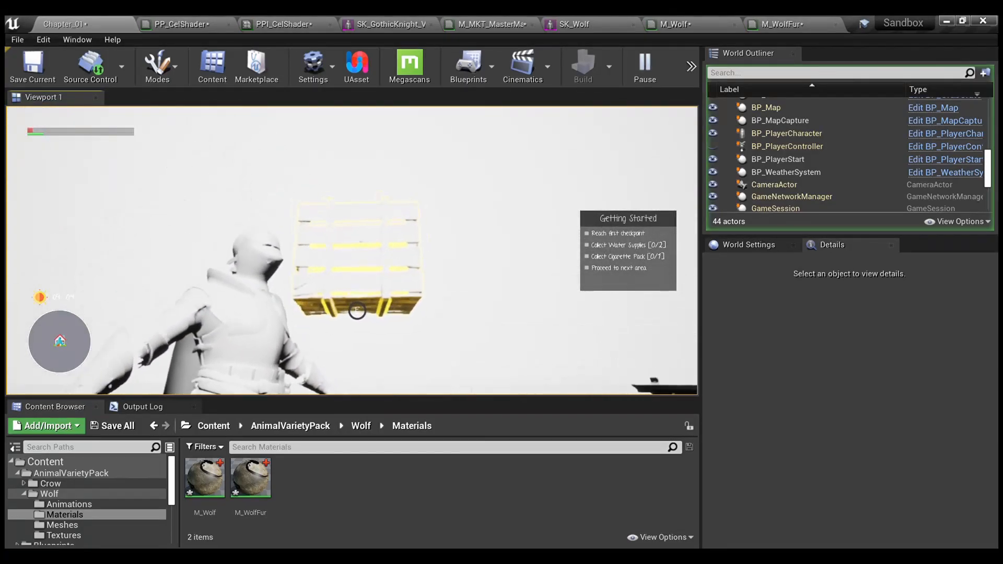
key("d")
key("d")
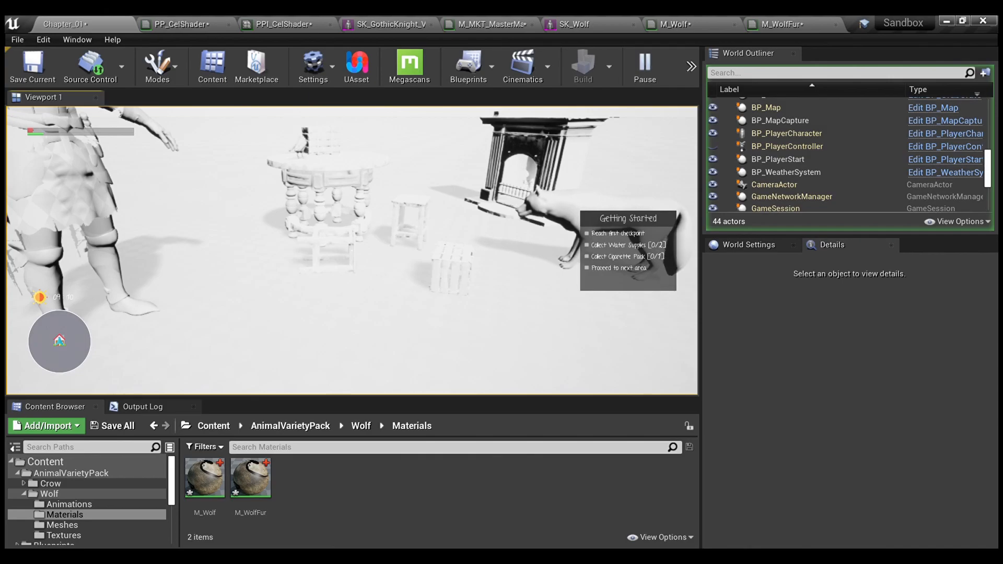
key("Escape")
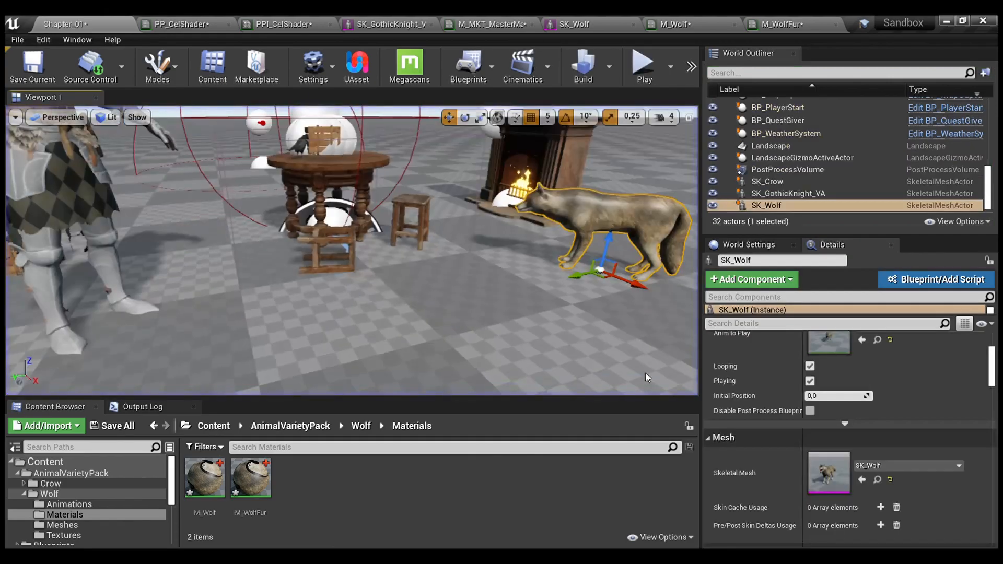
In PP_CelShader, remove the Saturate link from Emissive Color and reconnect the Lerp output to it.
left_click(210, 23)
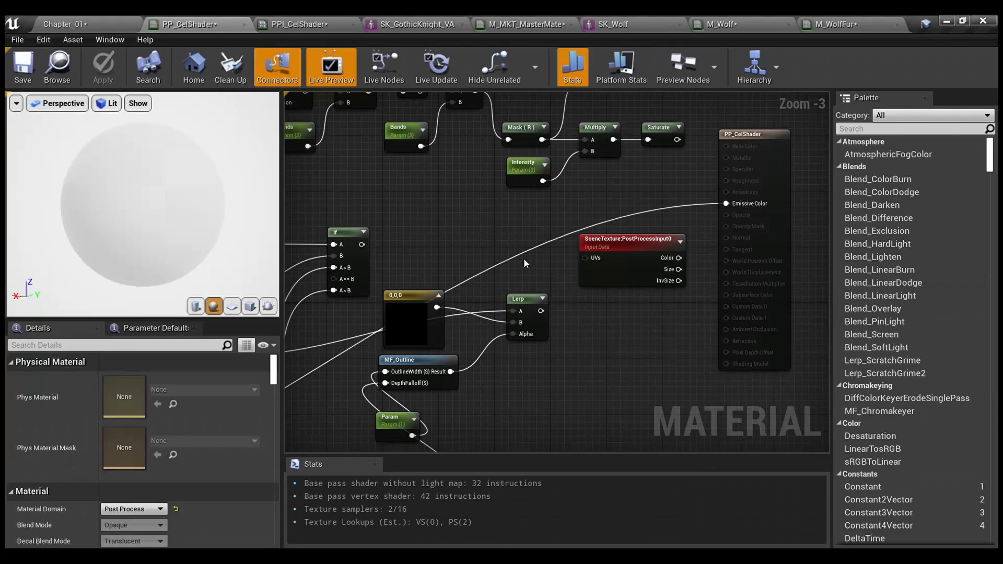
scroll(501, 266, "down", 2)
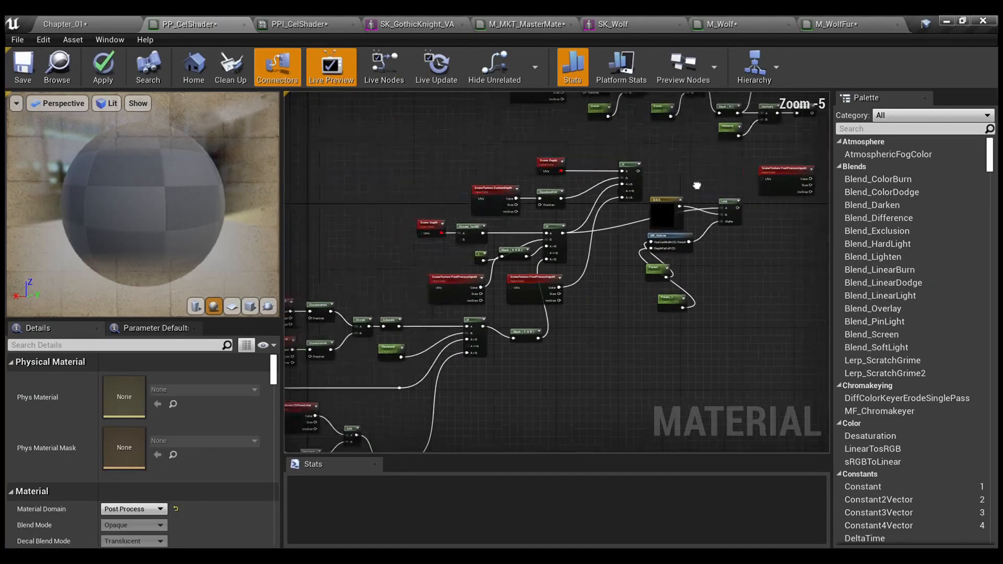
right_click_drag(539, 330, 679, 236)
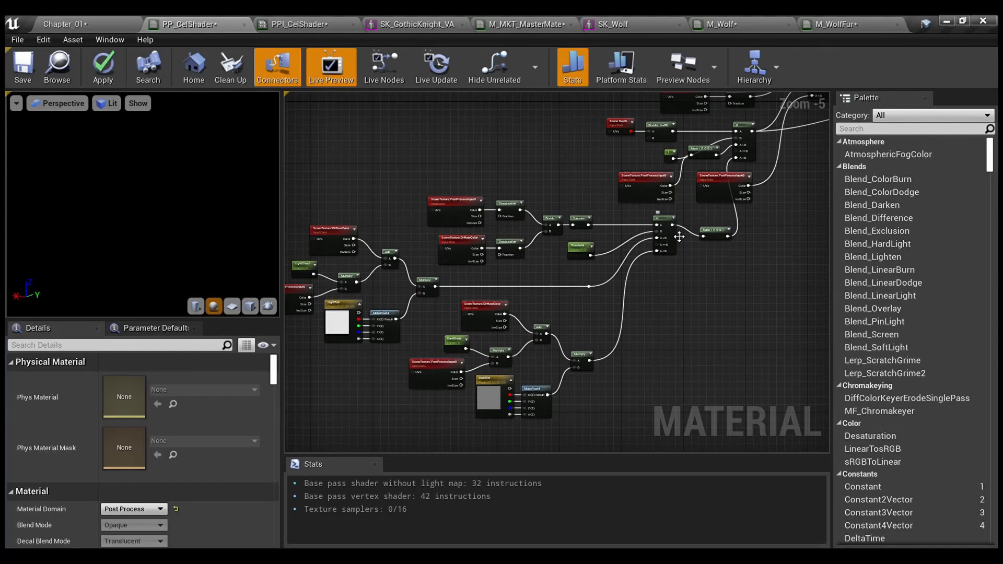
scroll(404, 289, "up", 3)
right_click_drag(403, 289, 474, 224)
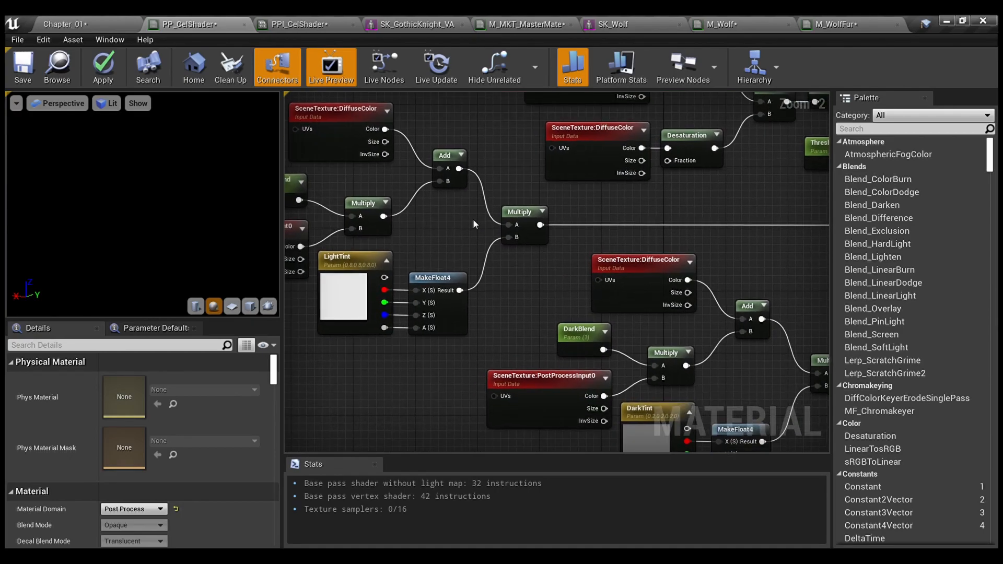
scroll(474, 223, "down", 5)
right_click_drag(474, 224, 468, 424)
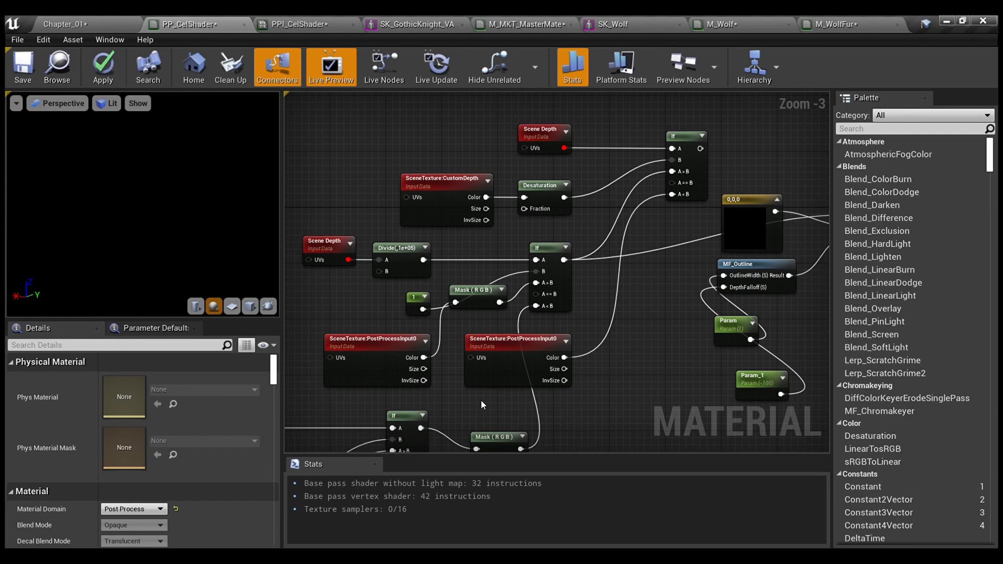
right_click_drag(656, 351, 287, 445)
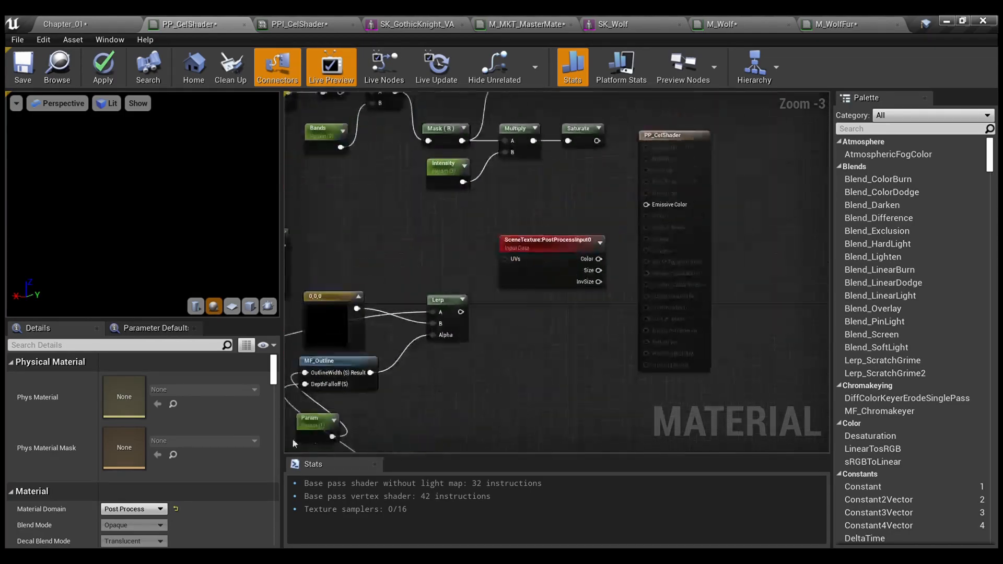
left_click_drag(461, 312, 649, 211)
Examine the light-area branch, where DiffuseColor is added to PostProcessInput0 multiplied by LightBlend.
scroll(530, 307, "down", 3)
right_click_drag(337, 393, 570, 232)
scroll(616, 185, "up", 3)
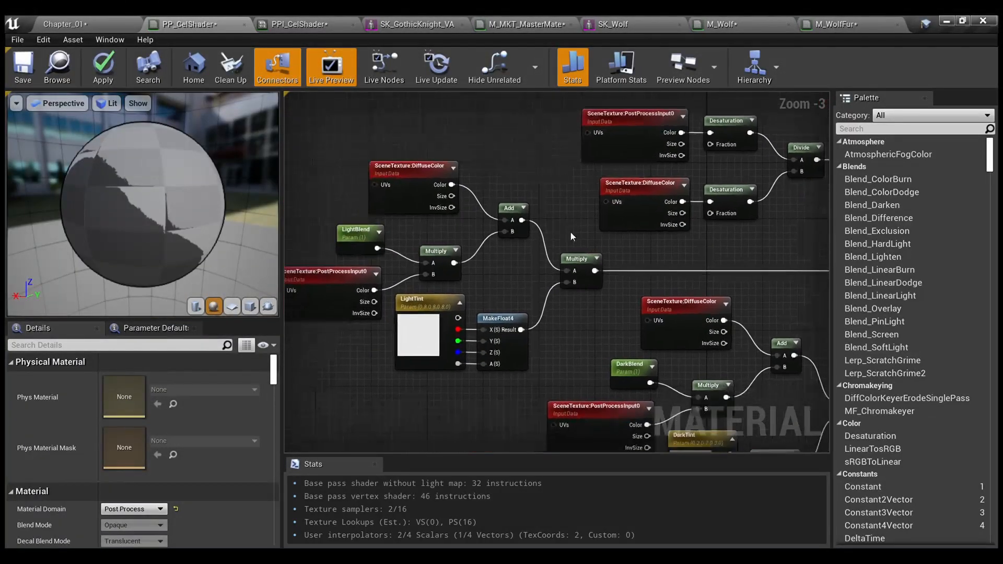
scroll(518, 245, "up", 1)
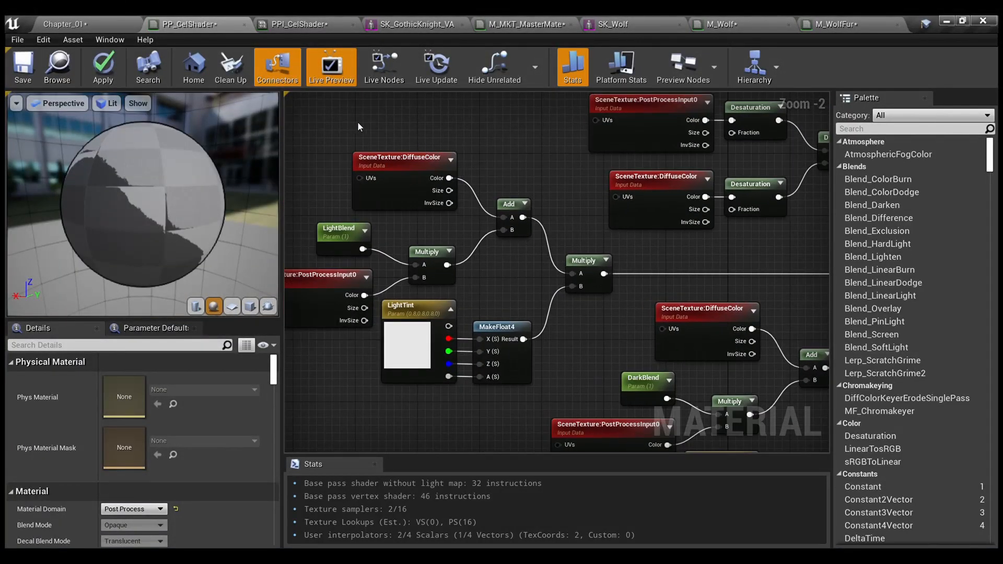
right_click_drag(399, 184, 449, 185)
left_click_drag(525, 290, 378, 244)
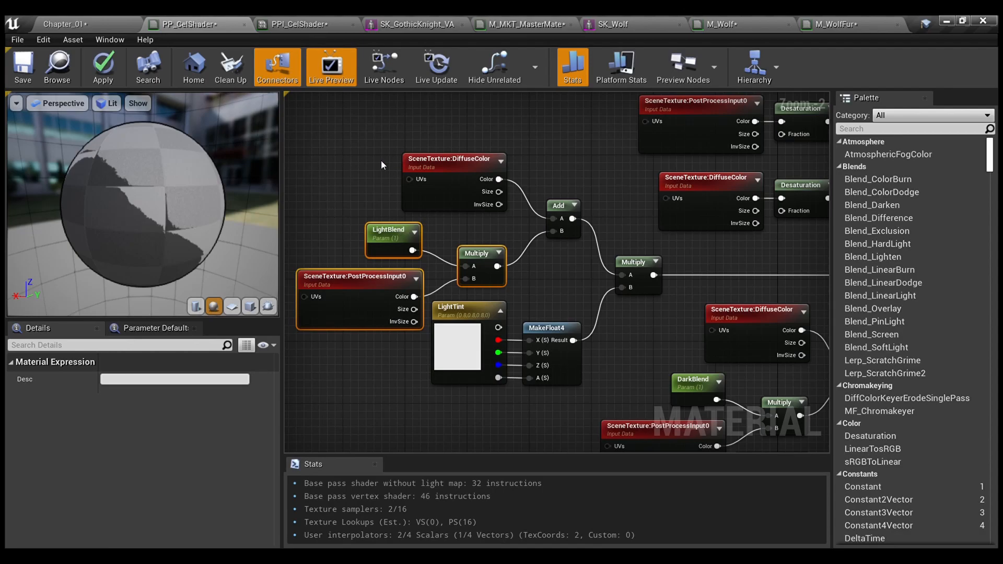
left_click_drag(339, 129, 433, 254)
left_click_drag(518, 288, 347, 235)
left_click(541, 273)
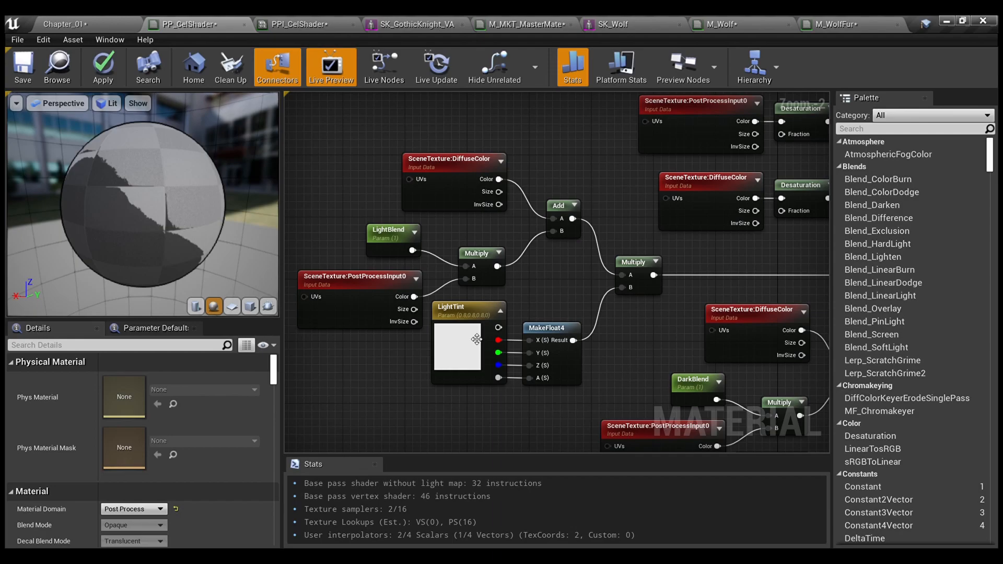
Try to connect LightTint's color output directly to the B input of the light branch's final Multiply, bypassing MakeFloat4.
left_click(477, 333)
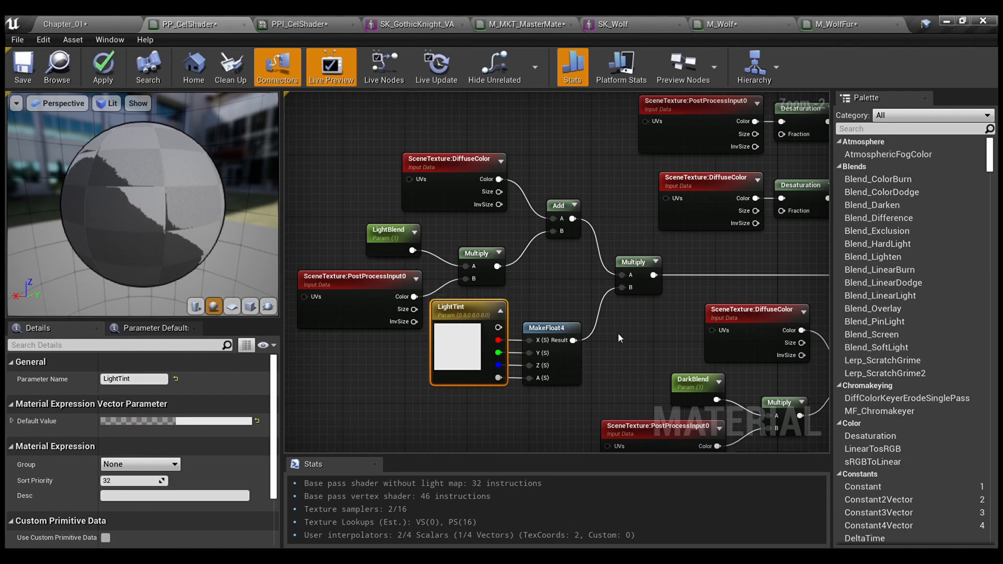
right_click_drag(646, 329, 614, 283)
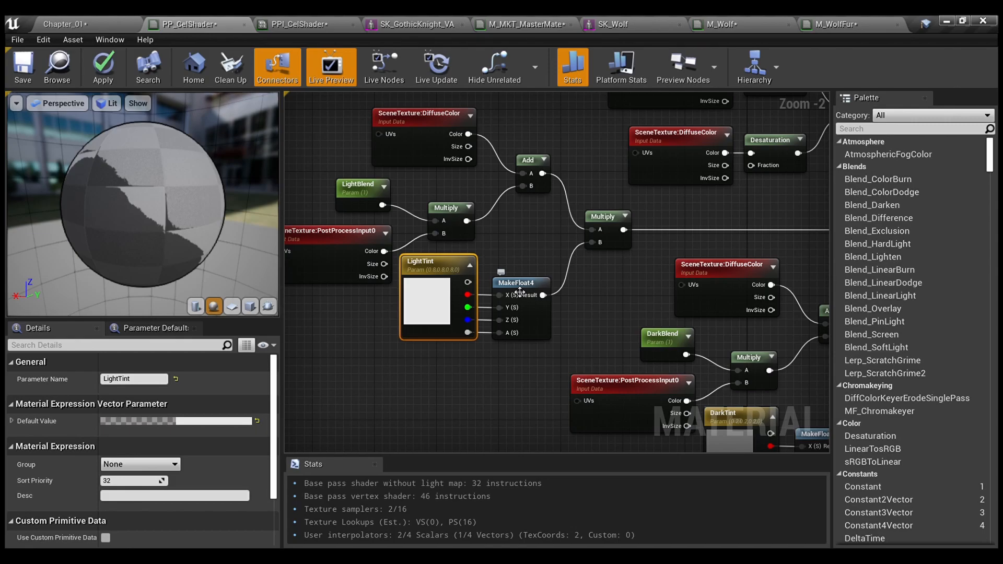
left_click_drag(467, 282, 593, 242)
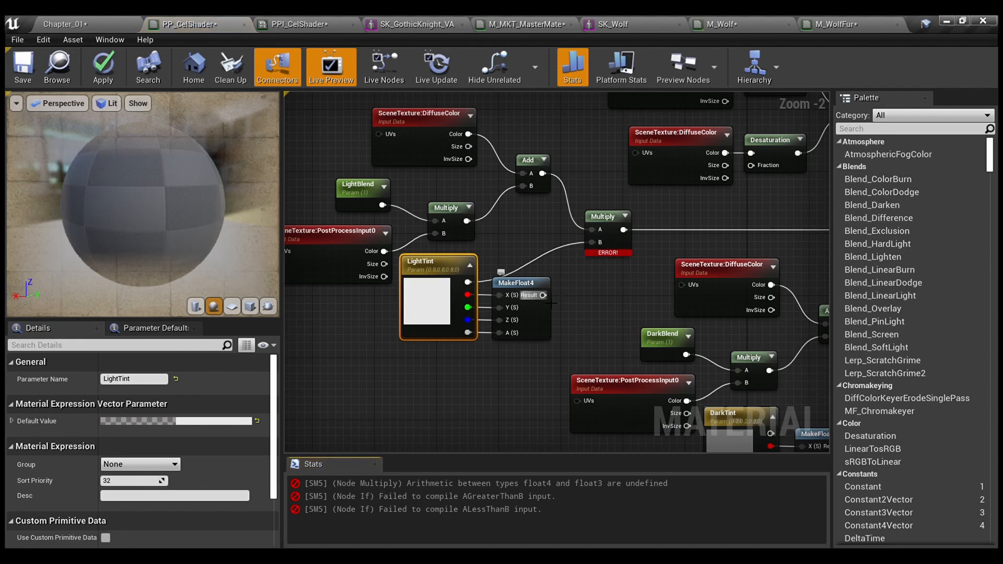
Reconnect MakeFloat4's Result to the light branch's final Multiply B input and add an Append node with LightTint's color in A.
left_click_drag(551, 302, 592, 242)
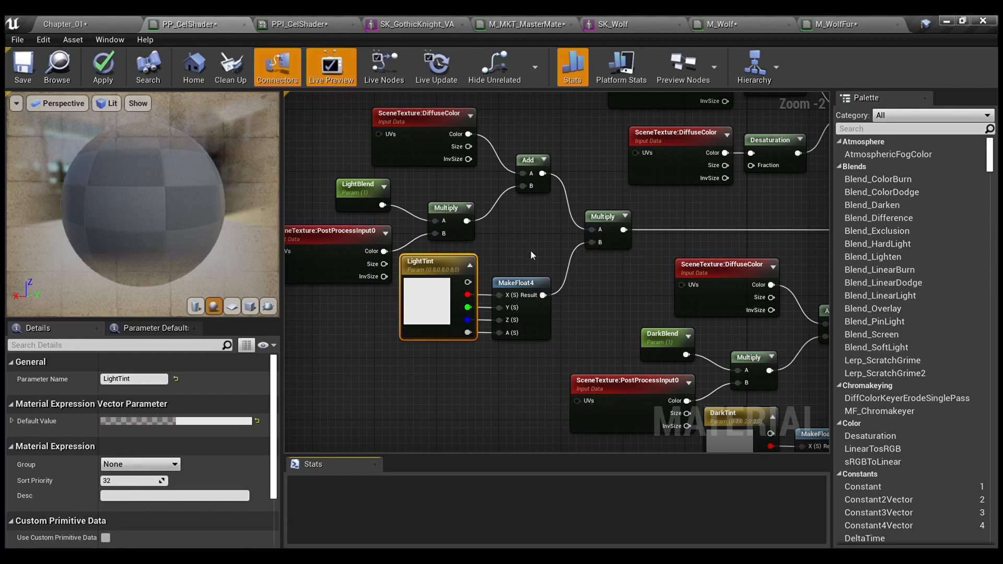
scroll(465, 349, "up", 2)
left_click(479, 368)
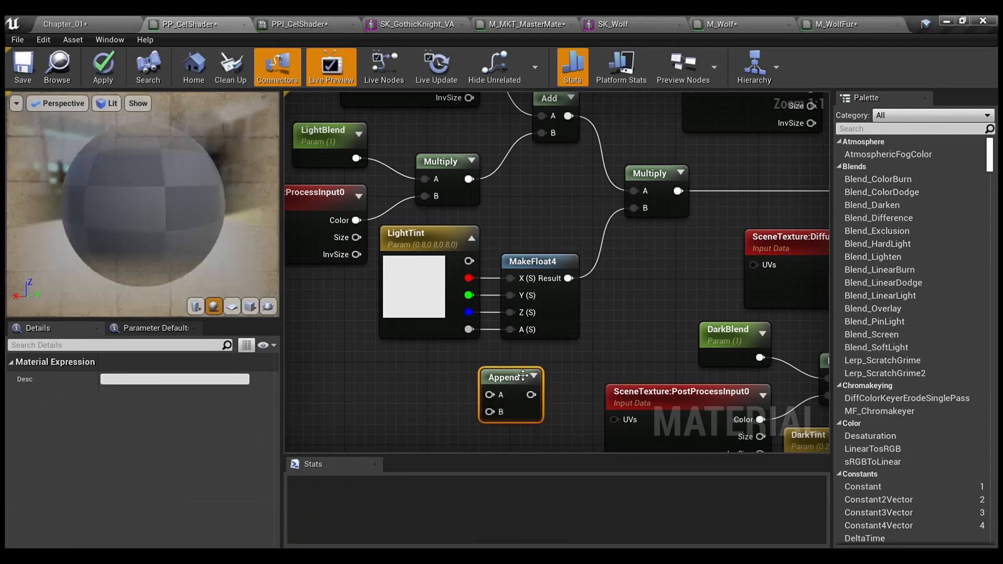
left_click_drag(468, 261, 491, 394)
Feed a constant of 1 into Append's B input and connect Append's output to the light branch's final Multiply B input.
right_click_drag(438, 390, 414, 305)
key("1")
left_click(385, 335)
left_click_drag(409, 357, 464, 326)
left_click(127, 380)
type("1")
left_click(330, 303)
right_click_drag(433, 287, 351, 395)
left_click_drag(424, 416, 532, 230)
scroll(518, 283, "down", 2)
right_click_drag(518, 283, 588, 205)
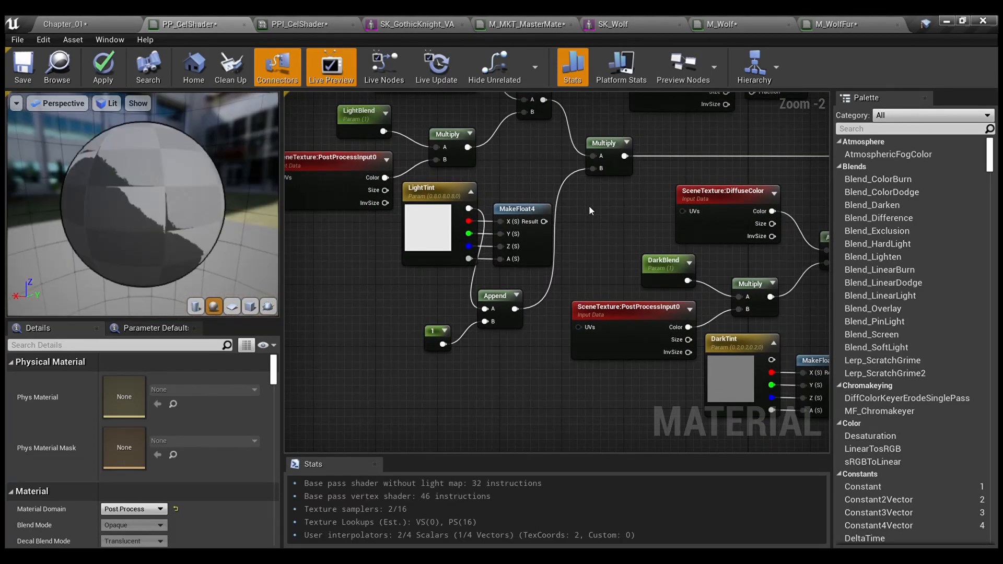
right_click_drag(575, 212, 559, 265)
scroll(549, 269, "up", 2)
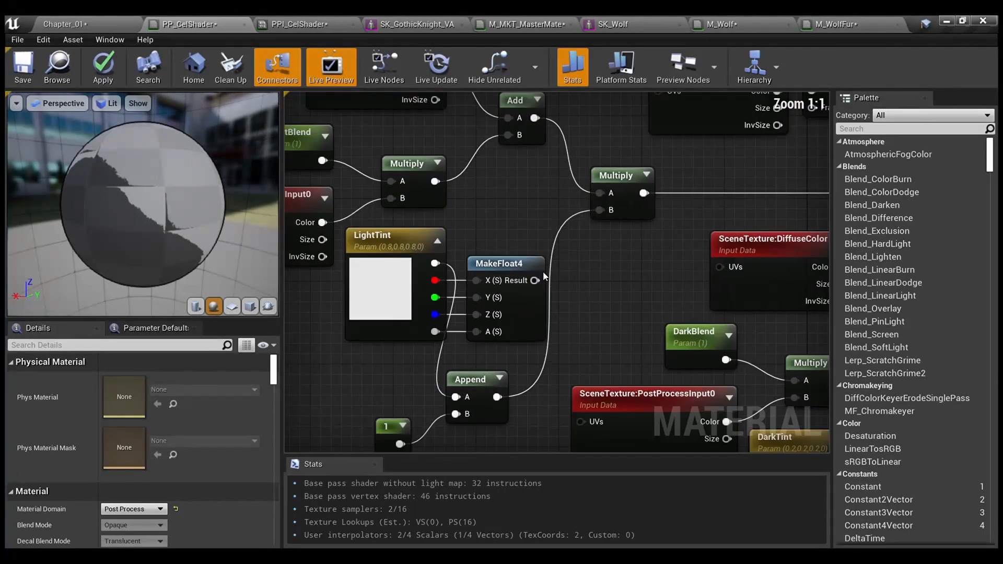
Relink MakeFloat4's Result to the final Multiply's B input and delete the Append and constant 1 nodes.
left_click_drag(535, 280, 600, 210)
right_click_drag(519, 384, 558, 297)
left_click_drag(519, 384, 371, 300)
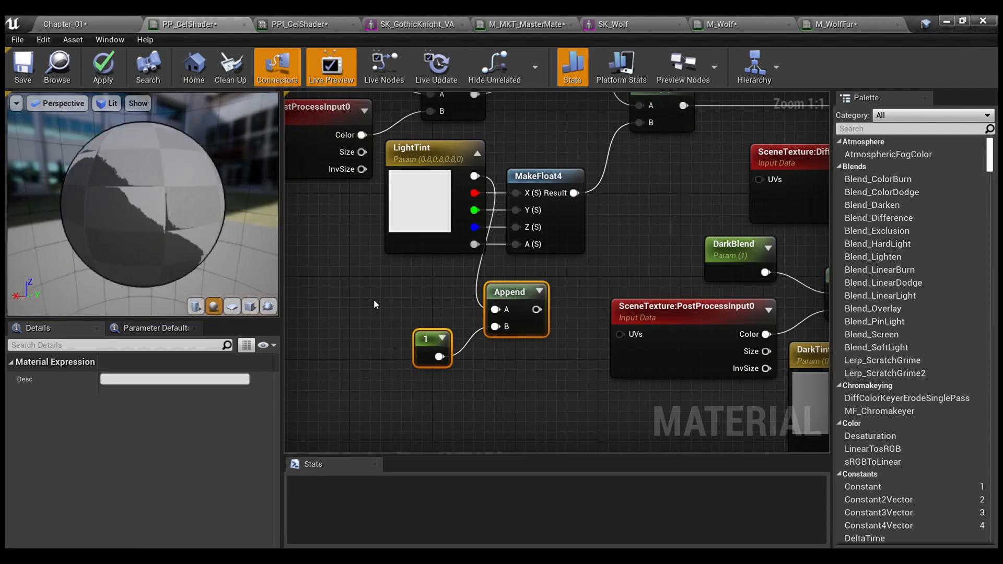
key("Delete")
right_click_drag(573, 143, 574, 298)
scroll(577, 282, "down", 1)
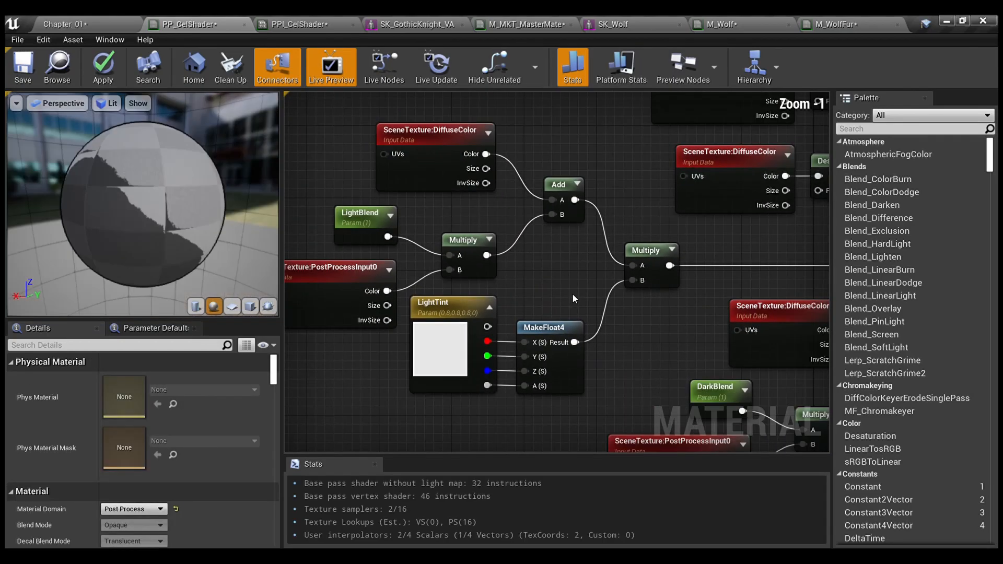
scroll(574, 282, "down", 1)
scroll(575, 282, "down", 1)
Connect the LightTint and DarkTint MakeFloat4 results directly to the lighting If's A > B and A < B inputs and apply the material.
right_click_drag(575, 282, 410, 304)
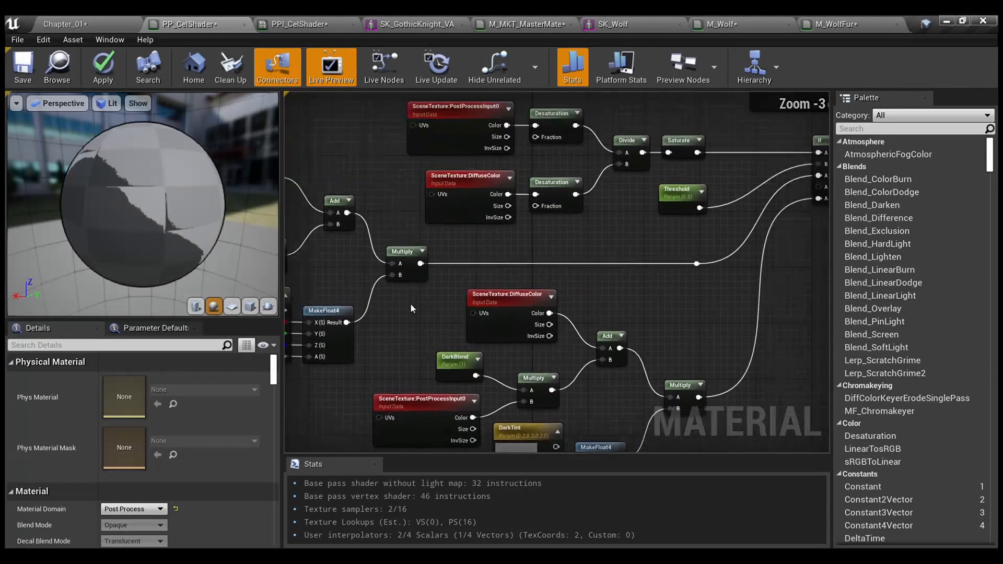
left_click_drag(347, 322, 696, 264)
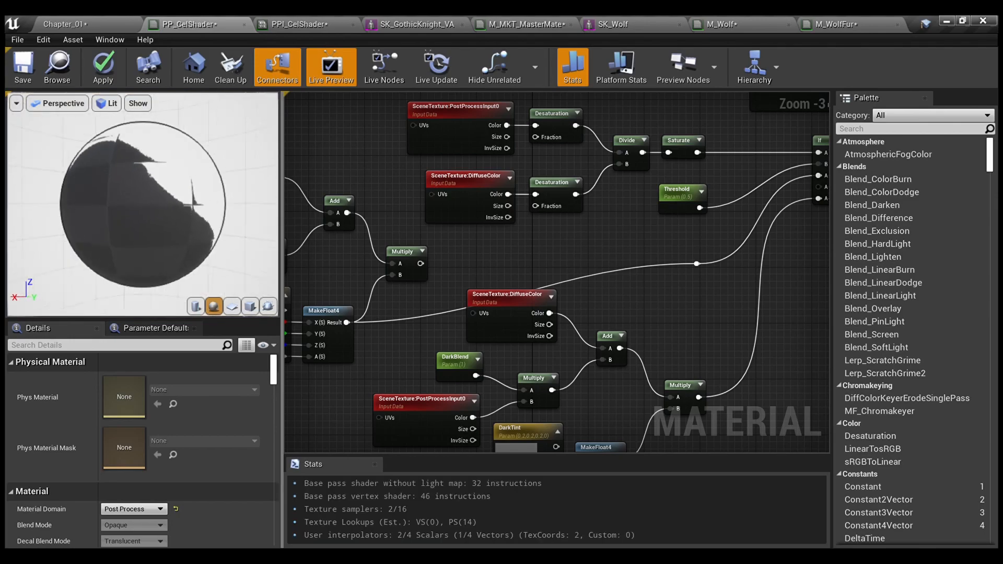
right_click_drag(656, 318, 387, 312)
right_click_drag(432, 379, 574, 298)
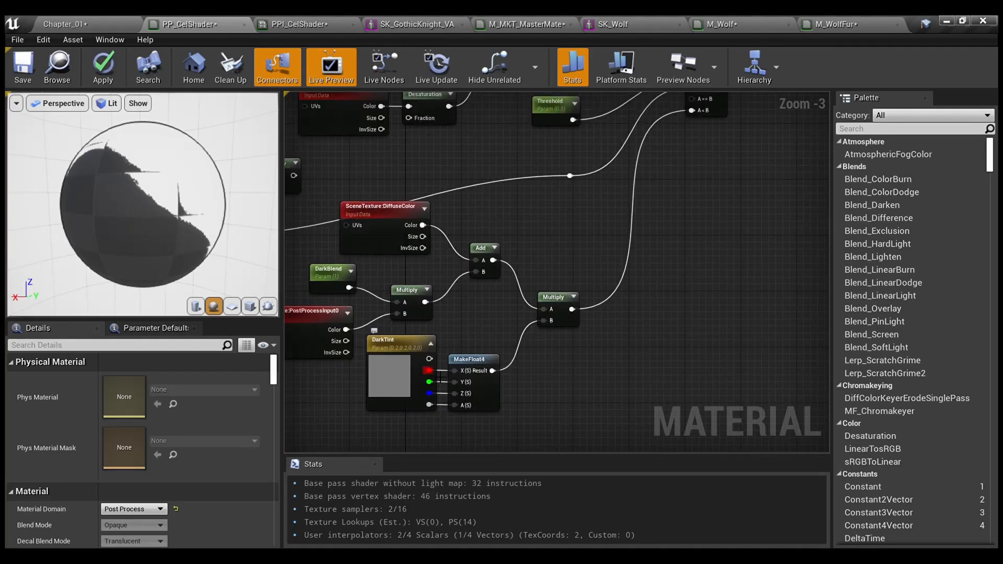
left_click_drag(492, 371, 692, 111)
left_click(108, 68)
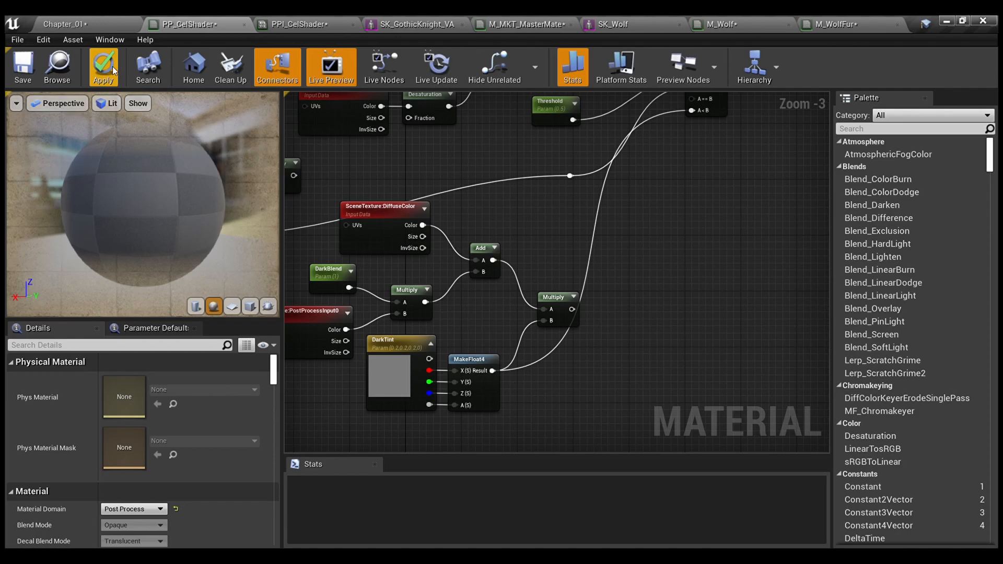
left_click(107, 68)
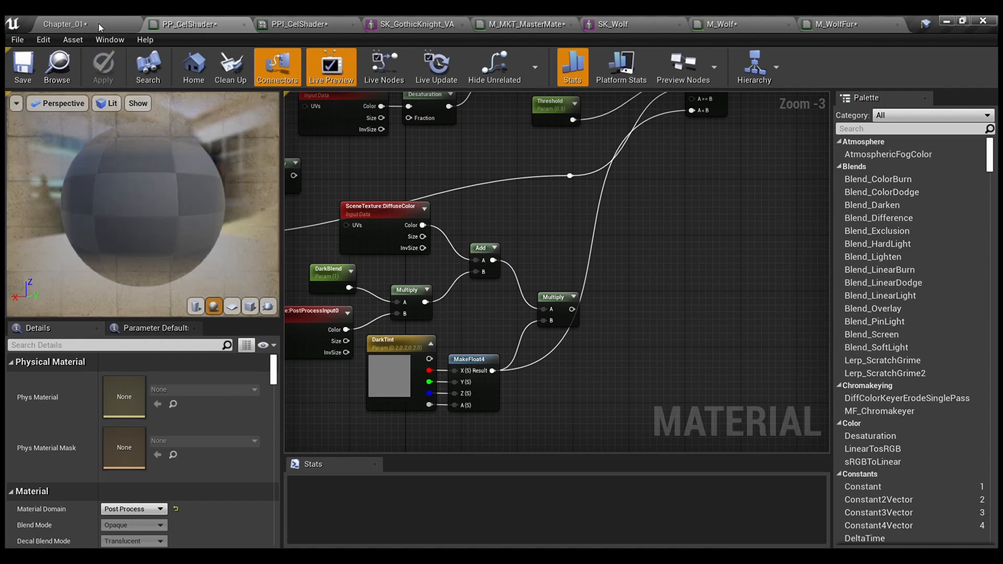
Play Chapter_01 to examine the tint-only output on the knight, wolf and furniture, and end the session.
left_click(99, 26)
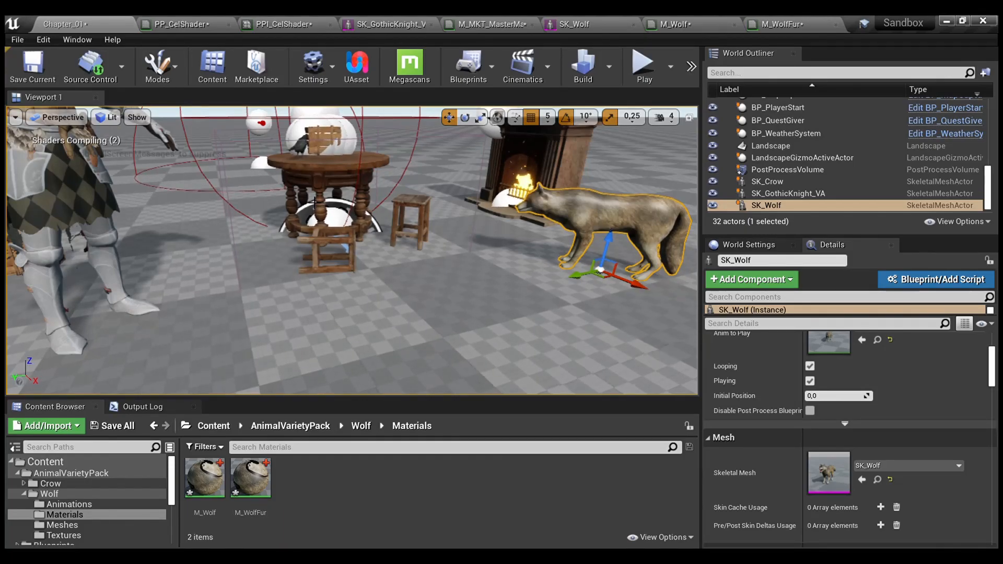
key("alt+p")
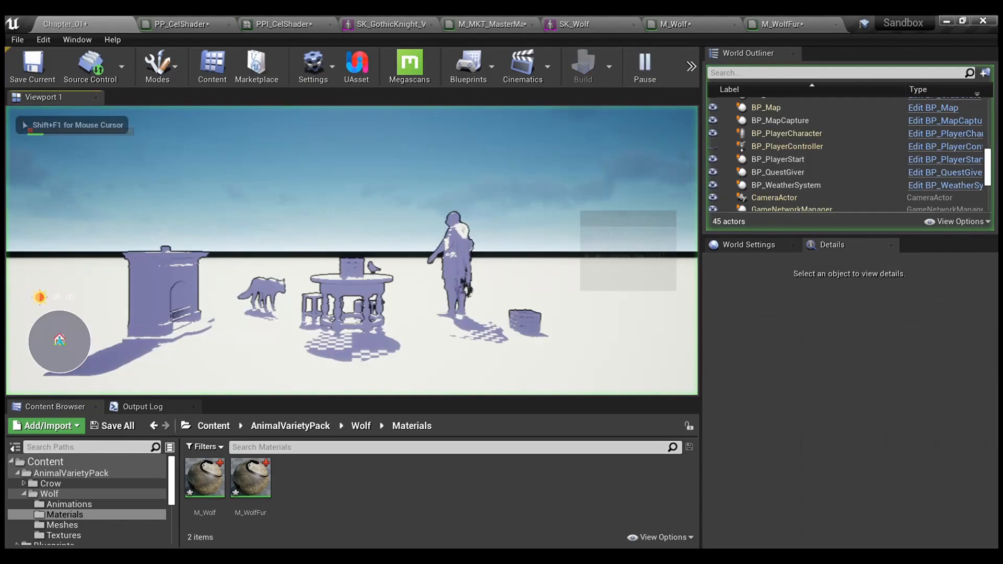
key("w")
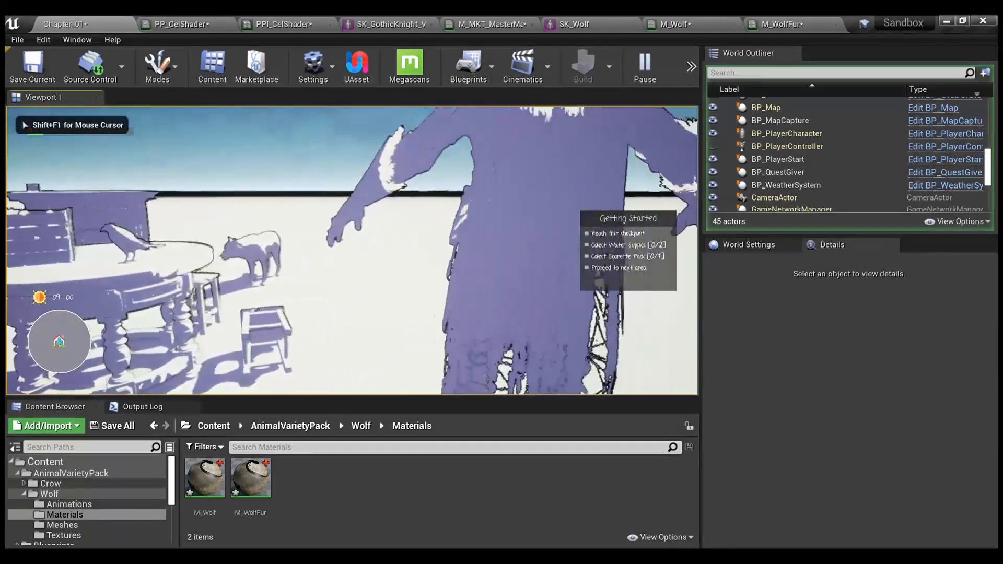
key("w")
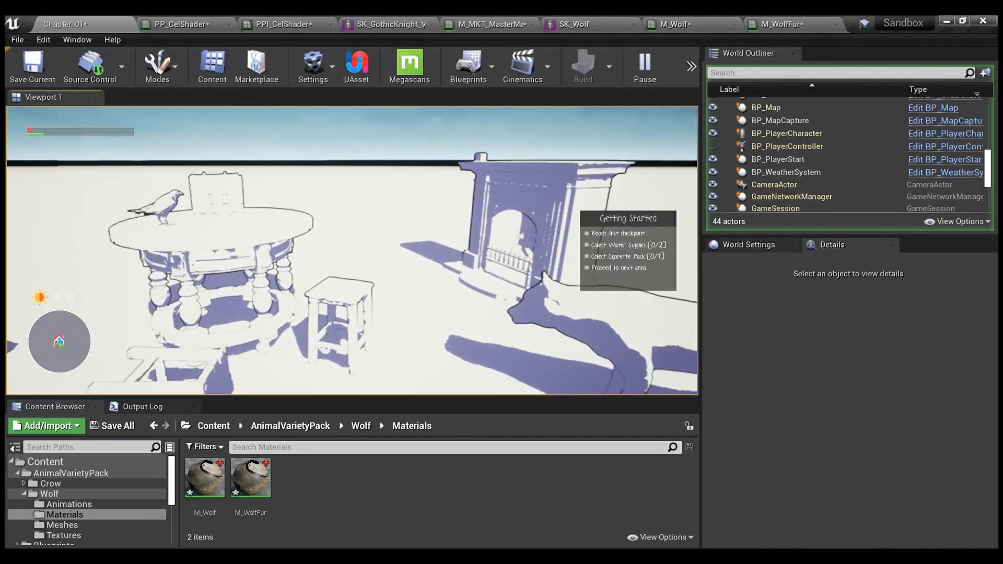
key("a")
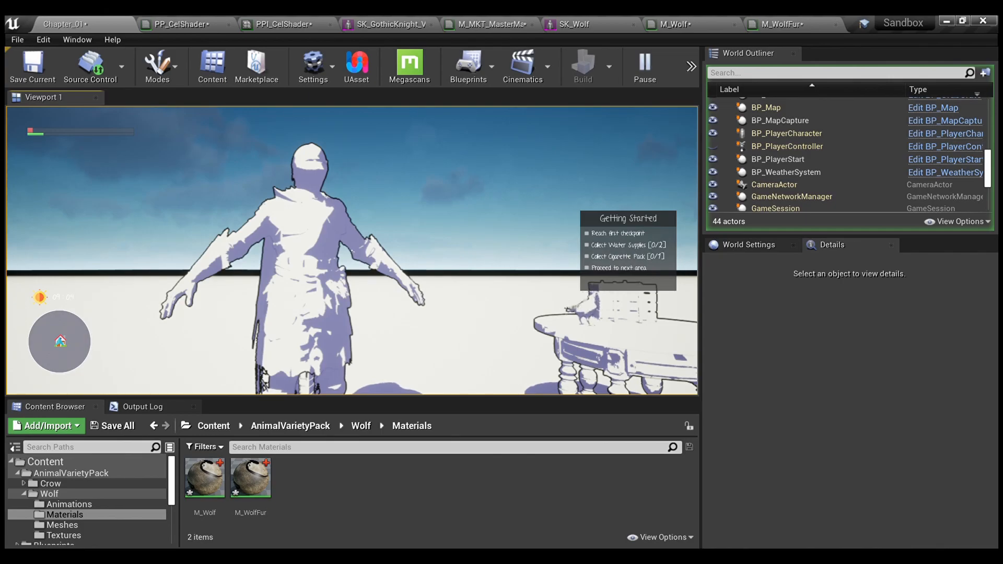
key("Escape")
In PP_CelShader, reconnect the light and dark branches' final Multiply outputs to the lighting If's A > B and A < B inputs.
left_click(193, 21)
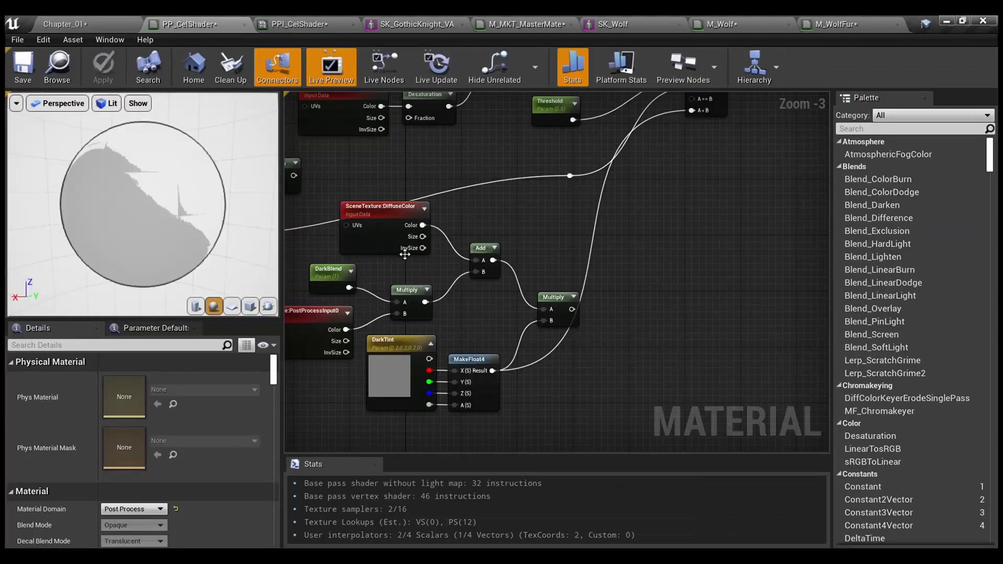
right_click_drag(385, 210, 494, 255)
scroll(553, 257, "up", 2)
left_click_drag(422, 268, 699, 269)
right_click_drag(699, 268, 575, 198)
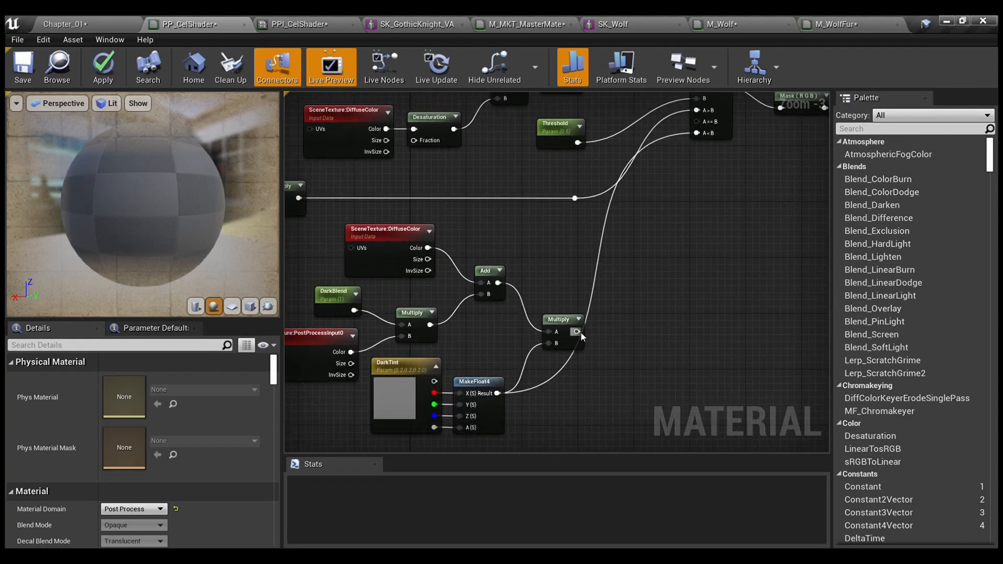
left_click_drag(576, 331, 696, 133)
Examine the depth check, where Scene Depth divided by 100000 is compared with 1 and PostProcessInput0 supplies the masked far color.
right_click_drag(303, 258, 223, 366)
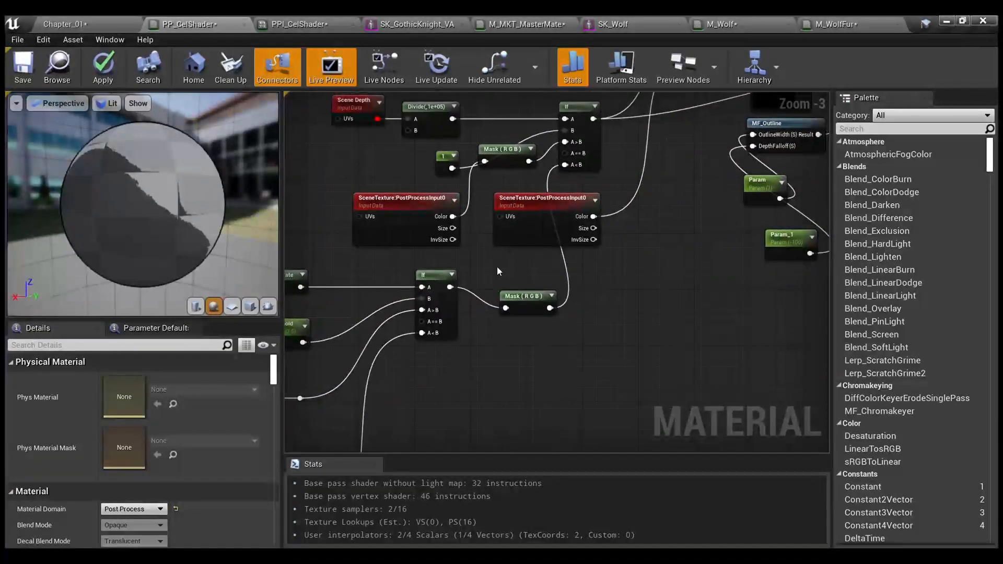
scroll(497, 266, "up", 2)
right_click_drag(492, 263, 736, 91)
scroll(510, 349, "down", 2)
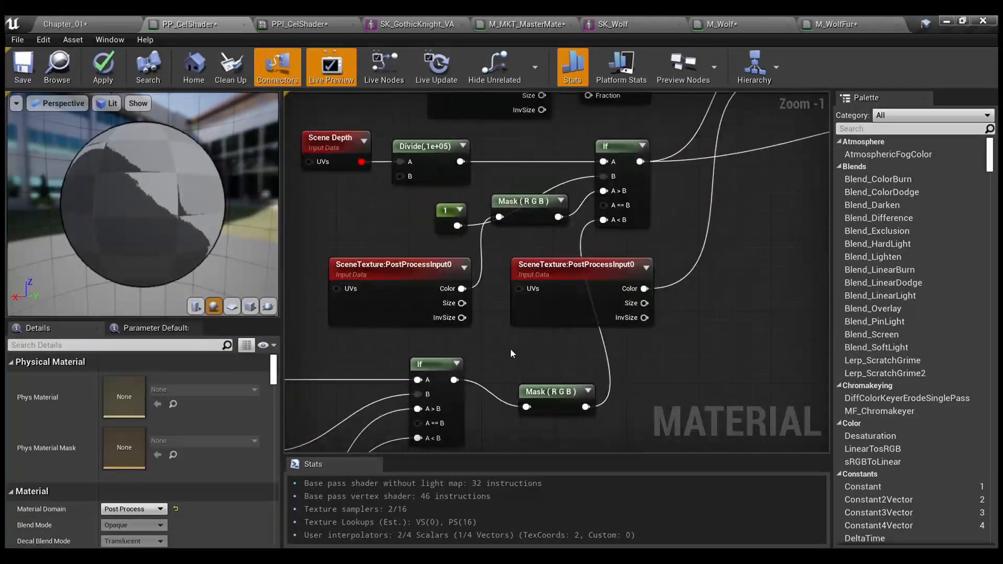
right_click_drag(510, 348, 542, 374)
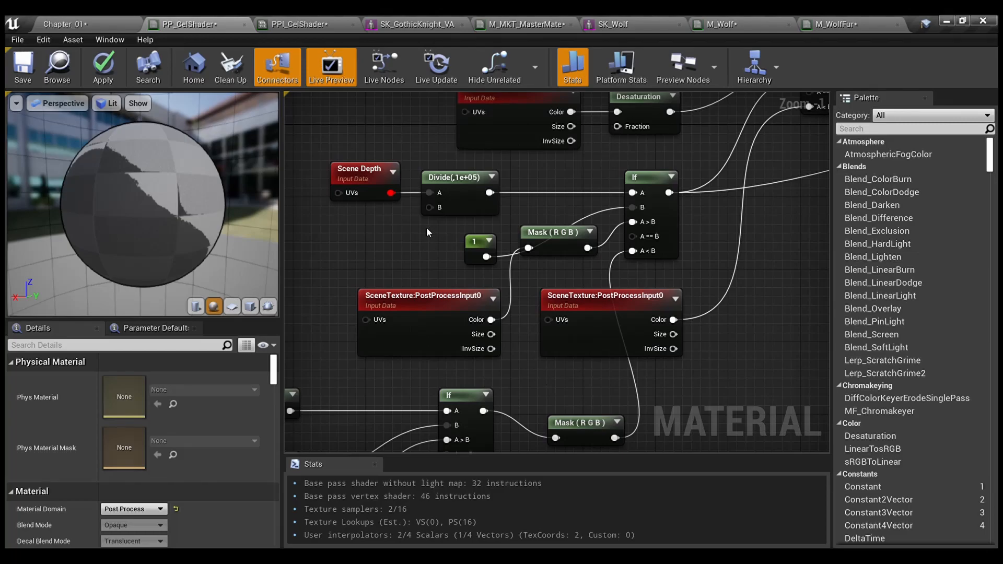
left_click_drag(321, 158, 534, 346)
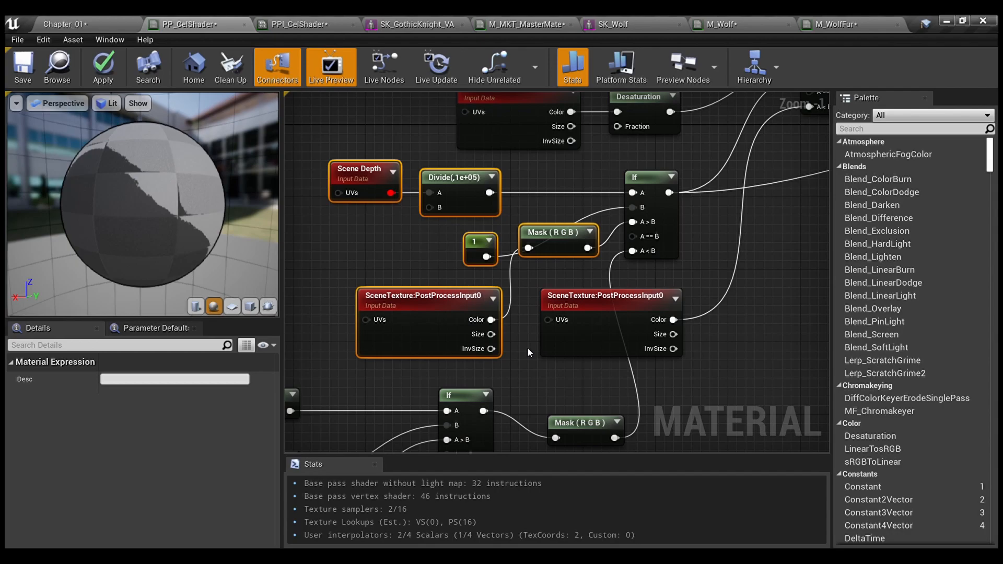
left_click(453, 180)
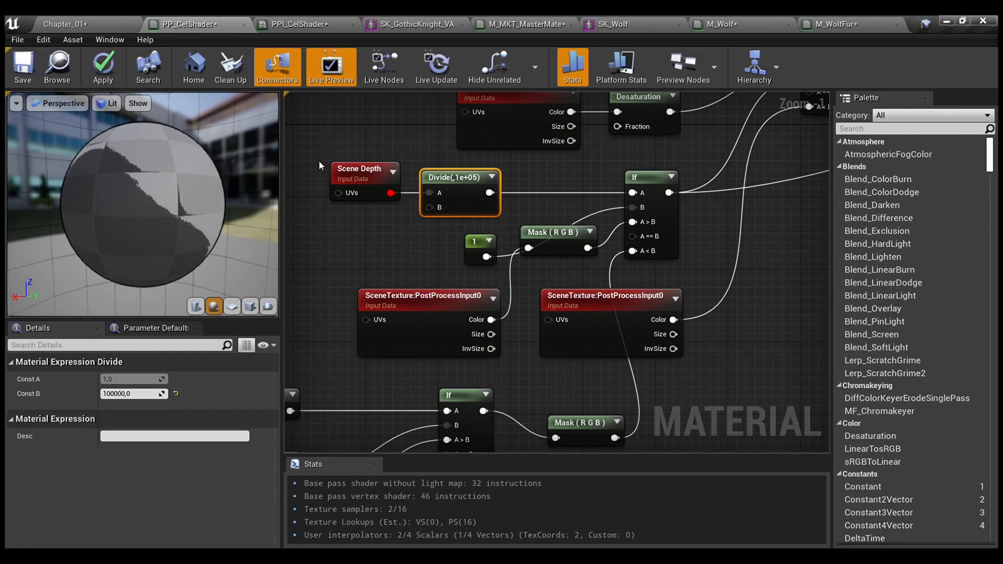
left_click(356, 171, "shift")
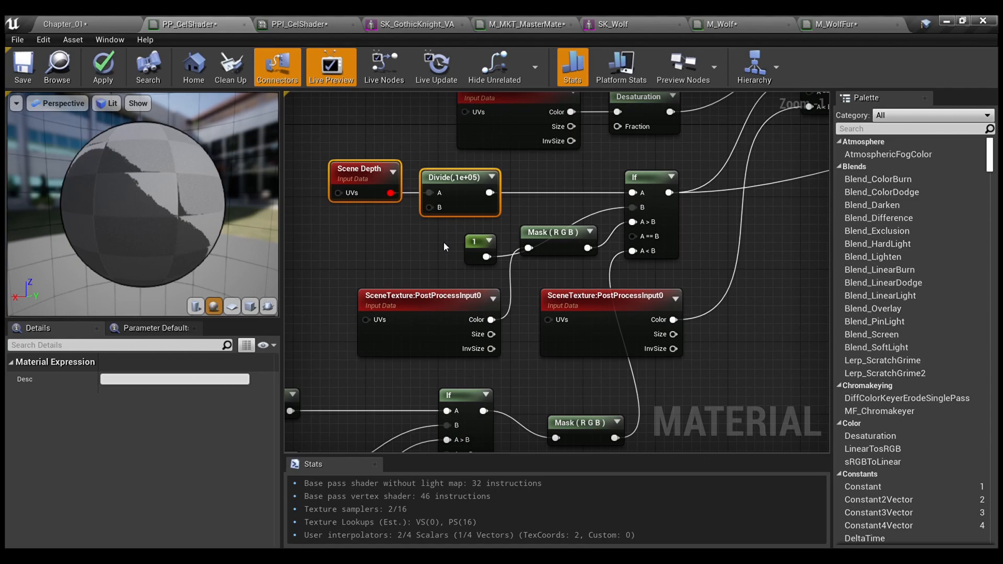
left_click(442, 347)
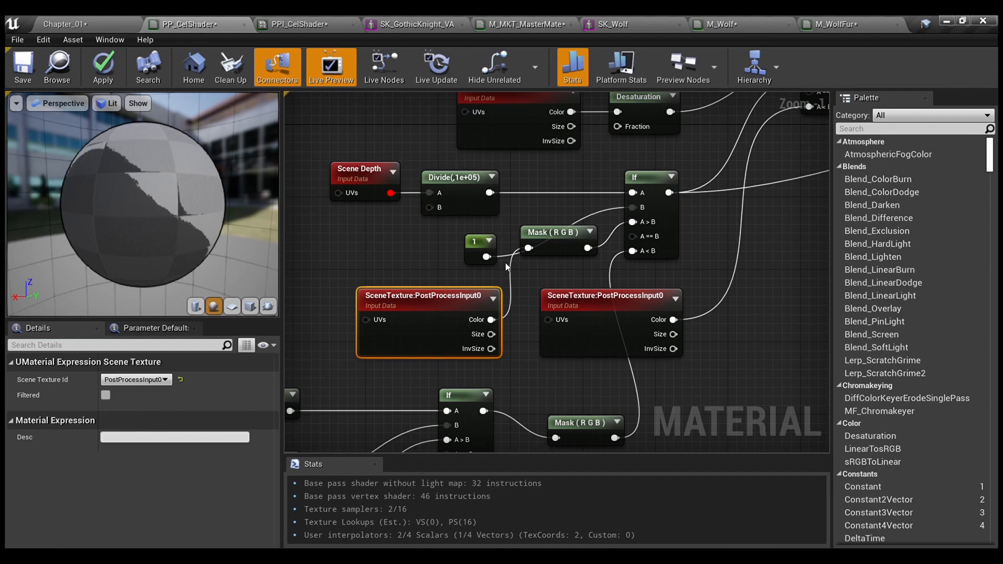
Examine how the lighting If passes through Mask (RGB) into the A < B input of the depth If.
right_click_drag(605, 285, 584, 126)
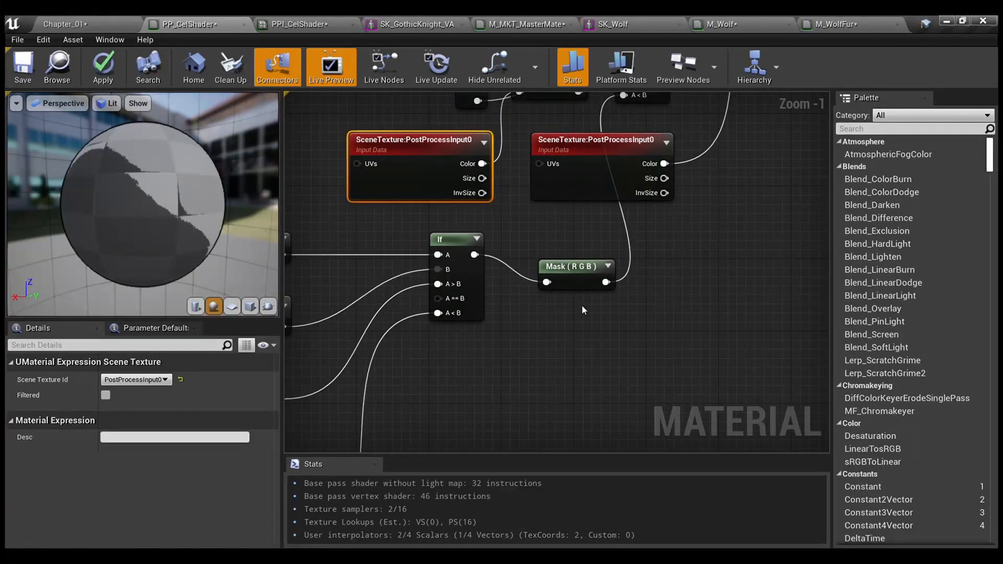
right_click_drag(581, 303, 694, 231)
left_click_drag(695, 235, 516, 170)
right_click_drag(662, 245, 578, 444)
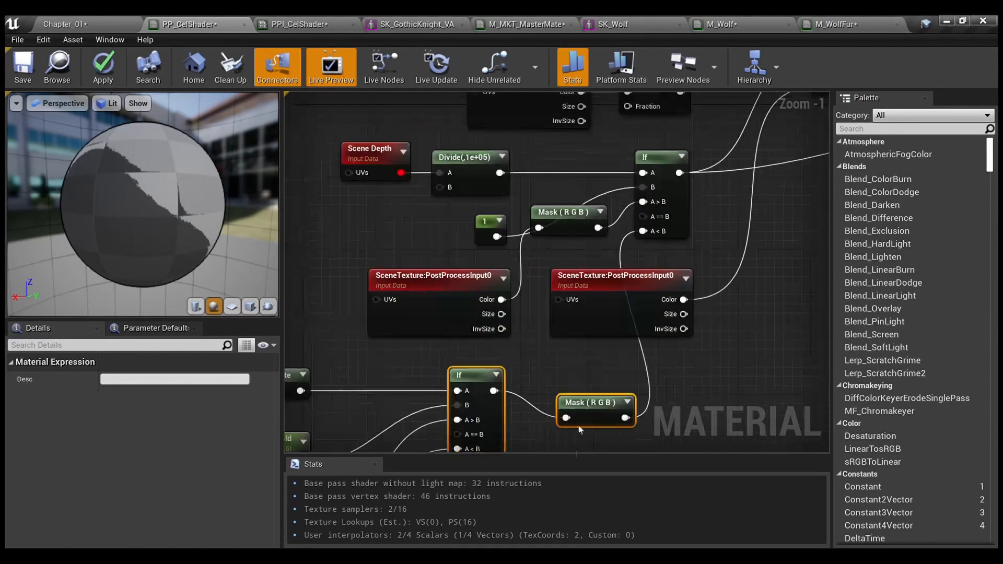
right_click_drag(699, 240, 604, 279)
right_click_drag(622, 327, 613, 241)
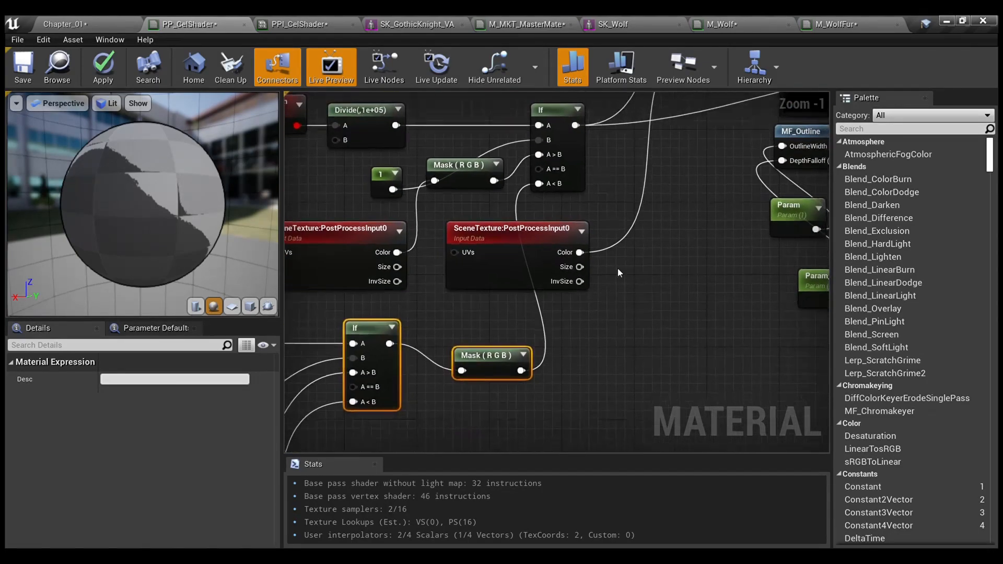
Connect the Mask (RGB) output after the lighting If directly to Emissive Color and apply the material.
left_click(645, 318)
scroll(645, 318, "down", 1)
scroll(645, 316, "down", 1)
right_click_drag(645, 316, 552, 367)
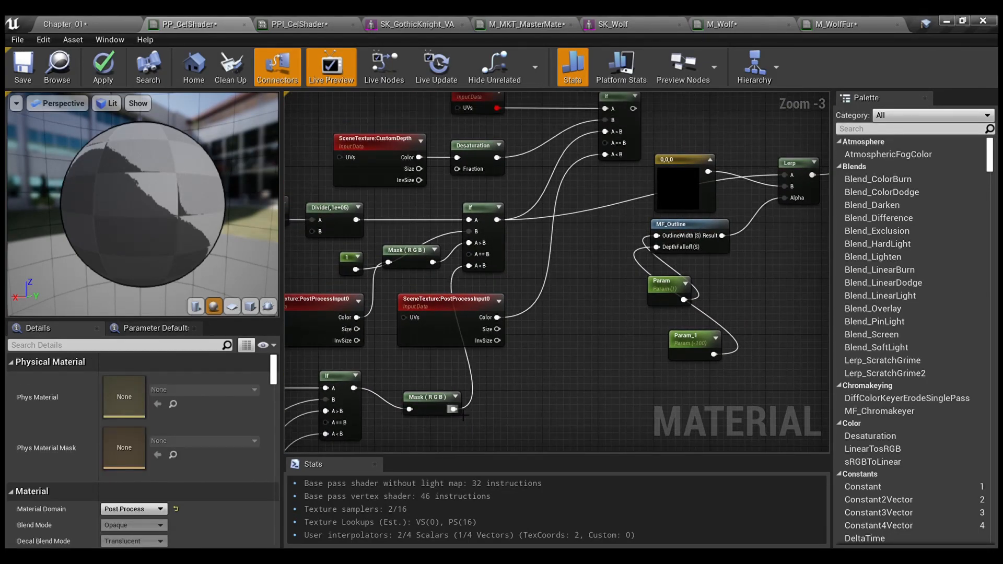
left_click_drag(453, 409, 586, 198)
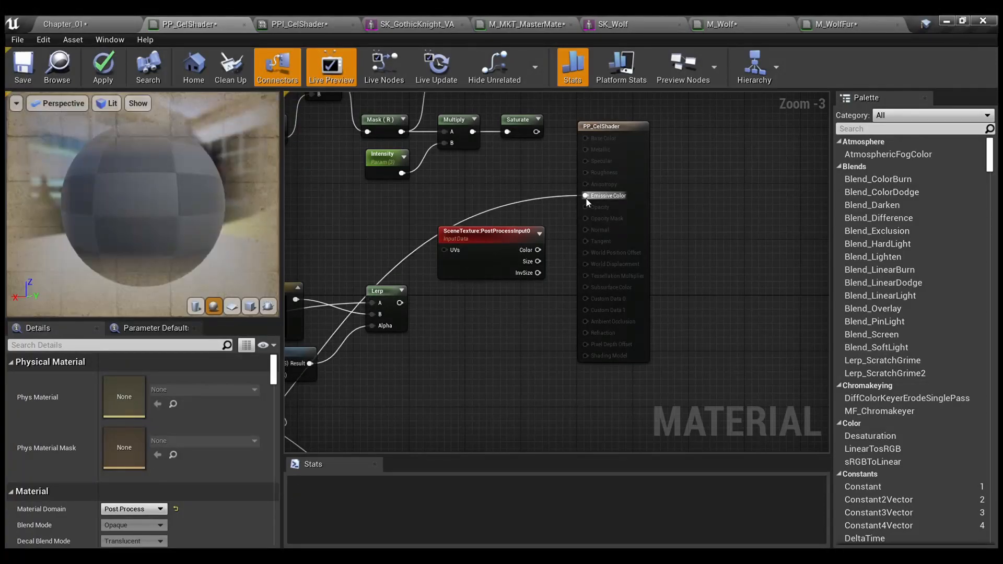
left_click(110, 70)
right_click_drag(343, 210, 712, 64)
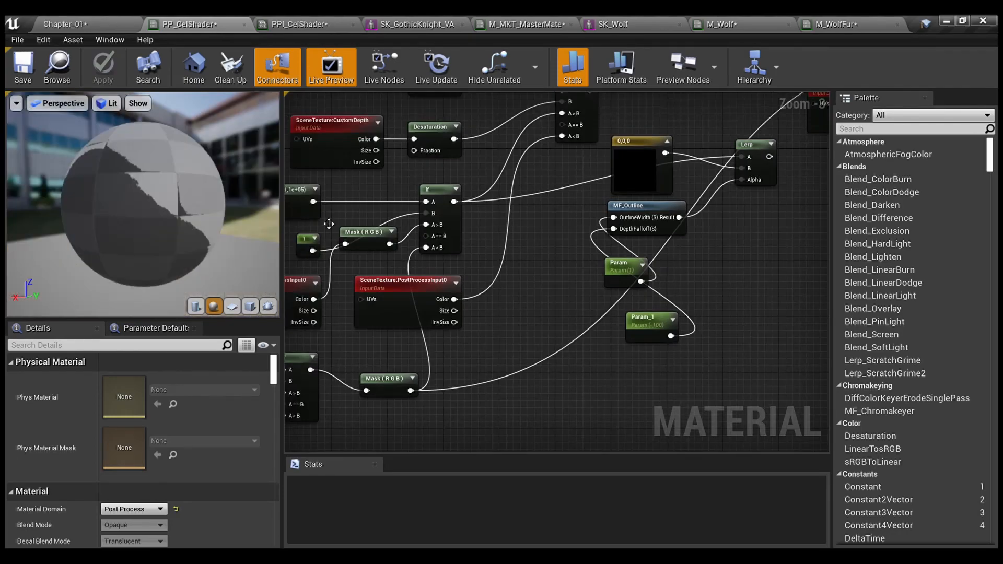
Play Chapter_01 to examine the cel-shaded output without the depth check and outline, and end the session.
left_click(102, 17)
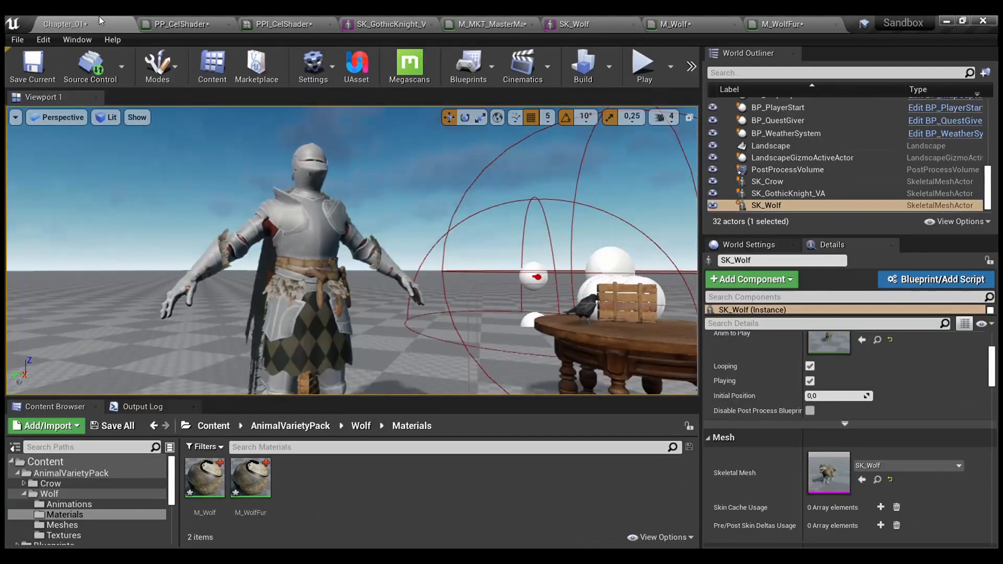
key("alt+p")
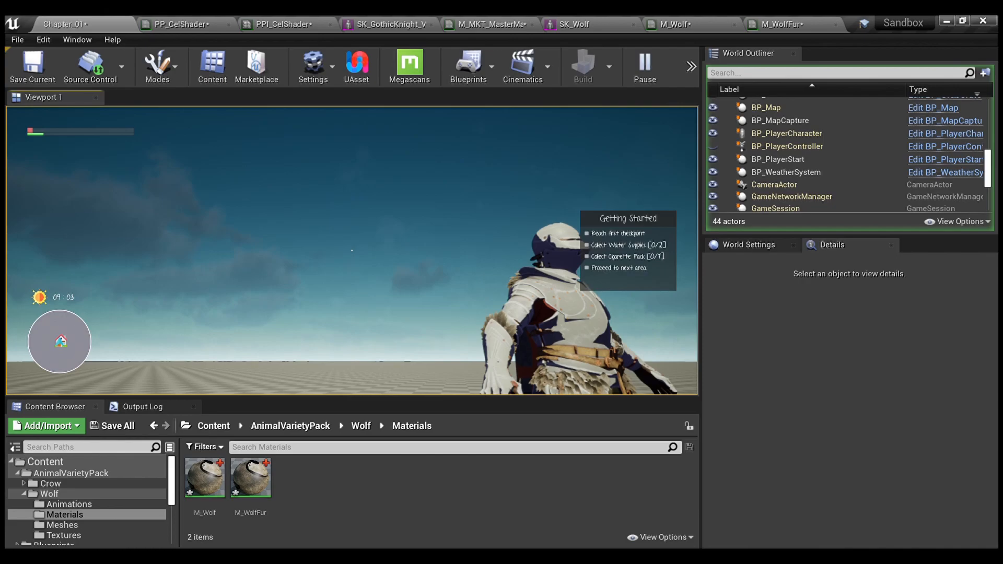
key("Escape")
Set PP_CelShader's Blendable Location to Before Tonemapping.
left_click(178, 23)
scroll(158, 455, "down", 10)
scroll(160, 459, "down", 15)
scroll(159, 456, "down", 15)
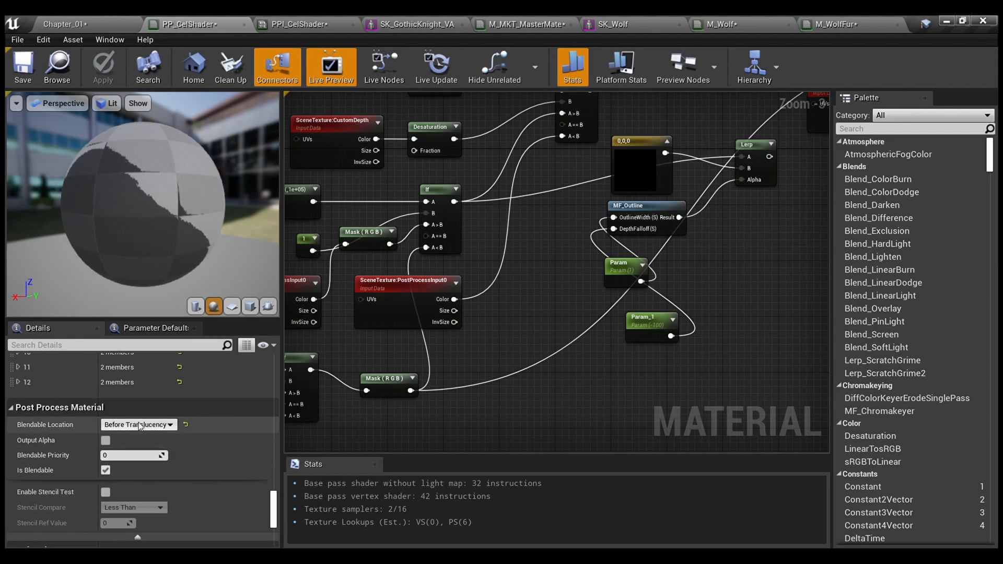
left_click(131, 448)
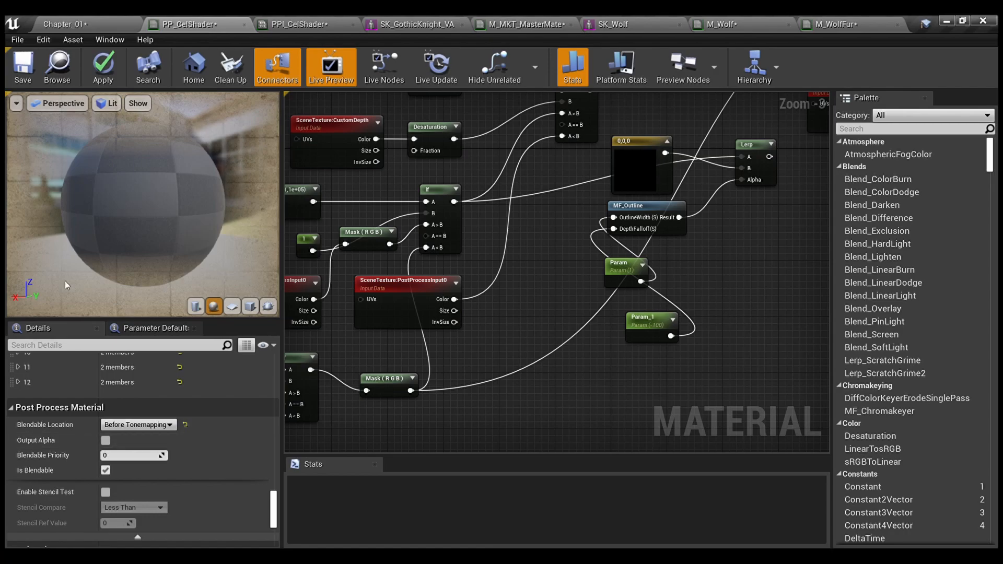
Apply the Before Tonemapping blendable location change to PP_CelShader.
left_click(102, 65)
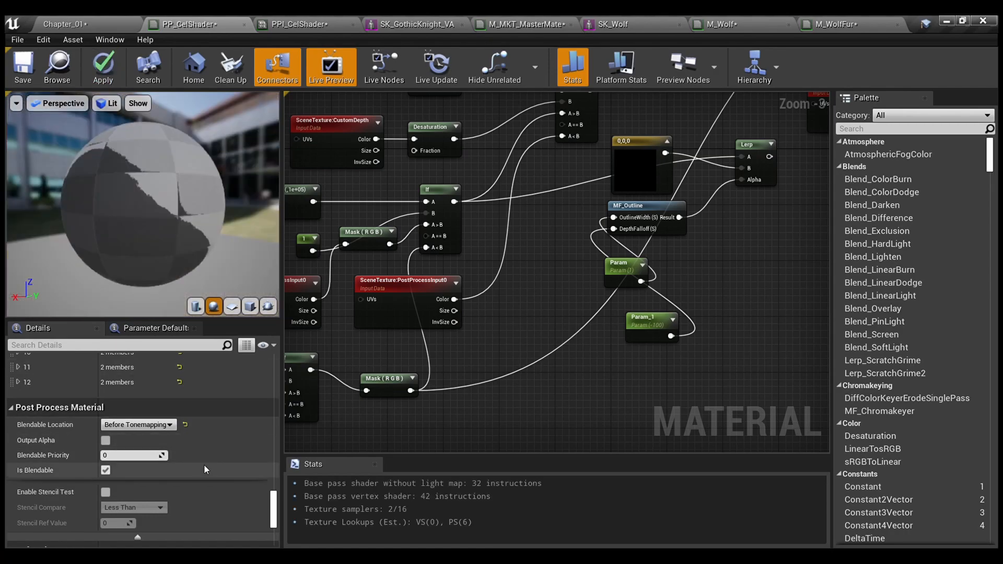
right_click_drag(445, 311, 618, 328)
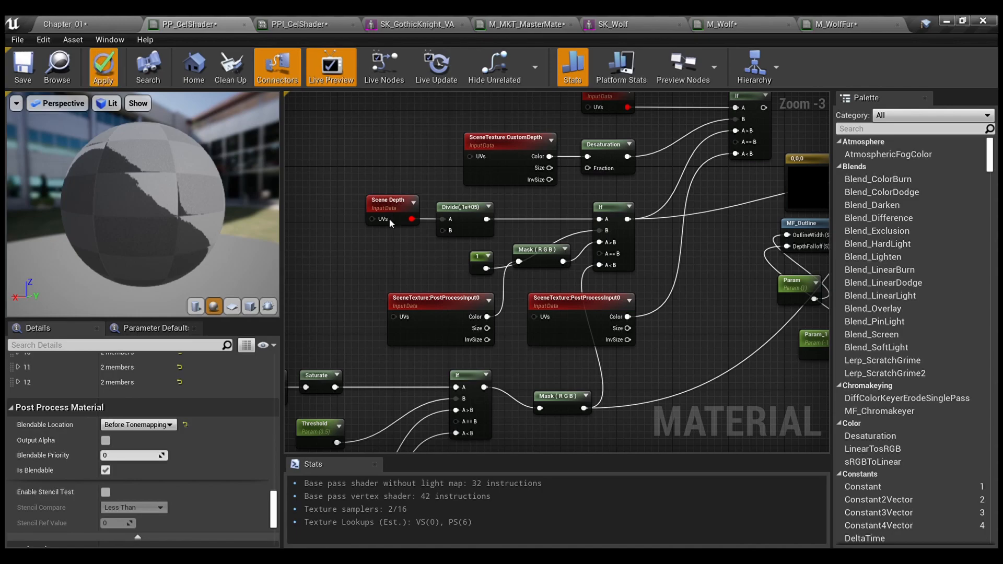
key("Return")
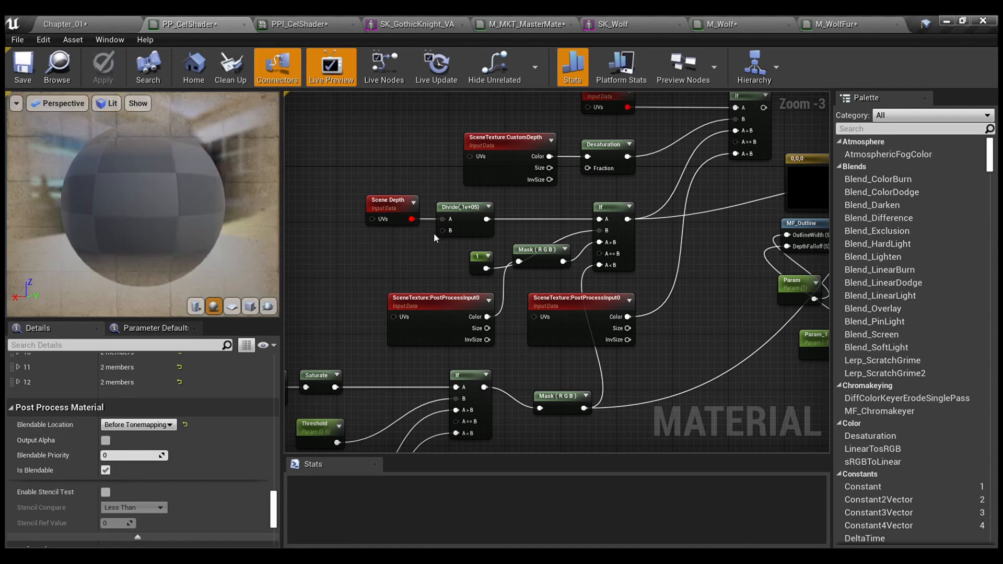
Play Chapter_01 to examine the cel-shaded output with the Before Tonemapping setting, and end the session.
left_click(75, 16)
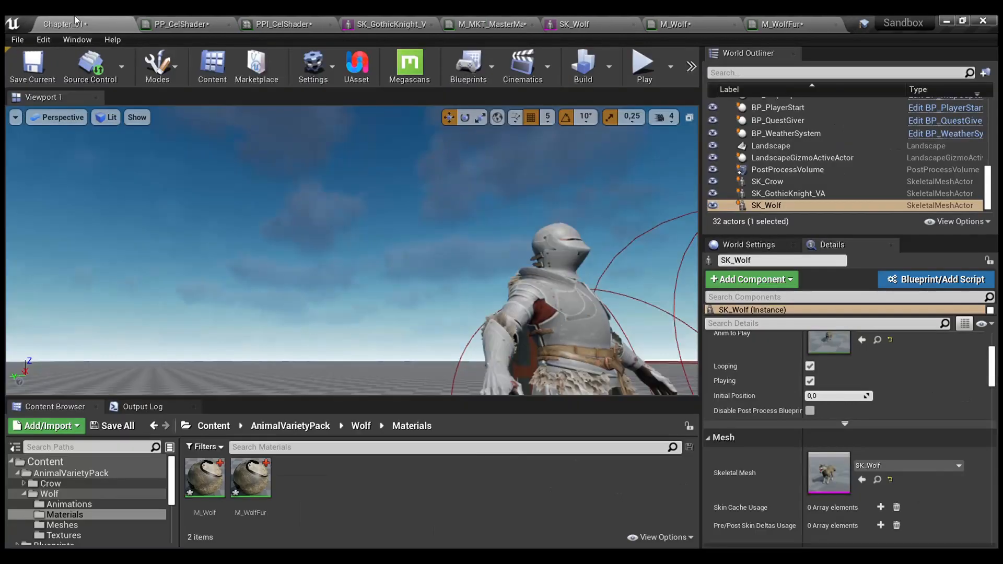
key("alt+p")
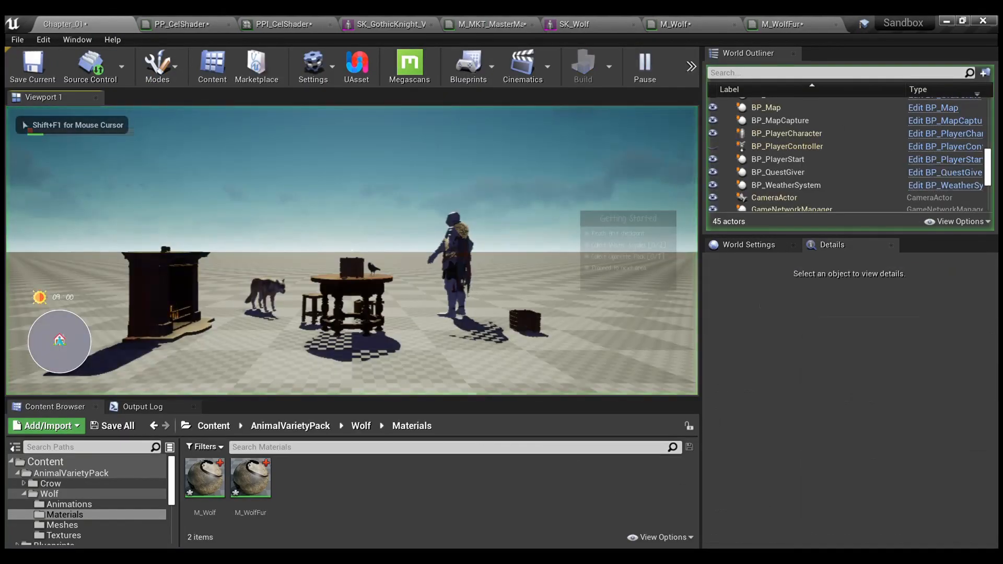
key("w")
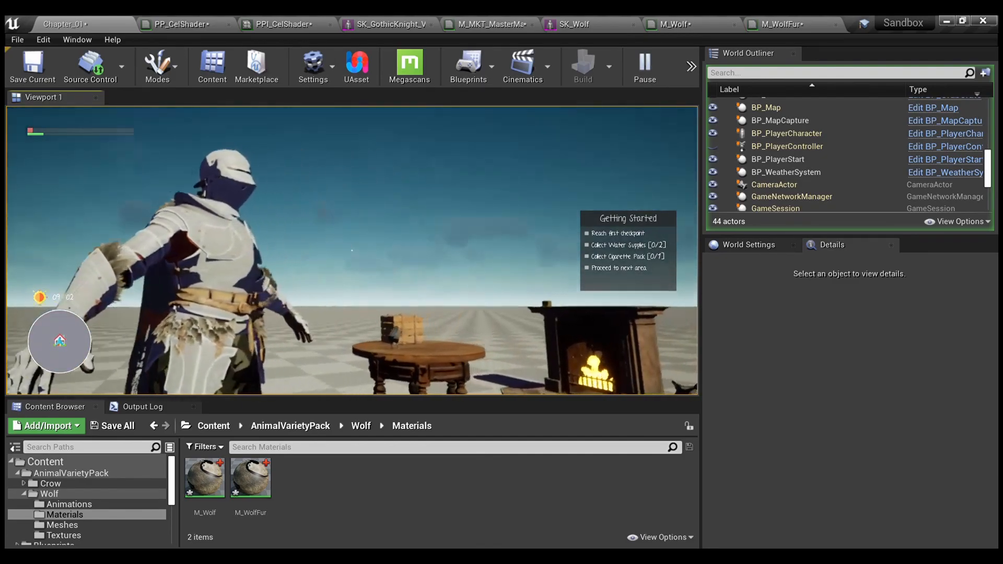
key("Escape")
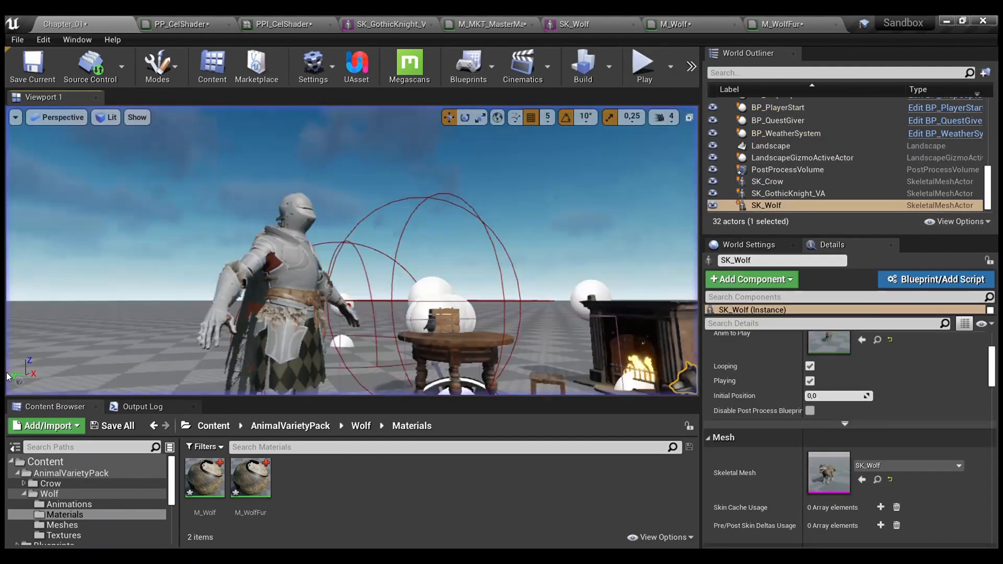
In PP_CelShader, disconnect the Mask (RGB) after the lighting If from Emissive Color.
left_click(192, 26)
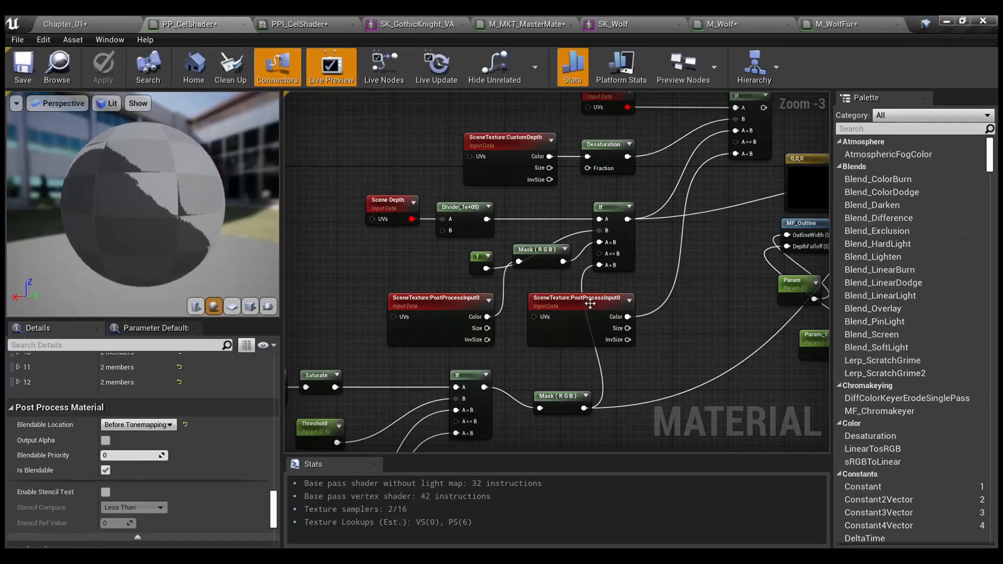
right_click_drag(564, 343, 554, 352)
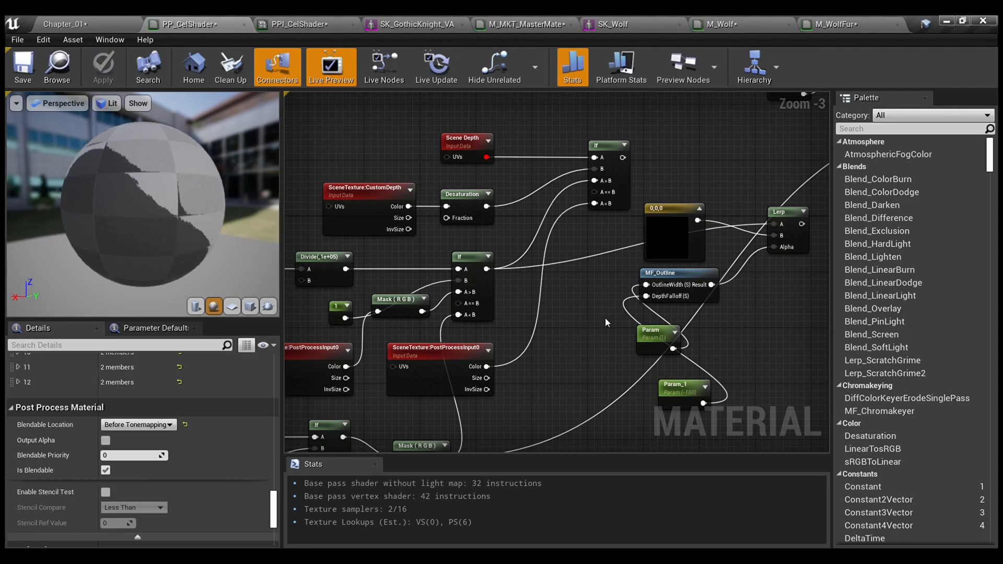
scroll(605, 317, "down", 1)
right_click_drag(605, 318, 691, 243)
scroll(626, 307, "up", 2)
right_click_drag(672, 249, 586, 317)
right_click_drag(620, 180, 550, 250)
left_click(541, 411, "alt")
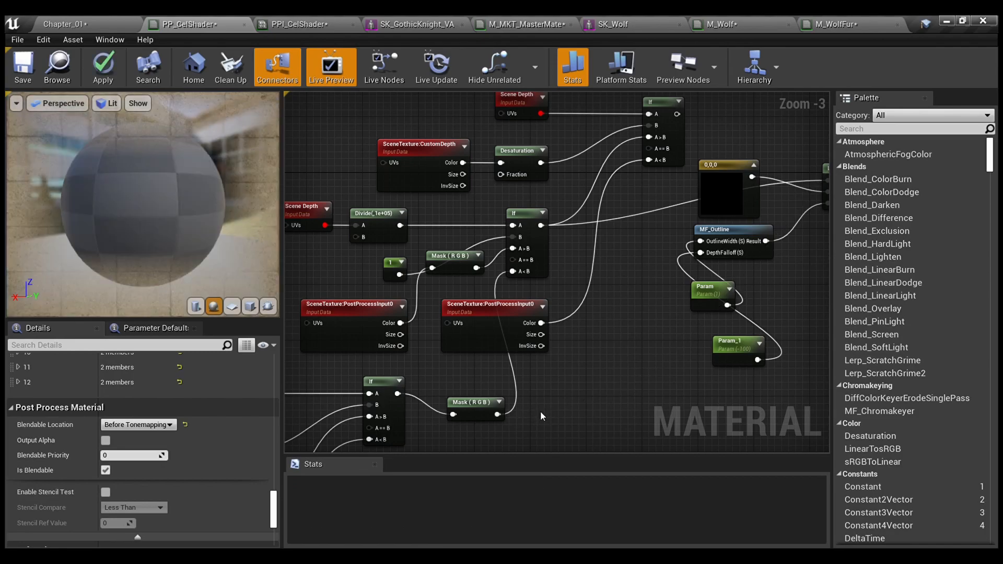
Separate the constant 1 and Mask (RGB) nodes feeding the depth If so their wires no longer overlap.
right_click_drag(494, 339, 561, 307)
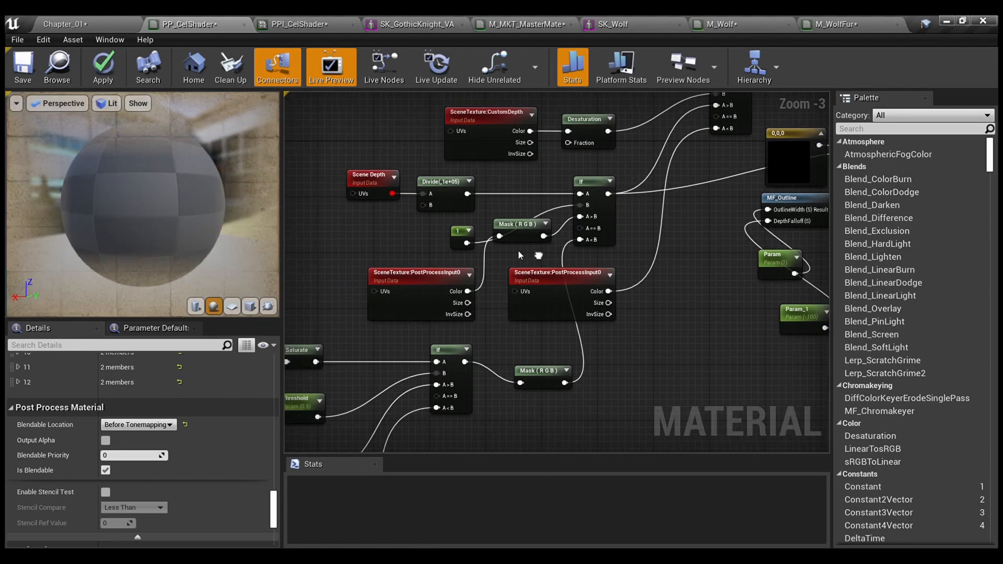
left_click_drag(474, 240, 446, 230)
left_click_drag(509, 228, 508, 243)
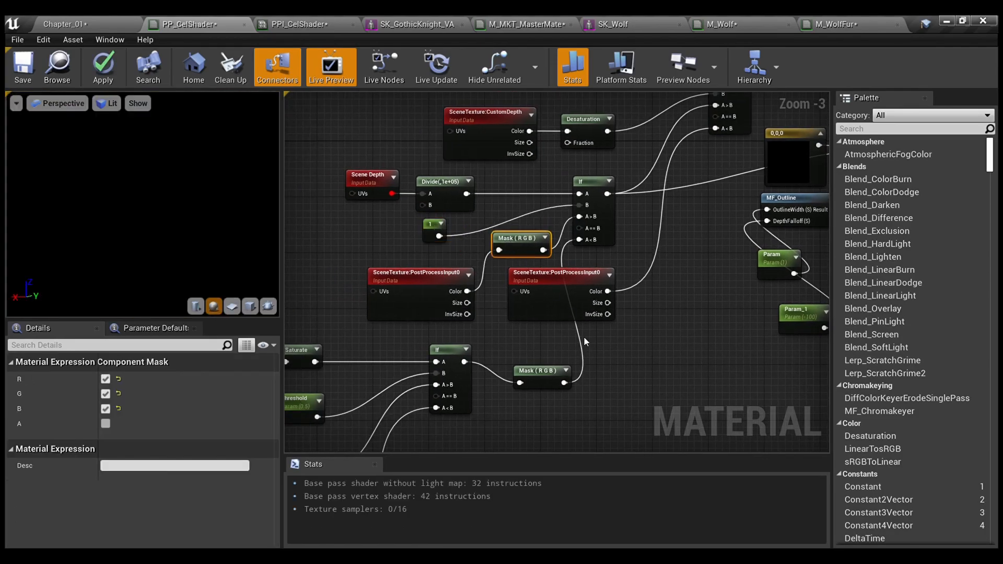
Detach the lighting Mask (RGB) from the depth If's A < B input and move the outline Lerp group beside that mask.
scroll(673, 302, "down", 2)
scroll(631, 239, "up", 1)
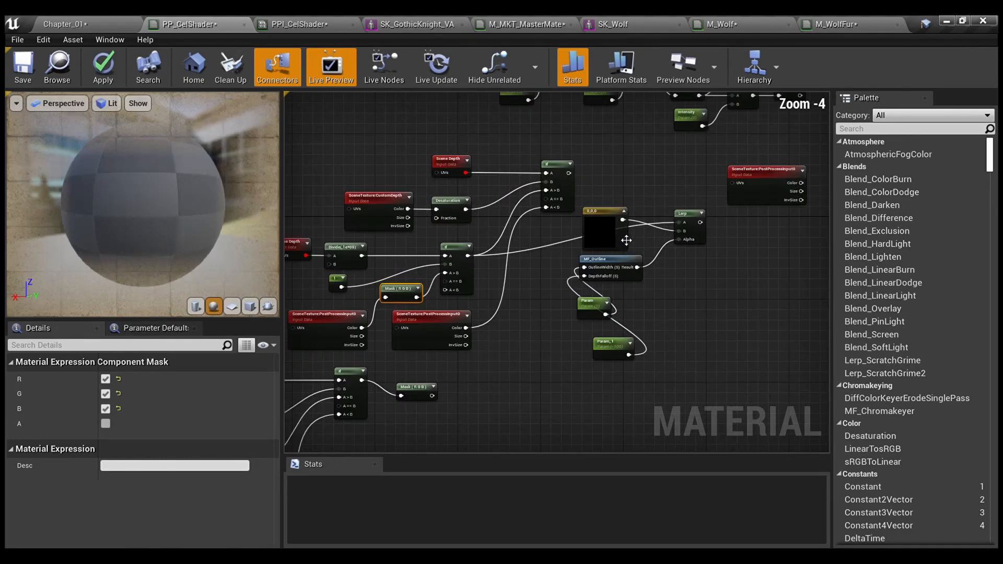
left_click_drag(681, 382, 515, 369)
right_click_drag(554, 324, 650, 226)
left_click(585, 243)
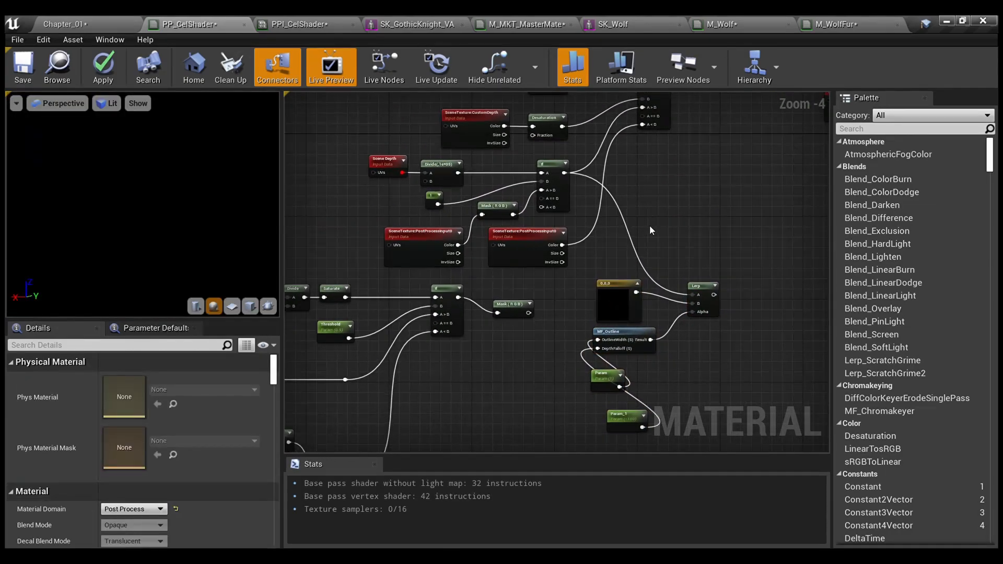
Route the lighting Mask (RGB), instead of the depth If, through the outline Lerp's A input to Emissive Color and apply the material.
left_click(644, 264, "alt")
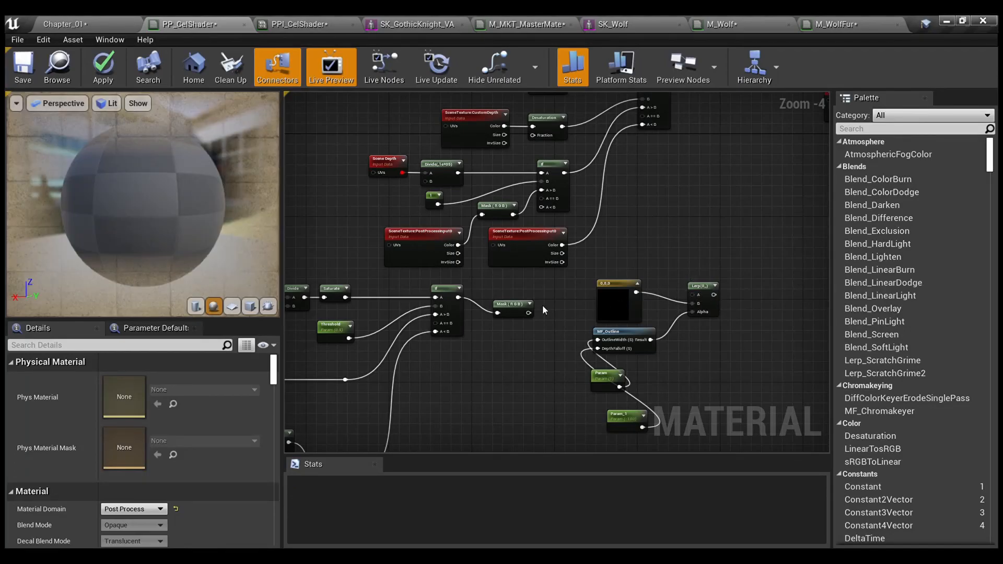
left_click_drag(528, 312, 692, 296)
right_click_drag(682, 322, 533, 342)
right_click_drag(625, 282, 513, 388)
left_click_drag(499, 386, 718, 151)
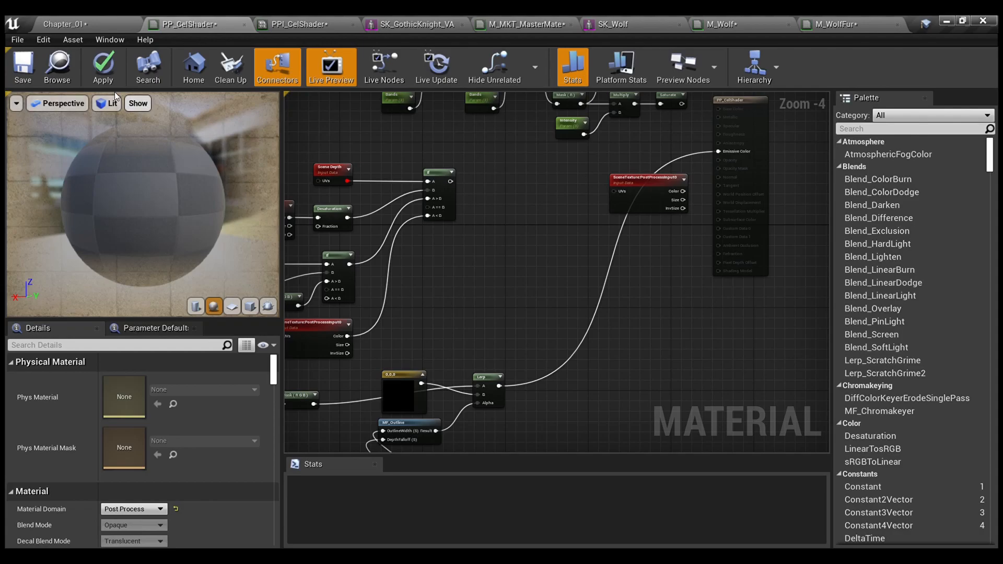
left_click(105, 70)
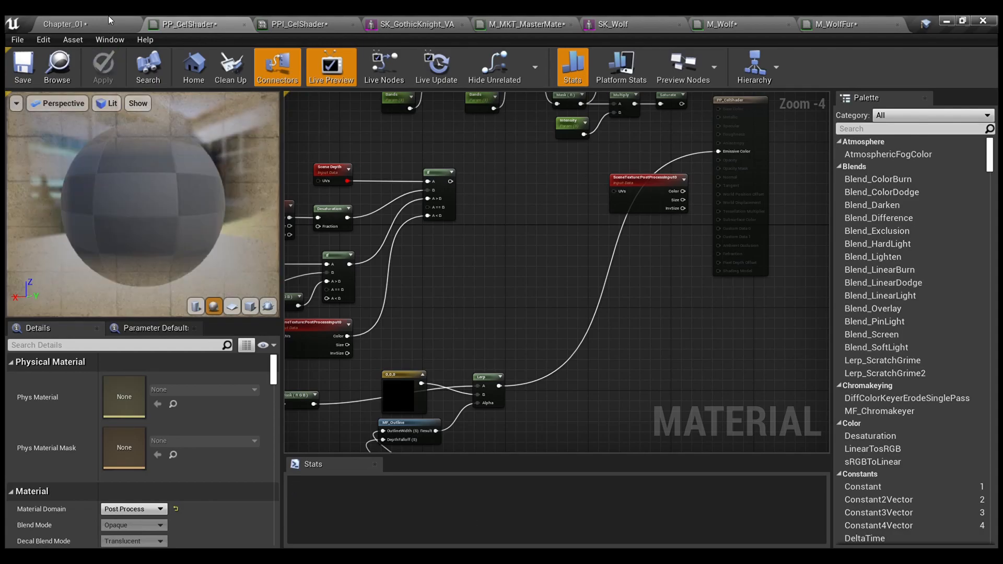
Play Chapter_01 to examine the cel-shaded output with outlines but without the depth check, and end the session.
left_click(109, 19)
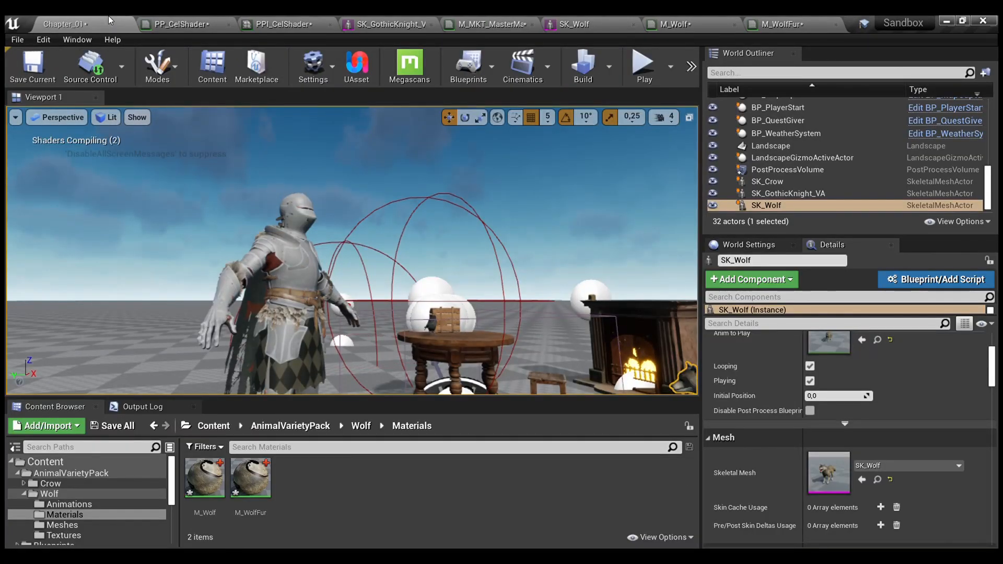
key("alt+p")
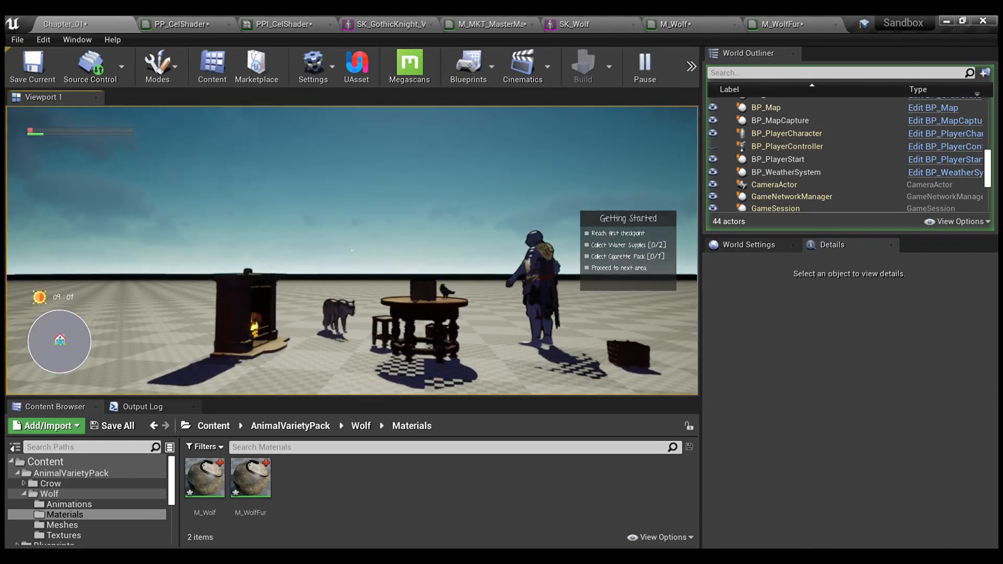
key("shift+F1")
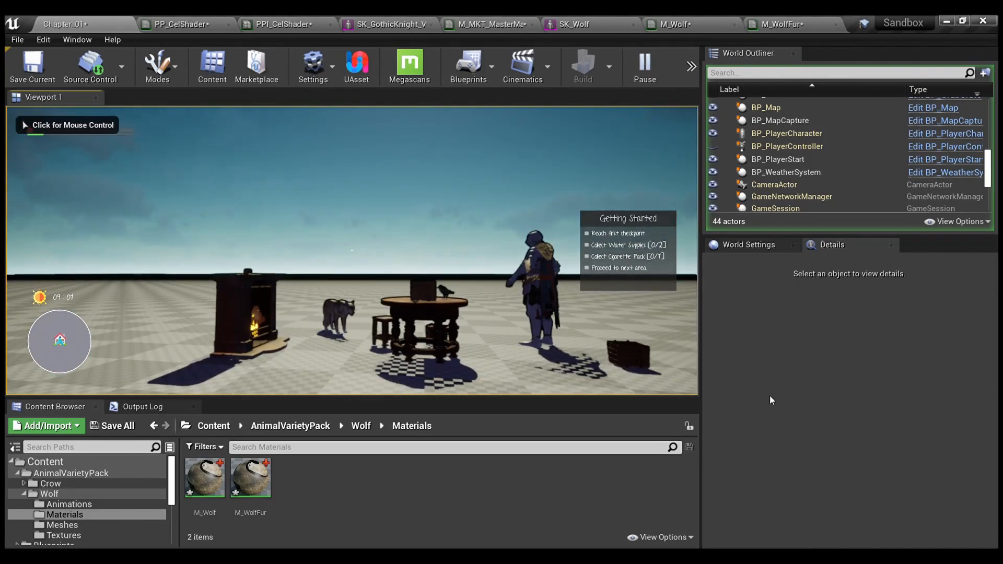
key("Escape")
Examine the PPI_CelShader parameters and the disconnected depth If branches in PP_CelShader.
left_click(306, 22)
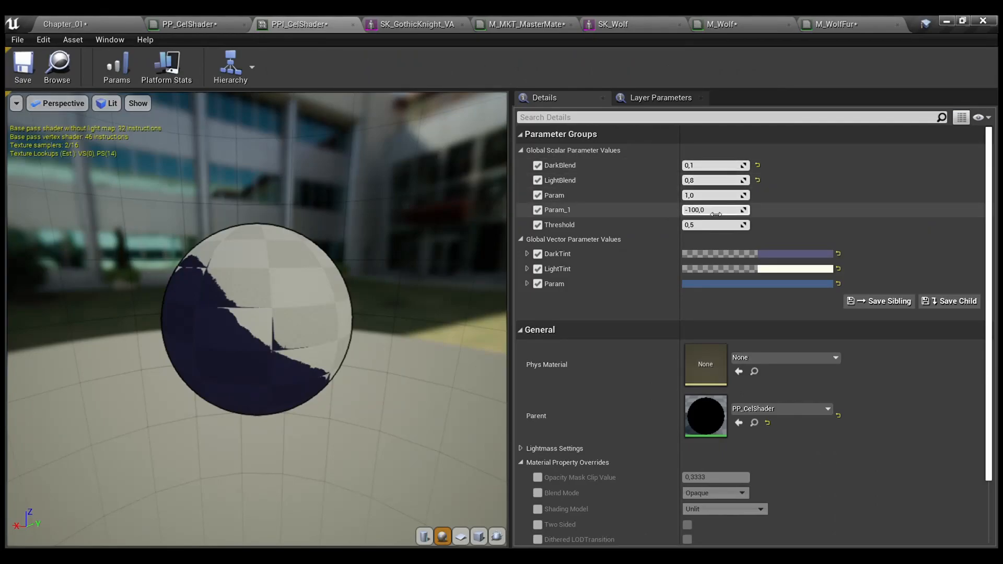
left_click(189, 24)
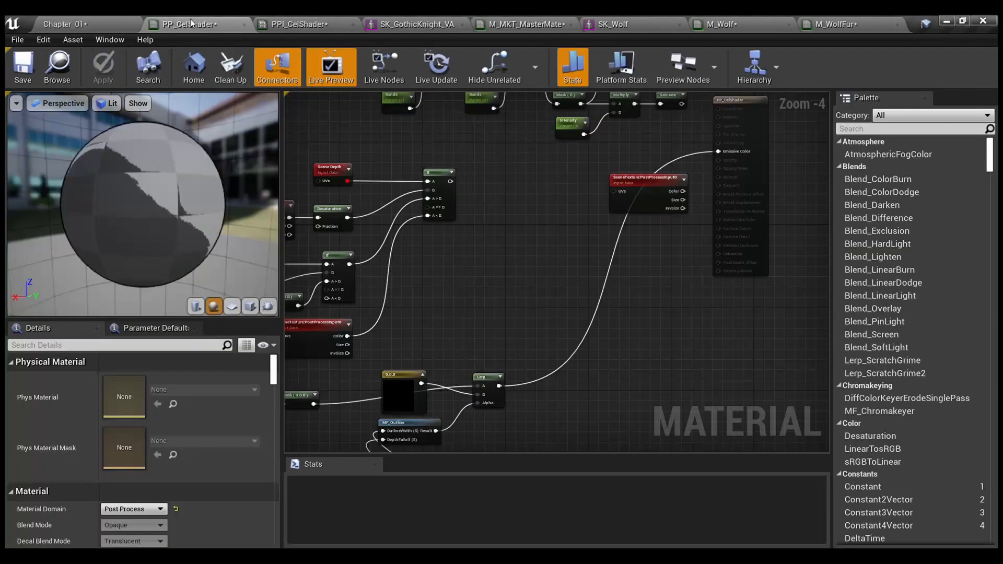
scroll(672, 179, "up", 2)
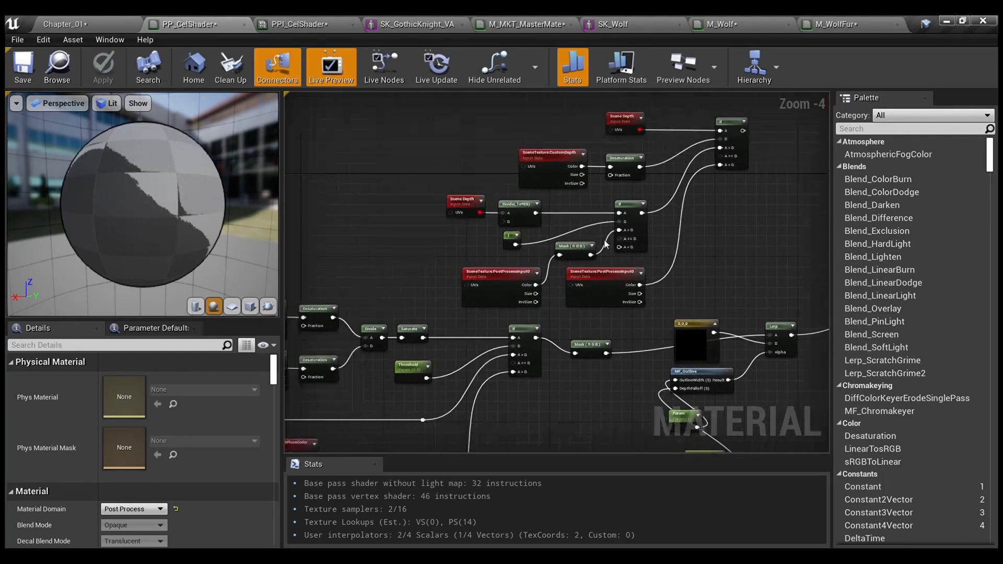
right_click_drag(642, 210, 593, 289)
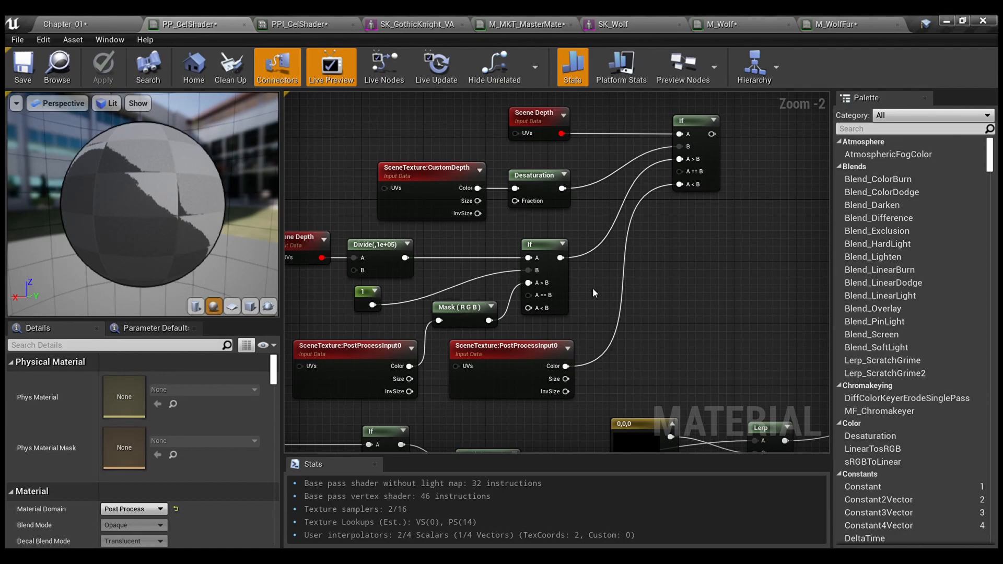
right_click_drag(601, 287, 590, 261)
Arrange the black colour, MF_Outline and its two parameter nodes in a column below the wire from Mask (RGB) to the Lerp.
left_click_drag(567, 357, 525, 316)
key("Up")
key("Up")
key("Left")
key("Left")
key("Left")
left_click_drag(559, 364, 517, 180)
left_click(500, 127, "ctrl")
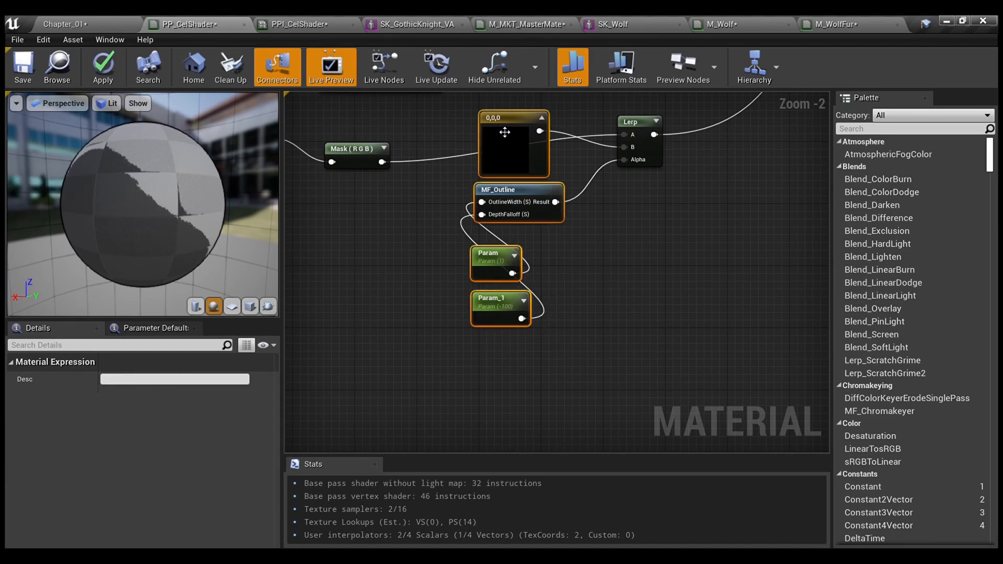
left_click_drag(499, 127, 491, 211)
left_click(628, 230)
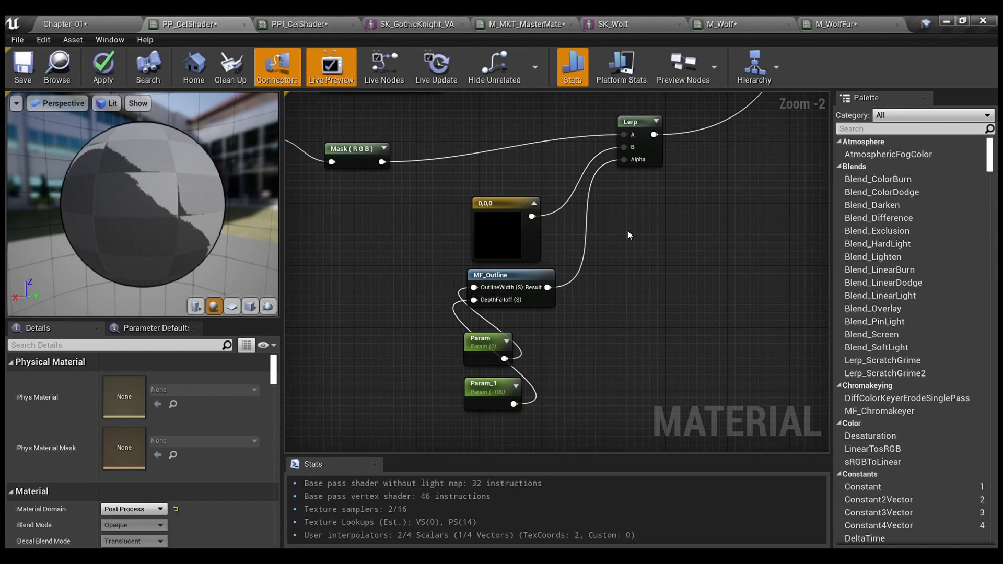
Play Chapter_01 facing the sky to examine how the shader affects it, and end the session.
left_click(110, 20)
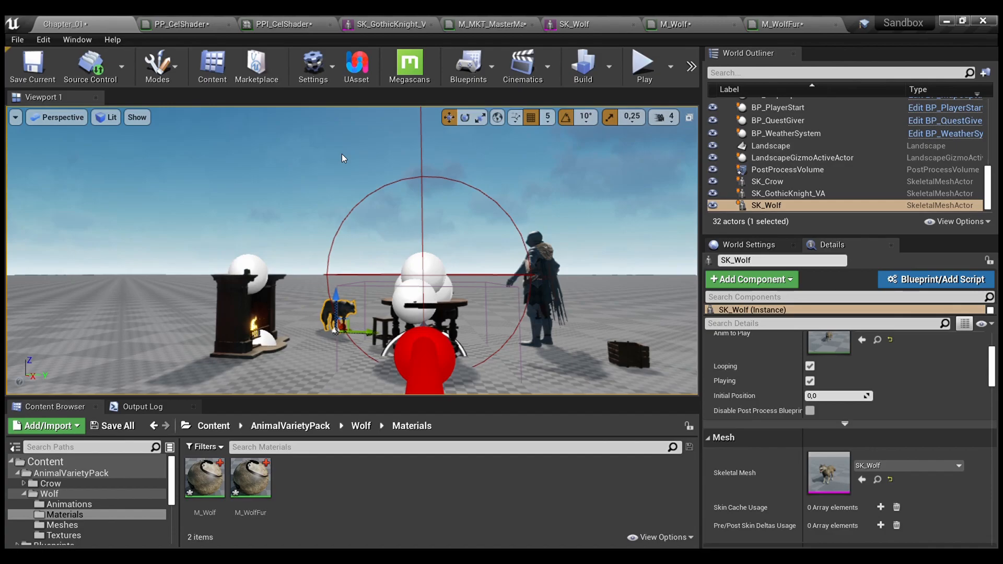
right_click_drag(337, 180, 360, 167)
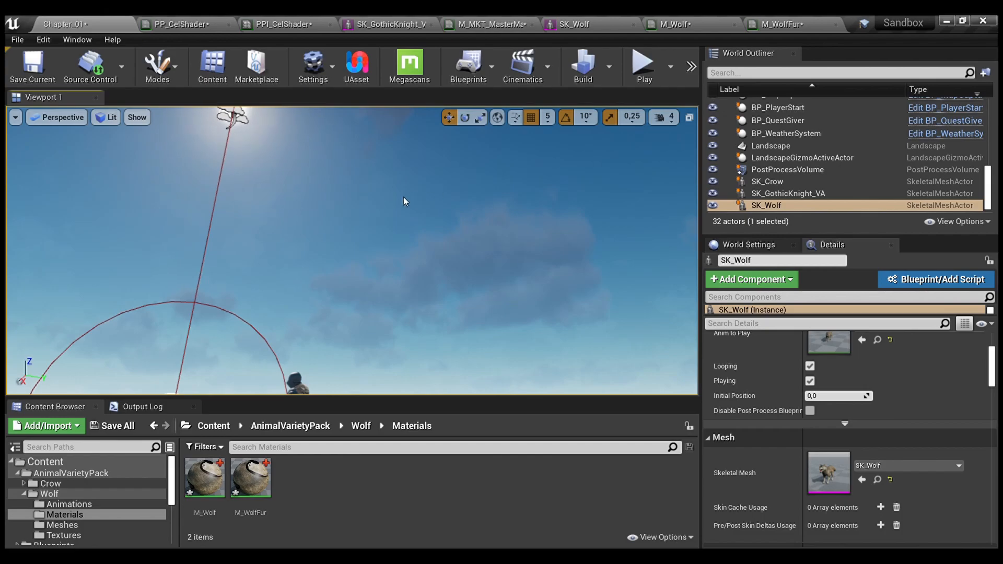
key("alt+p")
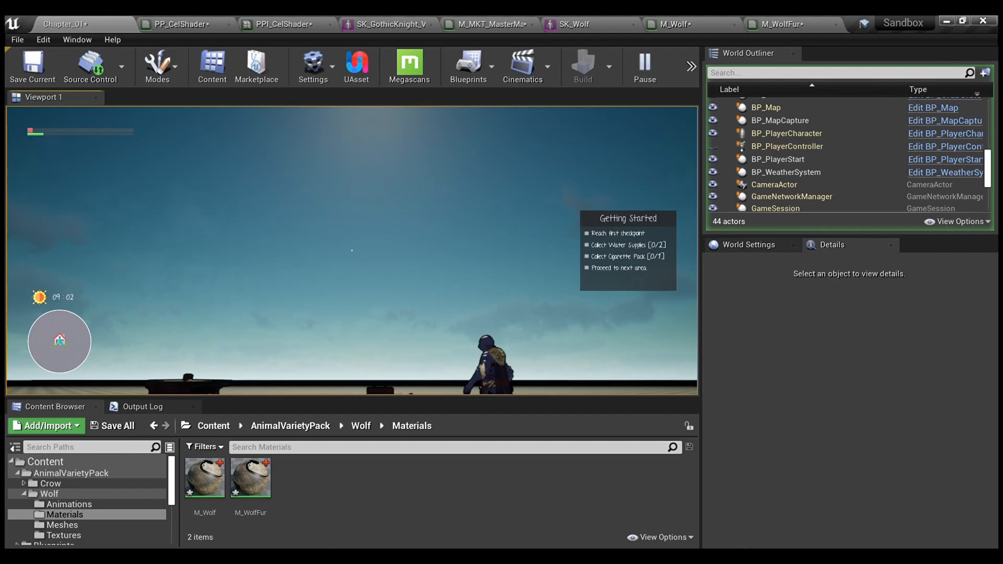
key("Escape")
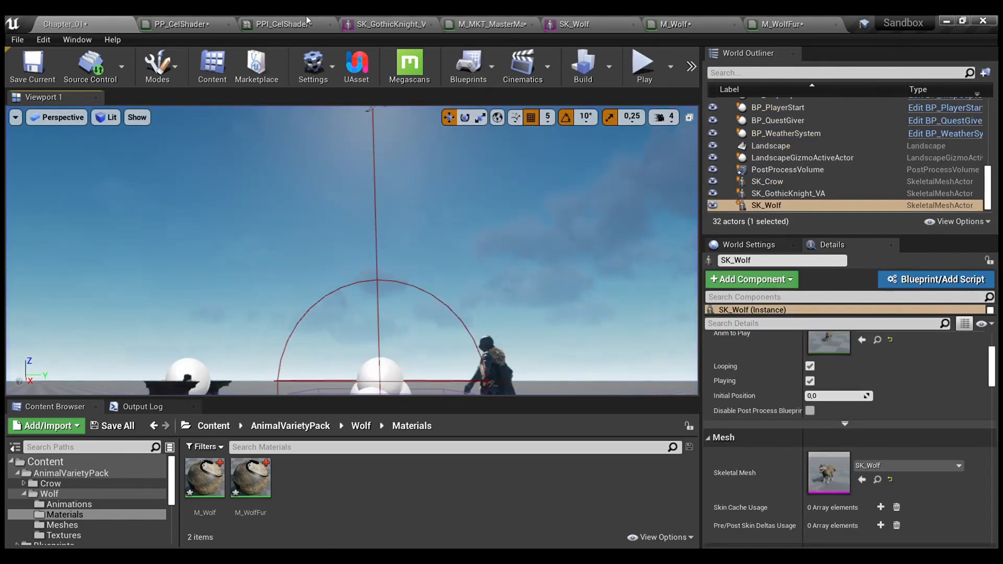
Set LightBlend to 10 in the PPI_CelShader instance.
left_click(274, 21)
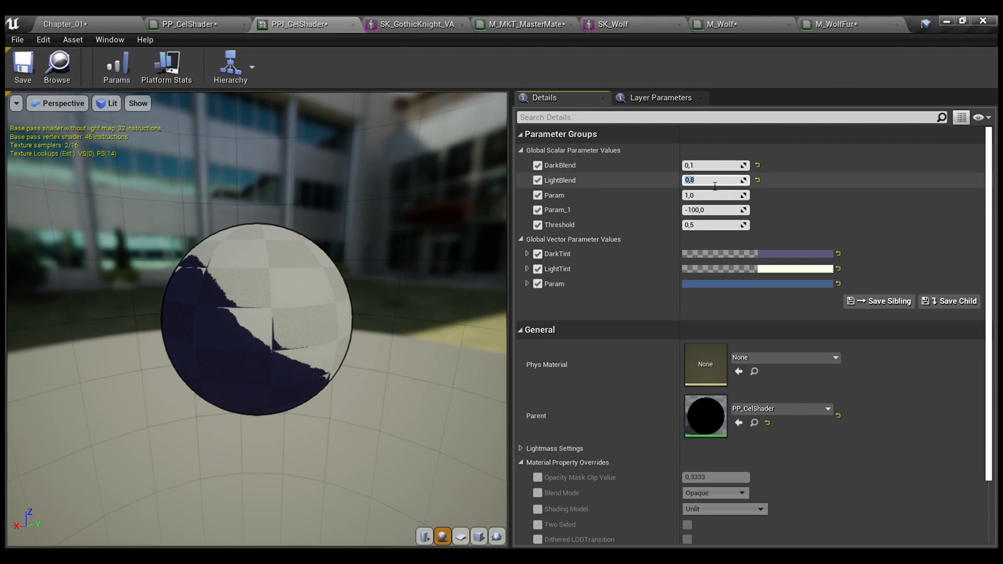
type("0")
key("Return")
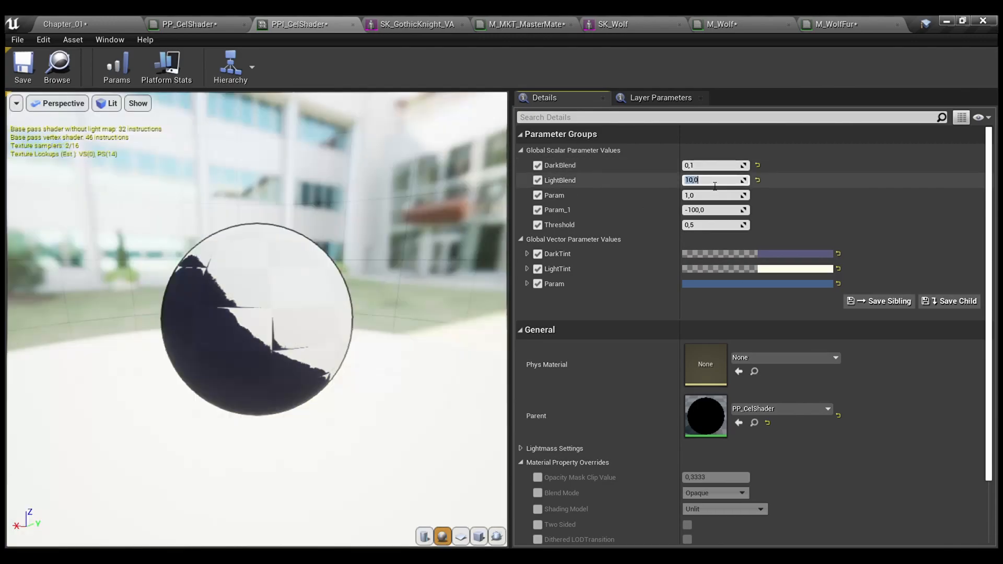
Try DarkBlend at 10 in the material instance, and set it to 0.
left_click(713, 165)
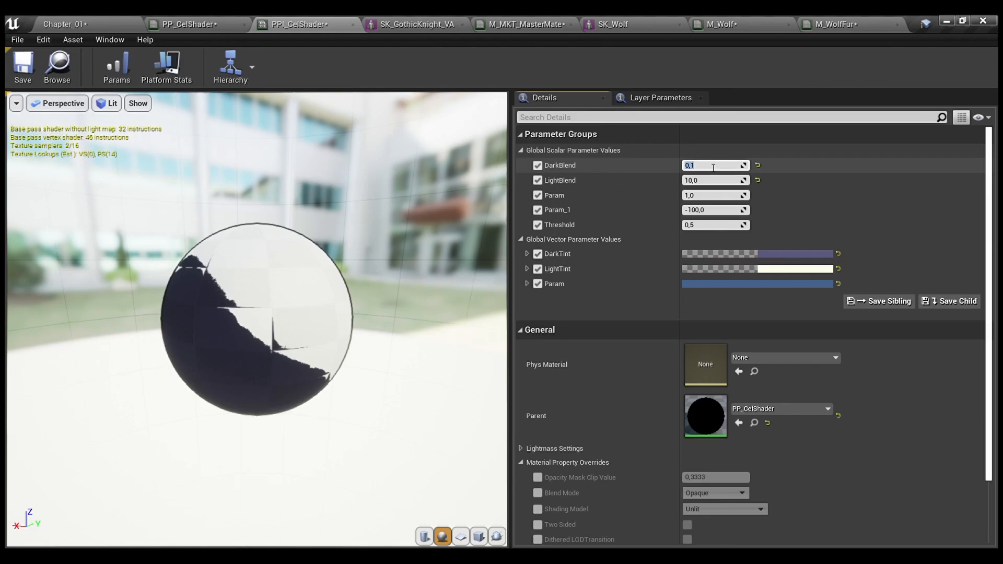
key("Return")
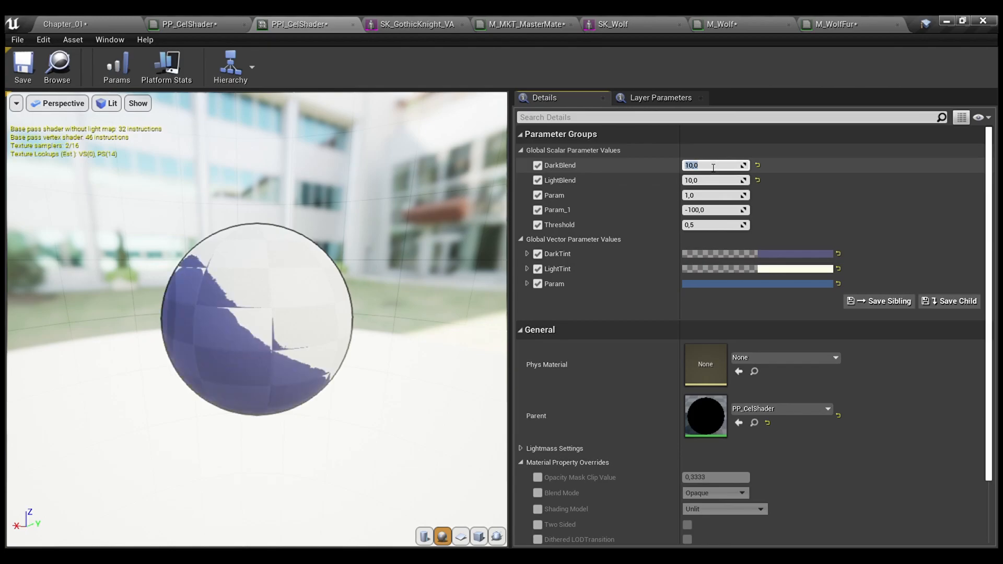
type("0")
key("Return")
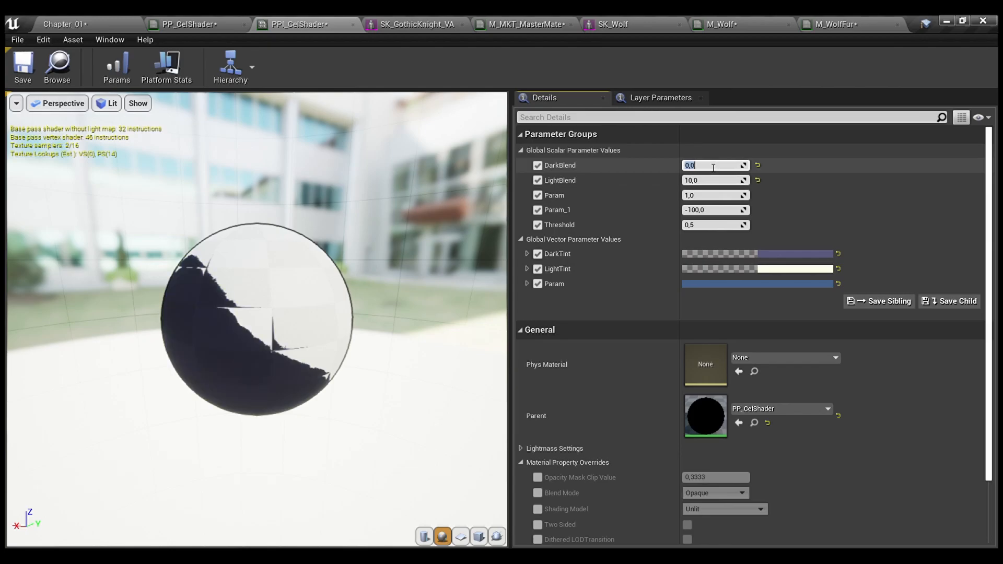
Set the red component of LightTint to 0 in the PPI_CelShader instance for a cyan tint.
left_click(770, 270)
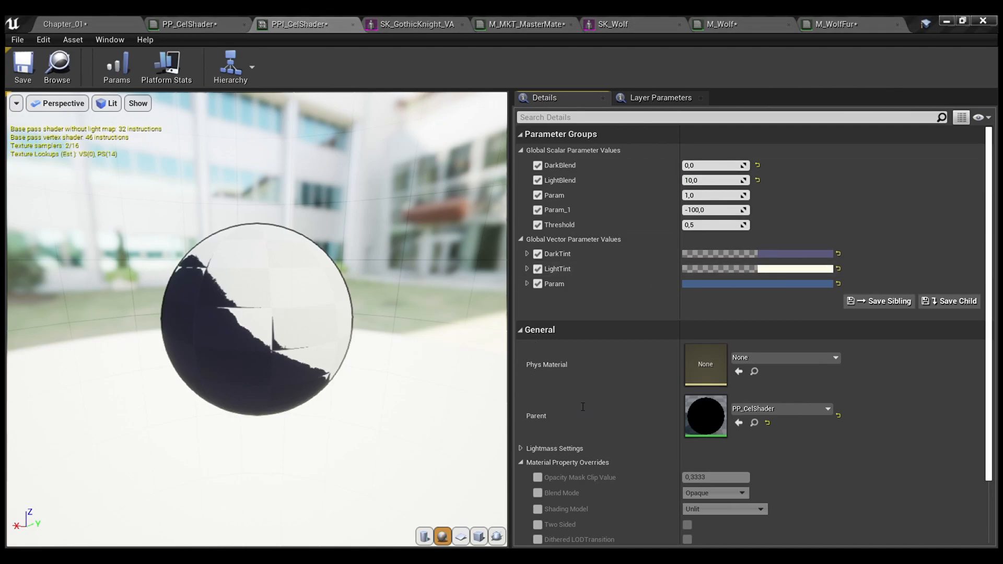
type("0")
key("Return")
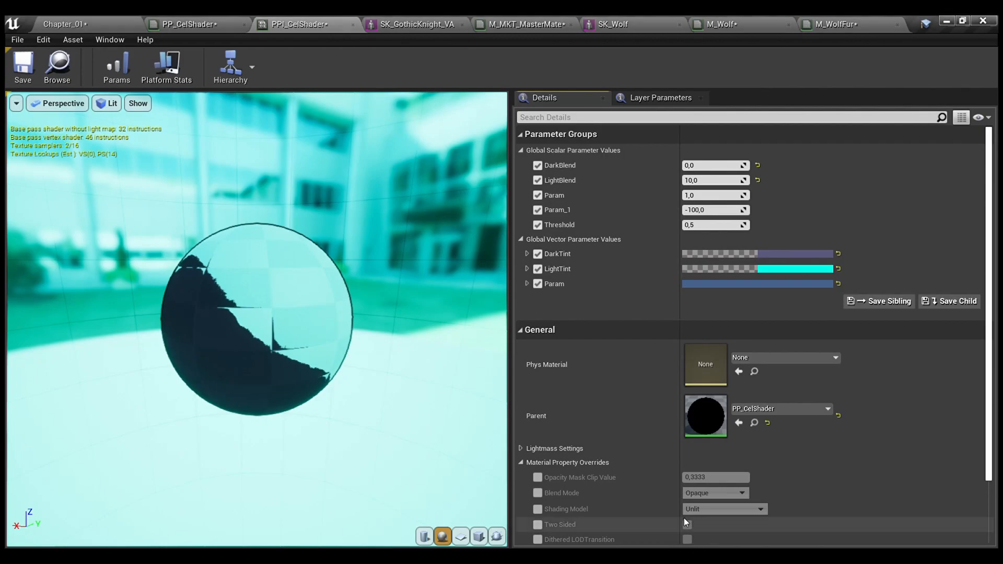
Play Chapter_01 facing the sky to examine how the cyan light tint affects it, and end the session.
left_click(106, 20)
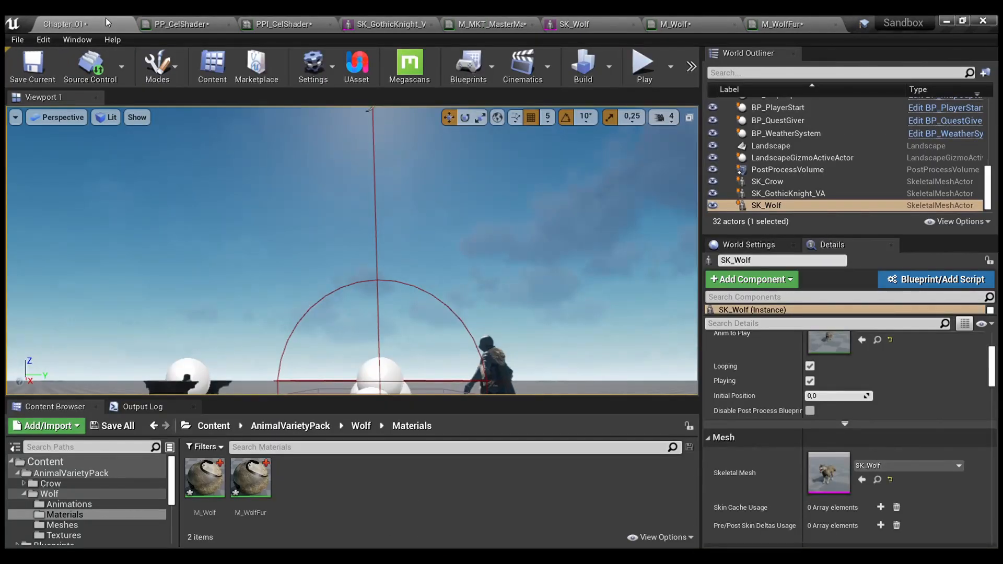
key("alt+p")
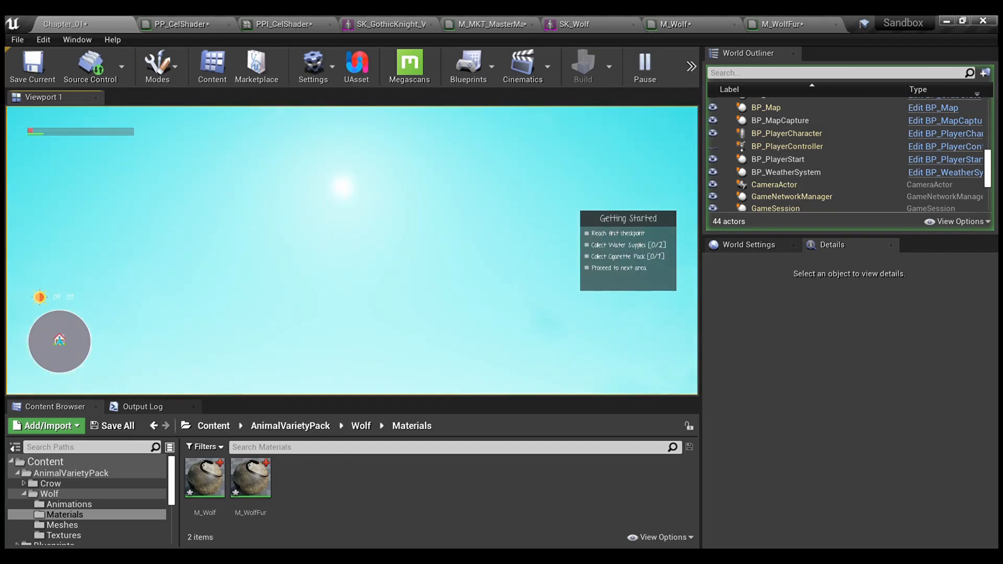
key("Escape")
In PP_CelShader, connect the outline Lerp's output to the A < B input of the If node that compares scene depth.
left_click(184, 23)
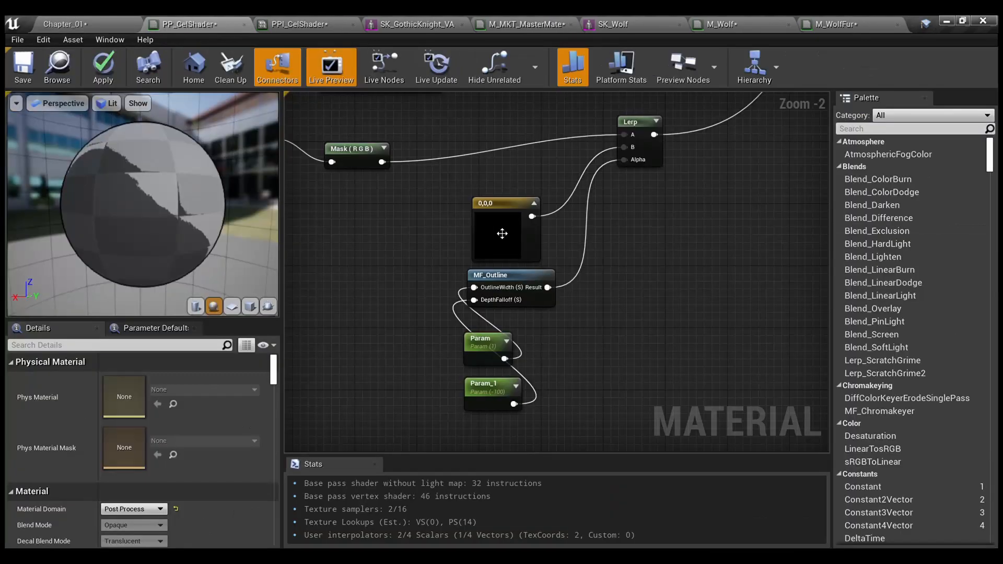
right_click_drag(642, 203, 850, 276)
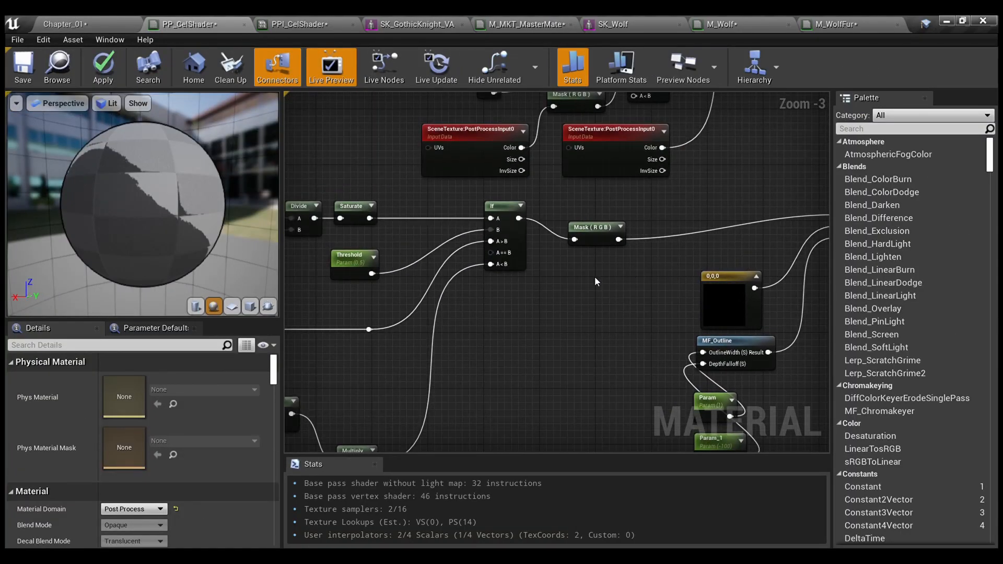
scroll(594, 277, "down", 1)
right_click_drag(594, 277, 583, 312)
right_click_drag(545, 213, 491, 292)
scroll(554, 314, "up", 2)
right_click_drag(570, 359, 453, 329)
left_click_drag(704, 333, 448, 200)
Connect the scene-depth If node's output to the final material node and apply the material.
scroll(565, 189, "down", 1)
right_click_drag(595, 179, 497, 335)
left_click_drag(390, 311, 468, 159)
right_click_drag(431, 176, 933, 76)
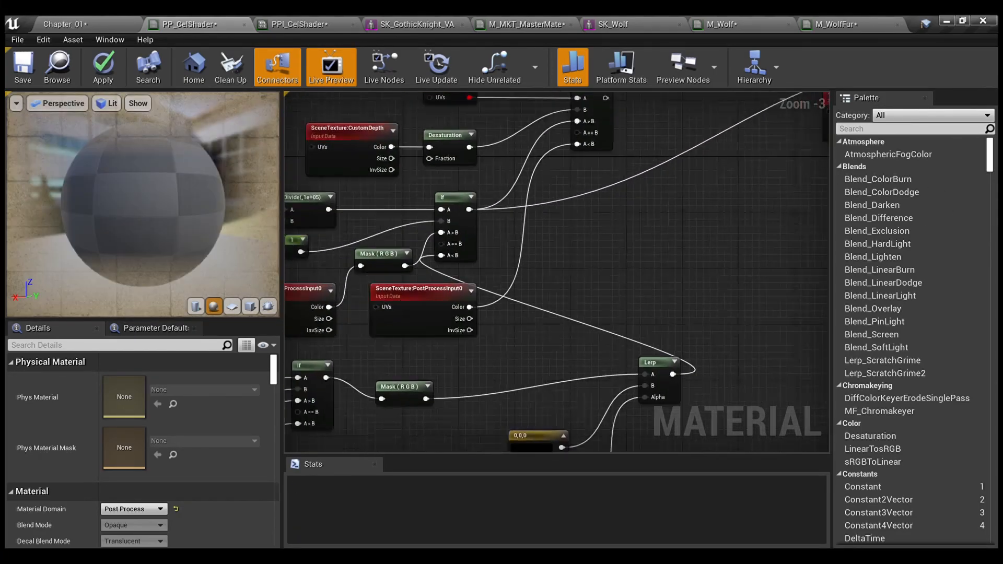
right_click_drag(414, 171, 567, 126)
left_click(114, 67)
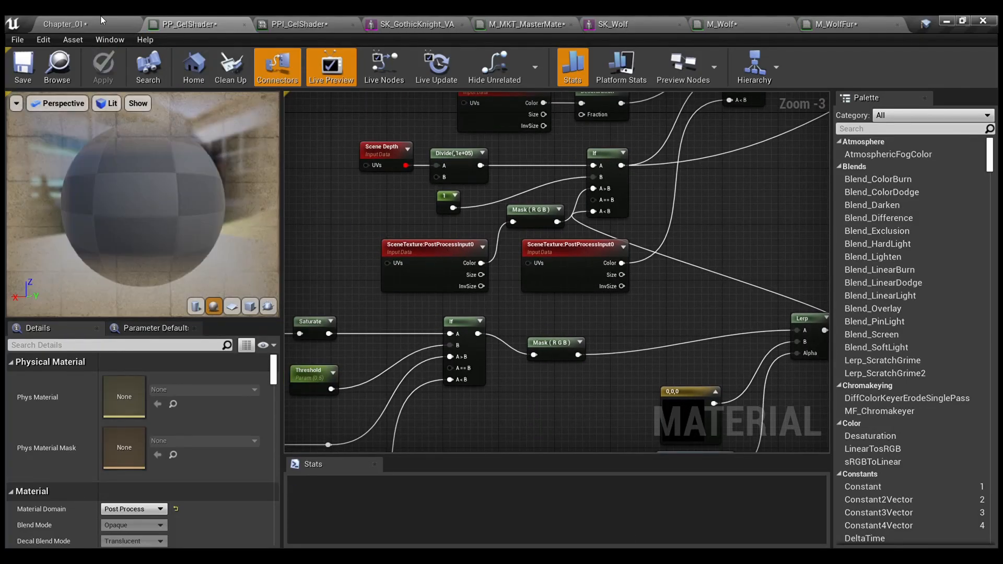
Play Chapter_01 to compare the shading of the sky with the ground and props, and end the session.
left_click(100, 15)
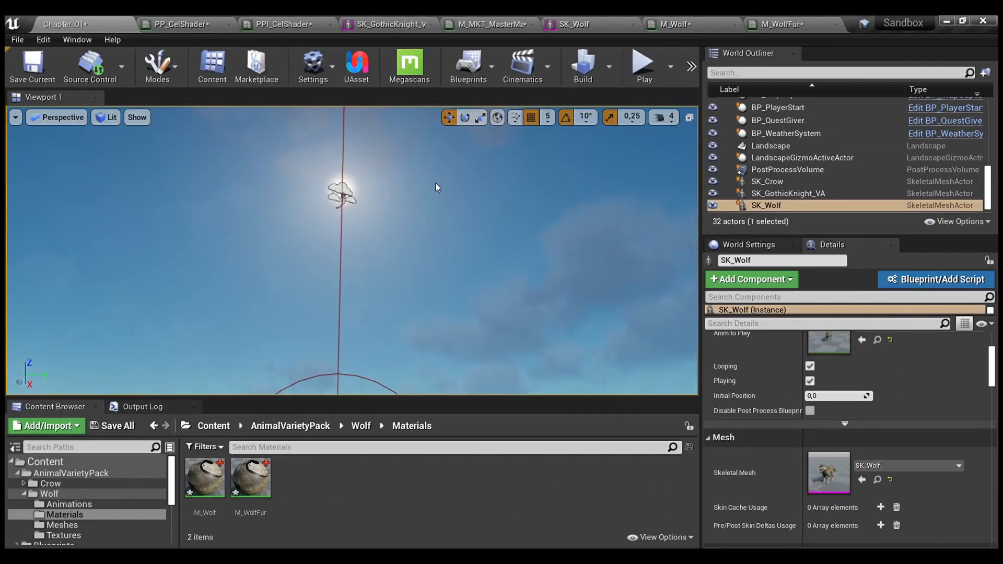
key("alt+p")
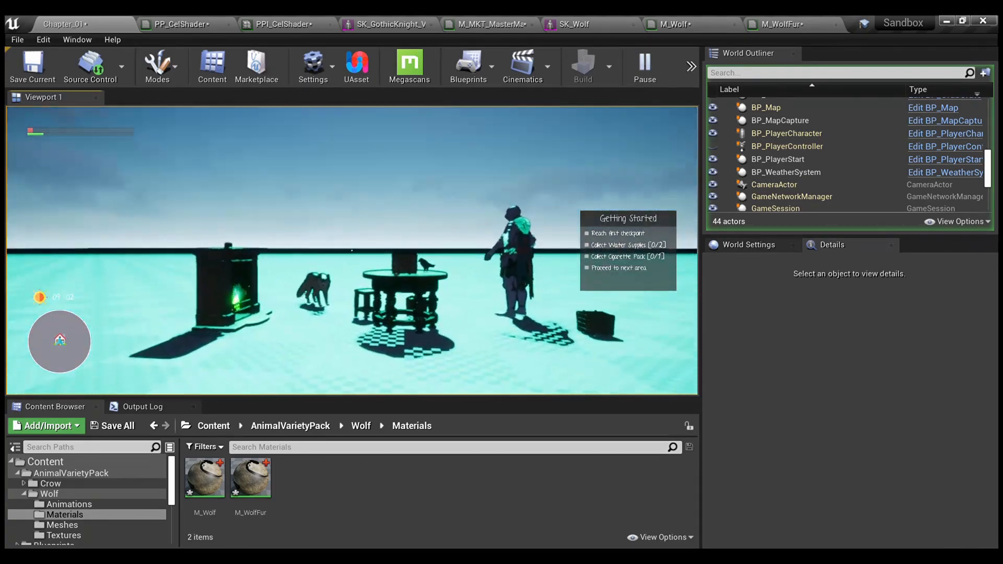
key("Escape")
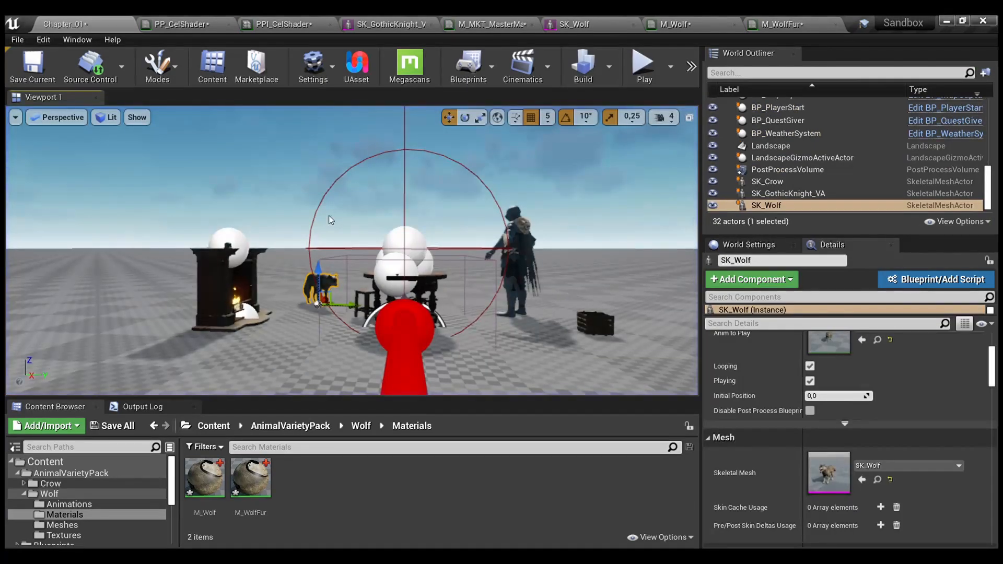
Examine the PP_CelShader nodes that desaturate and divide the scene textures and compare the result with Threshold.
left_click(198, 25)
scroll(712, 251, "down", 2)
right_click_drag(712, 235, 817, 127)
scroll(592, 205, "up", 2)
right_click_drag(657, 241, 821, 230)
scroll(649, 263, "up", 1)
right_click_drag(650, 263, 351, 295)
right_click_drag(623, 318, 671, 288)
left_click_drag(372, 130, 670, 302)
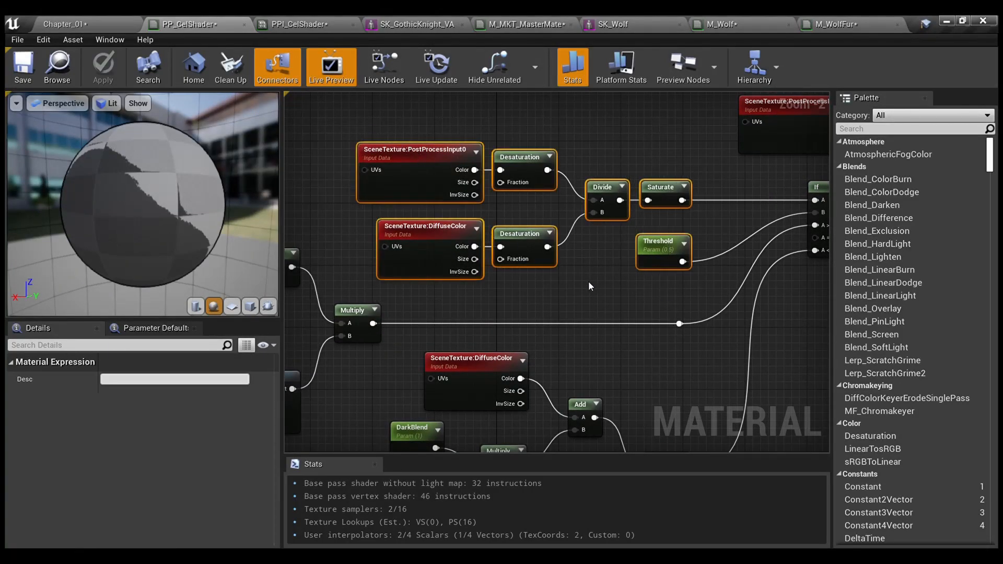
left_click(588, 278)
Examine the light and dark colour branches with their blend parameters, tints and MakeFloat4 nodes feeding the If.
right_click_drag(586, 298, 825, 191)
right_click_drag(682, 269, 317, 308)
right_click_drag(710, 220, 576, 276)
left_click_drag(688, 303, 459, 183)
right_click_drag(464, 235, 828, 156)
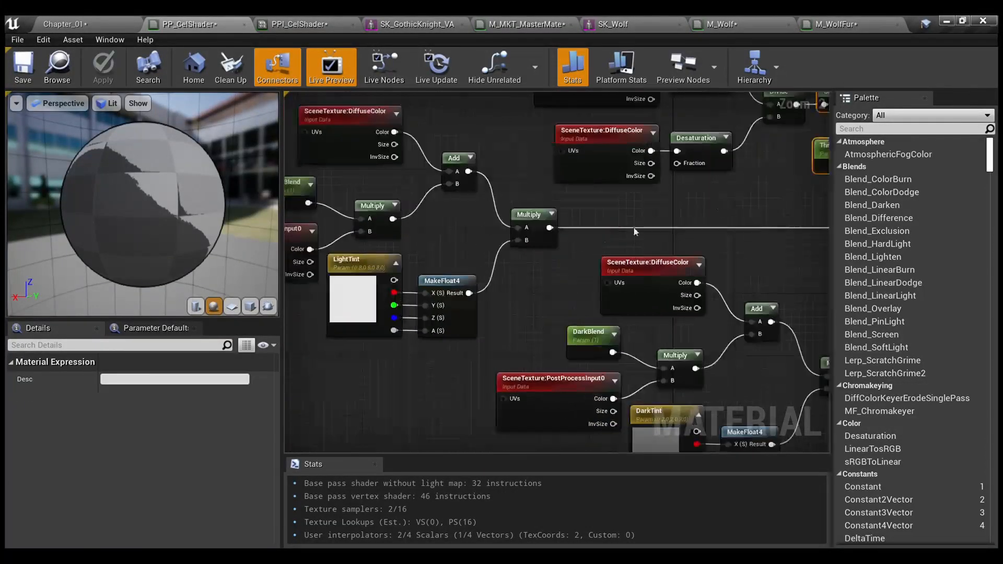
right_click_drag(528, 261, 650, 290)
left_click_drag(324, 125, 643, 353)
right_click_drag(644, 353, 388, 179)
right_click_drag(708, 300, 691, 362)
left_click_drag(715, 403, 406, 194)
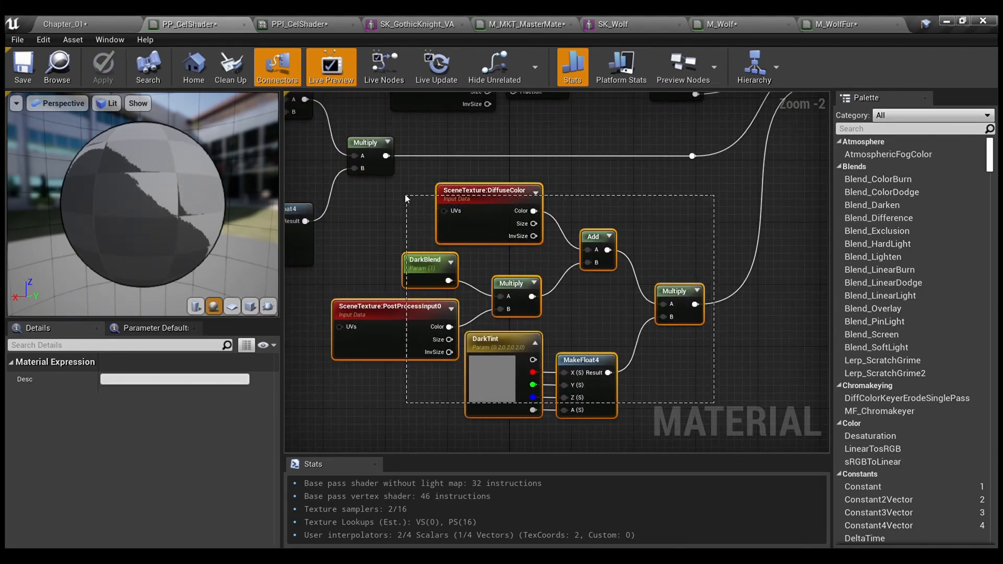
right_click_drag(689, 211, 401, 349)
Open the MF_Outline function from the material graph and examine its overall node network.
right_click_drag(588, 201, 592, 239)
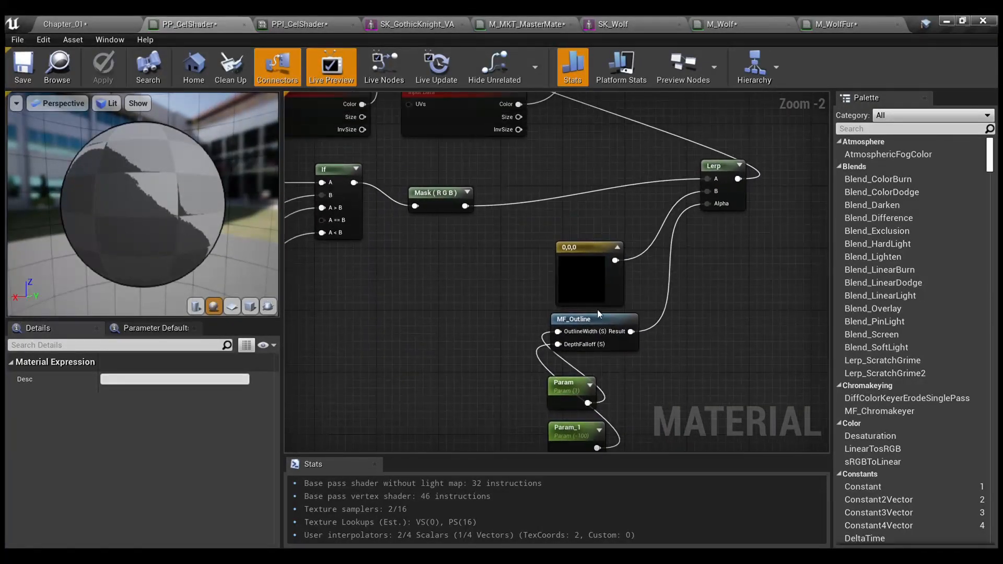
scroll(605, 293, "up", 1)
right_click_drag(668, 373, 617, 292)
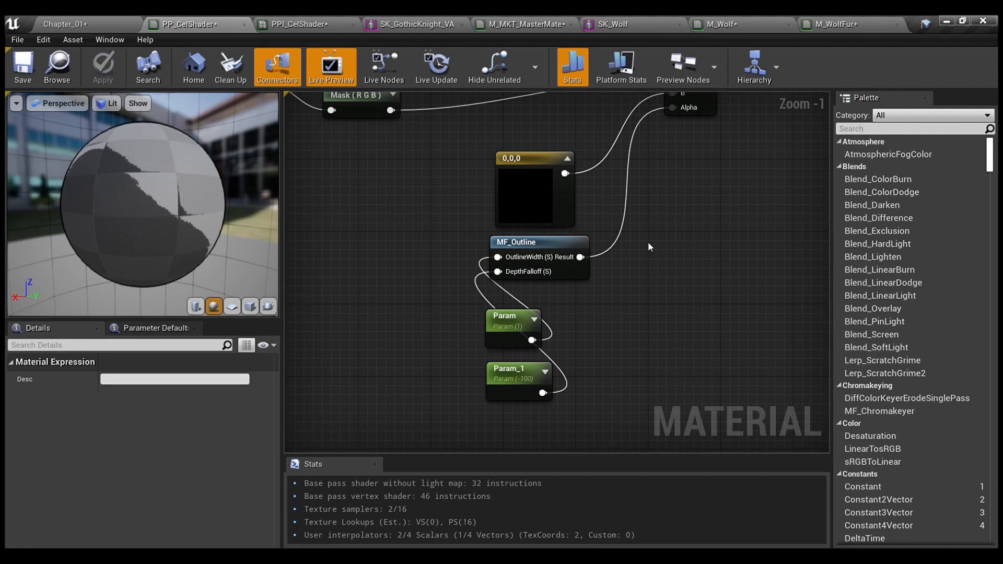
double_click(553, 246)
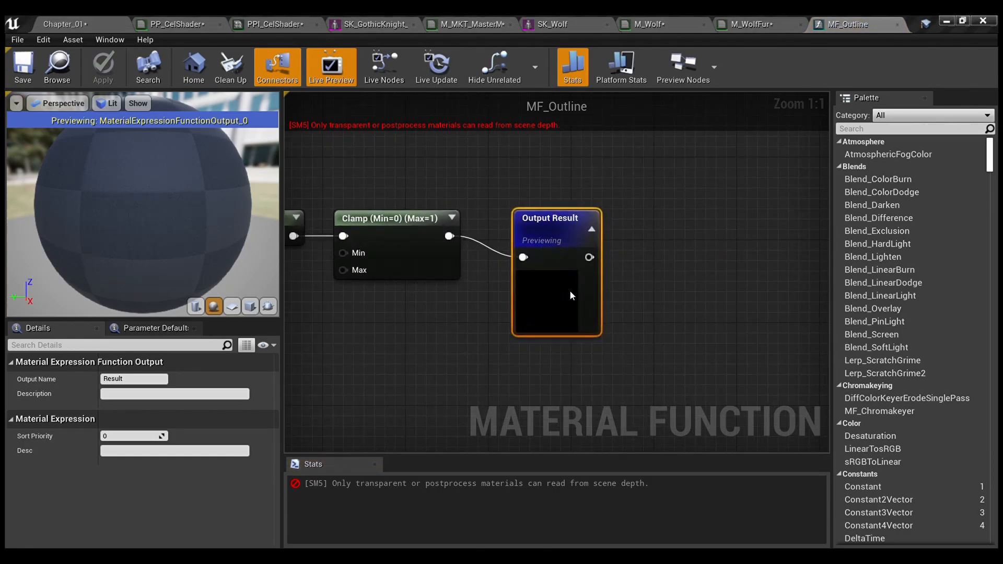
scroll(436, 294, "down", 1)
right_click_drag(431, 295, 680, 300)
left_click(633, 309)
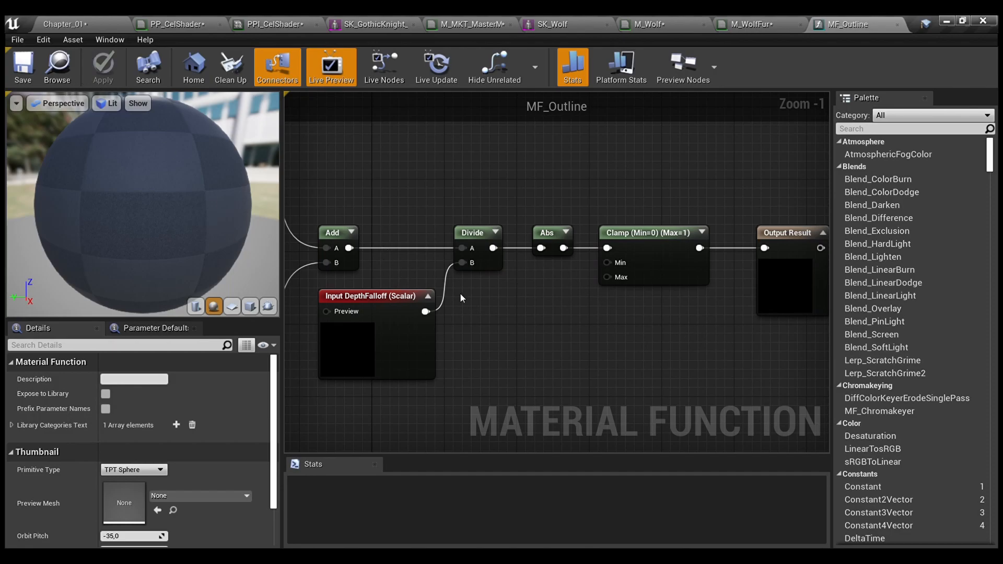
scroll(561, 340, "down", 10)
scroll(661, 321, "up", 7)
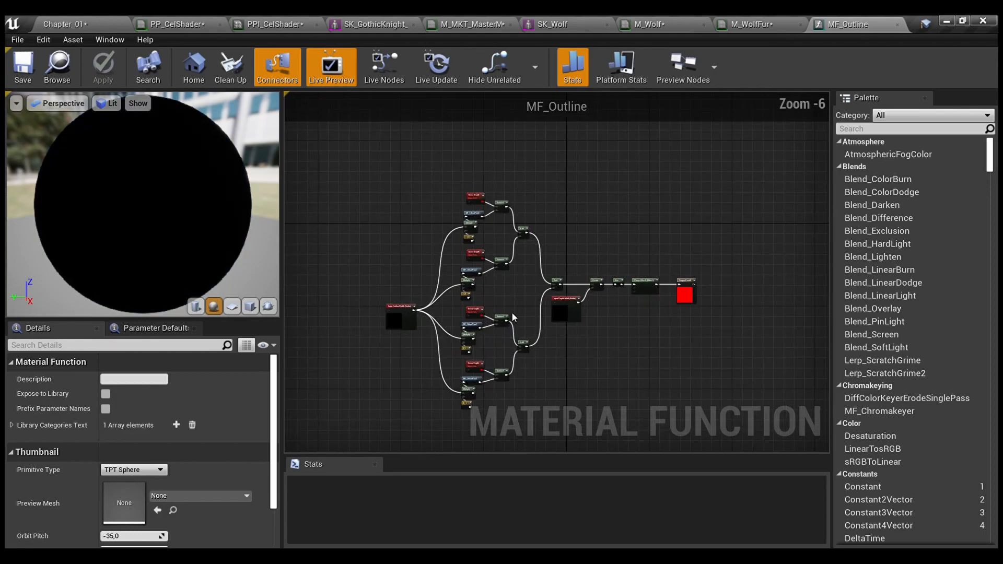
right_click_drag(521, 278, 667, 261)
right_click_drag(478, 230, 322, 321)
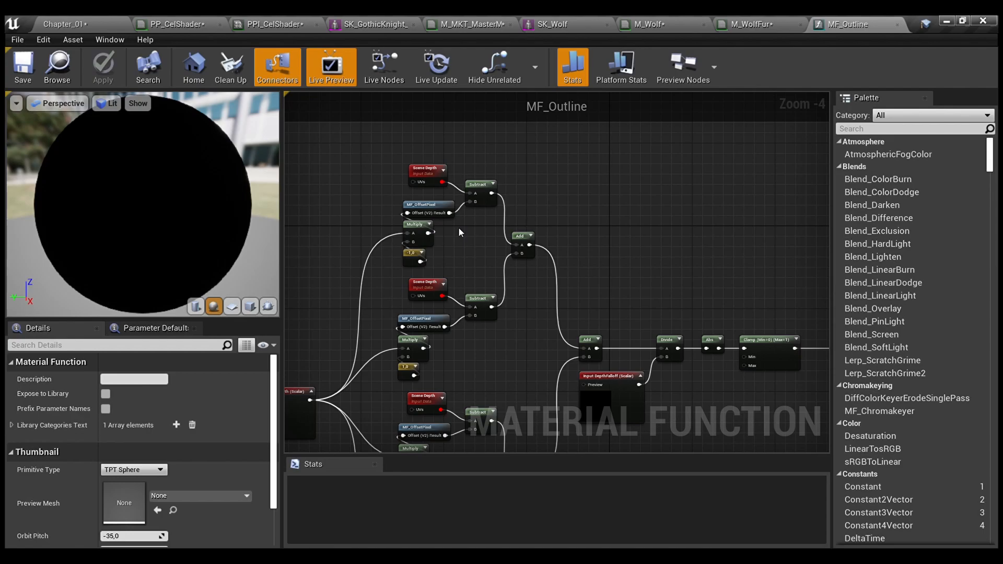
Examine the Scene Depth and MF_OffsetPixel subtractions and the Add nodes that combine them in MF_Outline.
scroll(459, 227, "up", 2)
right_click_drag(459, 227, 491, 151)
right_click_drag(556, 311, 478, 277)
scroll(479, 277, "down", 2)
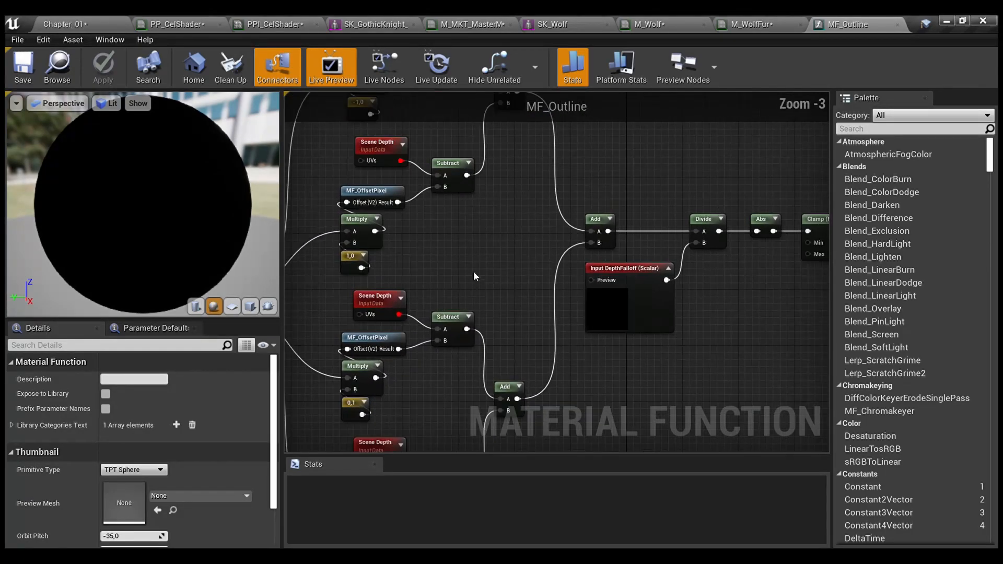
left_click(497, 183)
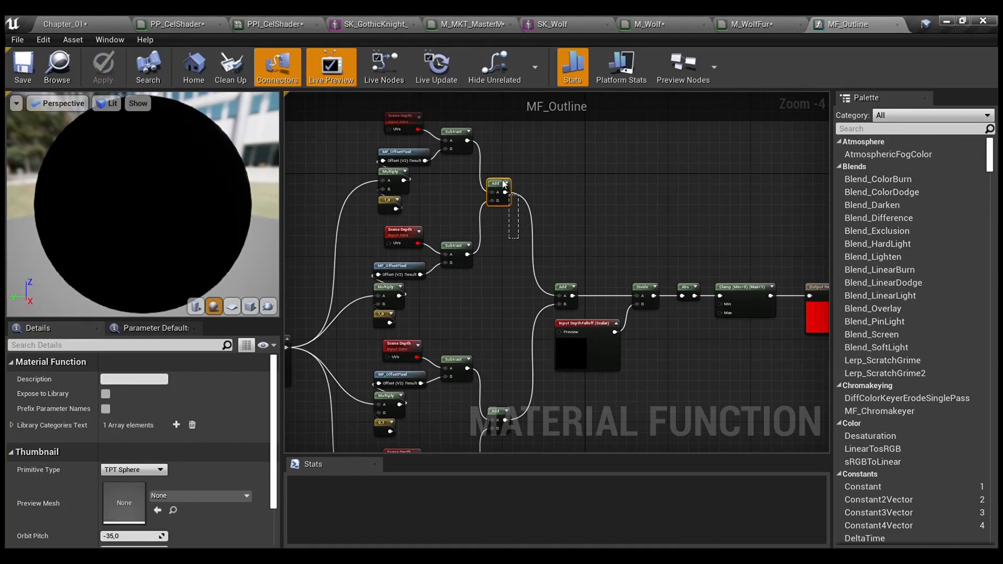
right_click_drag(508, 433, 502, 343)
left_click(500, 338)
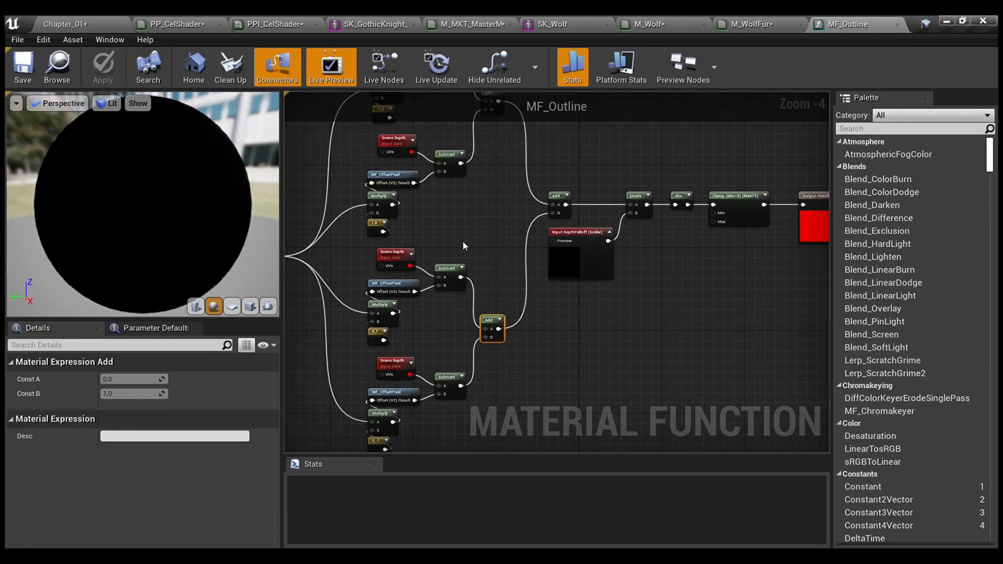
left_click(476, 224)
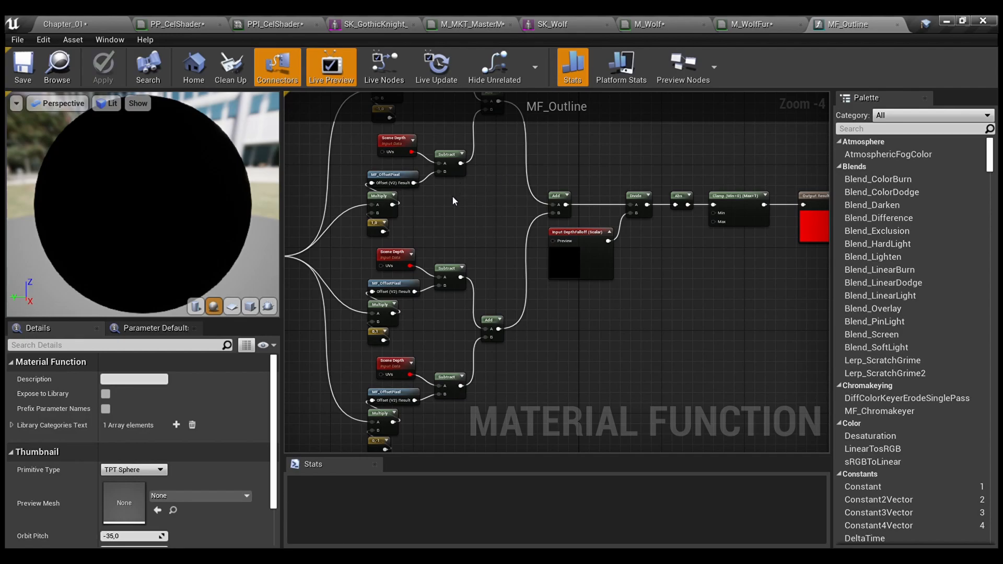
Examine how MF_Outline divides the sum by DepthFalloff and passes it through Abs and Clamp to the output.
scroll(534, 240, "up", 3)
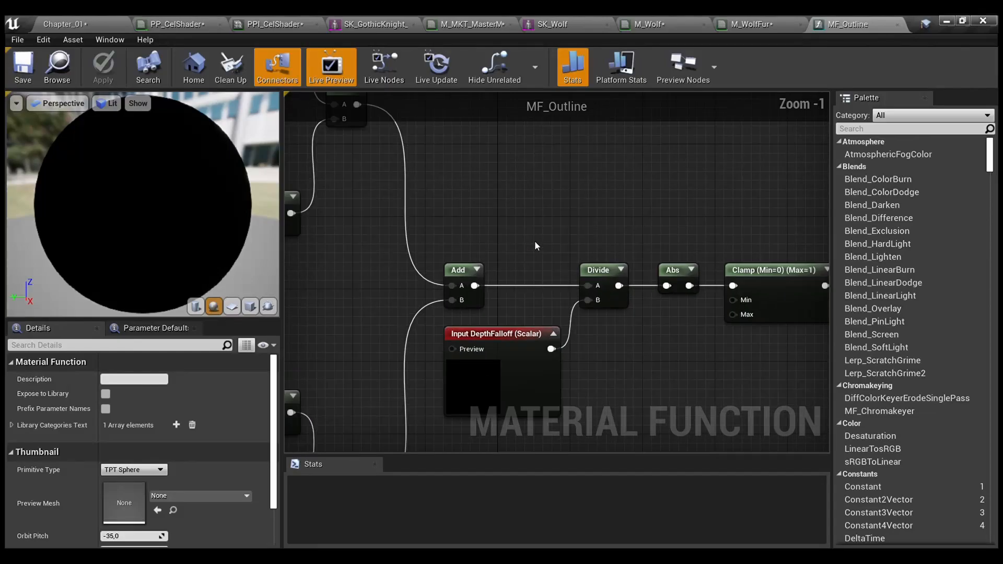
right_click_drag(542, 227, 481, 227)
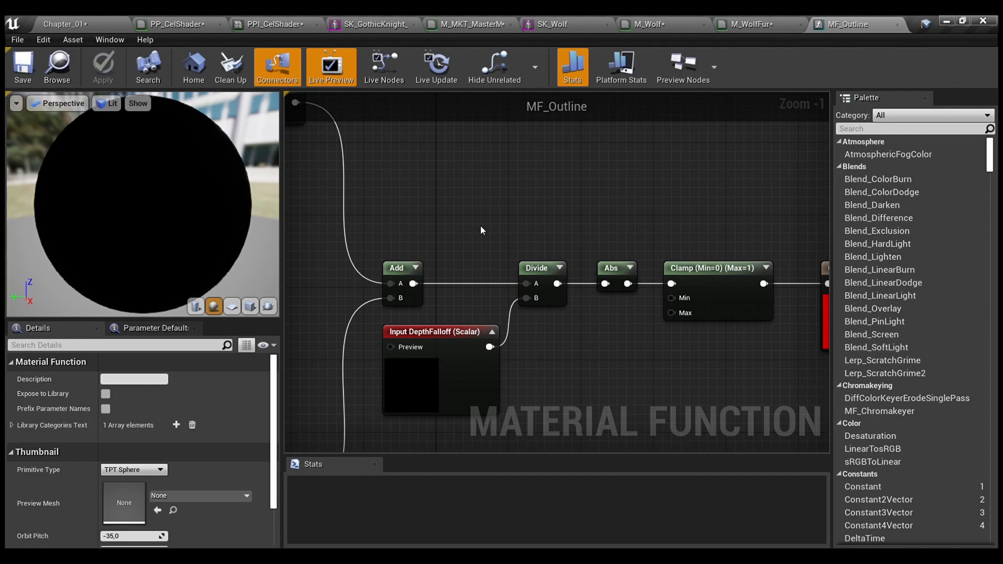
right_click_drag(600, 215, 443, 209)
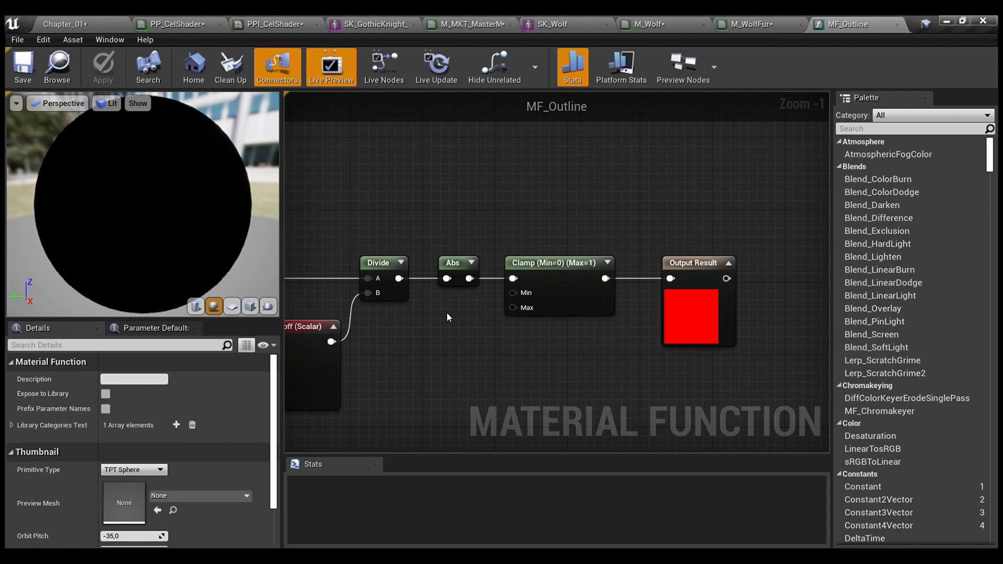
Open the MF_OffsetPixel function from MF_Outline and examine how it offsets the Scene Depth coordinates.
scroll(446, 312, "down", 1)
right_click_drag(446, 313, 783, 313)
left_click(482, 278)
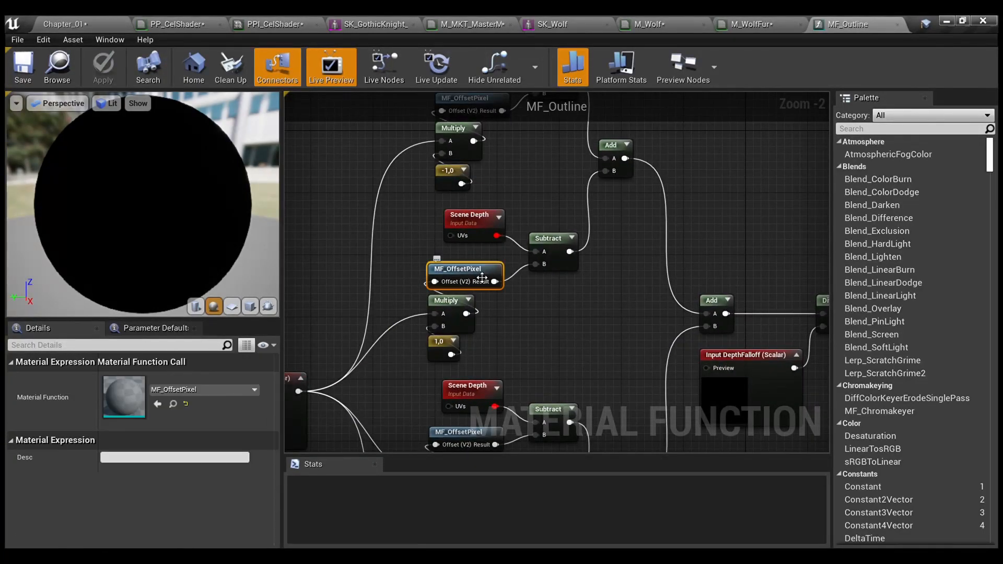
double_click(481, 278)
scroll(561, 285, "down", 2)
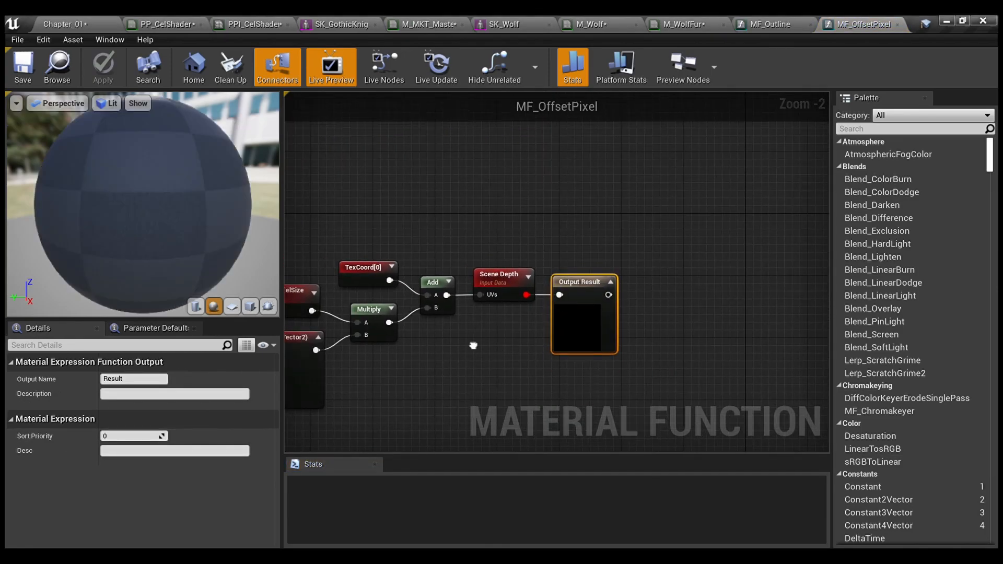
scroll(624, 314, "up", 1)
left_click(601, 317)
scroll(601, 317, "up", 1)
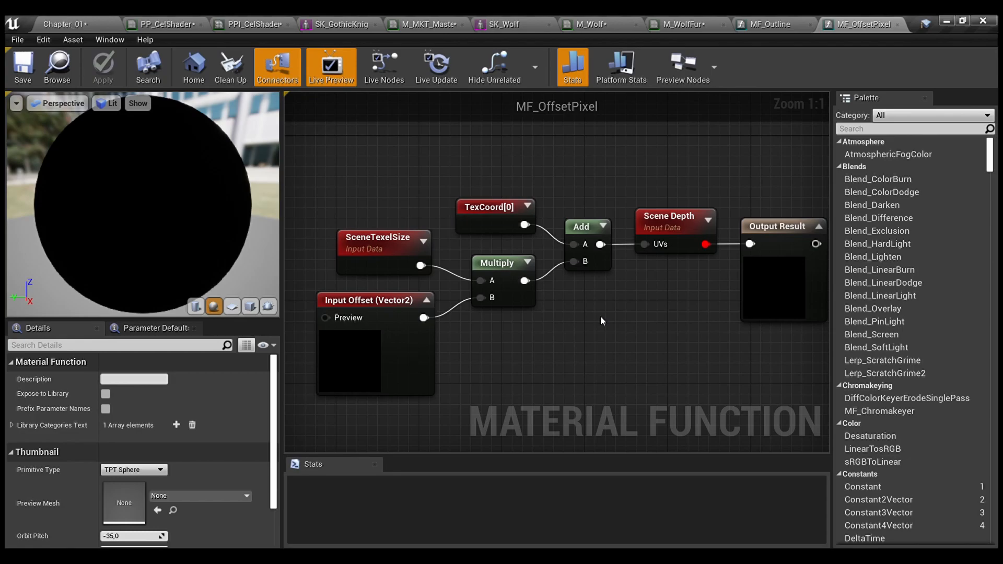
Close the MF_OffsetPixel and MF_Outline functions and return to the PP_CelShader graph.
left_click(896, 26)
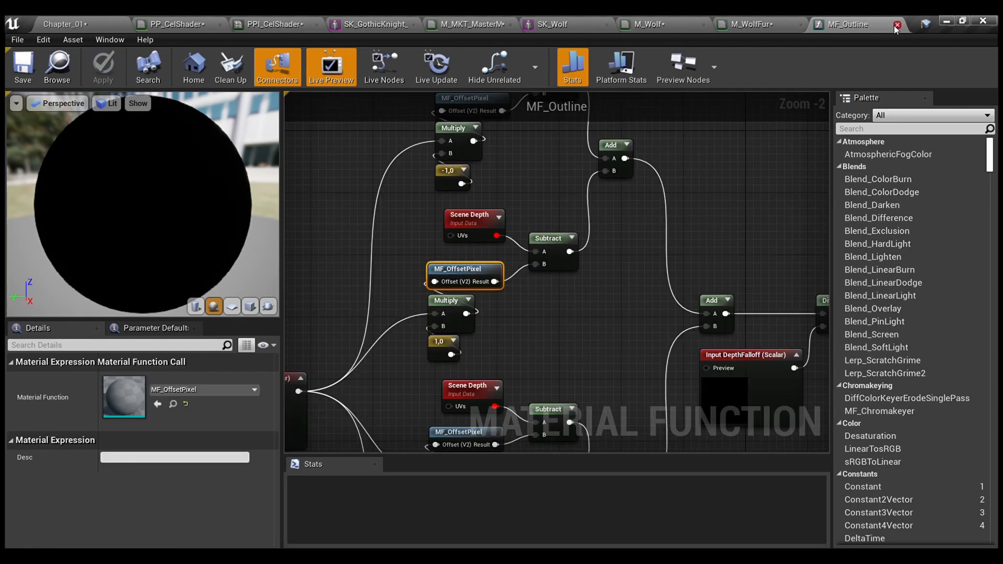
left_click(898, 25)
left_click(183, 21)
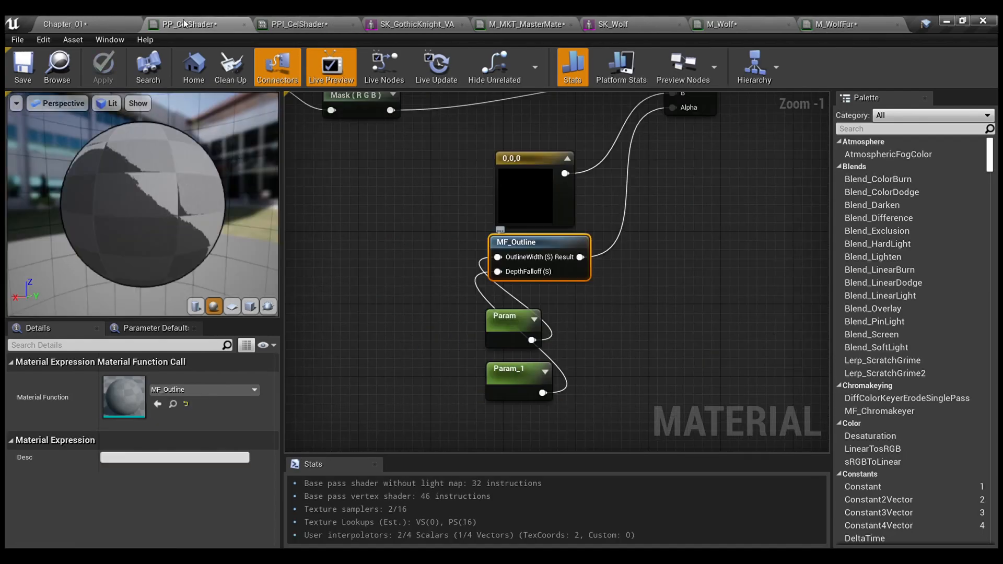
Place Param and Param_1 to the left of MF_Outline below the black colour, and align the Lerp with Mask (RGB).
left_click(652, 214)
scroll(651, 209, "down", 2)
right_click_drag(650, 193, 693, 197)
left_click_drag(630, 368, 466, 280)
left_click_drag(585, 250, 564, 281)
right_click_drag(563, 281, 538, 265)
scroll(673, 202, "up", 2)
left_click_drag(698, 155, 687, 173)
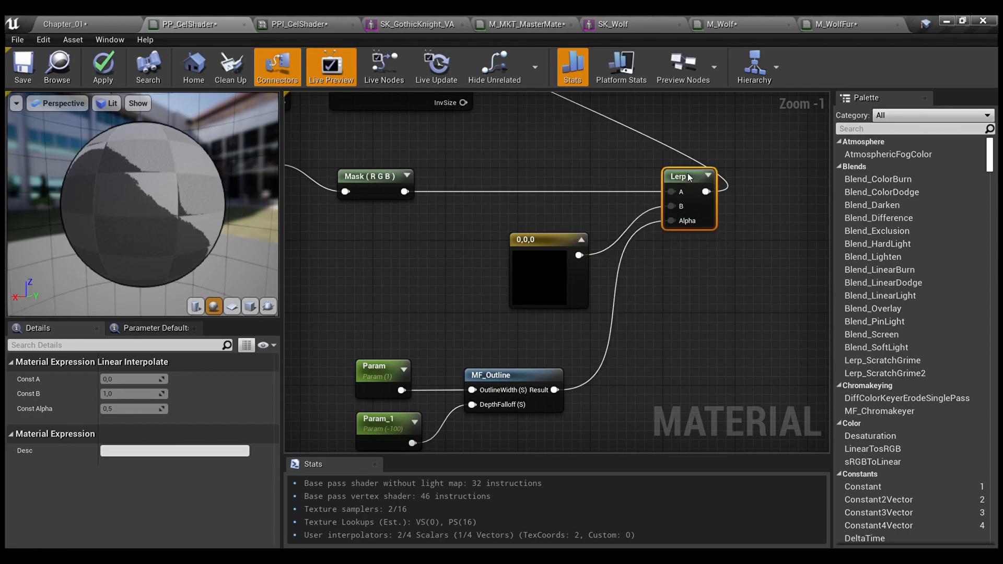
Move the black colour, MF_Outline and its two parameters together further left of the Lerp.
right_click_drag(612, 398, 695, 308)
left_click_drag(673, 348, 453, 155)
left_click_drag(624, 163, 462, 163)
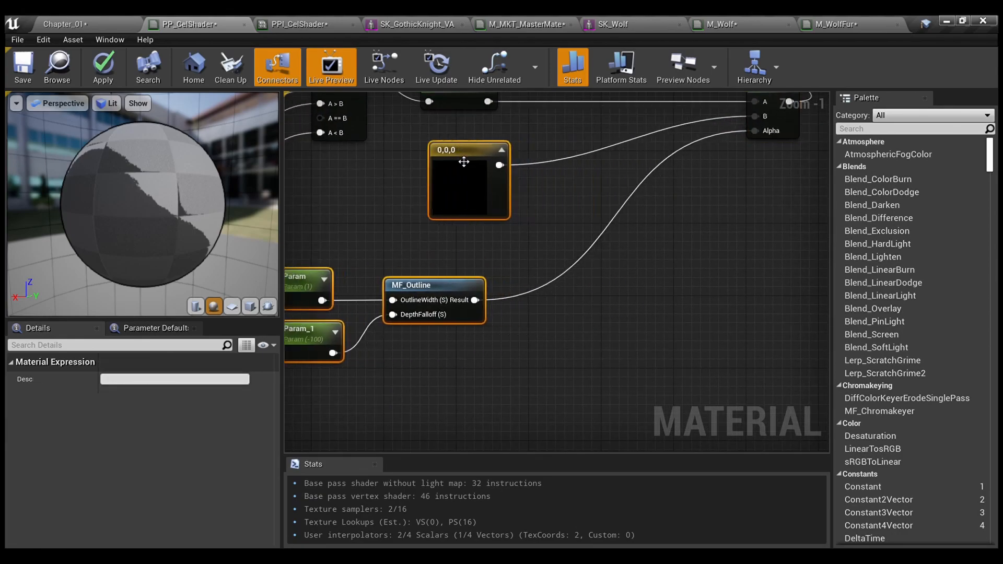
Align the If and Mask (RGB) nodes in a straight line and move the Lerp close beside the black colour.
right_click_drag(475, 138, 668, 259)
right_click_drag(601, 235, 551, 217)
left_click_drag(609, 191, 609, 164)
right_click_drag(642, 208, 485, 196)
left_click_drag(751, 196, 569, 261)
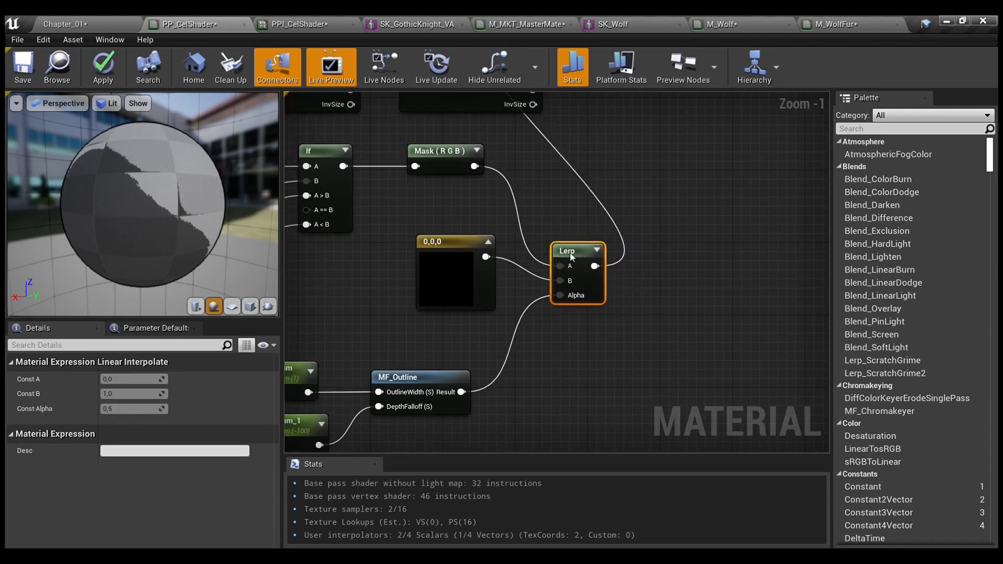
Move Param, Param_1 and MF_Outline together to sit directly below the black colour, beside the Lerp.
scroll(561, 280, "down", 2)
right_click_drag(485, 425, 661, 365)
left_click_drag(661, 366, 530, 297)
left_click_drag(618, 298, 633, 269)
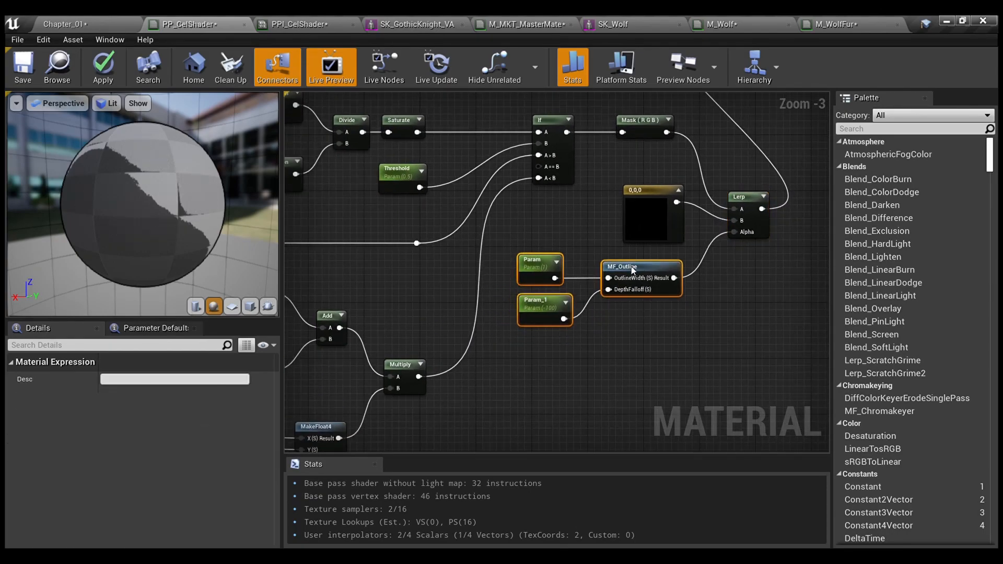
Move the If fed by the divided Scene Depth to the right, above and past the Lerp.
right_click_drag(753, 256, 652, 370)
right_click_drag(629, 214, 584, 330)
left_click_drag(556, 190, 697, 190)
right_click_drag(572, 211, 619, 167)
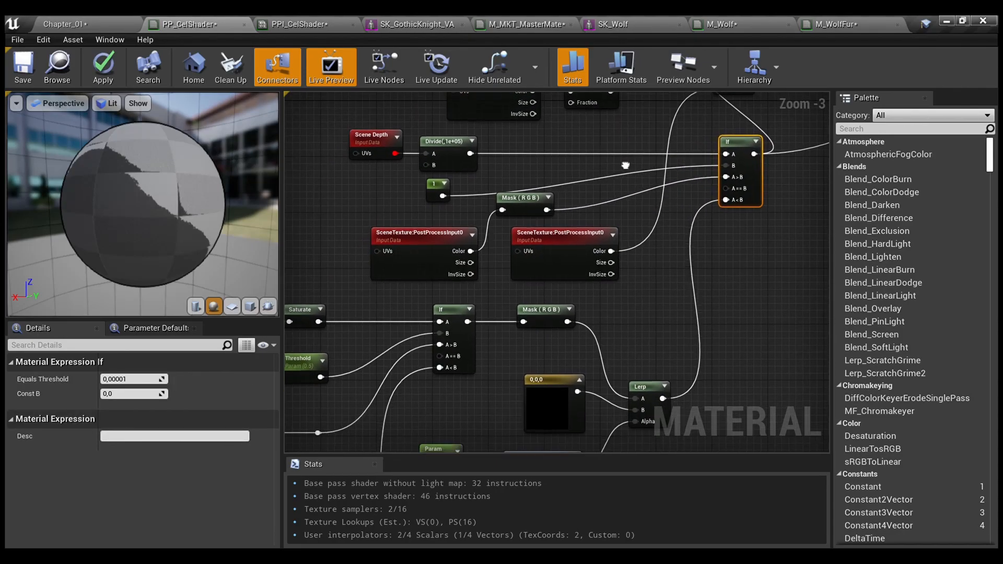
Place the unmasked PostProcessInput0 above the divided Scene Depth row and shift the CustomDepth comparison's If further right.
left_click_drag(592, 239, 627, 131)
right_click_drag(709, 204, 608, 352)
left_click_drag(638, 182, 742, 160)
right_click_drag(590, 237, 677, 197)
left_click_drag(641, 215, 517, 144)
left_click_drag(569, 194, 548, 153)
right_click_drag(573, 252, 545, 202)
left_click_drag(545, 201, 586, 158)
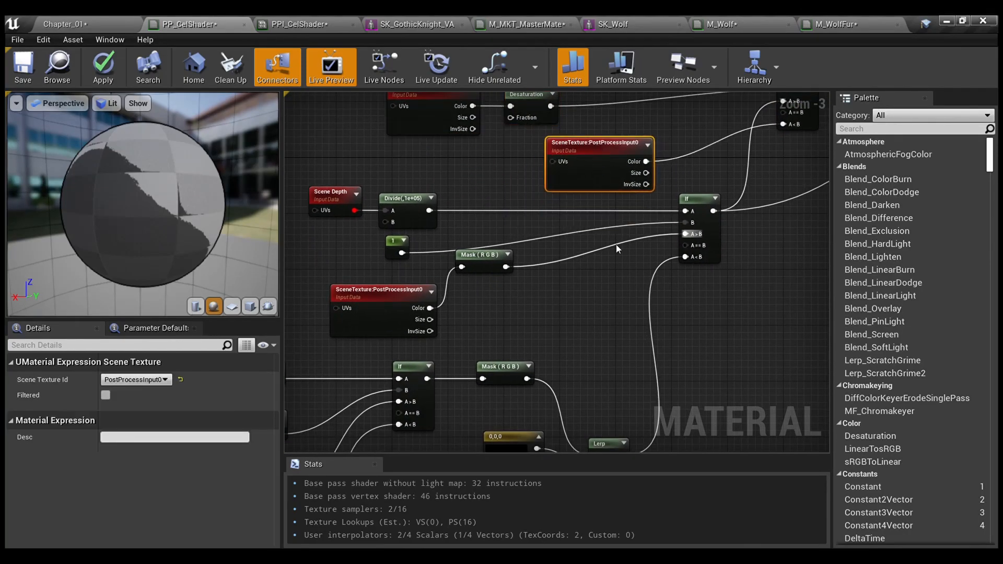
Move the Mask (RGB), its PostProcessInput0 and the constant 1 closer to the divided Scene Depth If.
left_click_drag(481, 266, 551, 288)
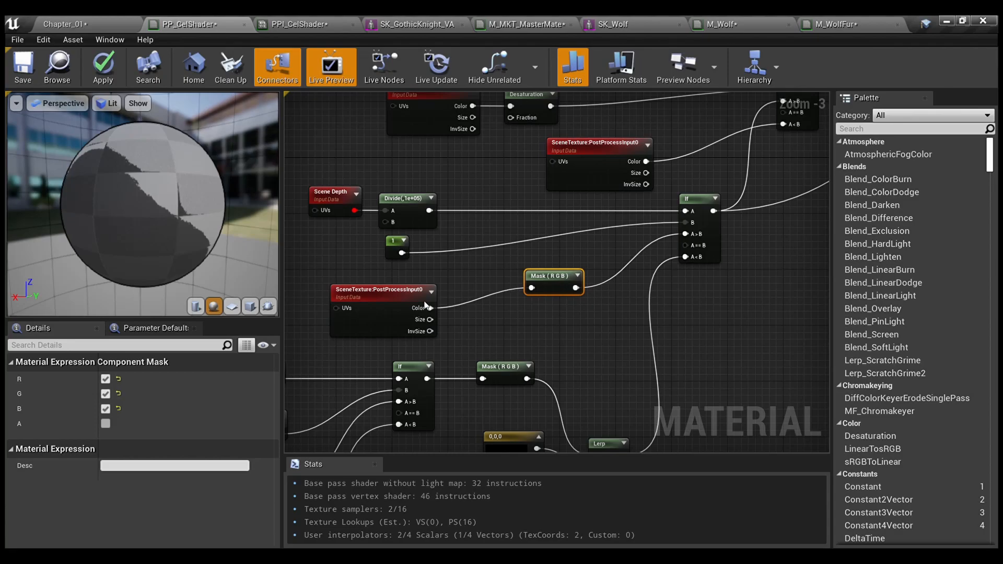
left_click_drag(414, 306, 462, 305)
left_click_drag(394, 253, 443, 266)
Review the group of Scene Depth, Divide, constant 1, PostProcessInput0 and Mask (RGB) nodes feeding the If by selecting them together.
right_click_drag(622, 315, 650, 309)
scroll(650, 309, "up", 1)
left_click(309, 179)
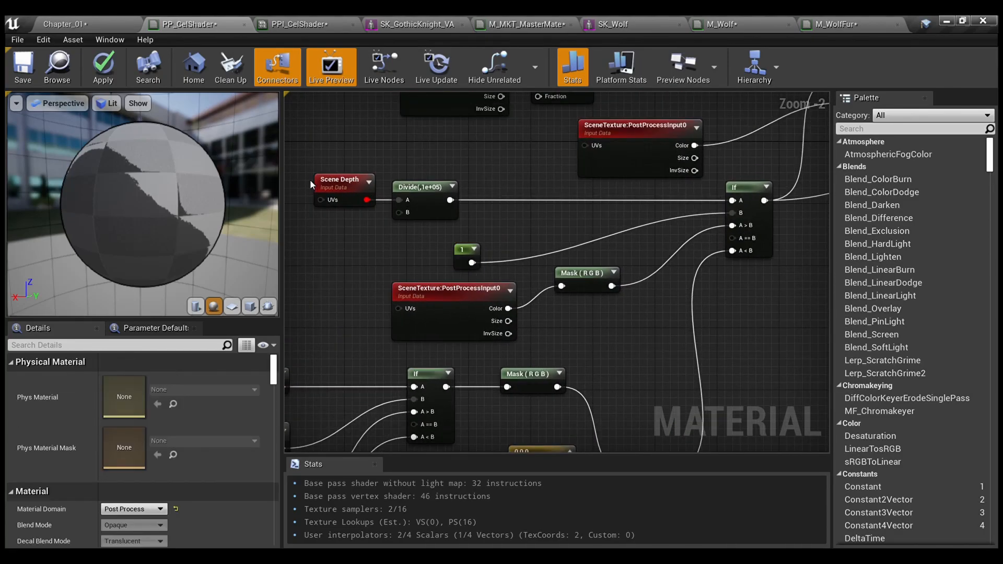
left_click_drag(322, 182, 557, 324)
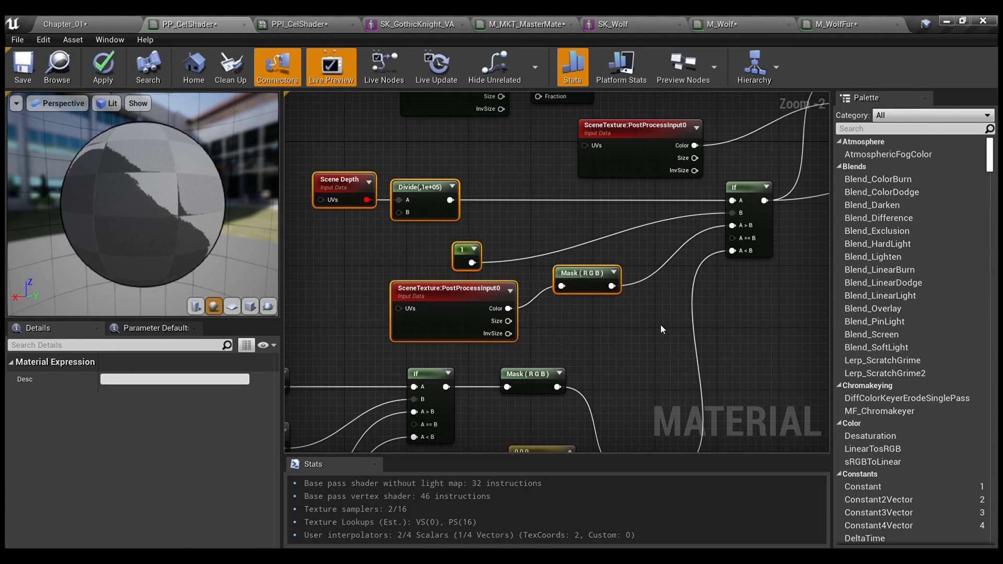
left_click(660, 323)
Align the CustomDepth comparison's If with its Scene Depth node and move the unmasked PostProcessInput0 closer to it.
right_click_drag(668, 290, 728, 309)
left_click_drag(738, 233, 744, 210)
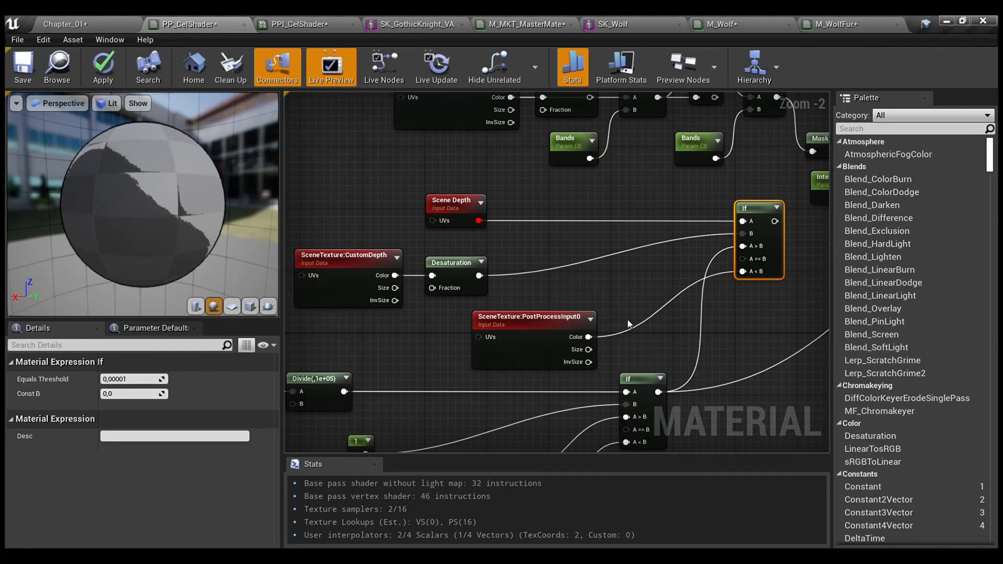
left_click_drag(577, 332, 631, 324)
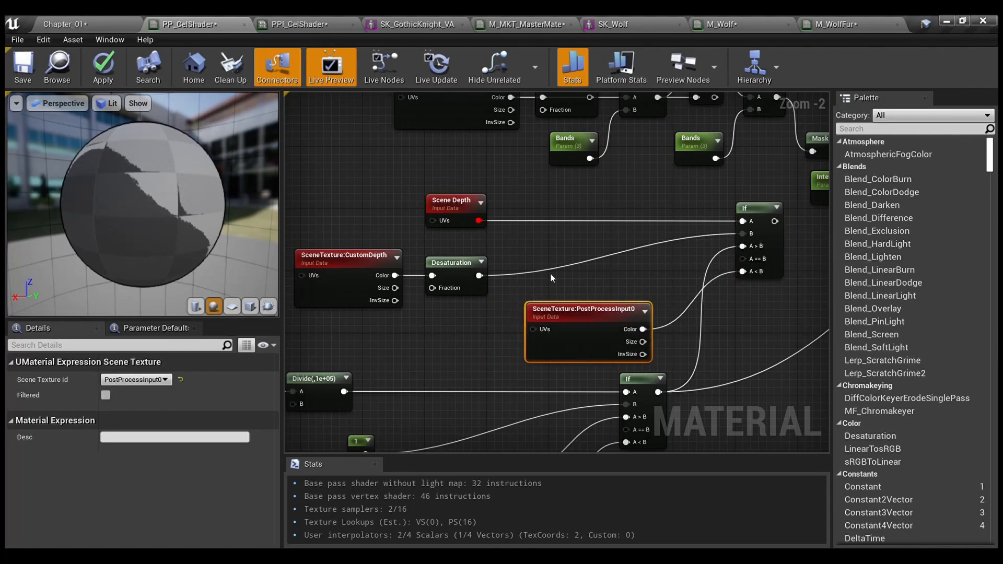
scroll(552, 273, "up", 1)
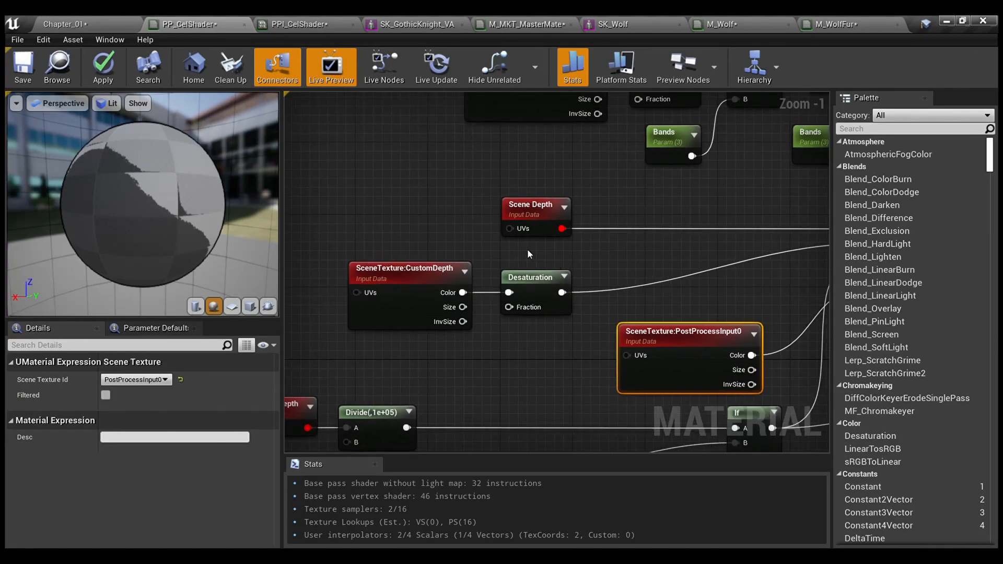
right_click_drag(615, 251, 515, 240)
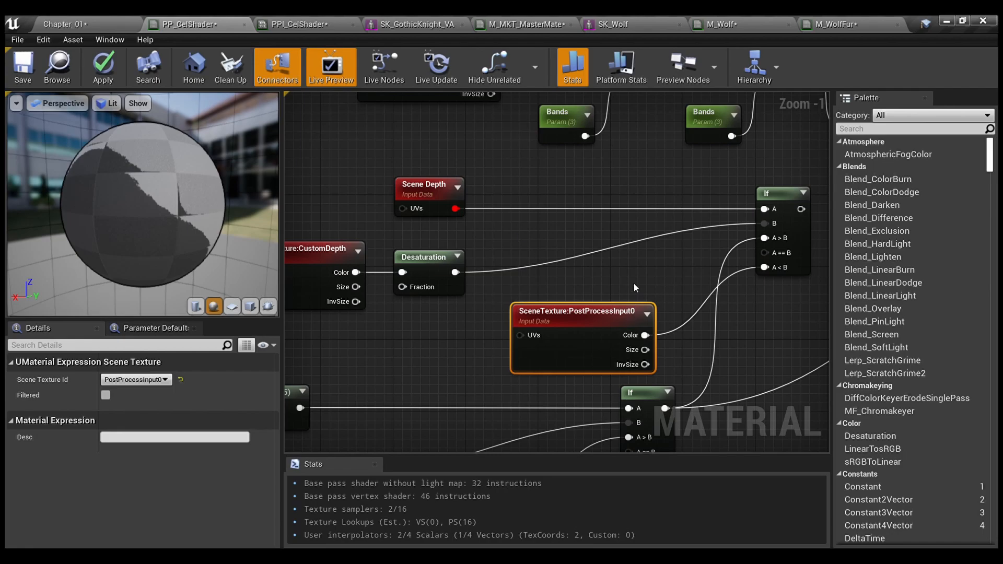
Connect the CustomDepth comparison's If output to the downstream input in place of the divided Scene Depth If.
left_click(672, 250)
scroll(672, 250, "down", 1)
right_click_drag(672, 249, 466, 391)
left_click_drag(452, 333, 734, 333)
right_click_drag(600, 343, 813, 183)
right_click_drag(757, 245, 732, 216)
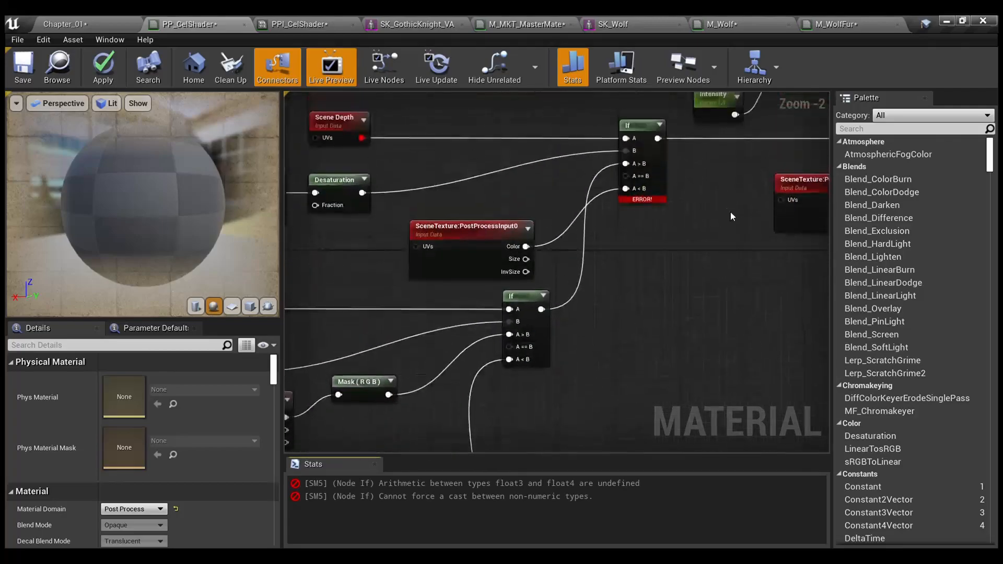
Add a component mask with R, G and B enabled between PostProcessInput0 and the A < B input of the CustomDepth If.
right_click_drag(653, 232, 772, 259)
mouse_move(604, 258)
left_mouse_down()
mouse_move(509, 265)
mouse_move(600, 250)
left_mouse_up()
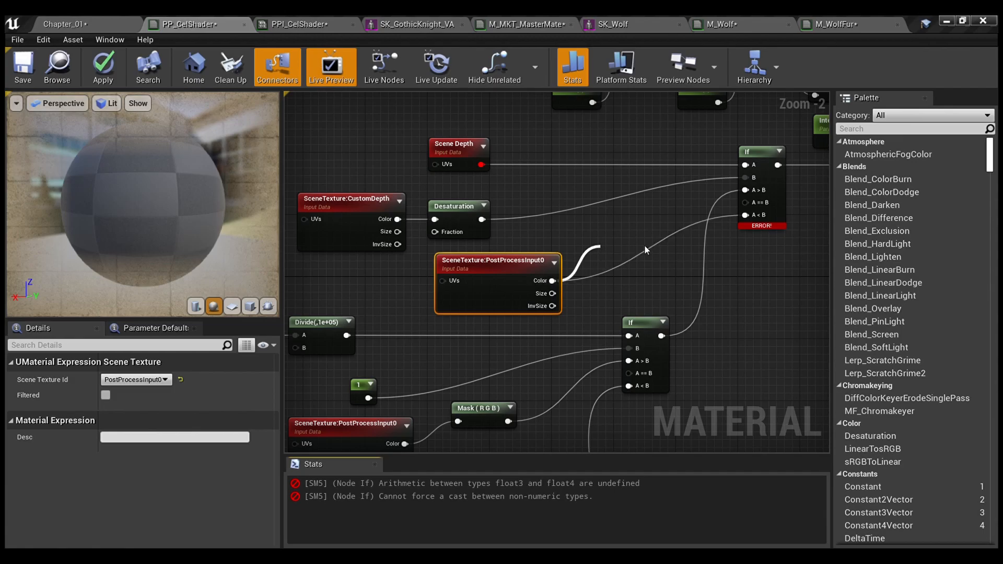
left_click(649, 353)
left_click(105, 409)
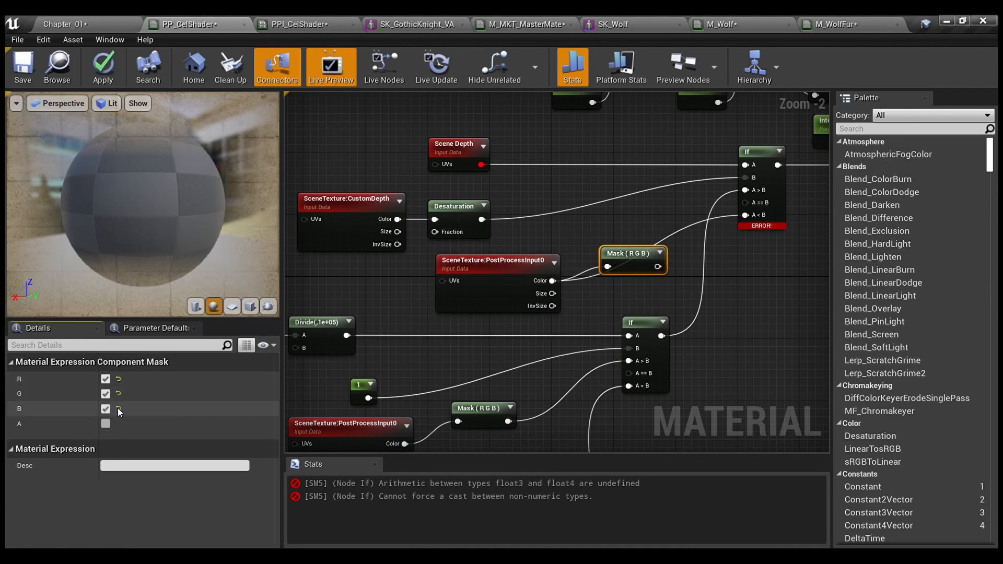
left_click_drag(657, 267, 746, 218)
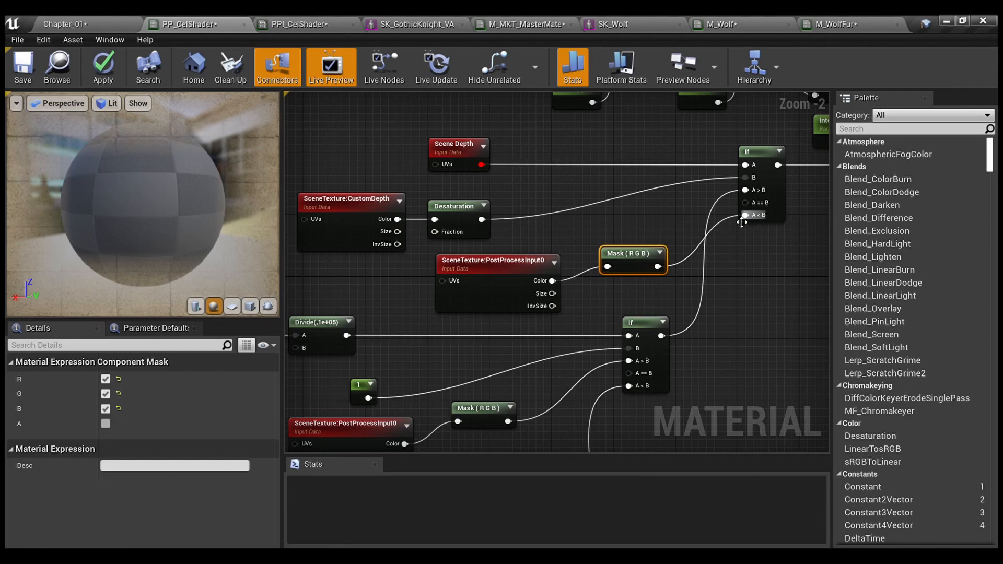
Move PostProcessInput0 and its new Mask (RGB) together away from the If nodes, and back into place between them.
right_click_drag(653, 294, 584, 253)
left_click(465, 220, "ctrl")
left_click_drag(466, 220, 659, 391)
right_click_drag(720, 255, 610, 269)
left_click(638, 368)
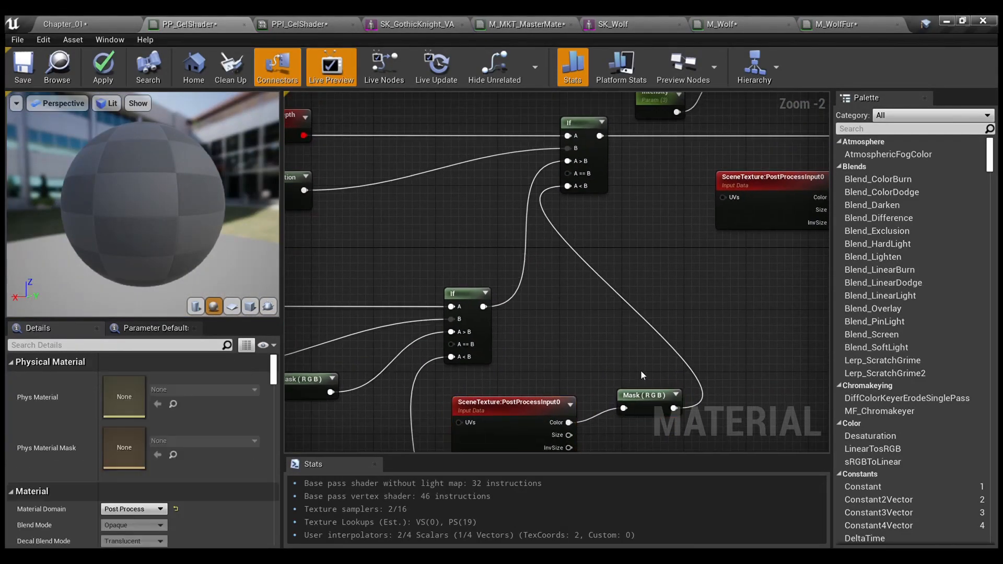
left_click_drag(655, 439, 564, 403)
left_click_drag(640, 389, 448, 224)
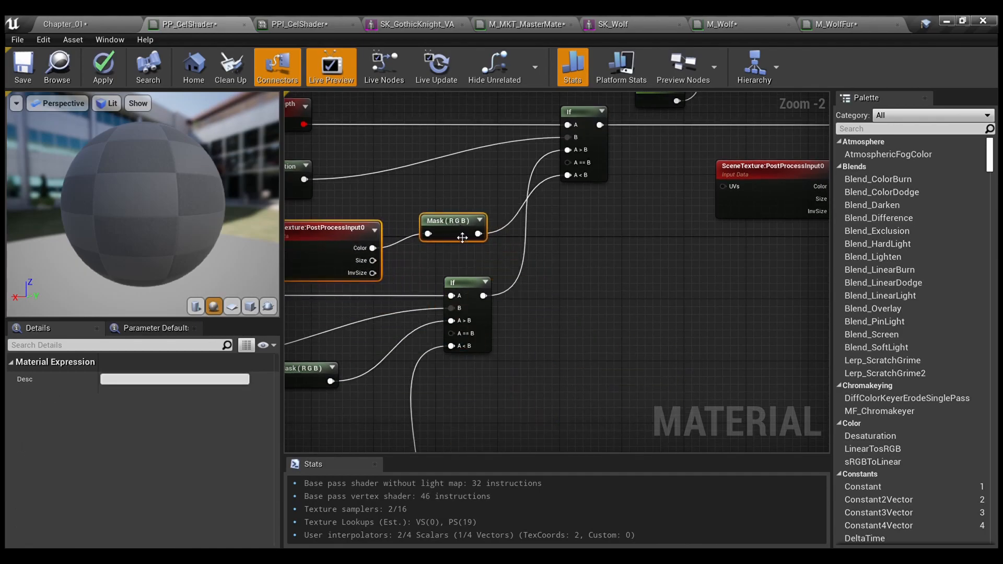
Play the Chapter_01 level and inspect how the cel shader renders the knight from behind and from the front.
right_click_drag(447, 224, 677, 242)
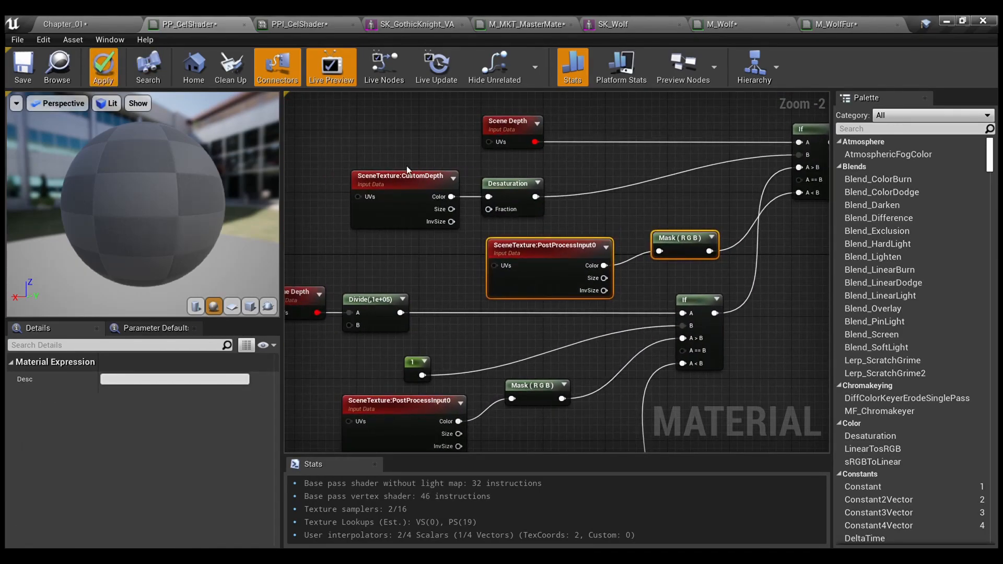
left_click(77, 20)
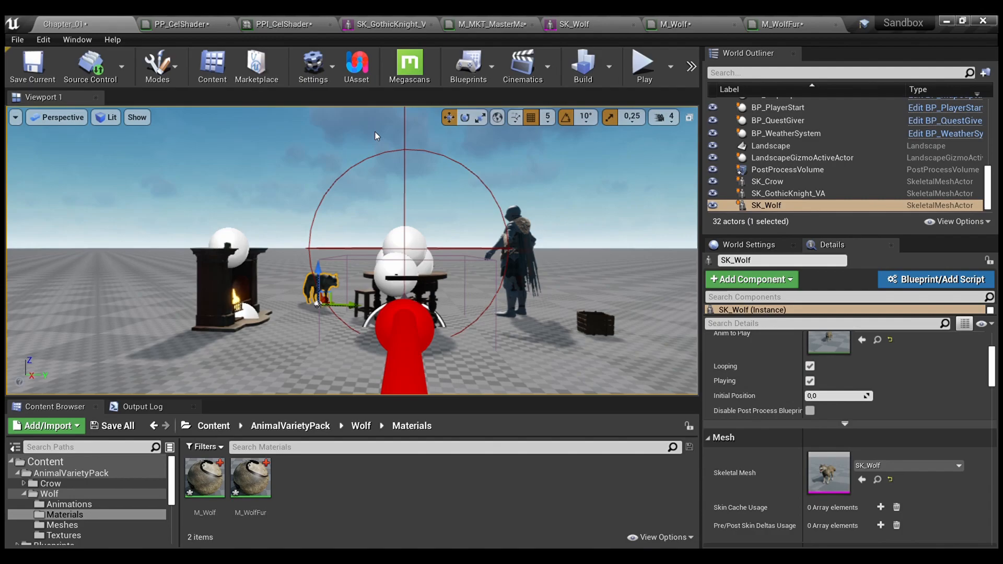
key("alt+p")
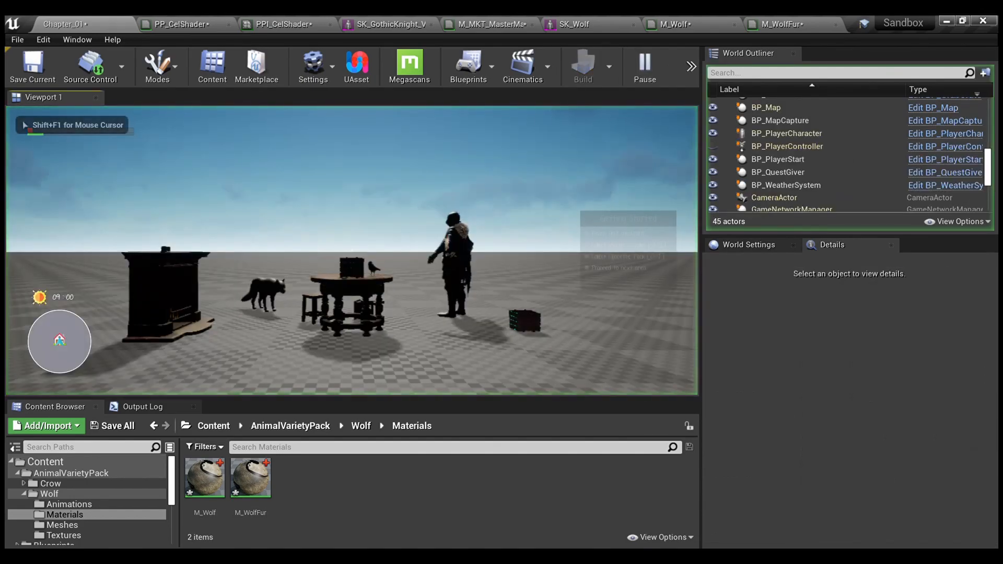
key("w")
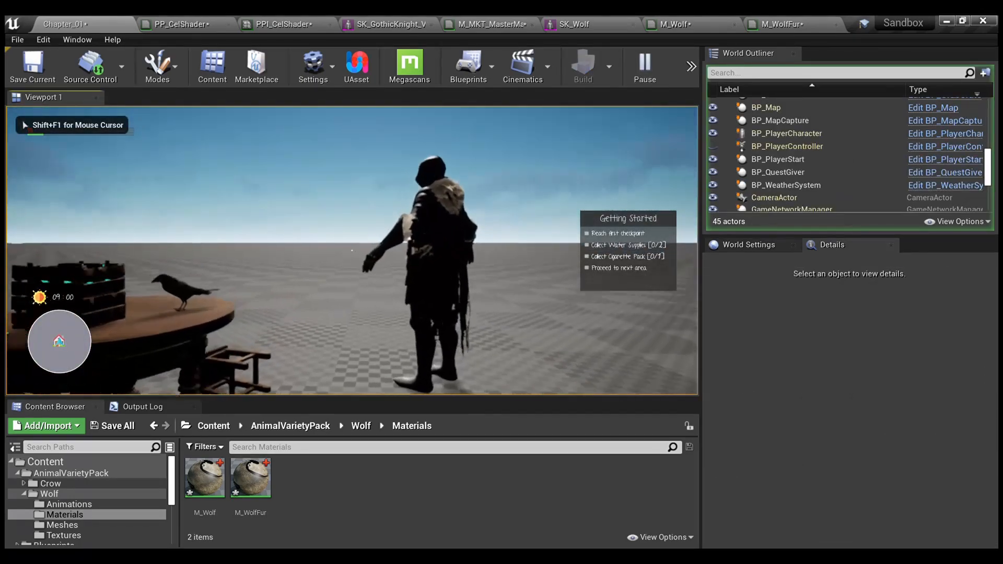
key("d")
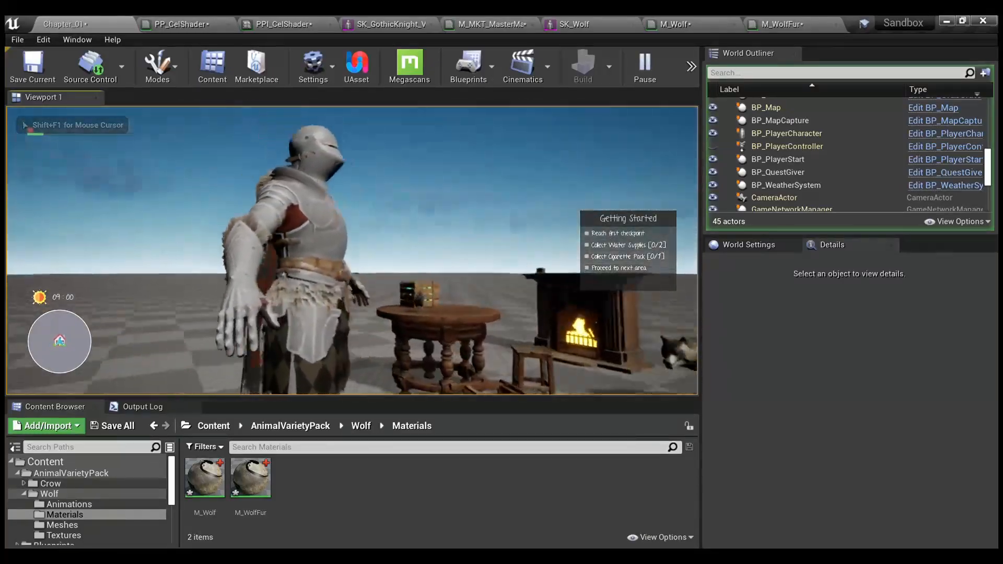
key("s")
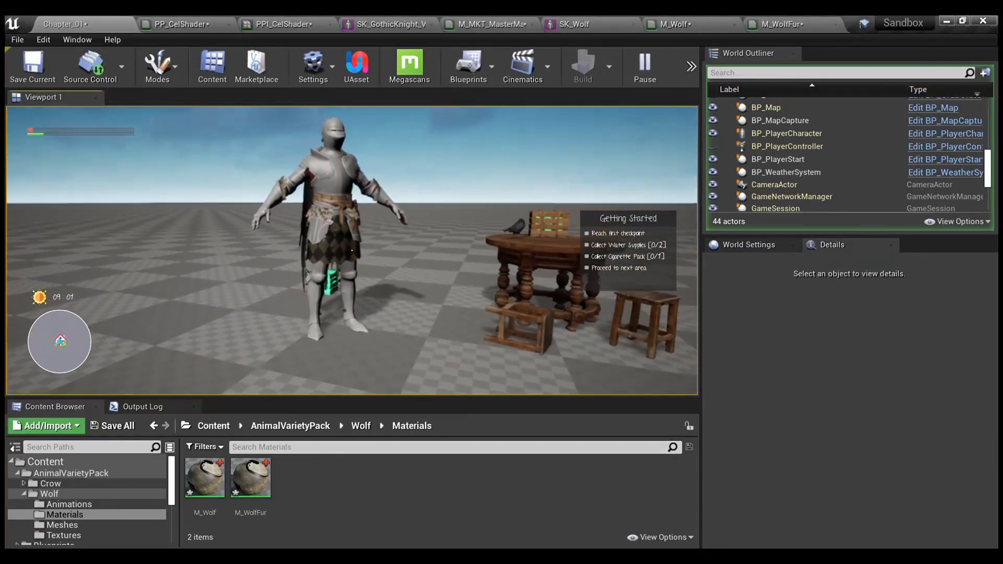
key("a")
key("s")
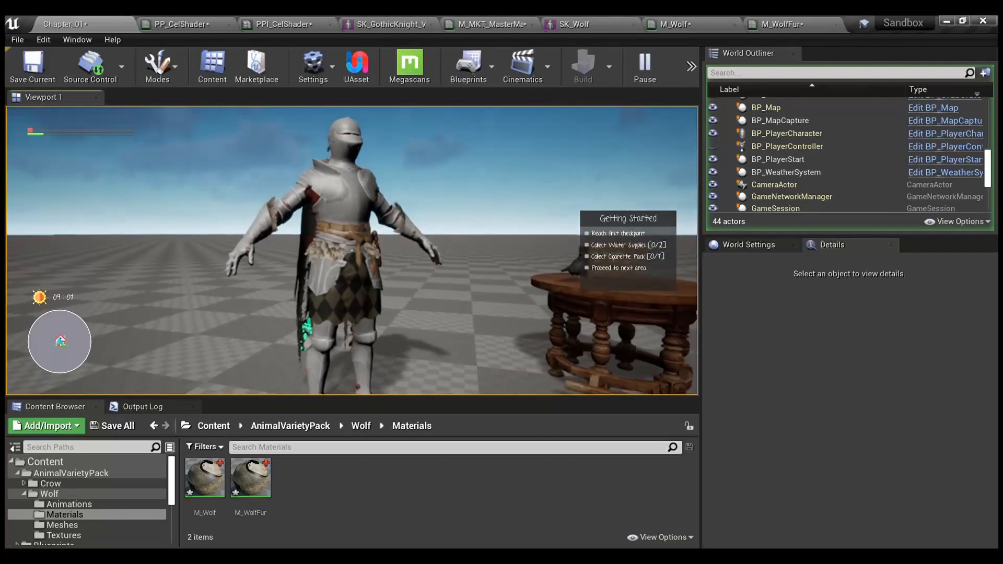
key("d")
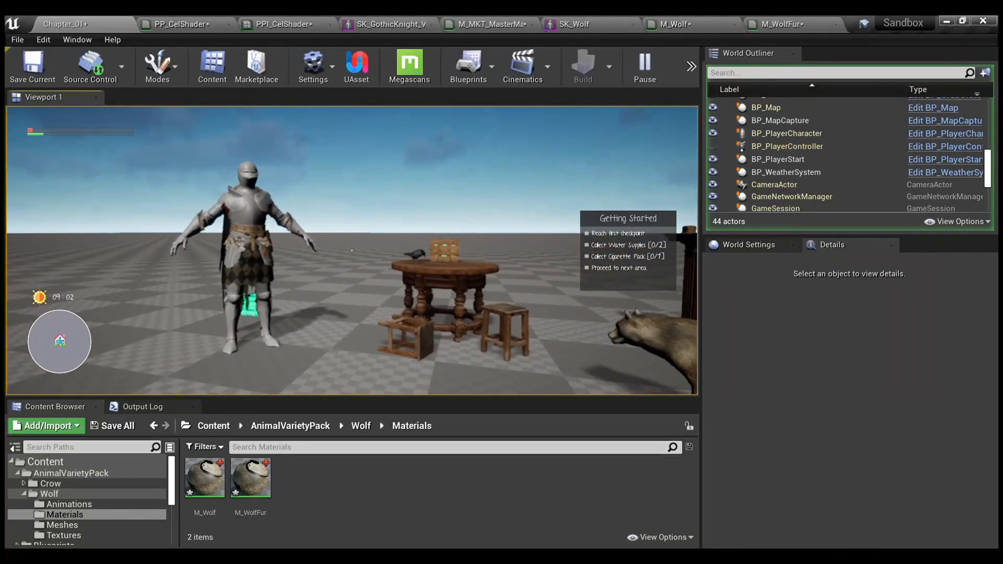
Inspect the shading of the bottle crate on the table and of the wolf up close, and end the play session.
key("w")
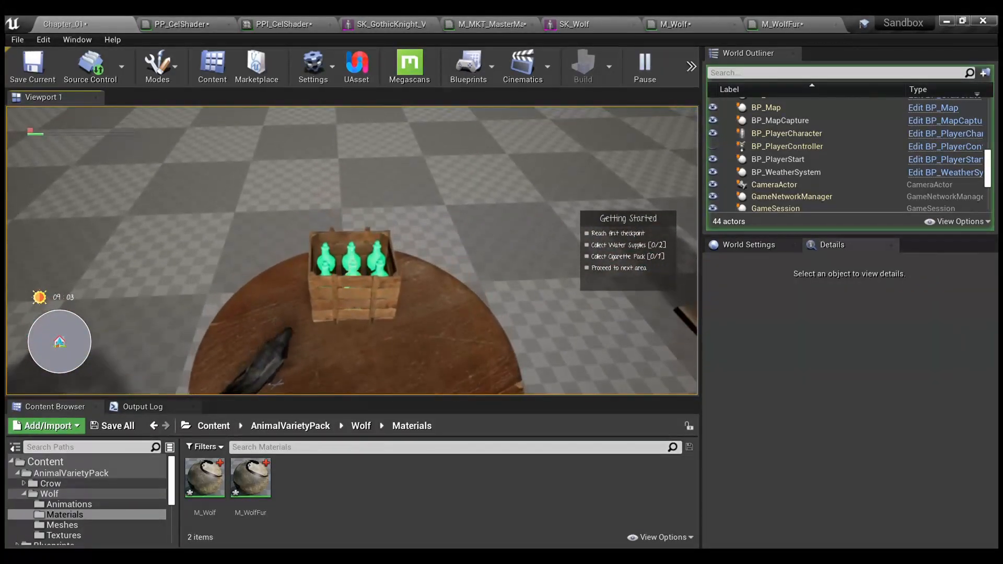
key("w")
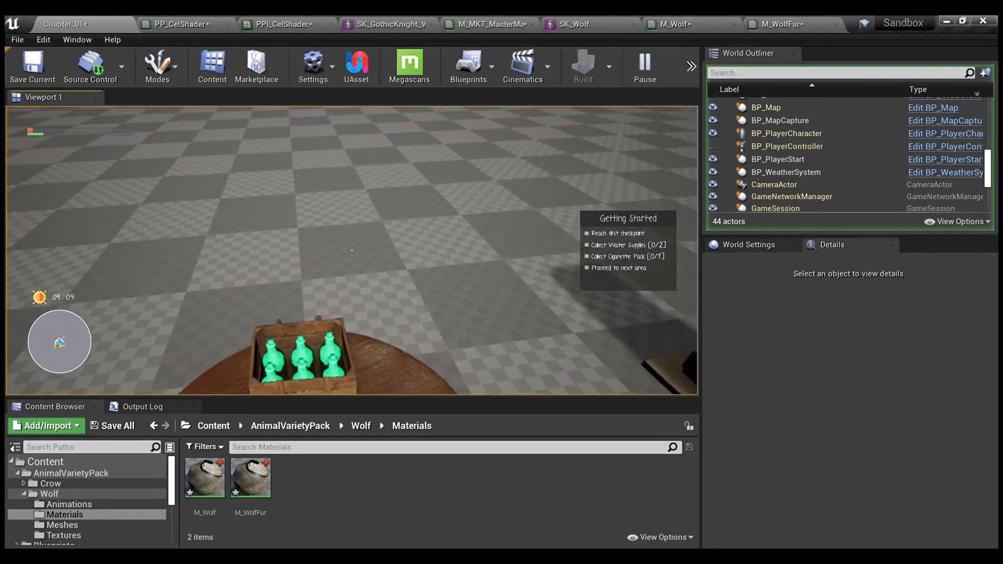
key("s")
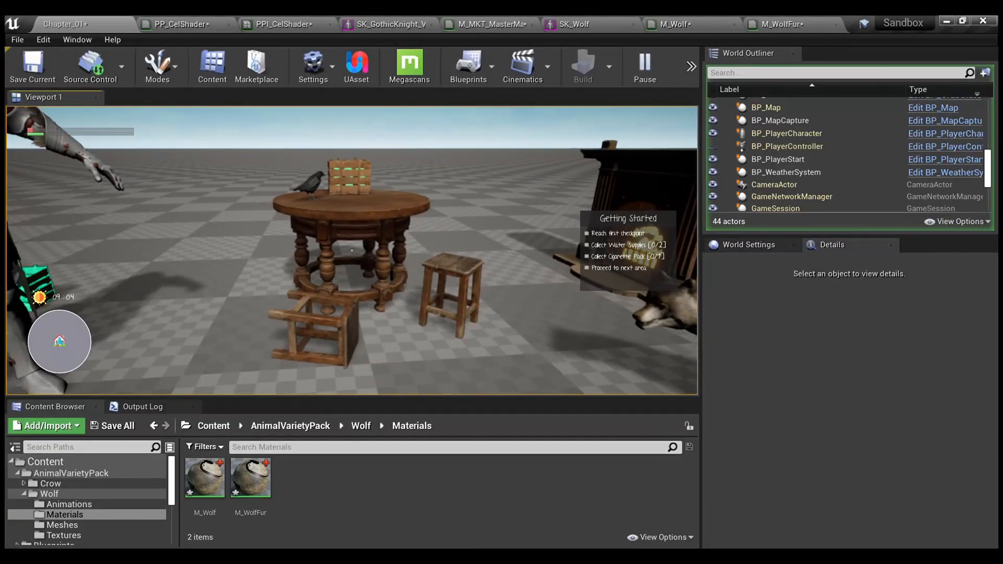
key("w")
key("w")
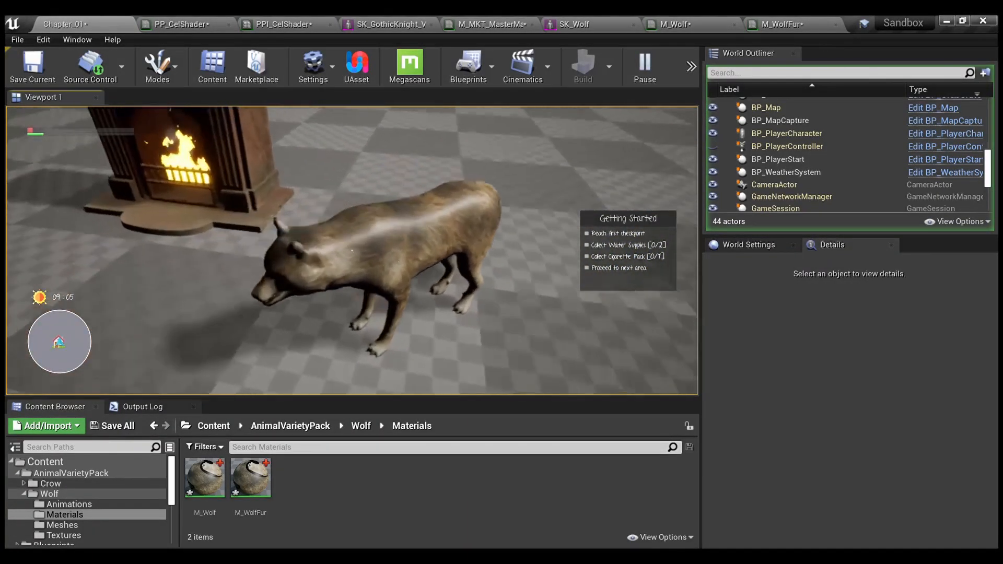
key("d")
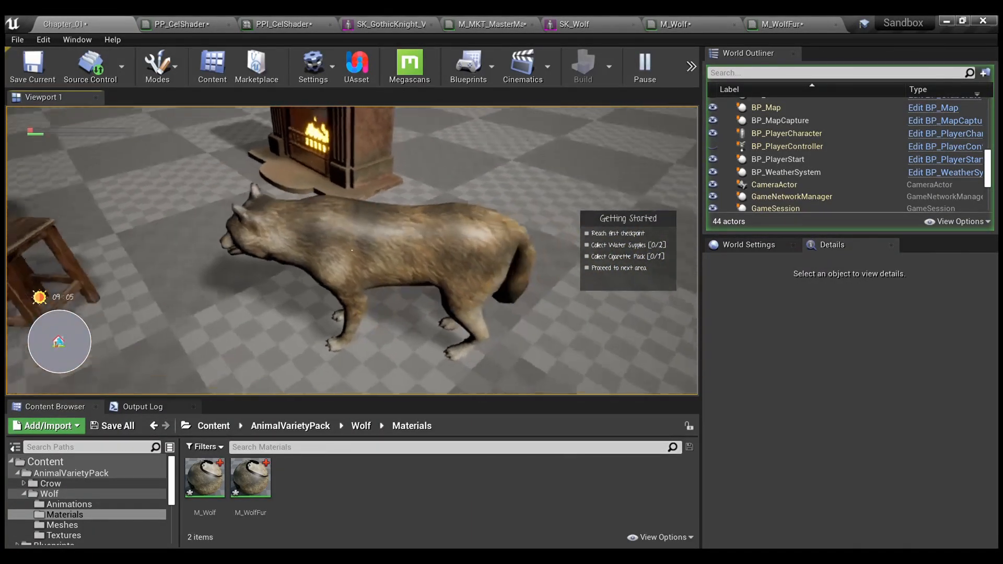
key("shift+F1")
key("Escape")
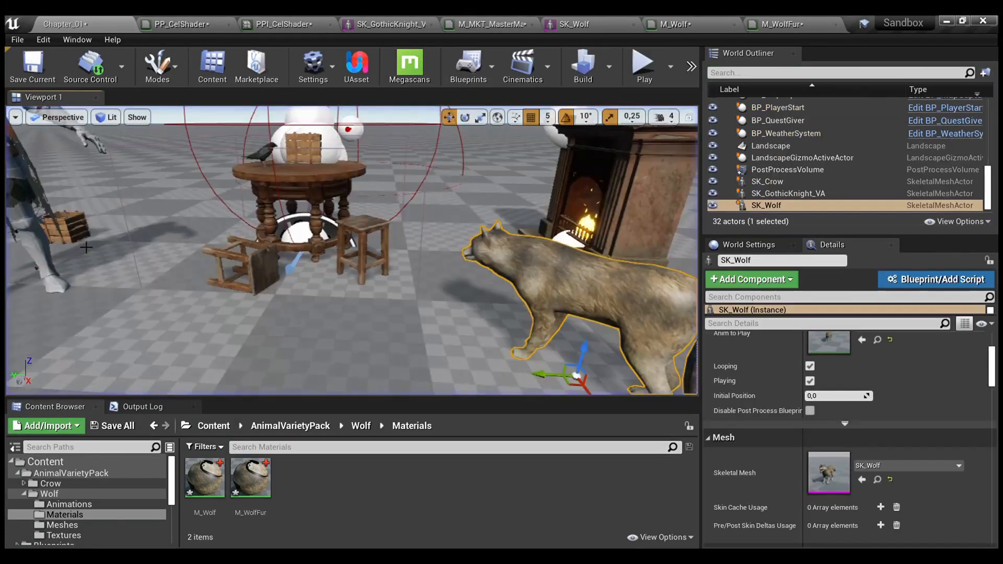
Enable Render CustomDepth Pass on both SK_GothicKnight_VA and SK_Wolf, filtering their details by "custom".
scroll(312, 300, "down", 5)
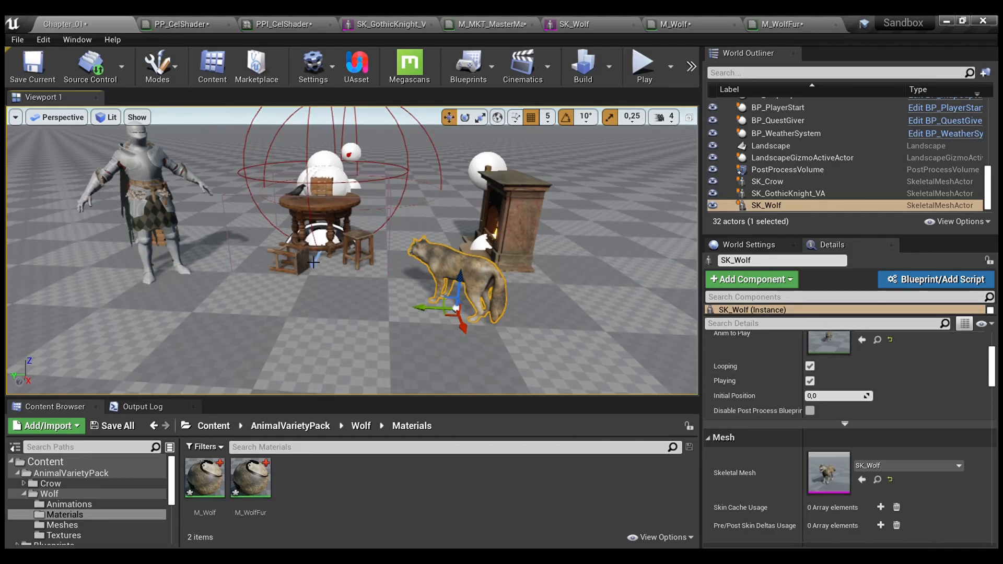
left_click(147, 179, "ctrl")
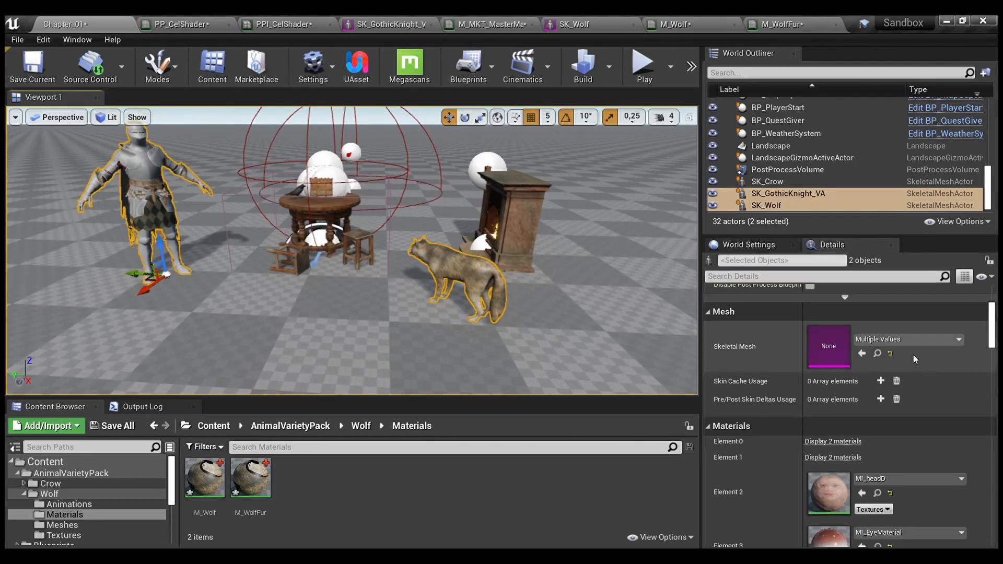
scroll(862, 366, "up", 2)
scroll(839, 412, "down", 3)
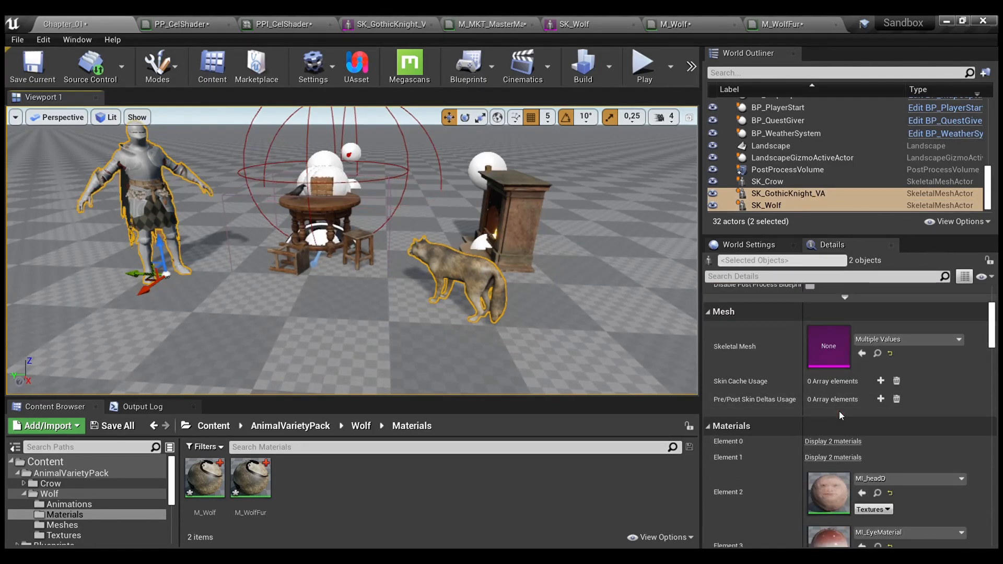
scroll(833, 379, "up", 5)
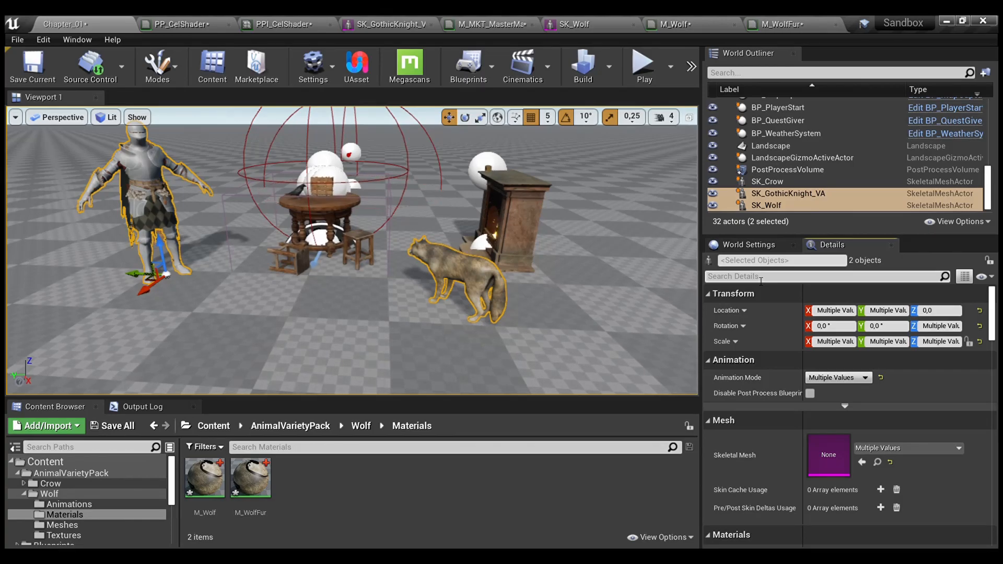
type("c")
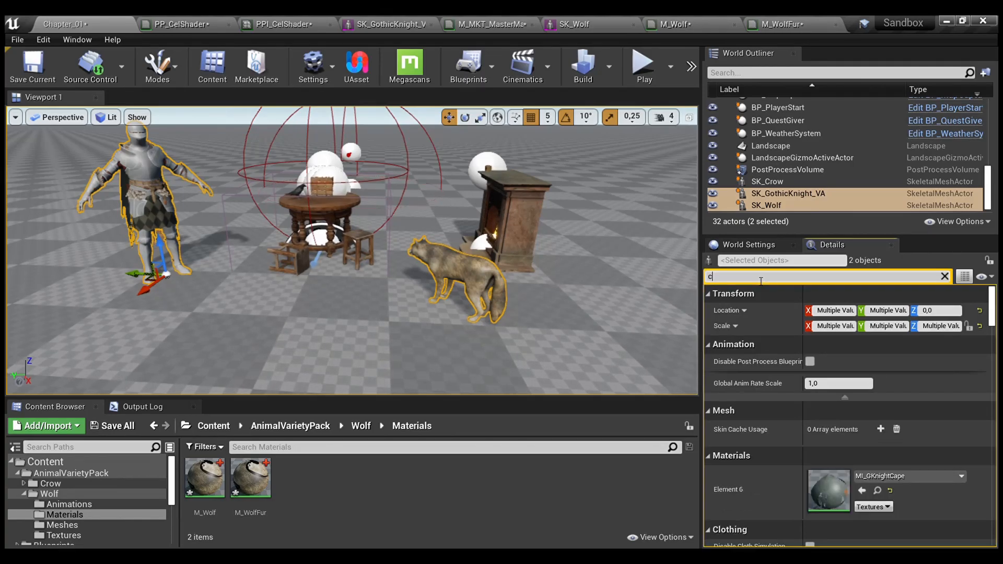
type("ut")
key("BackSpace")
type("stom")
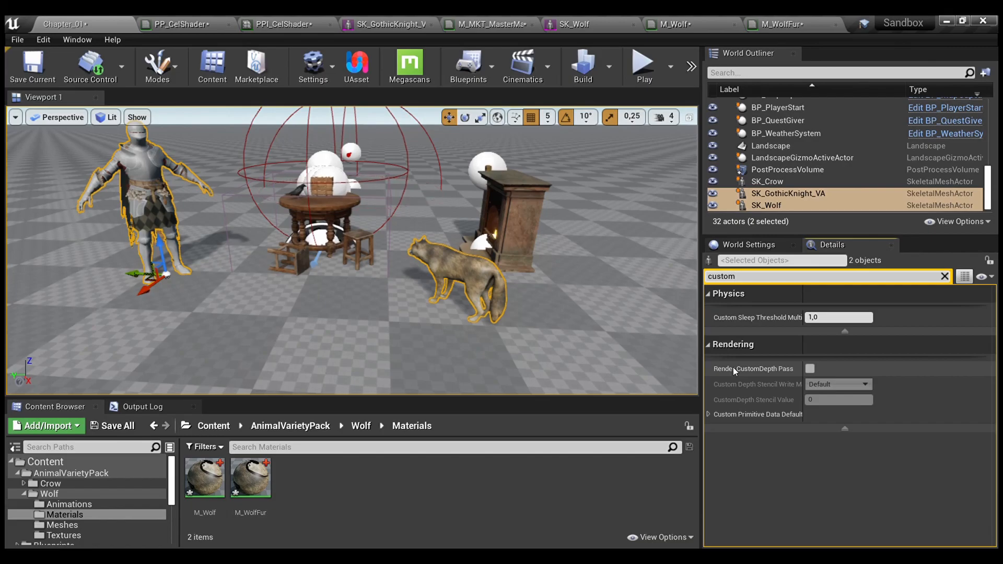
left_click(809, 369)
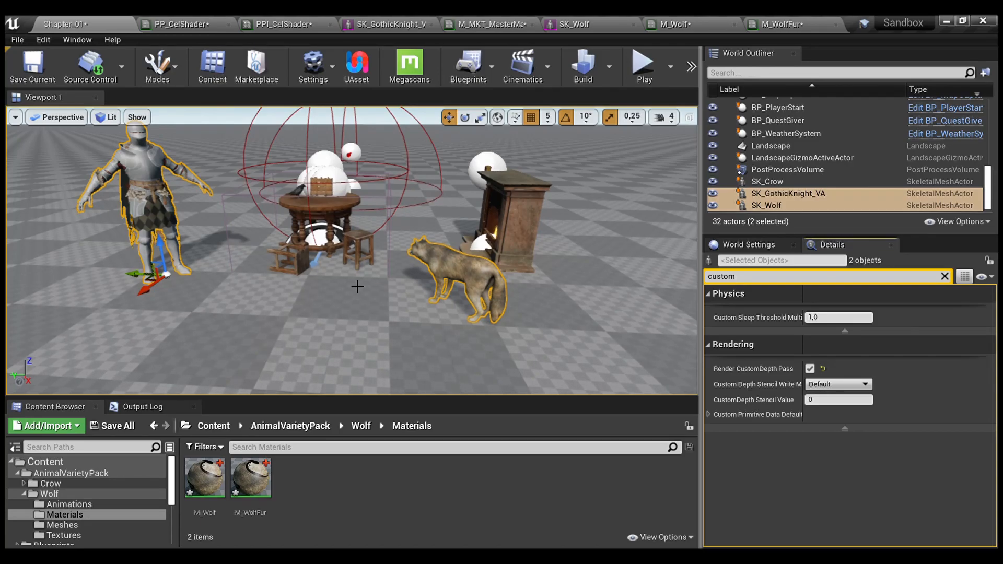
Play the level to check the cel shading on the knight and the wolf with custom depth enabled, and end the session.
key("alt+p")
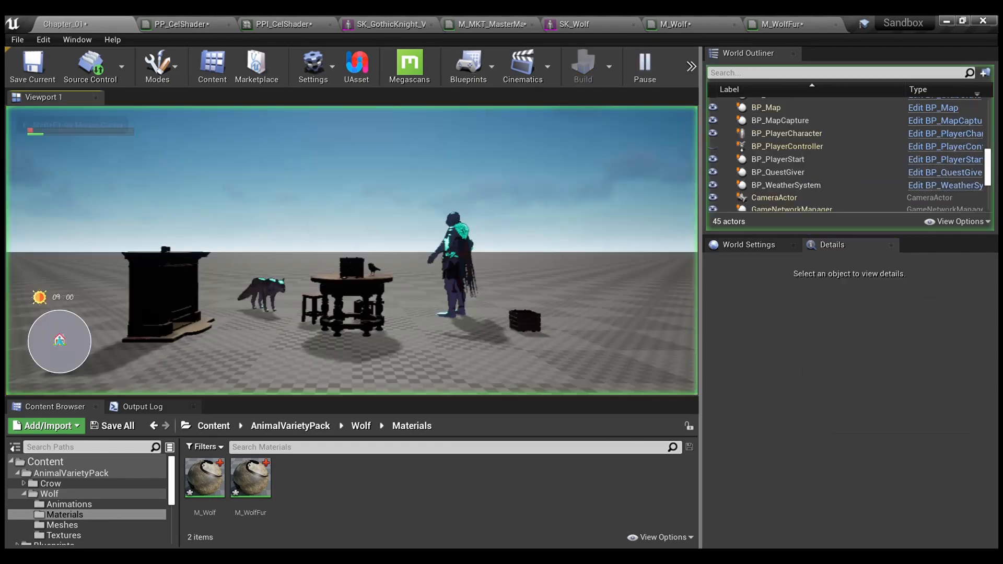
key("w")
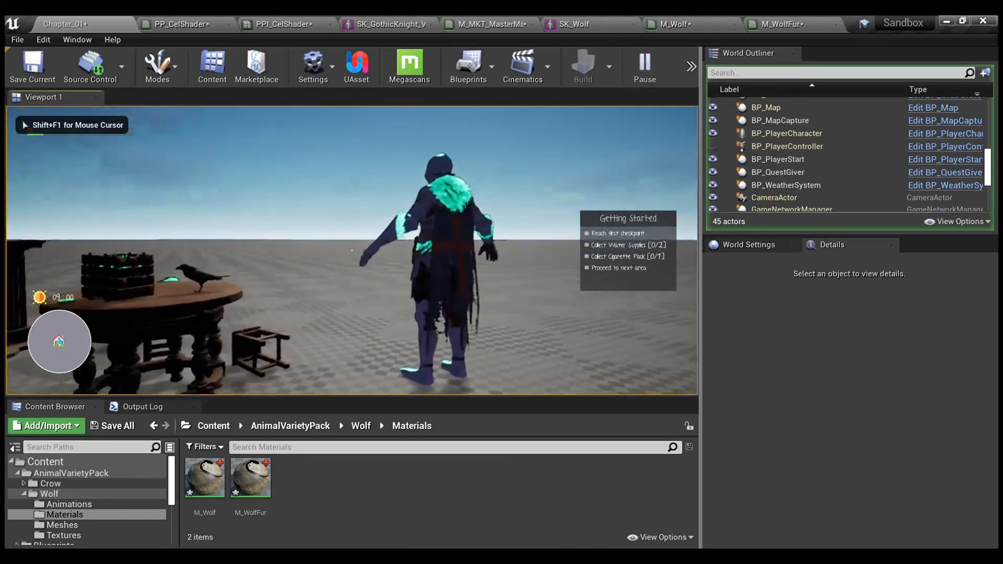
key("s")
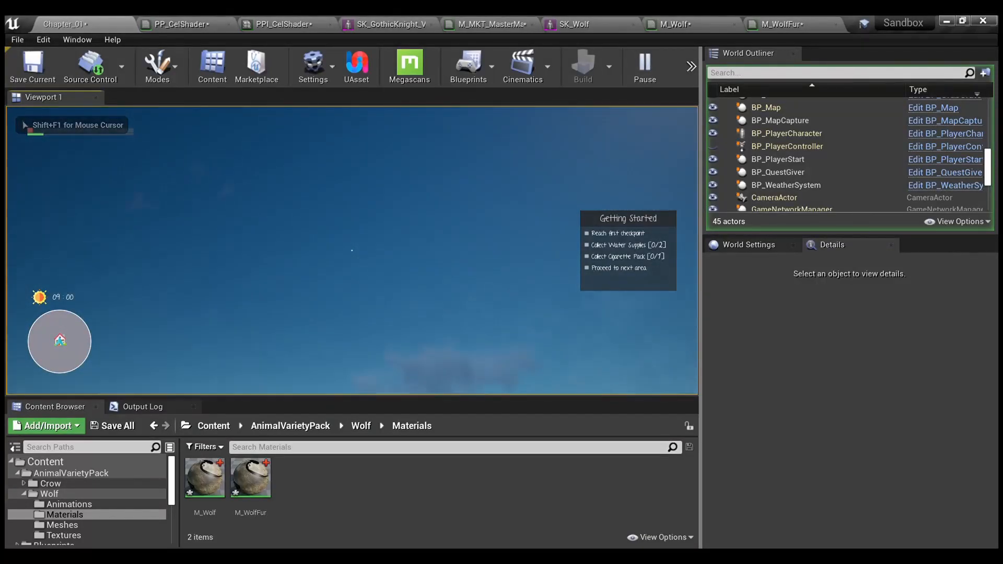
key("w")
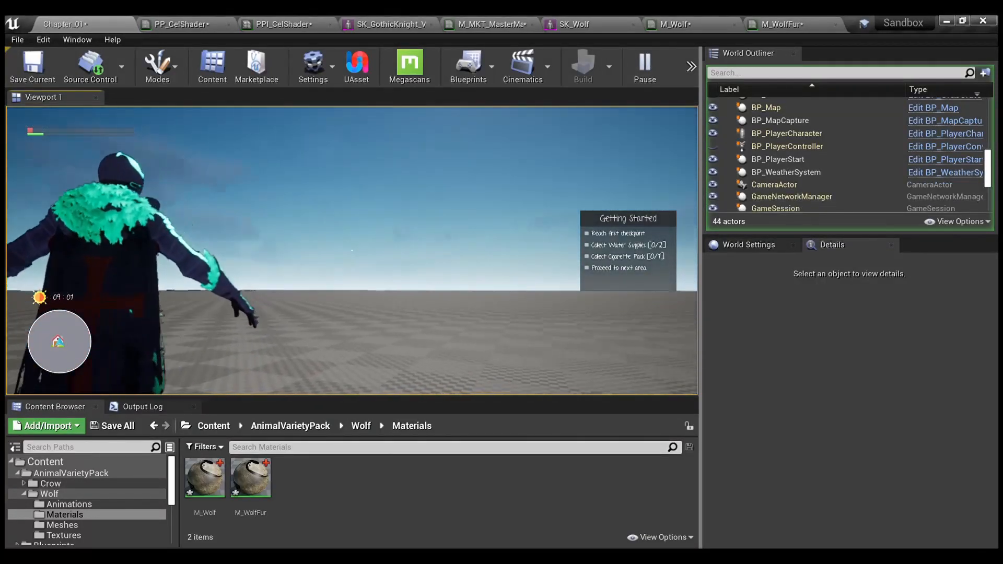
key("d")
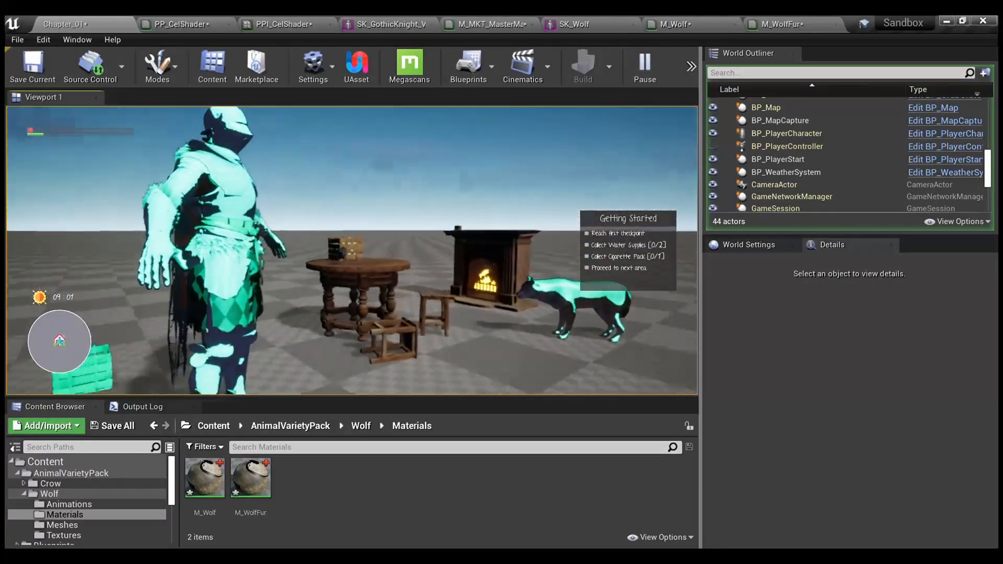
key("s")
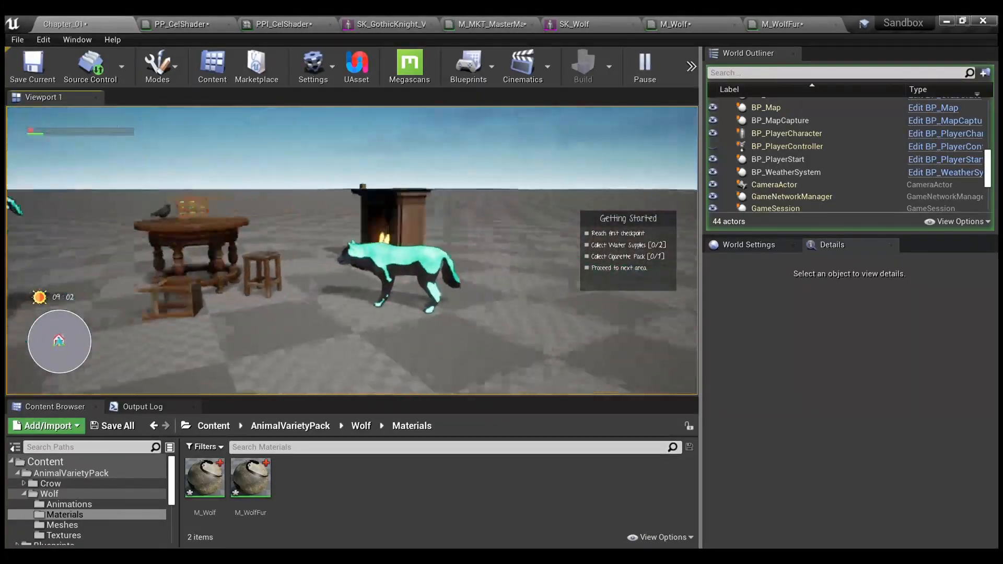
key("w")
key("w")
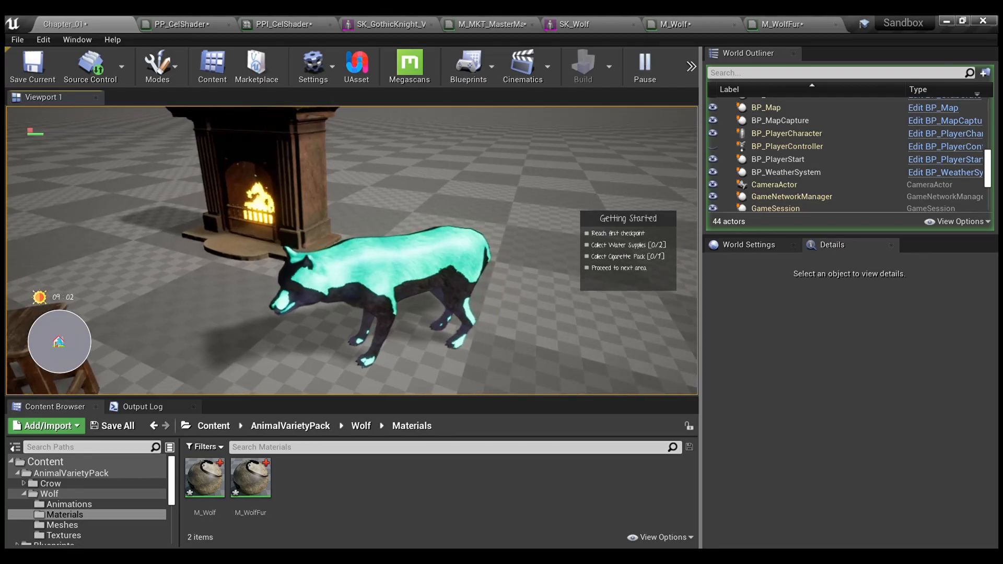
key("s")
key("s")
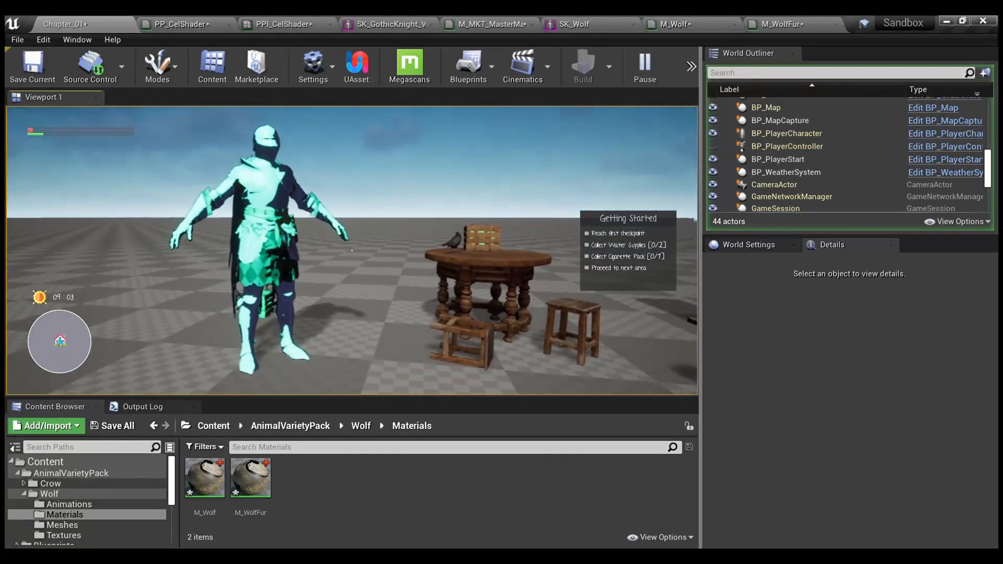
key("Escape")
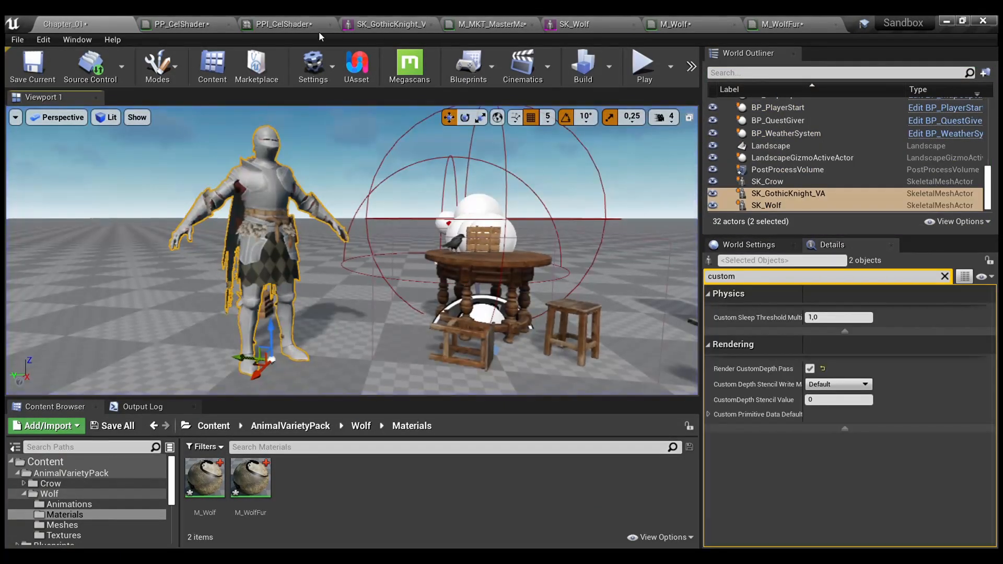
In the PPI_CelShader instance, reset LightTint, DarkTint and LightBlend to their defaults and set DarkBlend to 0,1.
left_click(283, 24)
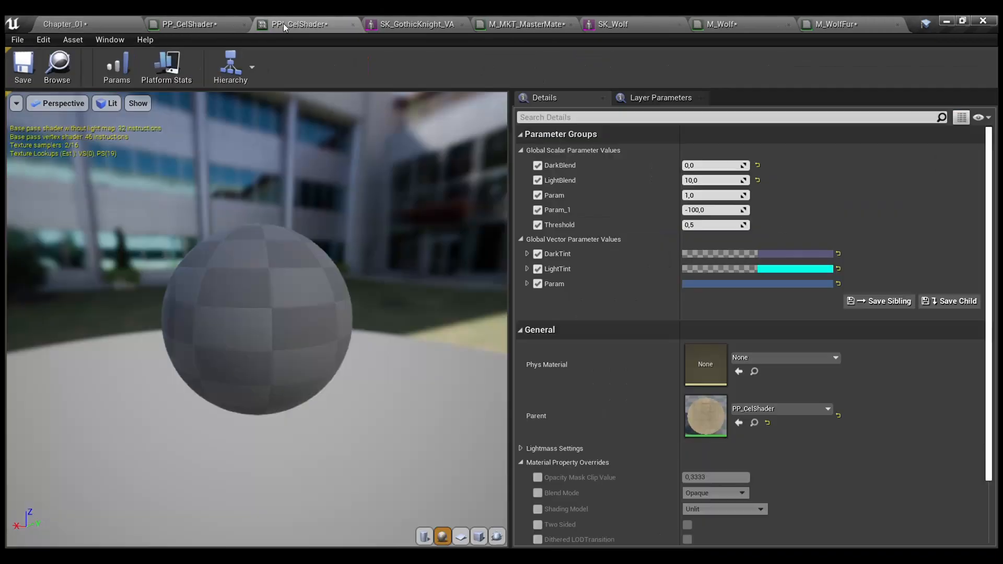
left_click(838, 269)
left_click(838, 253)
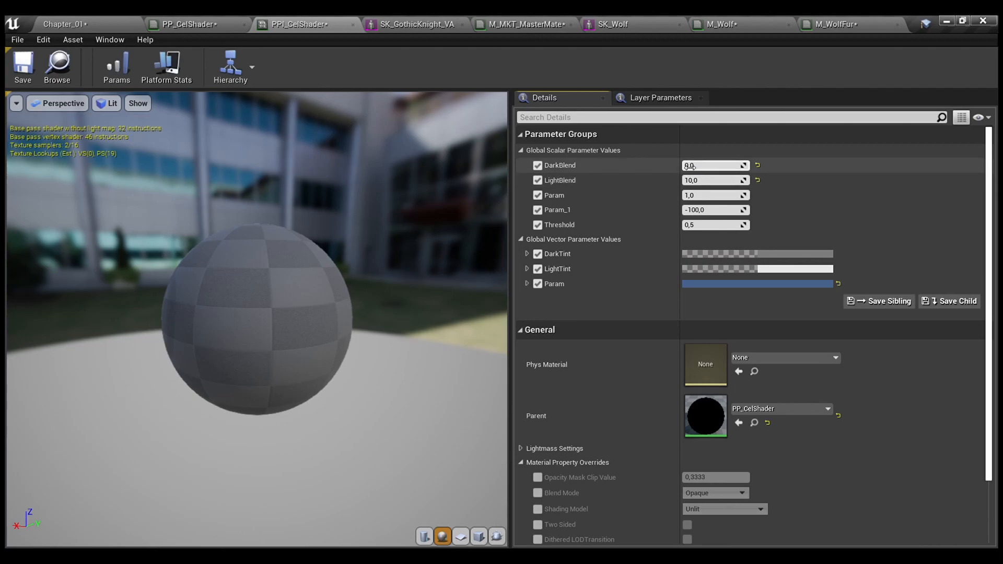
left_click(757, 179)
left_click(757, 165)
left_click(726, 166)
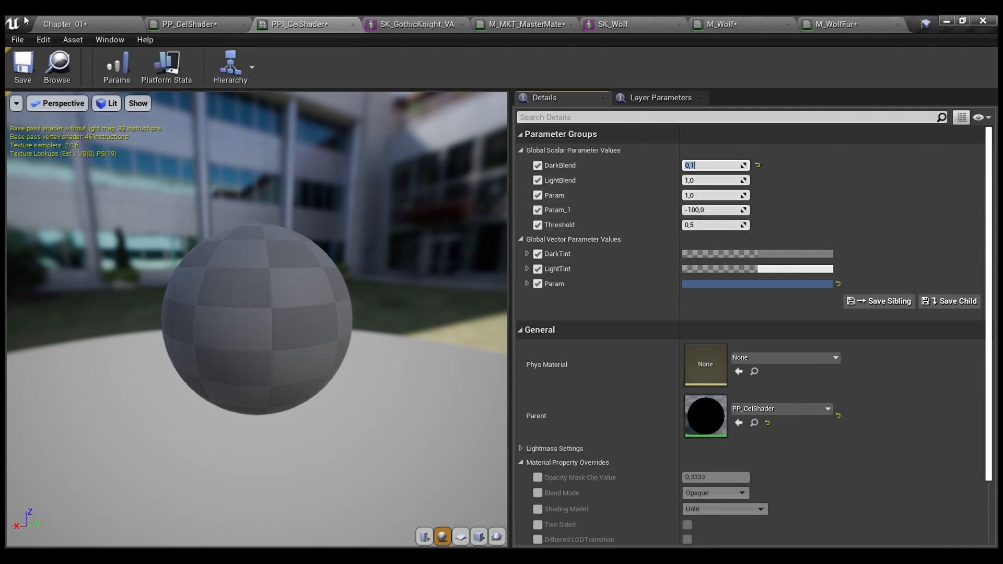
Play the Chapter_01 level to check the knight and wolf shading with the reset tints and reduced DarkBlend, and end the session.
left_click(78, 23)
key("alt+p")
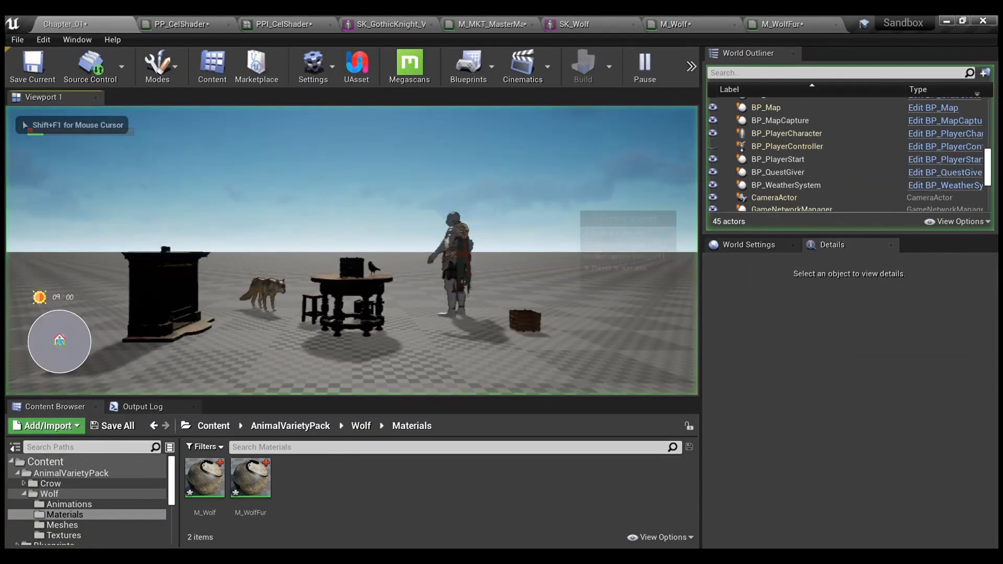
key("w")
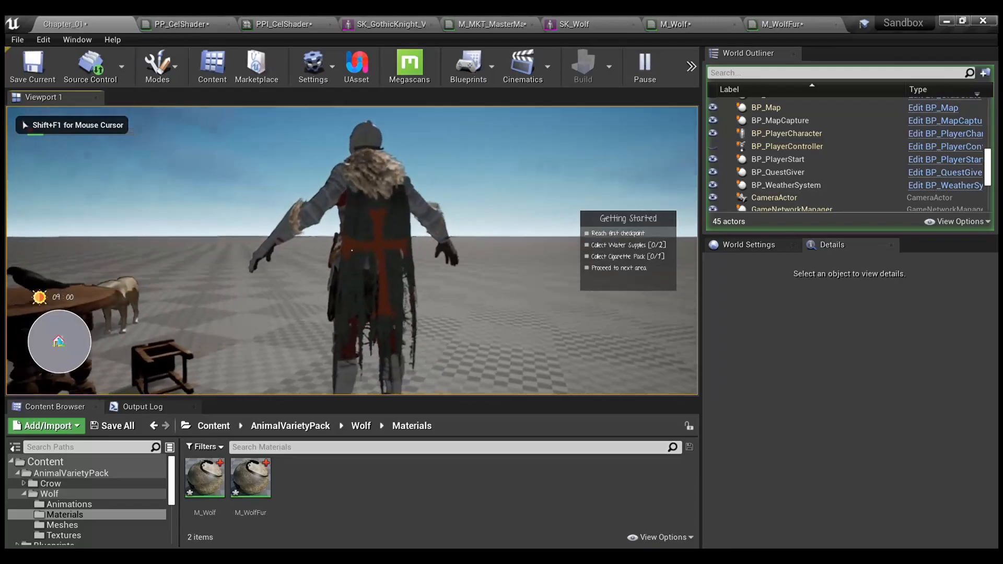
key("d")
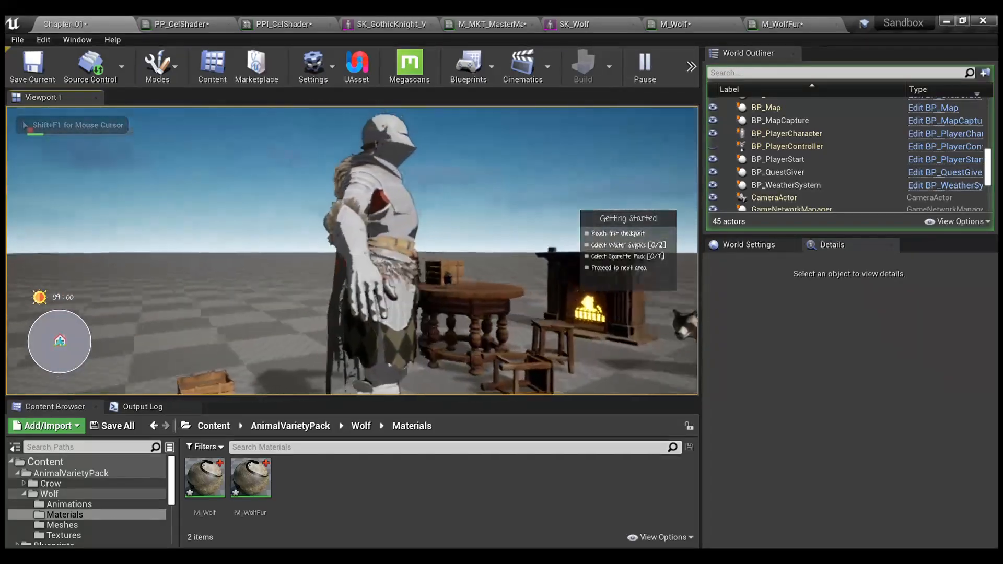
key("s")
key("w")
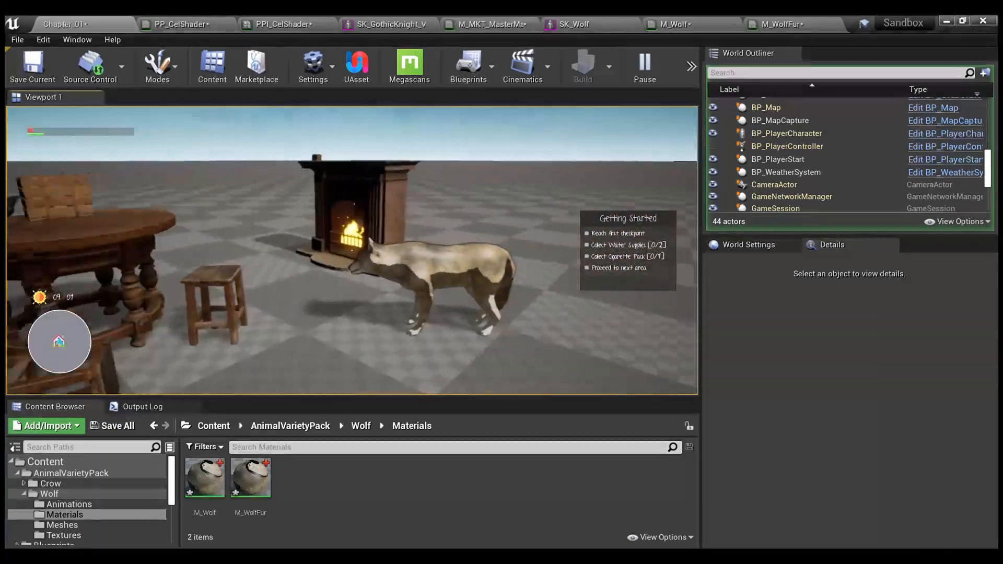
key("w")
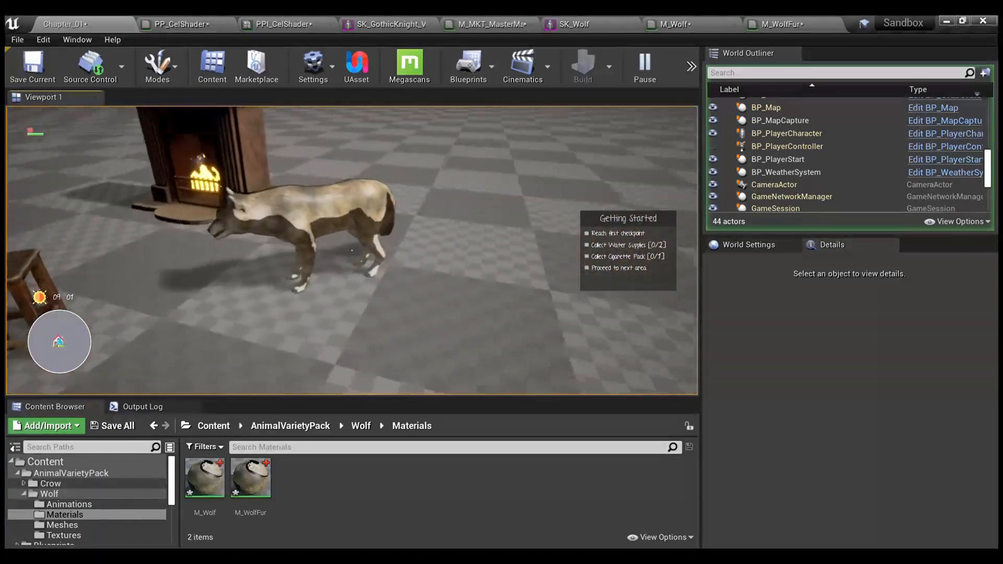
key("d")
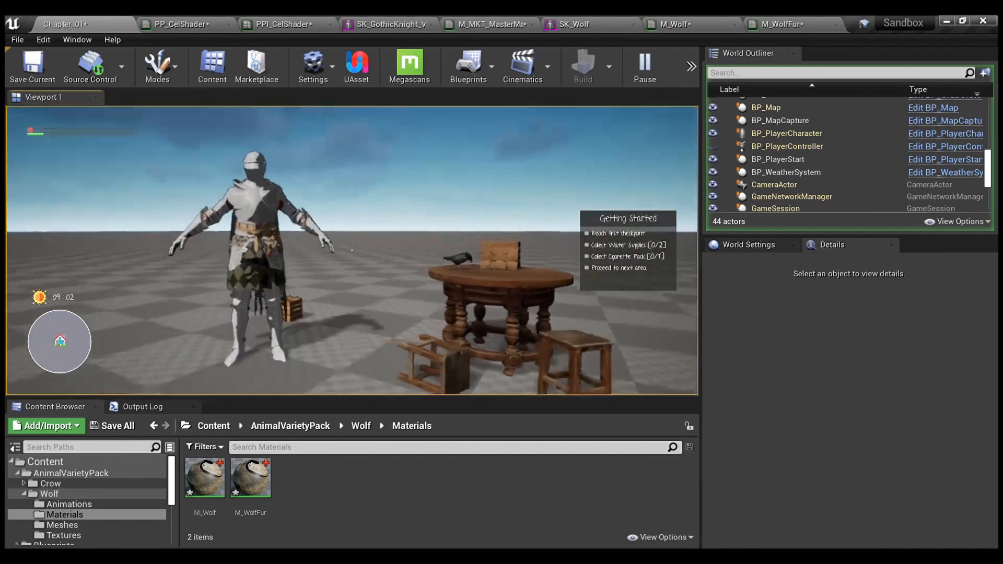
key("w")
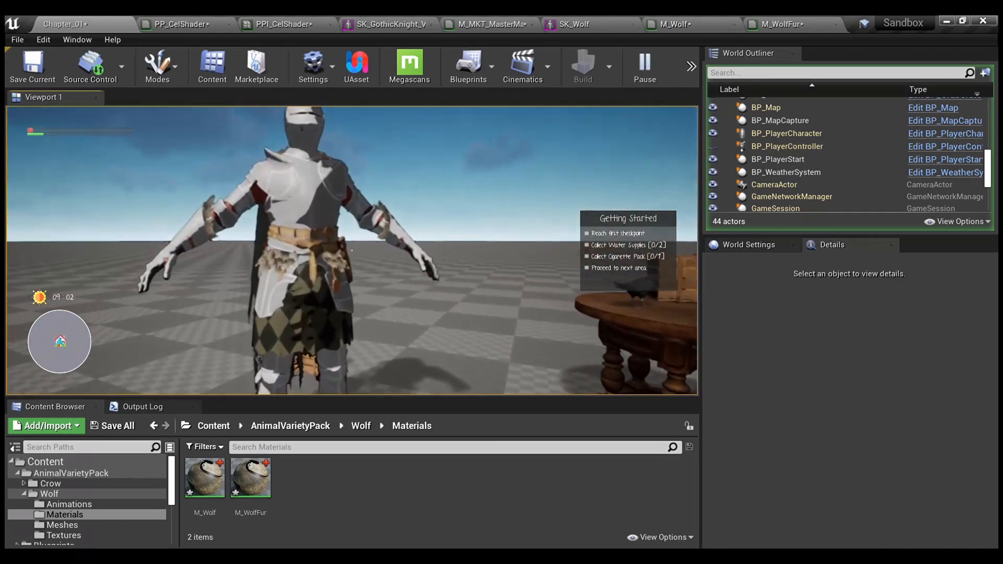
key("w")
key("w")
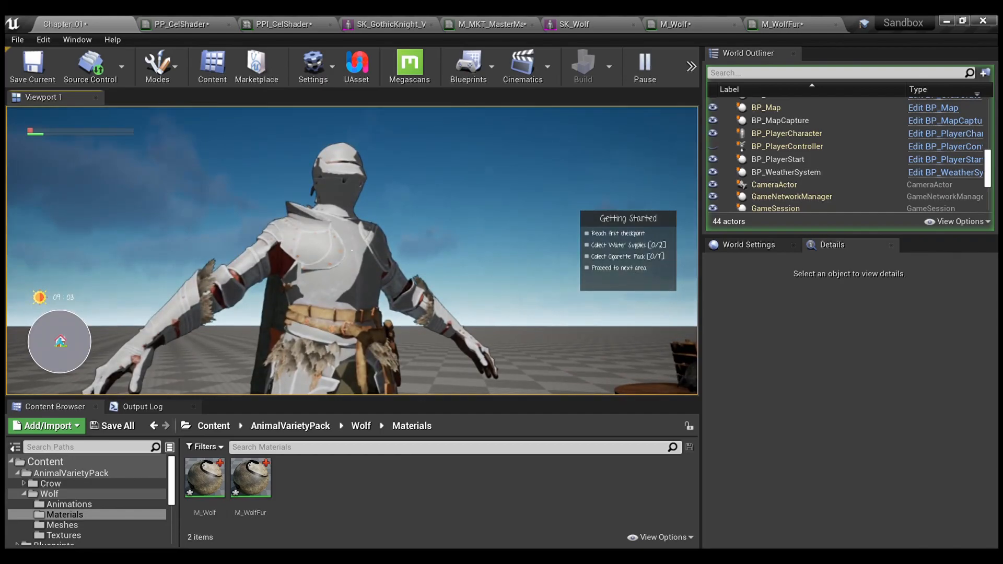
key("Escape")
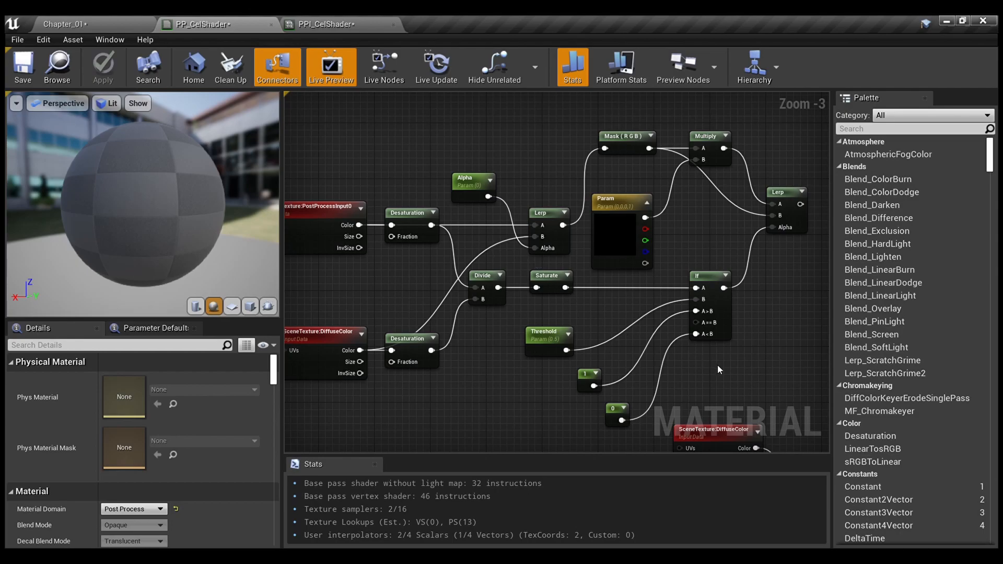
In the PP_CelShader graph, move the two Desaturation nodes closer together between the PostProcessInput0 and DiffuseColor branches.
right_click_drag(718, 365, 744, 349)
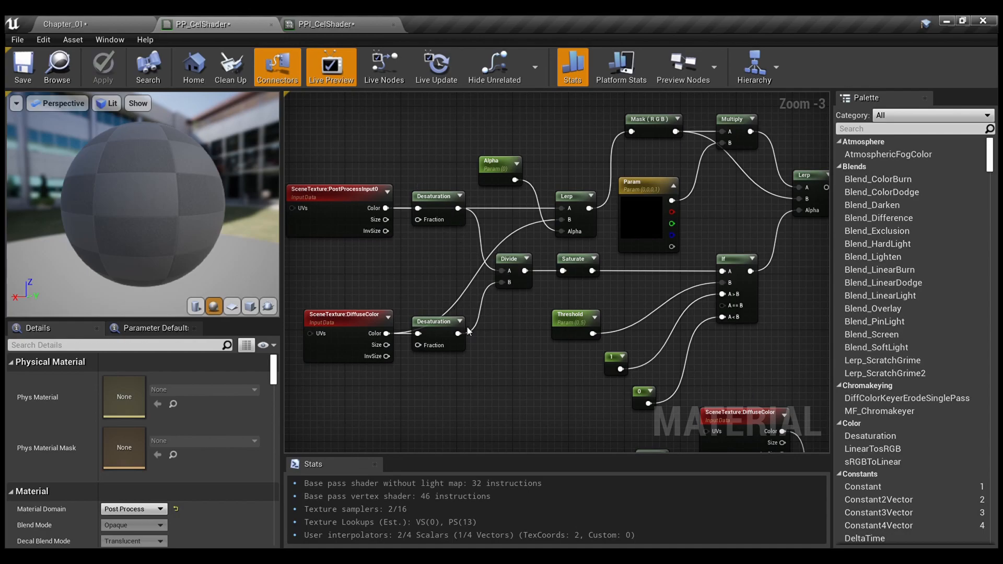
left_click(442, 223)
left_click_drag(442, 223, 442, 244)
left_click_drag(450, 334, 449, 321)
key("Up")
key("Up")
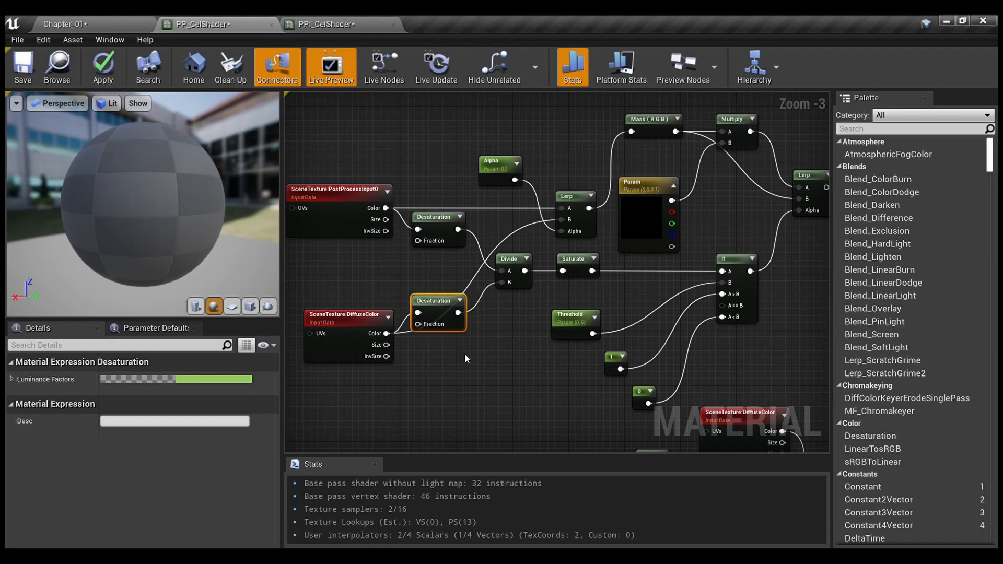
Nudge the Divide, Saturate, If, Threshold and constant 1 and 0 nodes upward to tidy the graph around the Desaturation nodes.
left_click_drag(608, 294, 523, 276)
key("Up")
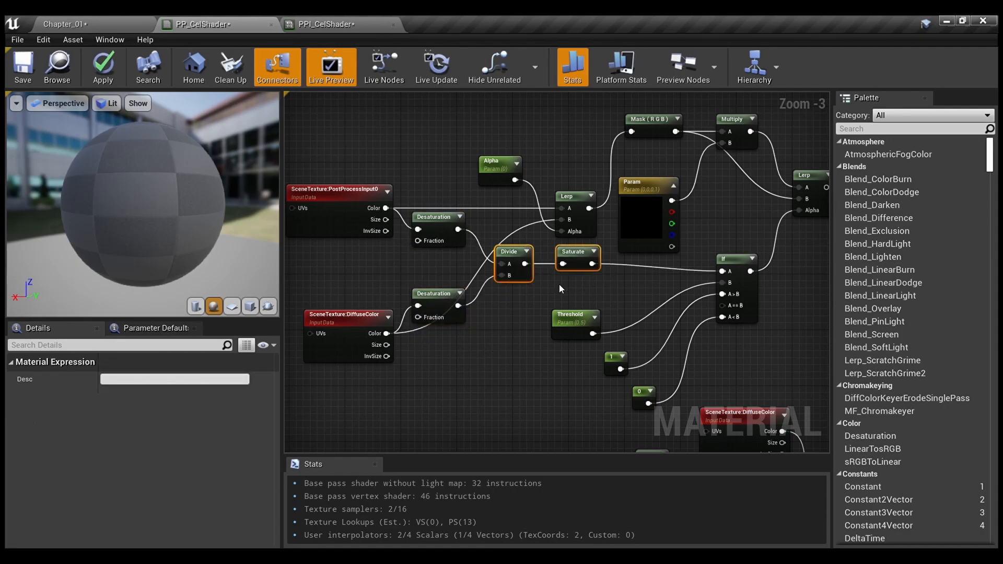
left_click(739, 266)
key("Up")
left_click(771, 336)
left_click_drag(657, 418, 567, 319)
key("Up")
key("Up")
key("Up")
left_click(571, 362)
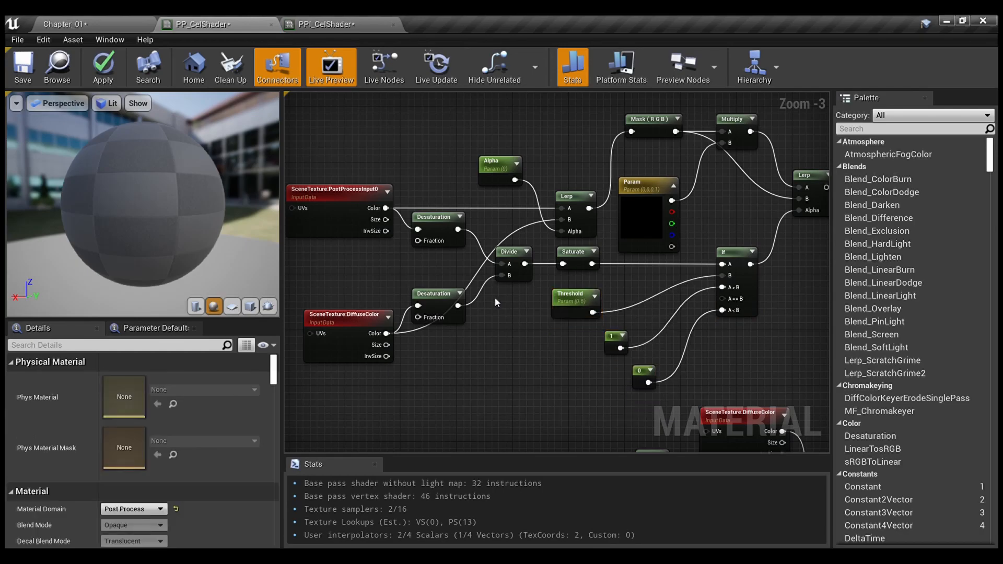
Examine the graph from the two scene texture inputs through the threshold comparison to the Param colour and Multiply nodes.
scroll(499, 304, "up", 2)
right_click_drag(495, 299, 413, 288)
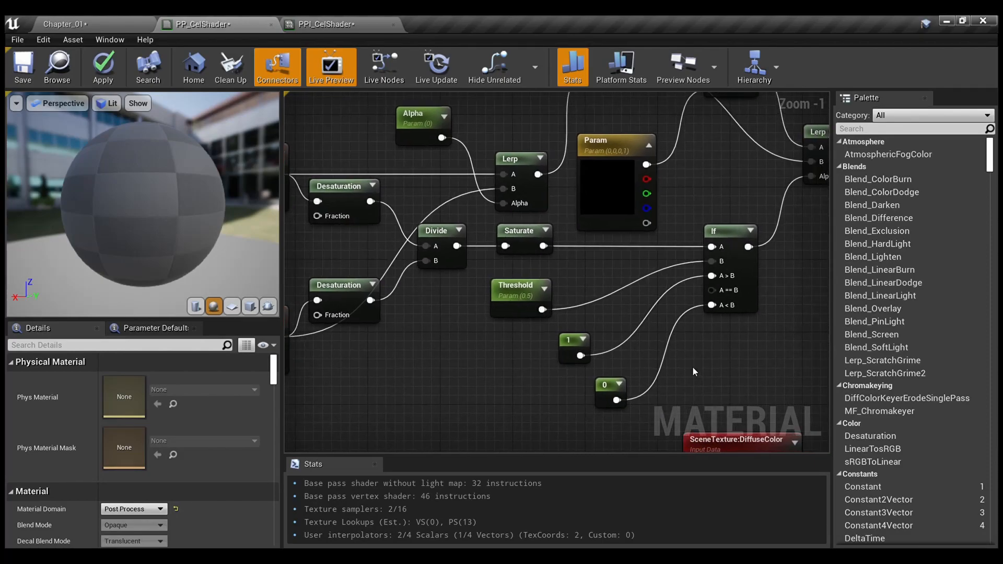
right_click_drag(655, 375, 598, 346)
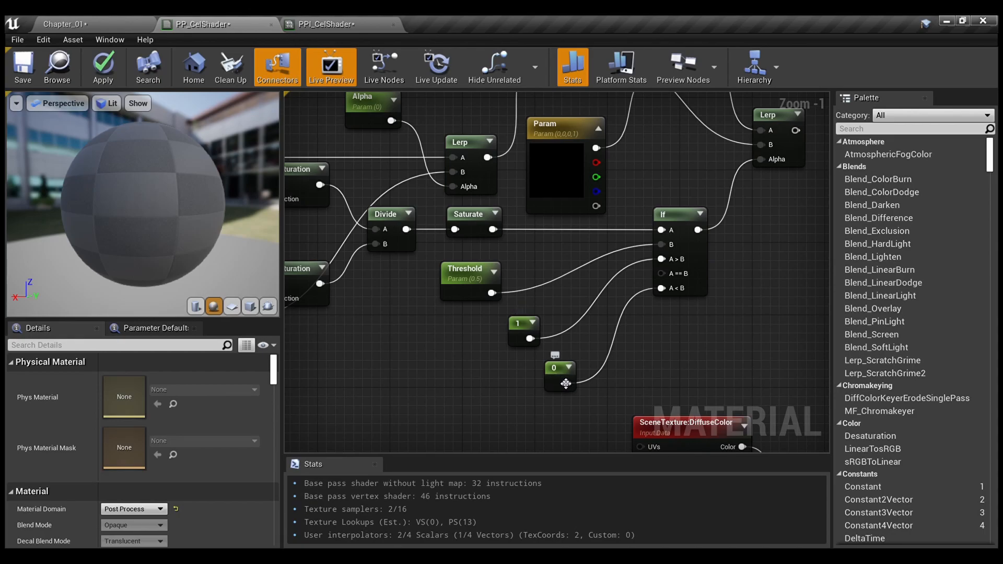
right_click_drag(585, 236, 735, 320)
right_click_drag(384, 227, 453, 201)
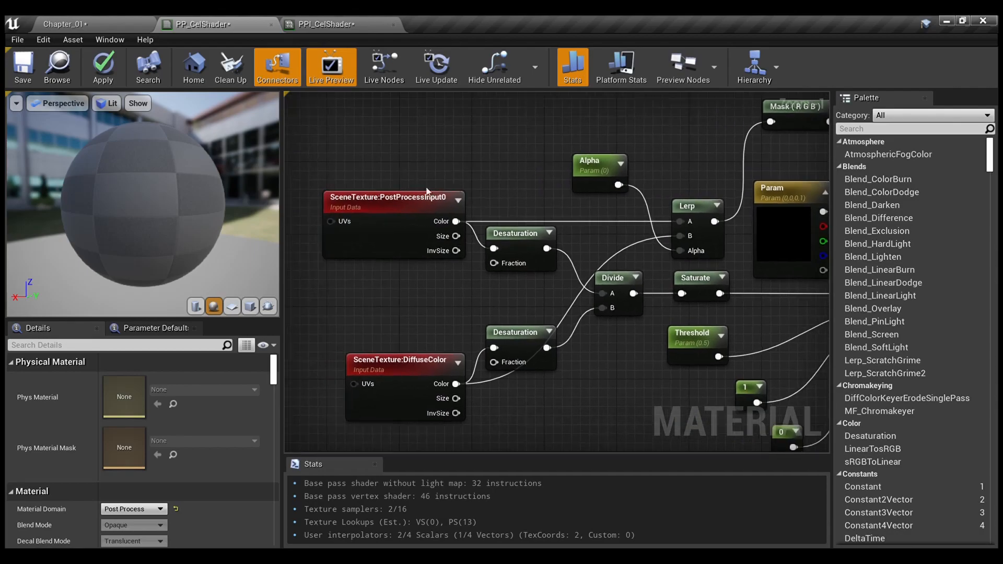
right_click_drag(634, 232, 518, 280)
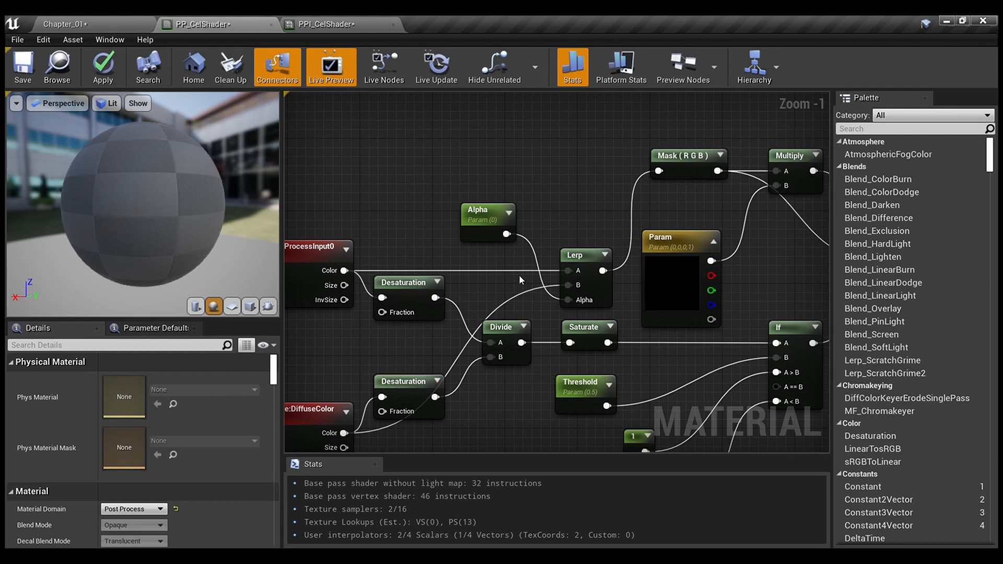
right_click_drag(295, 430, 379, 357)
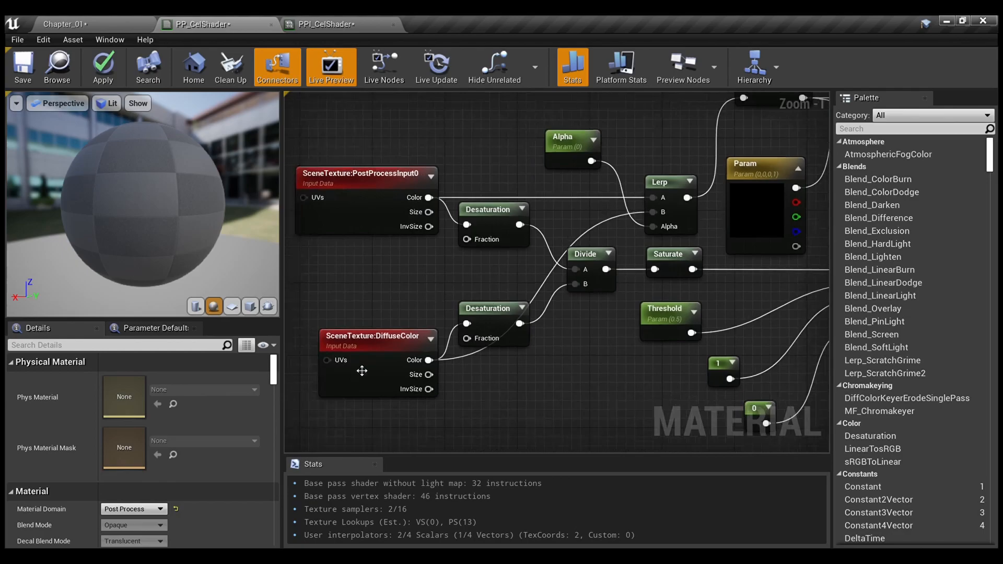
right_click_drag(541, 221, 299, 316)
right_click_drag(604, 274, 598, 244)
left_click_drag(630, 292, 512, 199)
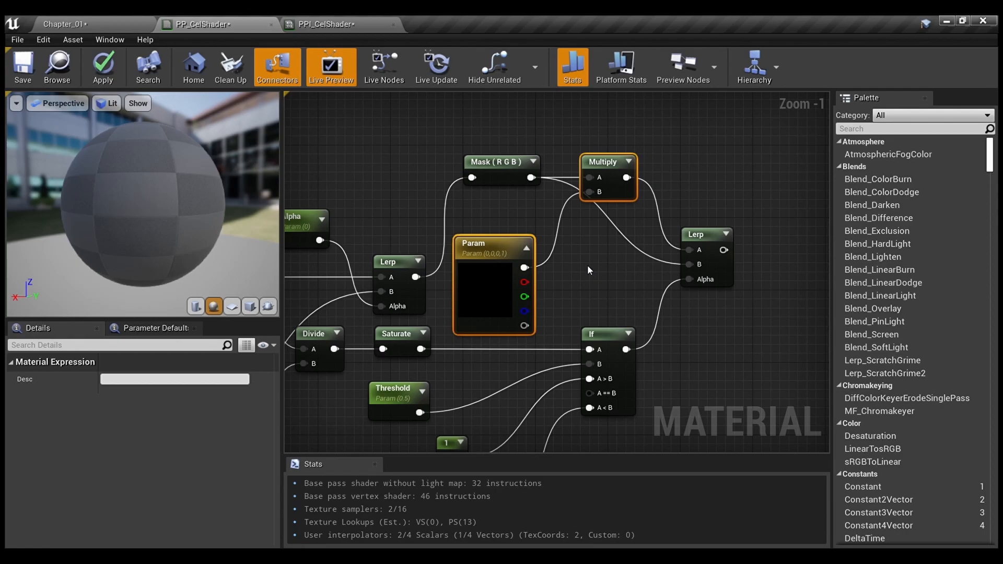
right_click_drag(587, 265, 646, 224)
left_click(644, 229)
left_click(548, 245)
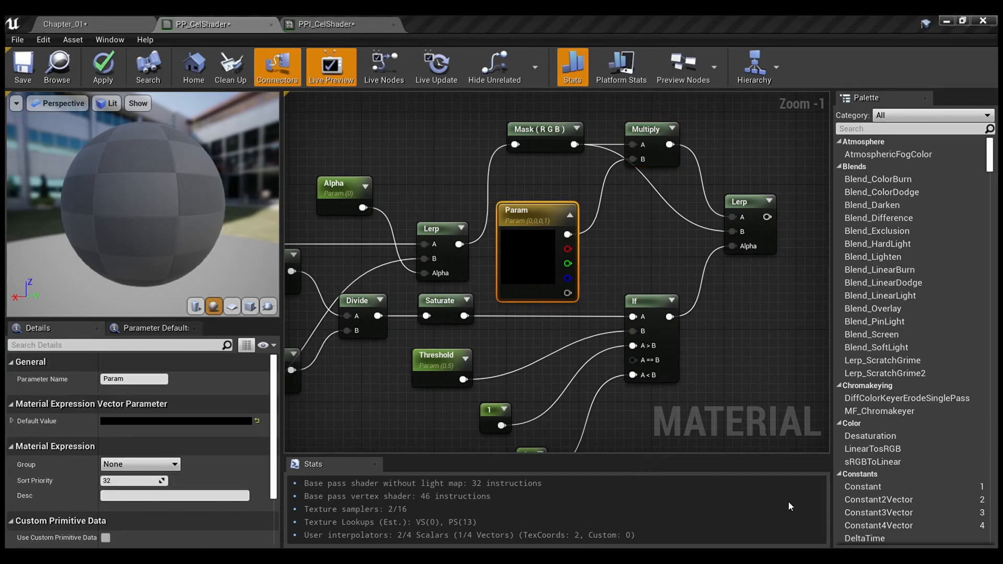
left_click(639, 229)
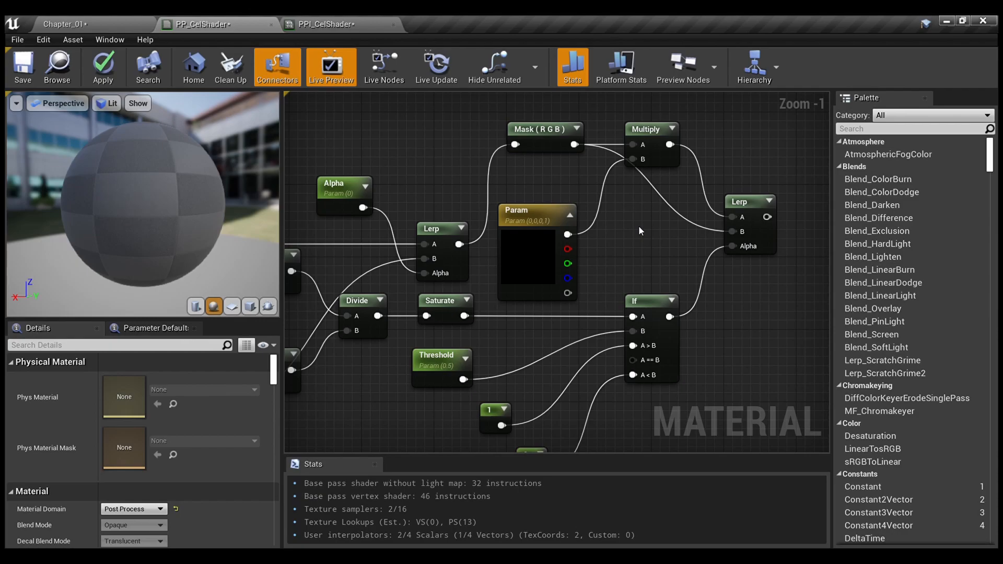
Connect the output of the final Lerp node to the section of the graph below it.
scroll(639, 226, "down", 1)
right_click_drag(638, 225, 598, 167)
left_click_drag(595, 167, 397, 322)
right_click_drag(551, 206, 572, 431)
scroll(631, 304, "down", 2)
right_click_drag(565, 352, 606, 447)
right_click_drag(663, 248, 567, 417)
scroll(563, 294, "up", 2)
right_click_drag(435, 284, 719, 259)
right_click_drag(567, 351, 525, 332)
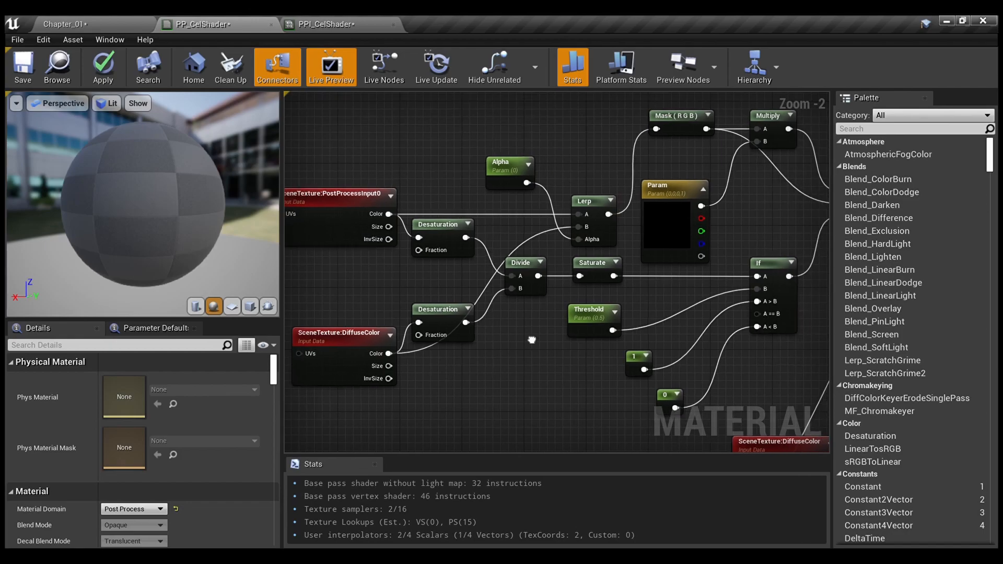
Review the connected graph again, covering the scene textures, the RGB mask with Multiply and Param, and the If branch feeding the final Lerp.
left_click_drag(784, 389, 336, 235)
left_click(535, 350)
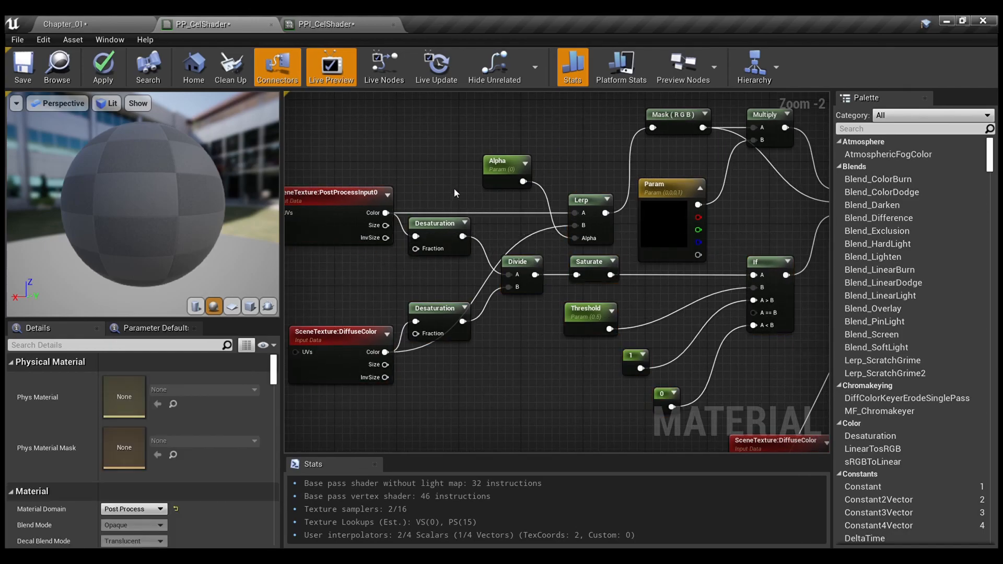
right_click_drag(453, 186, 460, 201)
left_click(600, 220)
left_click(379, 218)
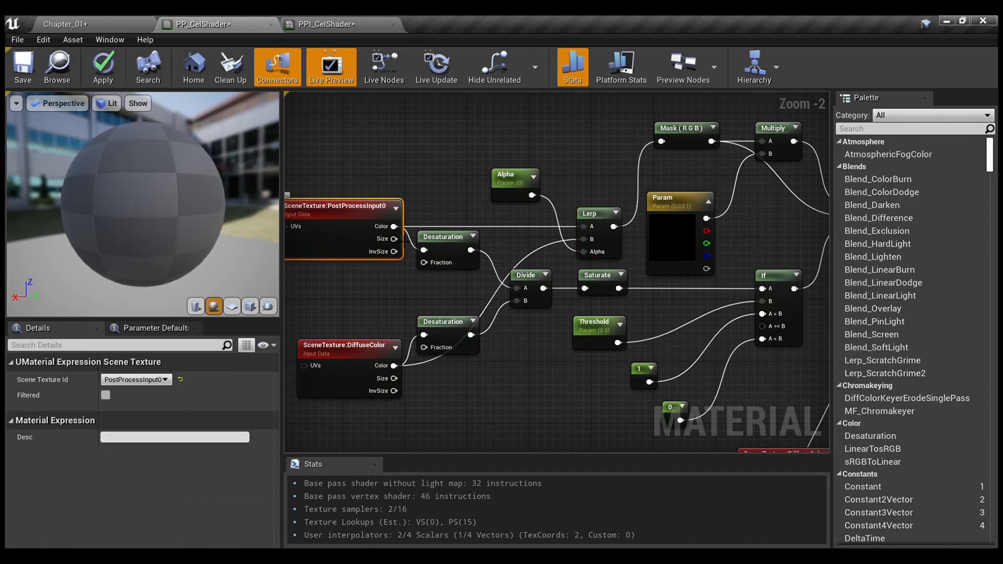
left_click(358, 359)
right_click_drag(634, 168, 486, 186)
left_click_drag(631, 242, 542, 153)
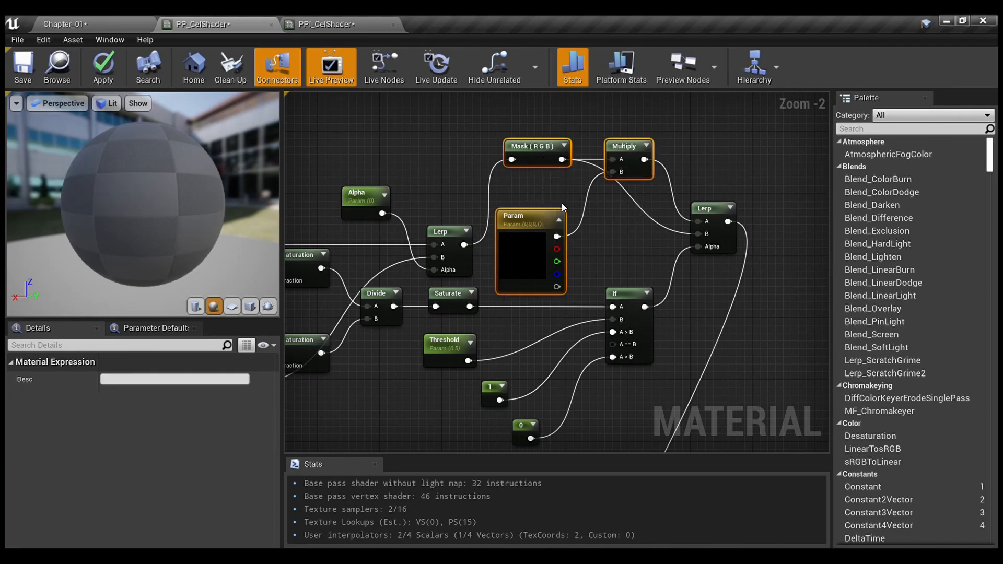
left_click(619, 229)
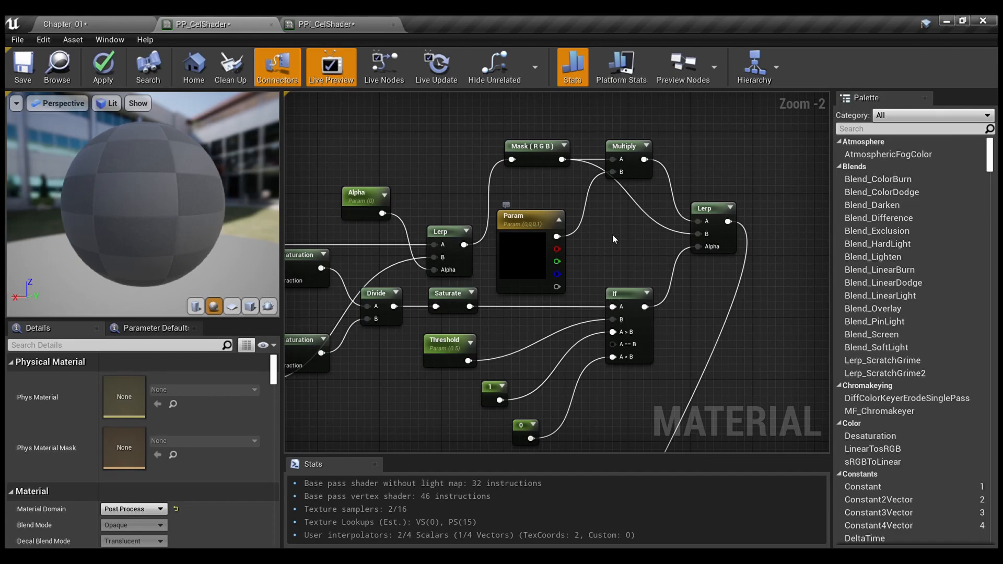
right_click_drag(638, 216, 733, 227)
left_click_drag(659, 201, 470, 139)
left_click(752, 260)
right_click_drag(754, 265, 676, 233)
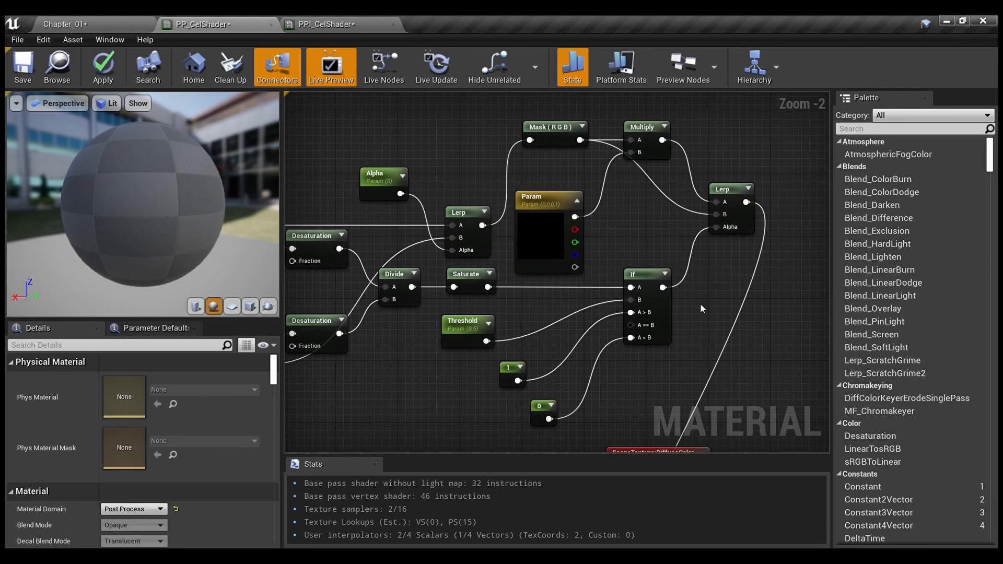
left_click_drag(660, 388, 410, 289)
left_click(731, 289)
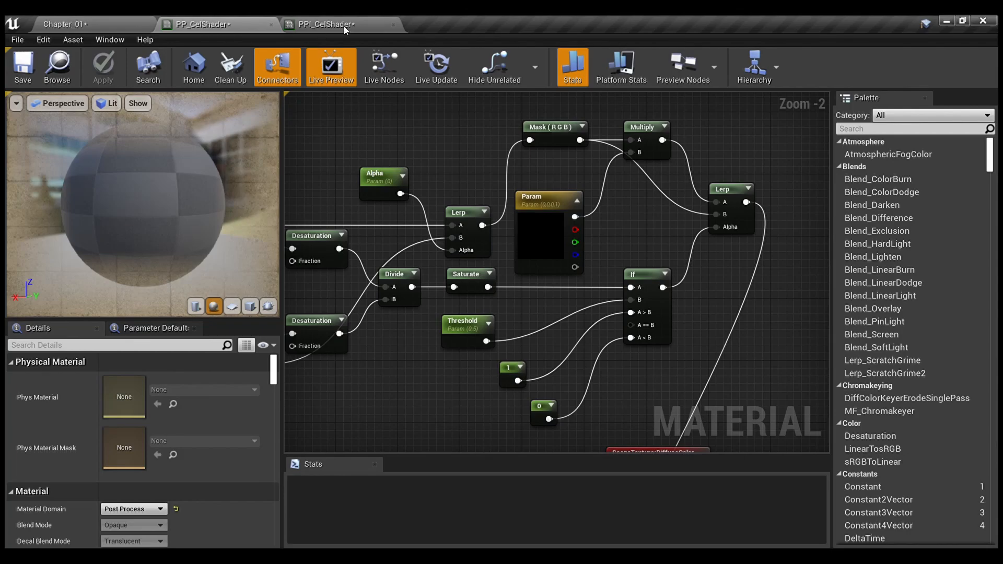
Look over the PPI_CelShader instance parameters, and play the level to check the tinted shadows on the characters.
left_click(317, 22)
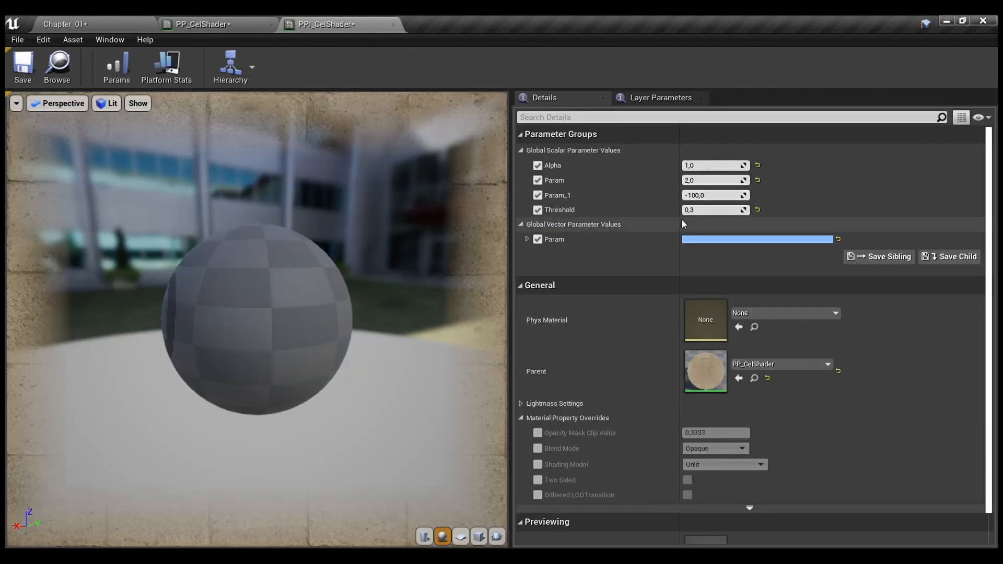
left_click(130, 19)
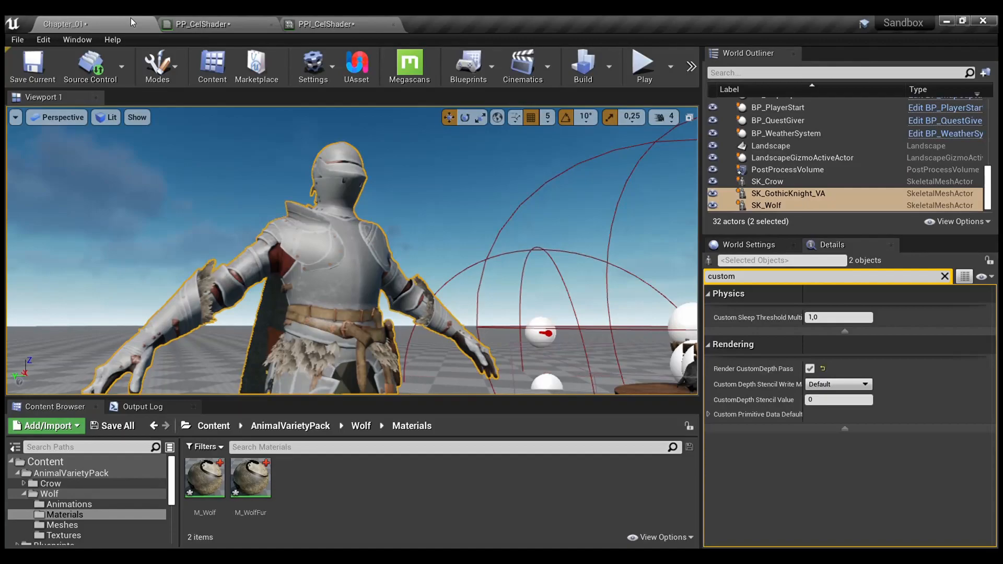
key("alt+p")
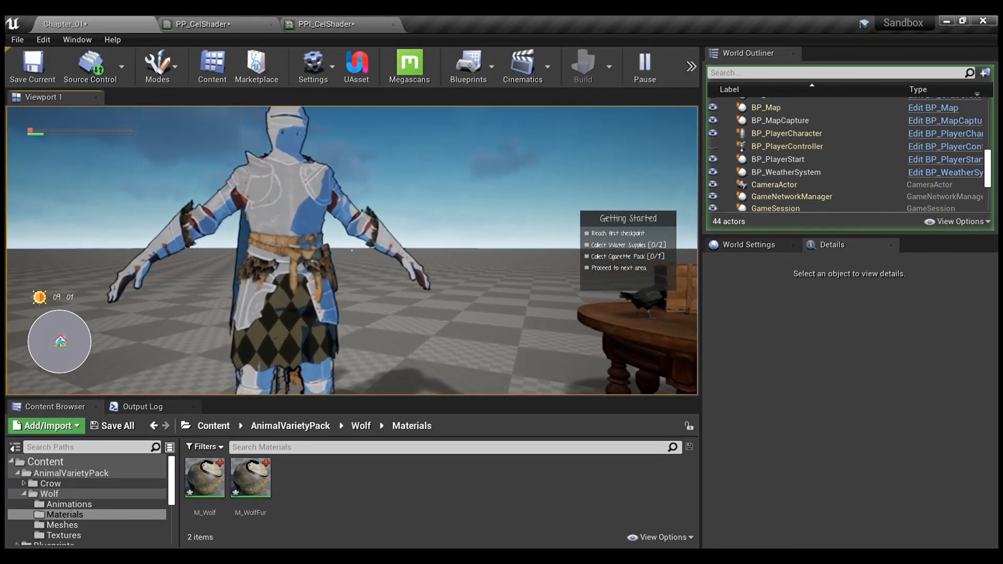
key("Escape")
Set the vector Param colour in PPI_CelShader to a darker blue and play the level to check the wolf's shadows.
left_click(345, 23)
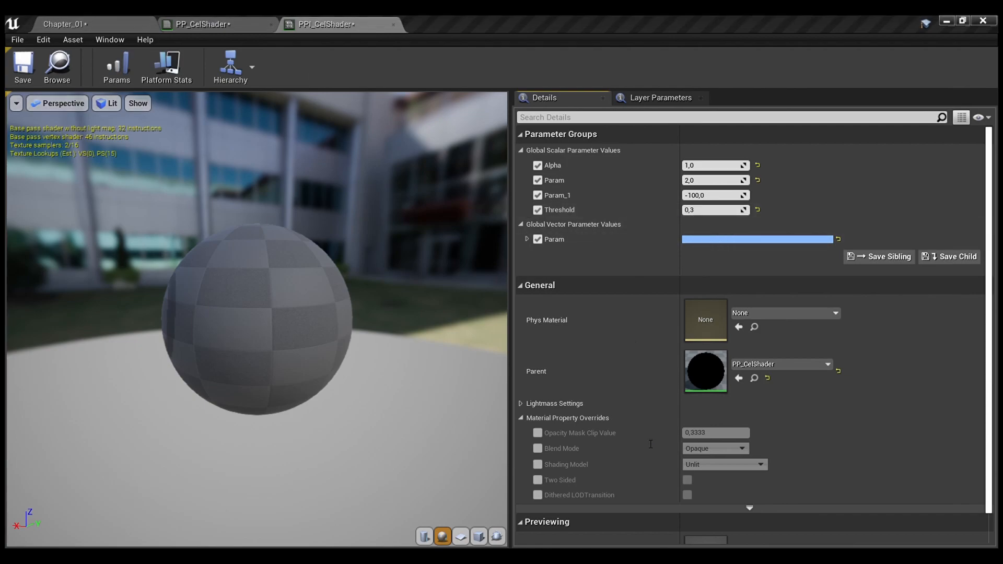
key("Return")
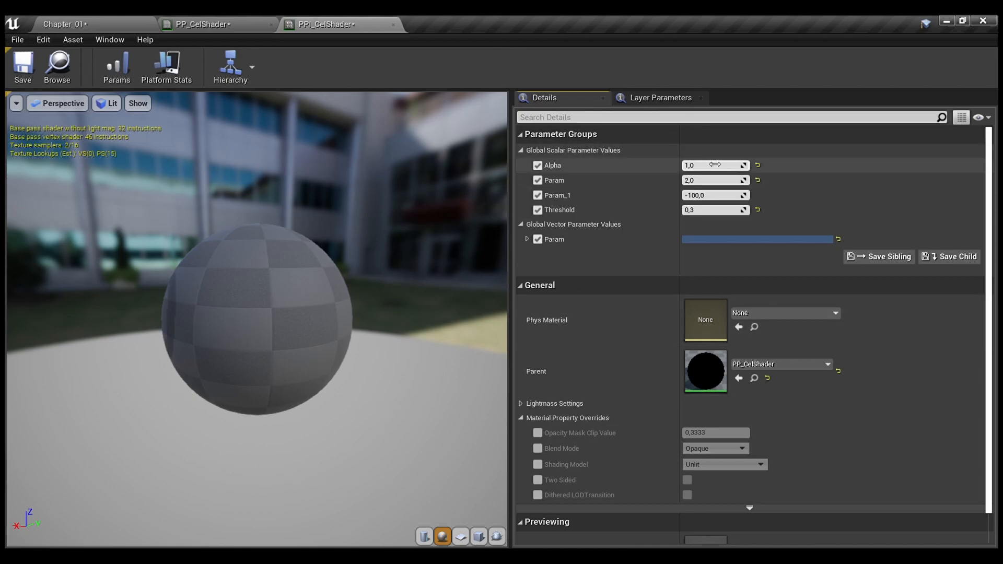
left_click(67, 20)
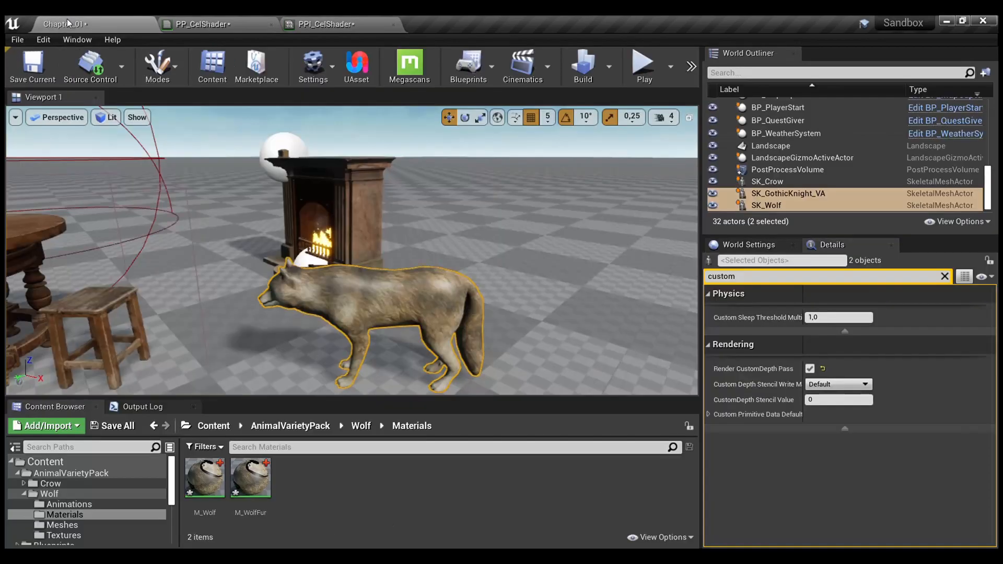
key("alt+p")
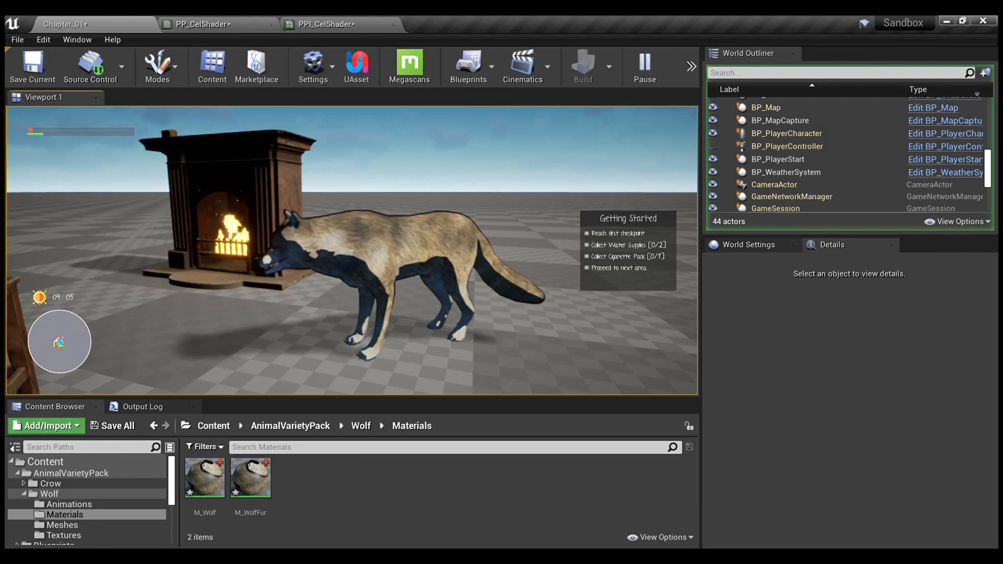
Walk around the wolf and the knight in the running level to inspect their shadow tint, and stop the play session.
key("a")
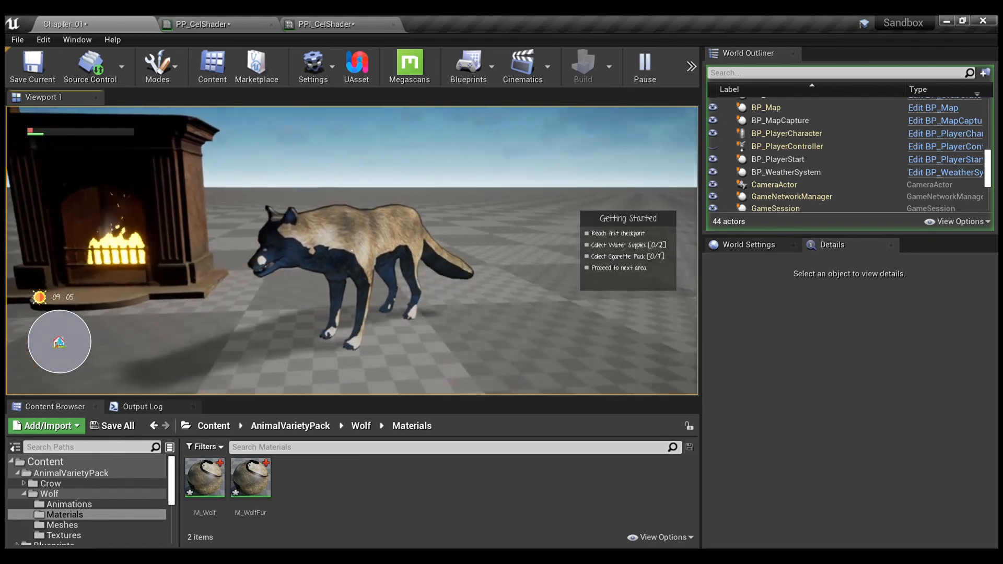
key("s")
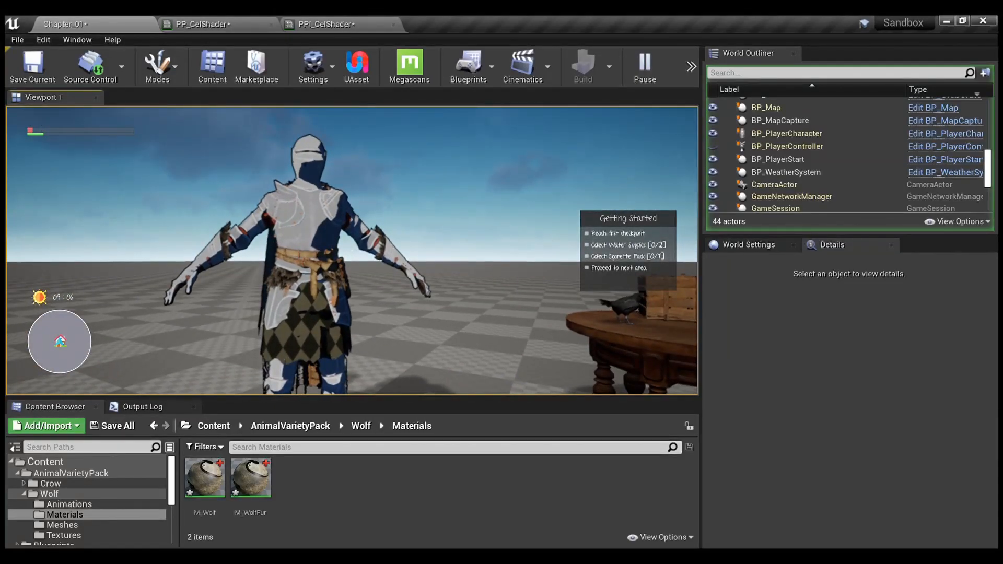
key("w")
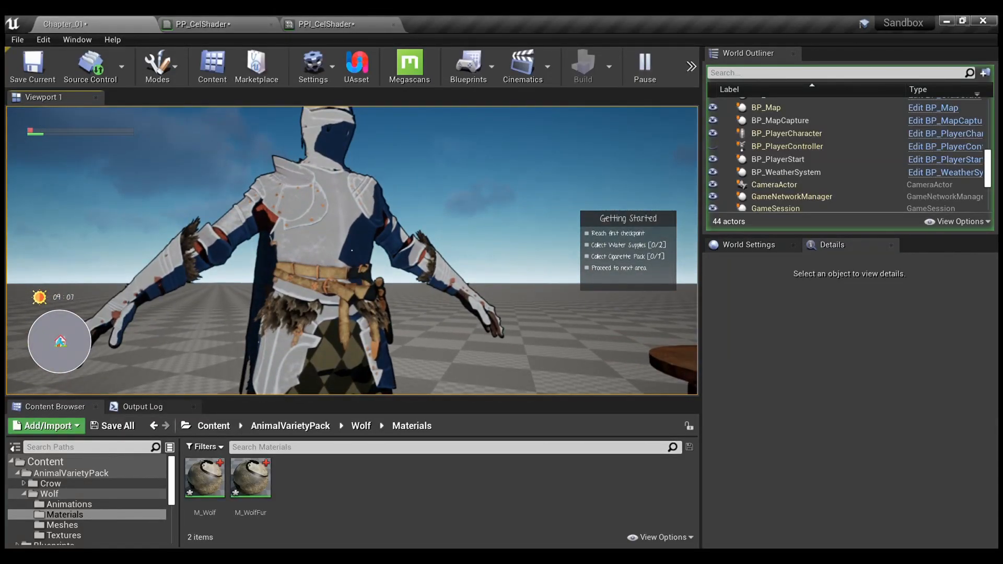
key("s")
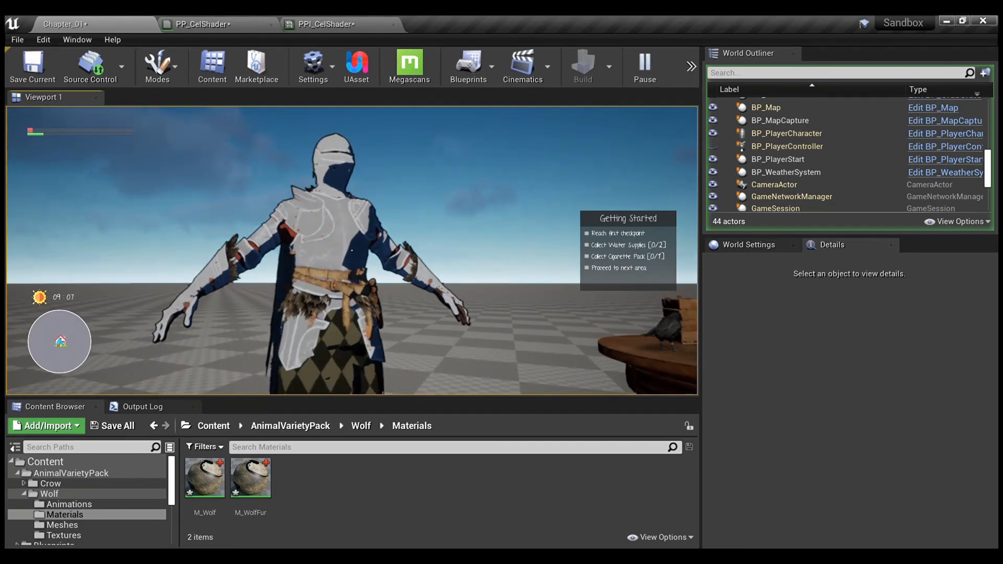
key("Escape")
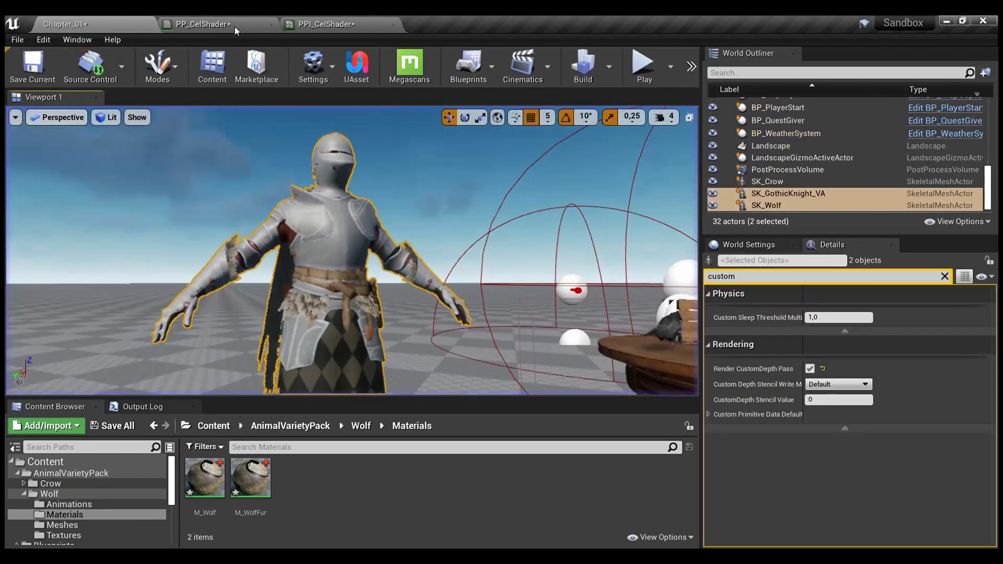
Set the scalar Alpha parameter of PPI_CelShader to 0.
left_click(316, 24)
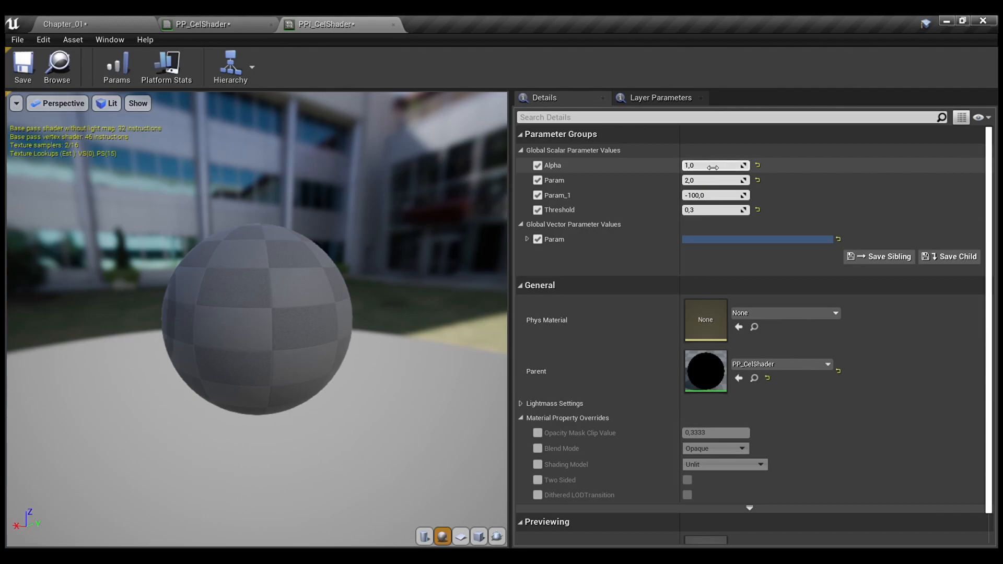
left_click(712, 167)
type("0")
key("Return")
Review the Alpha-driven Lerp in the PP_CelShader graph and inspect the SceneTexture:PostProcessInput0 node that feeds it.
left_click(235, 25)
right_click_drag(320, 239, 658, 191)
right_click_drag(577, 274, 388, 283)
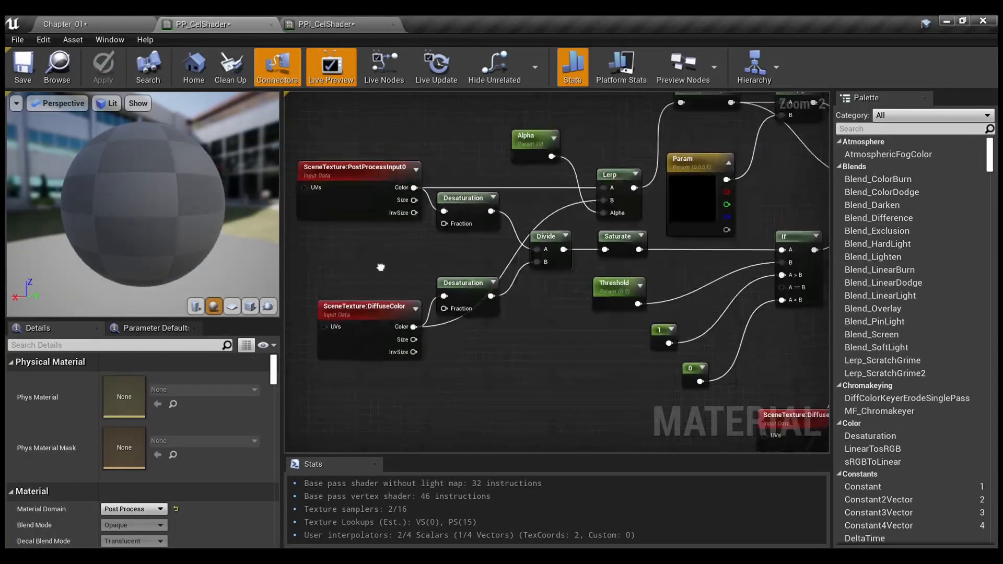
left_click(339, 172)
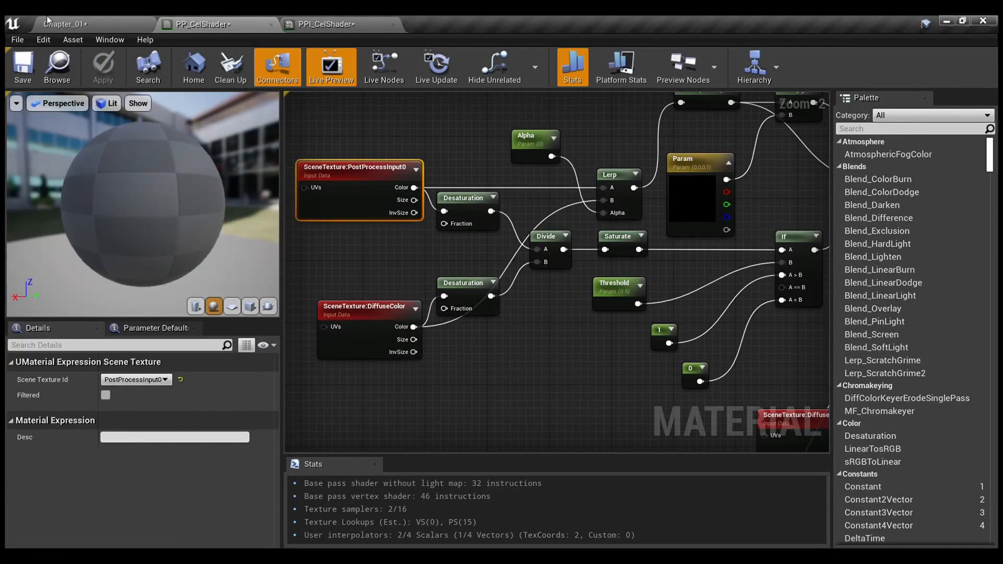
Play the level to check the cel shading on the wolf and the knight with the new Alpha, and stop playing.
left_click(93, 18)
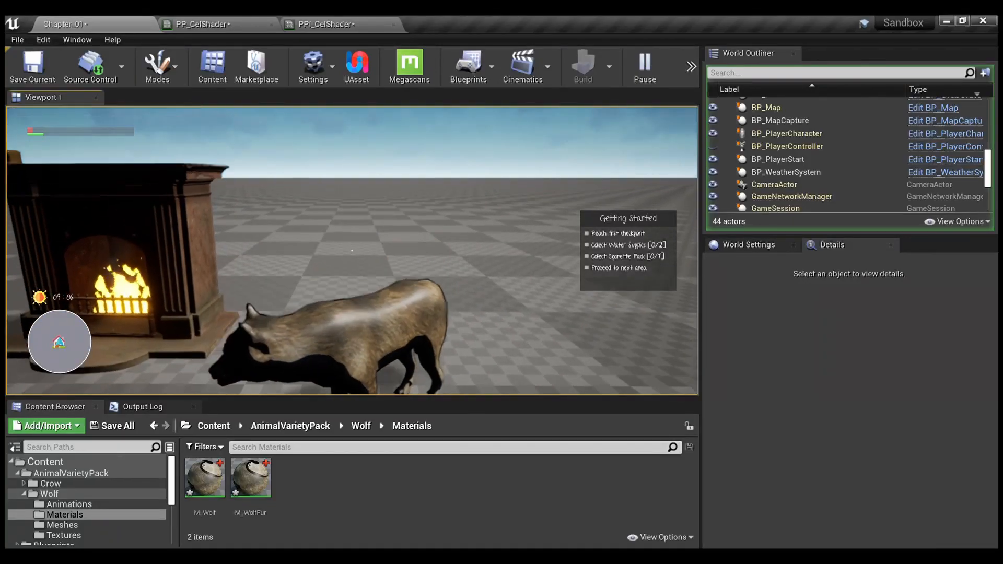
key("w")
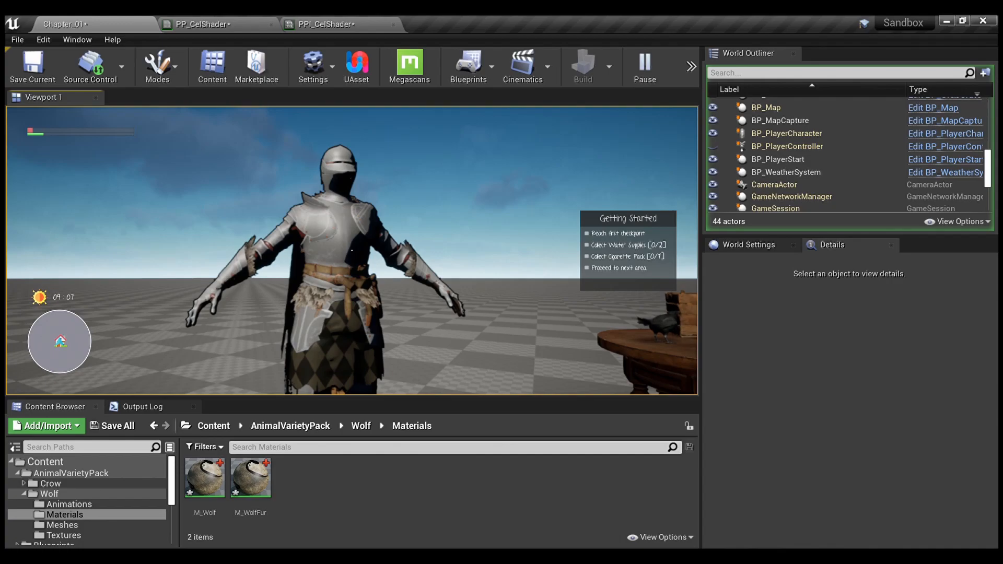
key("Escape")
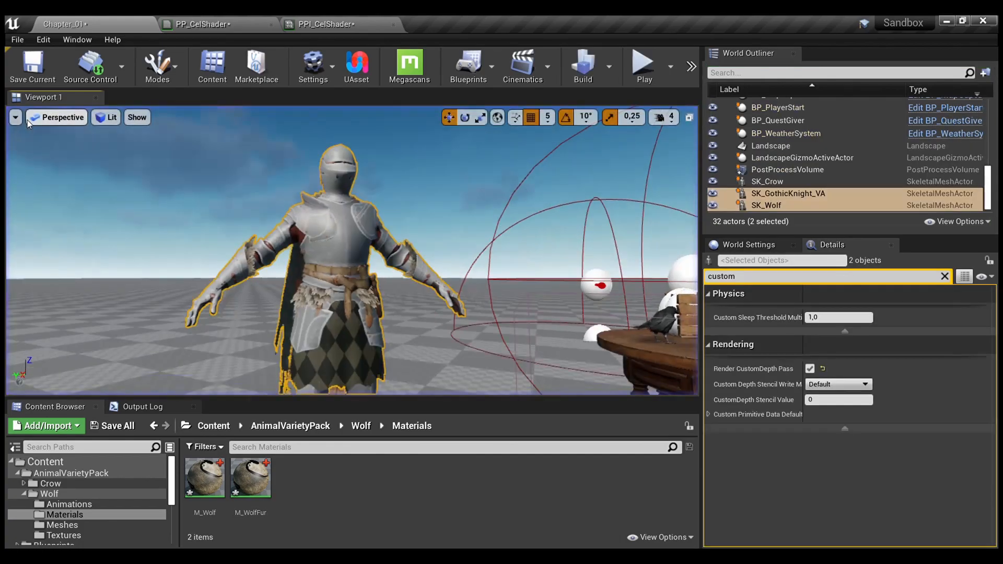
Examine the banding section of PP_CelShader, from SceneTexture:PostProcessInput0 through Desaturation and the Bands parameters to the final Saturate node.
left_click(225, 17)
scroll(505, 328, "down", 6)
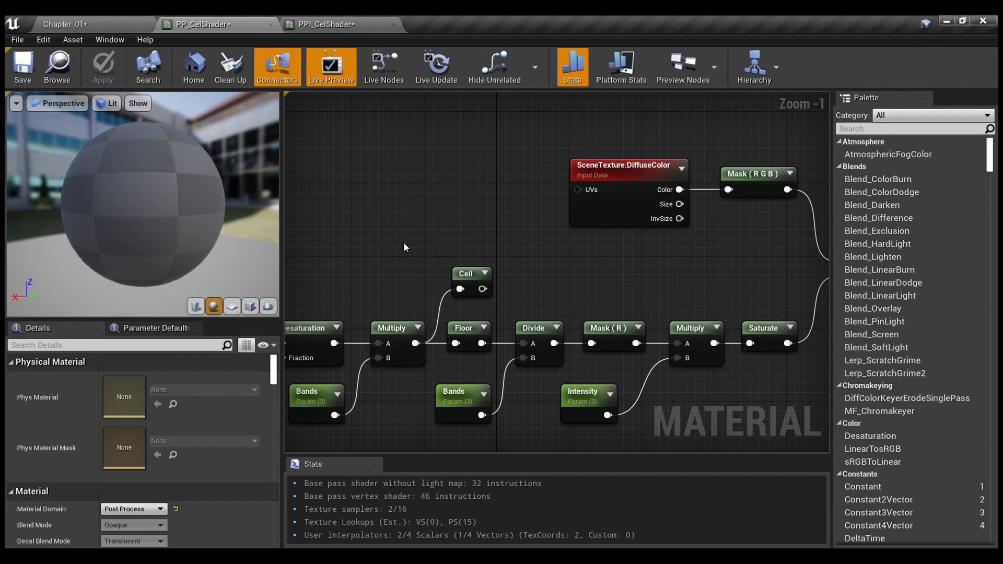
right_click_drag(404, 247, 586, 167)
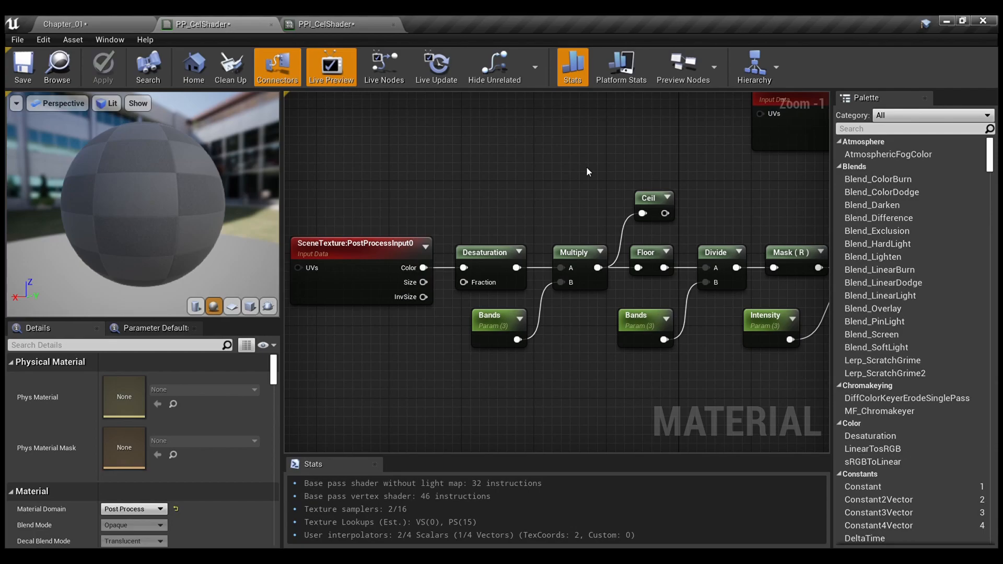
right_click_drag(586, 167, 526, 152)
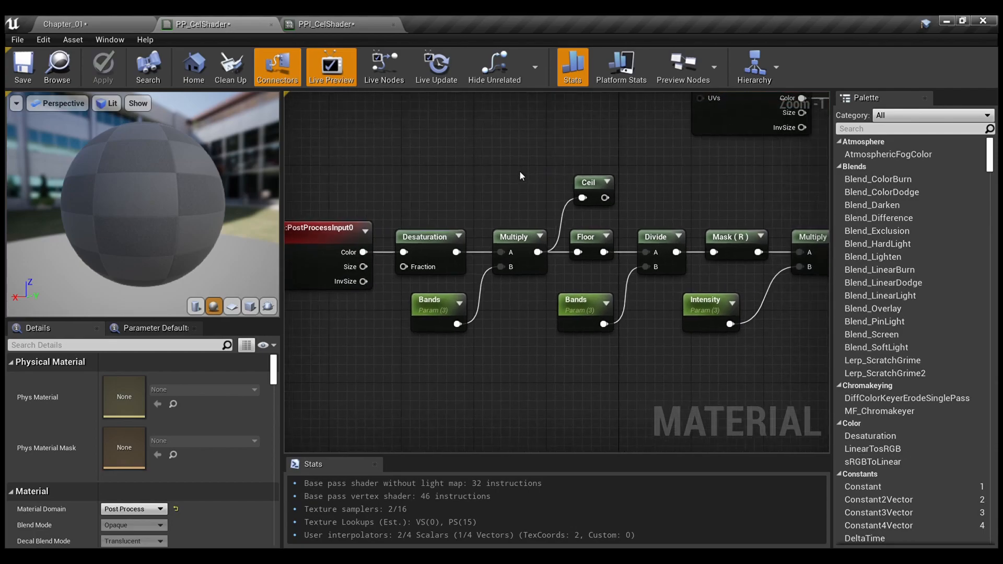
left_click(448, 320)
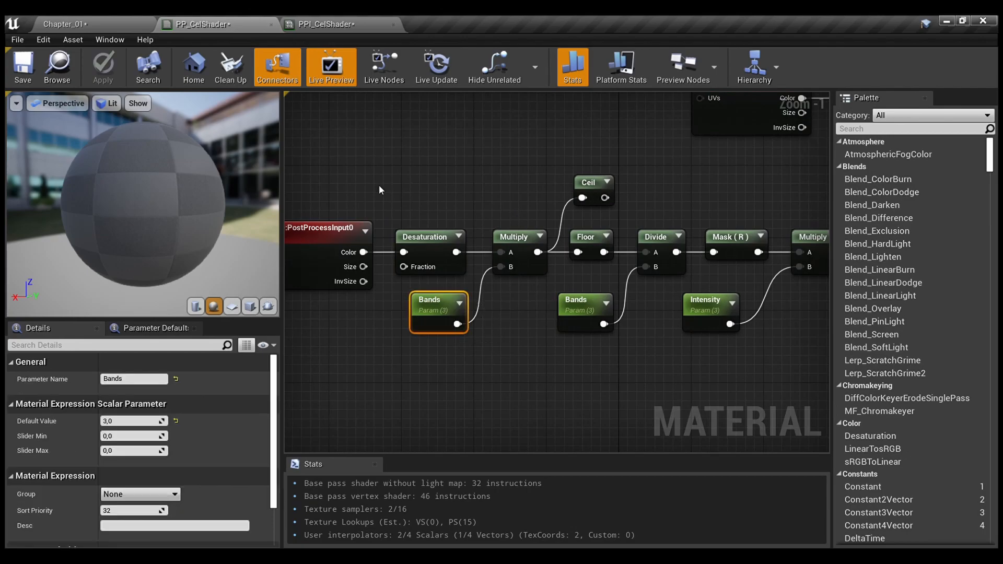
left_click_drag(323, 185, 415, 246)
right_click_drag(428, 200, 445, 186)
left_click(496, 177)
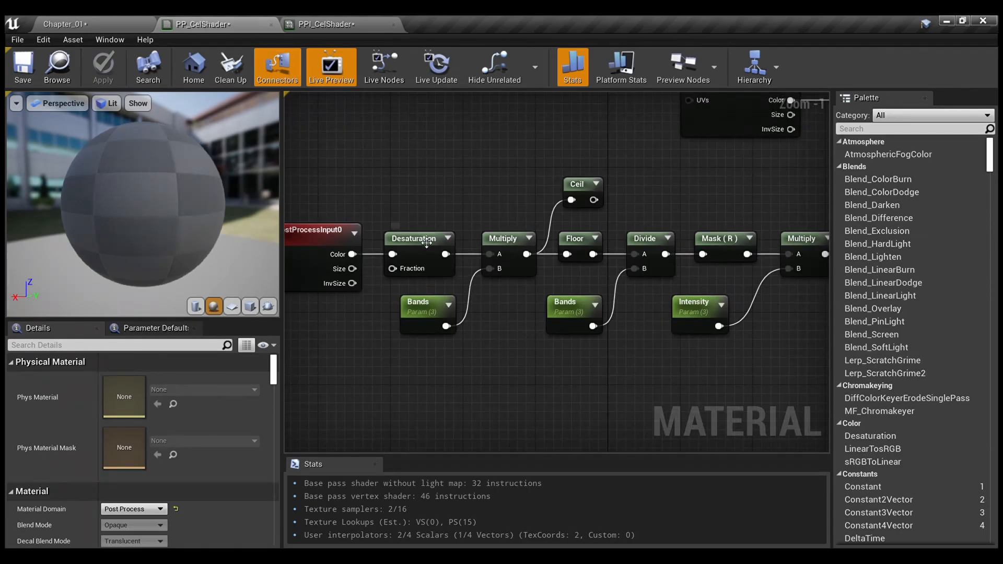
scroll(427, 241, "down", 2)
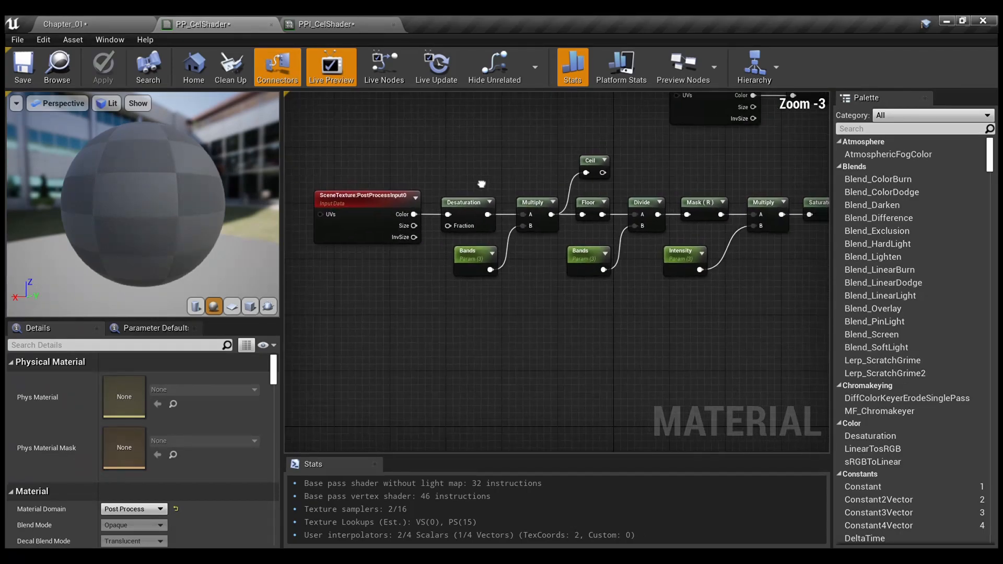
left_click_drag(739, 318, 450, 184)
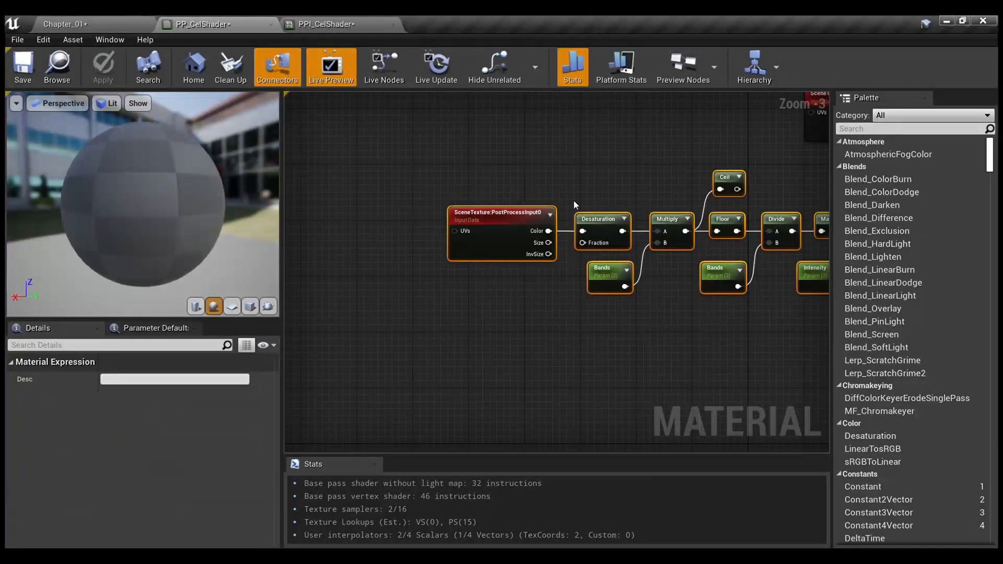
right_click_drag(568, 193, 455, 241)
left_click(487, 223)
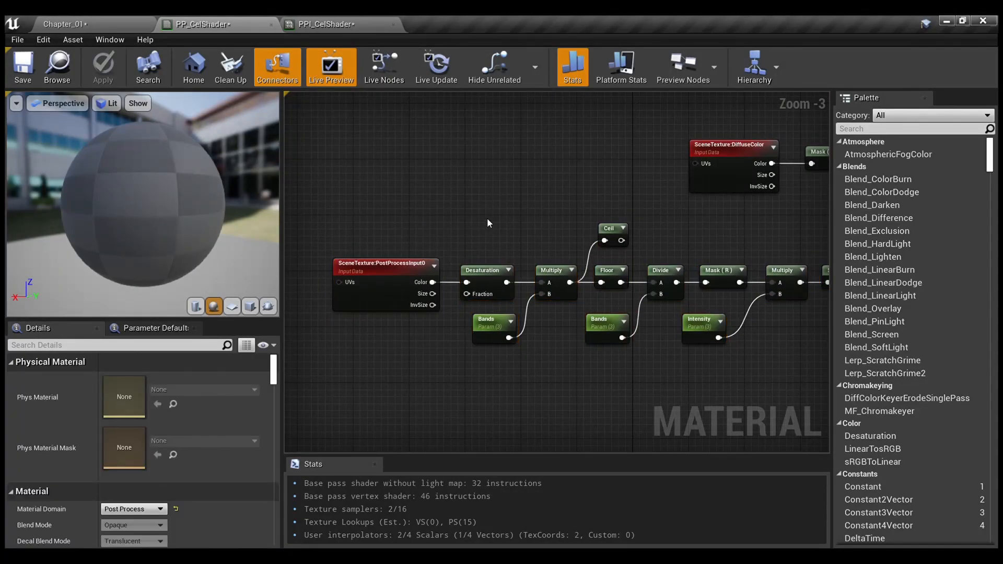
right_click_drag(488, 219, 445, 207)
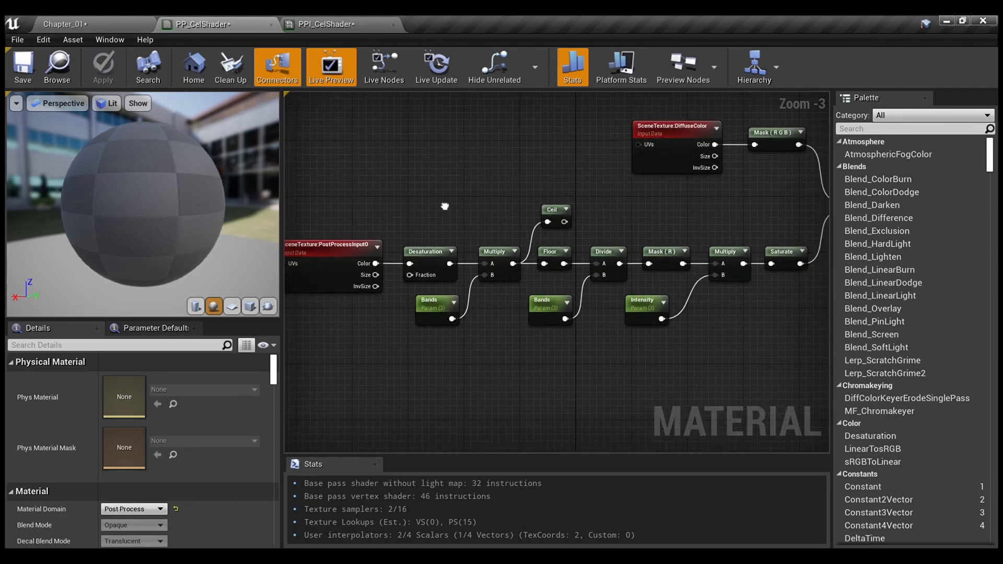
scroll(597, 230, "up", 3)
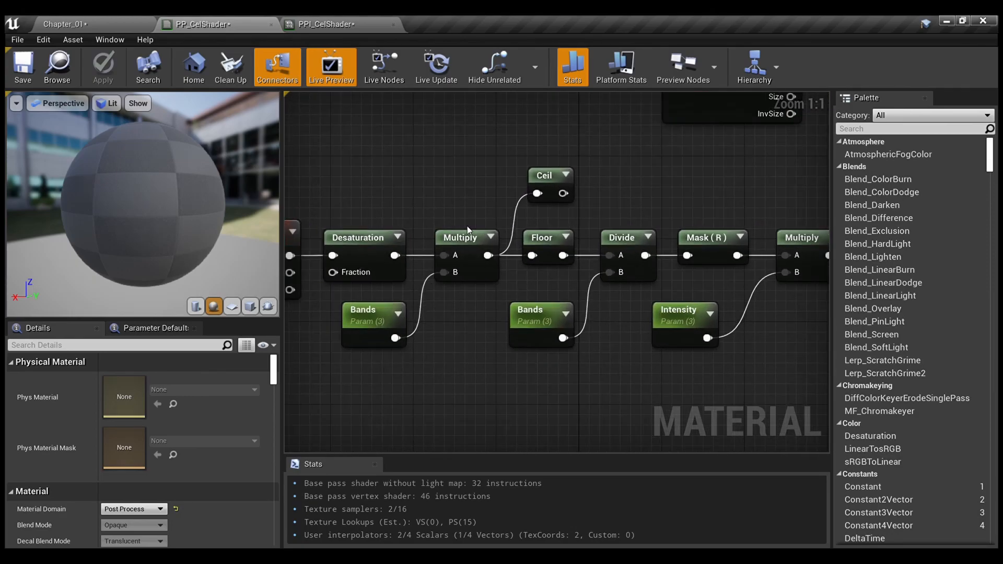
Examine how Multiply, Floor or Ceil and Divide use Bands, and how Mask (R) is multiplied by Intensity.
left_click(470, 246)
left_click(624, 243)
left_click_drag(574, 380, 402, 334)
left_click_drag(522, 158, 541, 261)
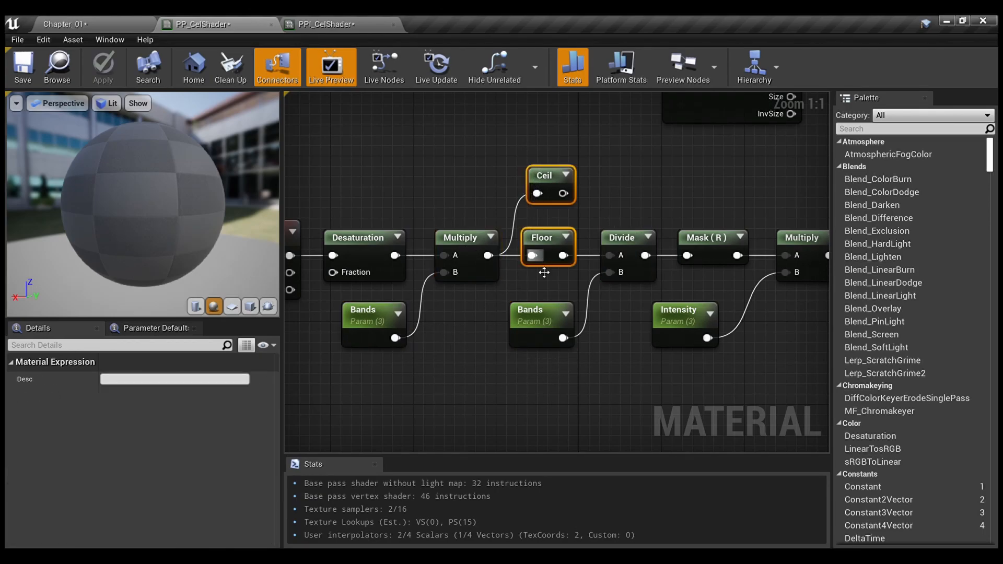
left_click(534, 287)
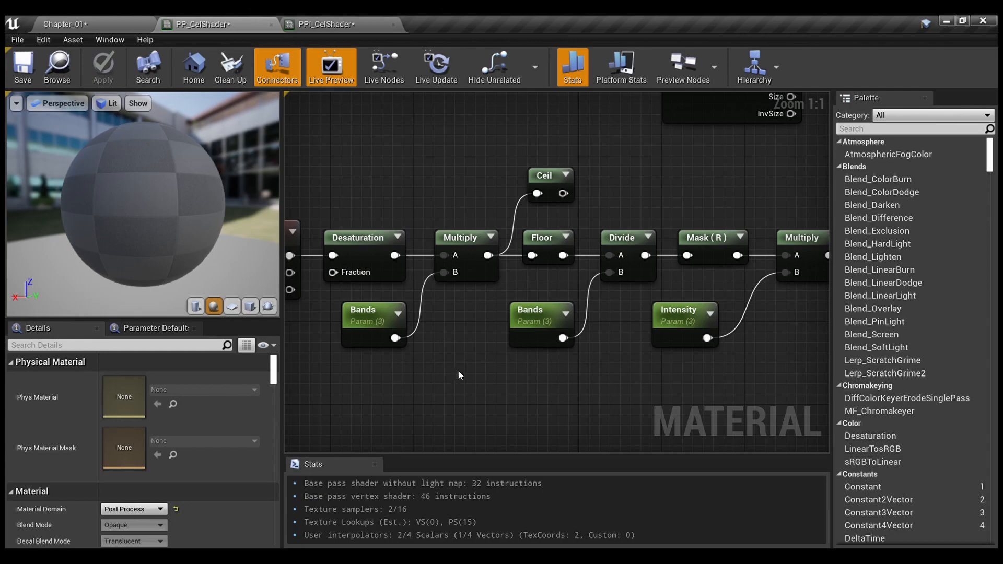
right_click_drag(563, 384, 481, 395)
left_click(609, 274)
left_click(578, 210)
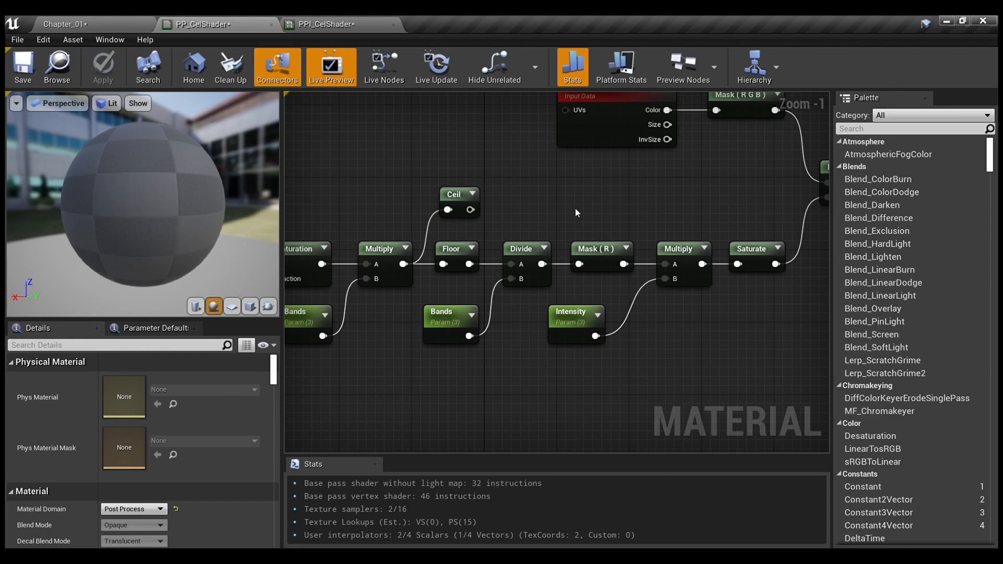
right_click_drag(622, 215, 436, 251)
left_click_drag(524, 378, 425, 261)
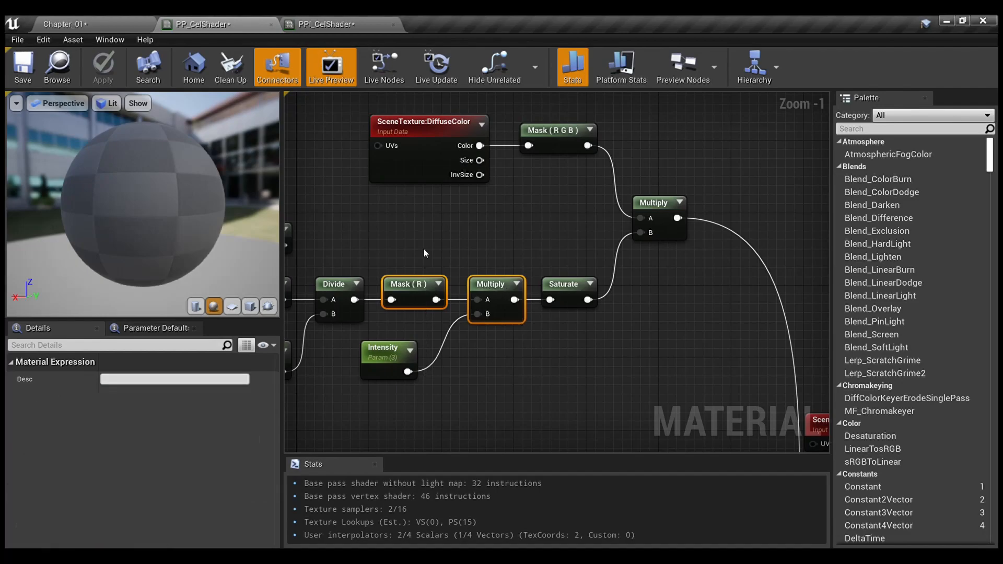
right_click_drag(425, 264, 501, 217)
left_click(555, 324)
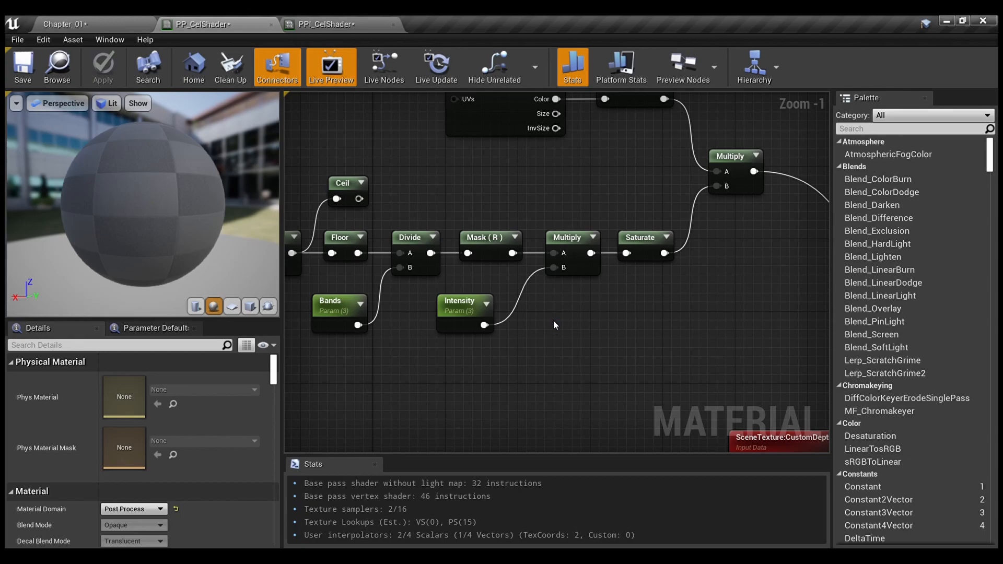
Trace the masked DiffuseColor multiplied by the saturated bands into the Lerp that adds the MF_Outline result.
right_click_drag(675, 143, 591, 230)
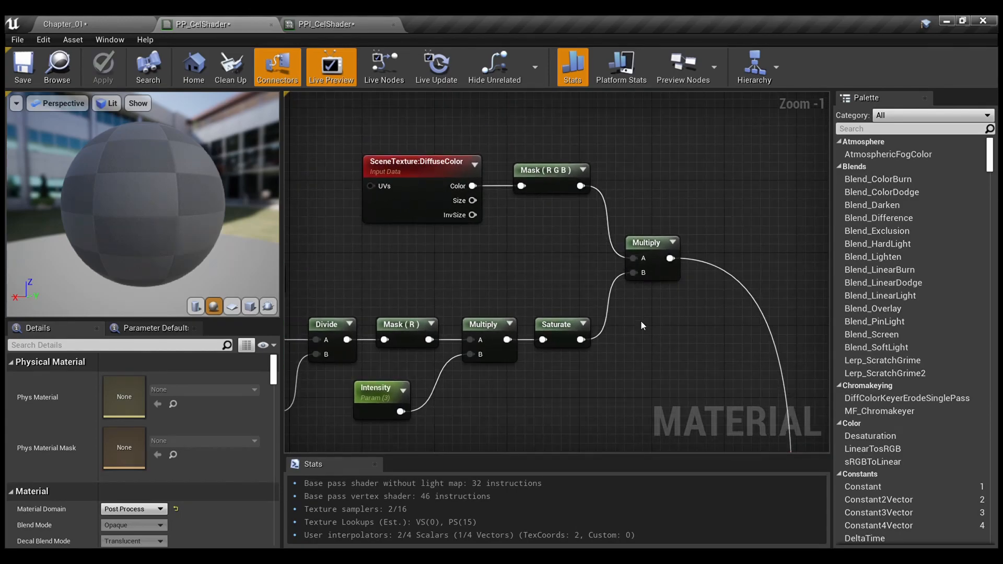
left_click_drag(399, 119, 528, 228)
left_click(529, 227)
scroll(529, 227, "down", 2)
scroll(543, 240, "down", 2)
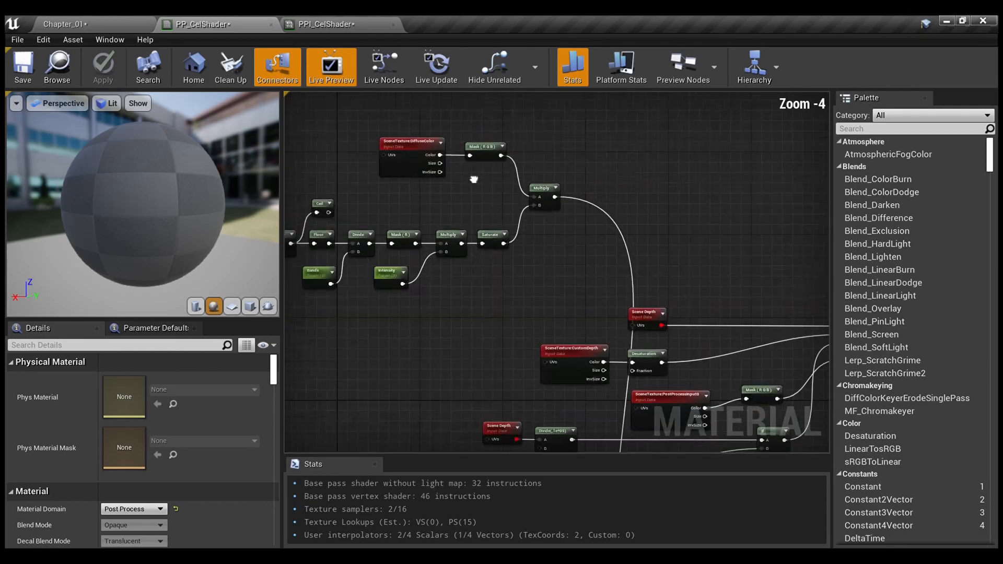
scroll(558, 251, "up", 3)
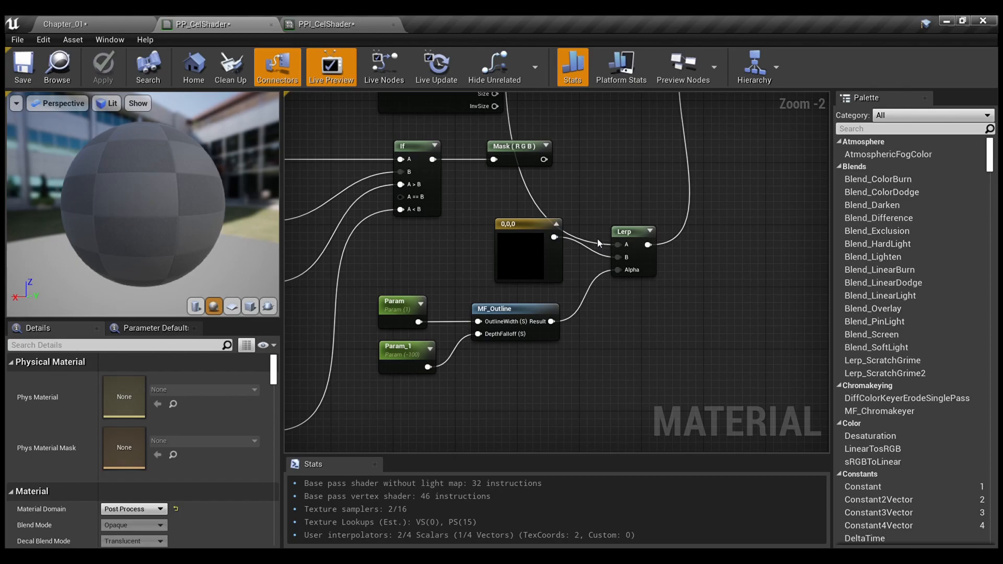
scroll(598, 242, "down", 2)
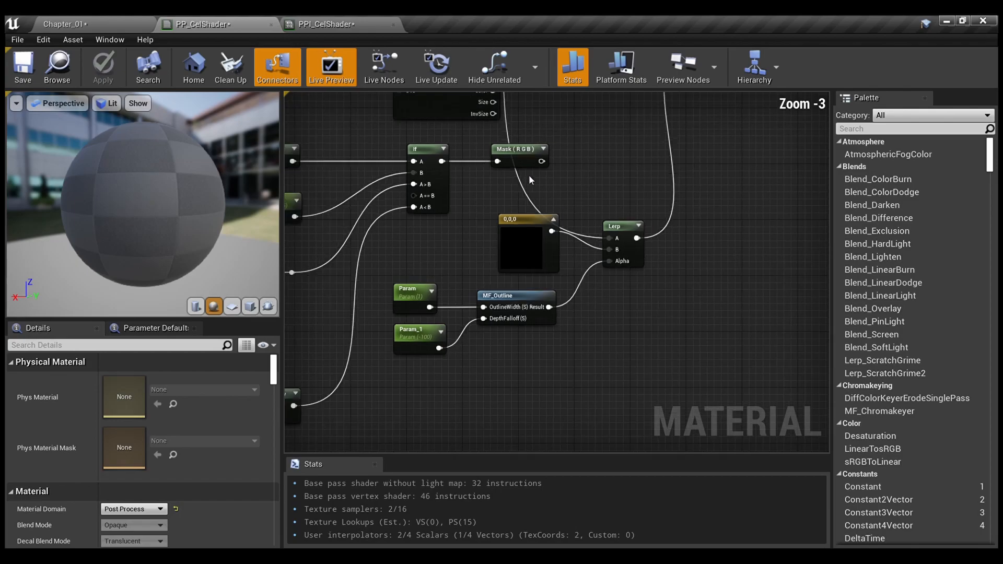
scroll(571, 246, "up", 2)
left_click_drag(637, 380, 404, 256)
left_click(673, 169)
Trace the depth comparison and If nodes into the Emissive Color of PP_CelShader, and review the banding section again.
scroll(681, 147, "down", 2)
right_click_drag(683, 143, 558, 376)
left_click_drag(653, 362, 338, 256)
left_click_drag(708, 249, 424, 142)
right_click_drag(739, 229, 588, 284)
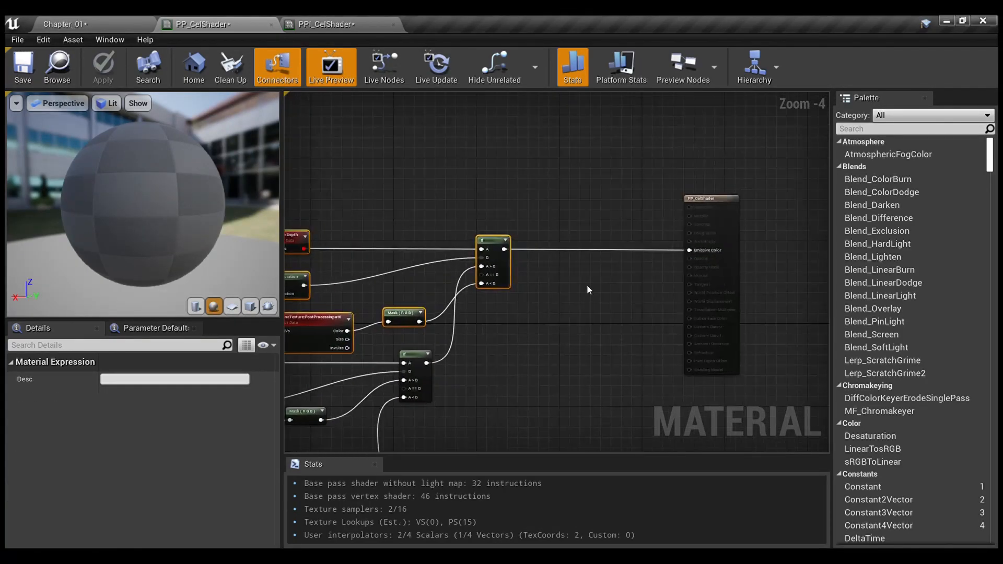
left_click(585, 283)
scroll(584, 283, "up", 3)
scroll(584, 283, "down", 2)
right_click_drag(551, 240, 737, 214)
scroll(737, 215, "down", 2)
right_click_drag(567, 156, 824, 310)
scroll(625, 252, "up", 3)
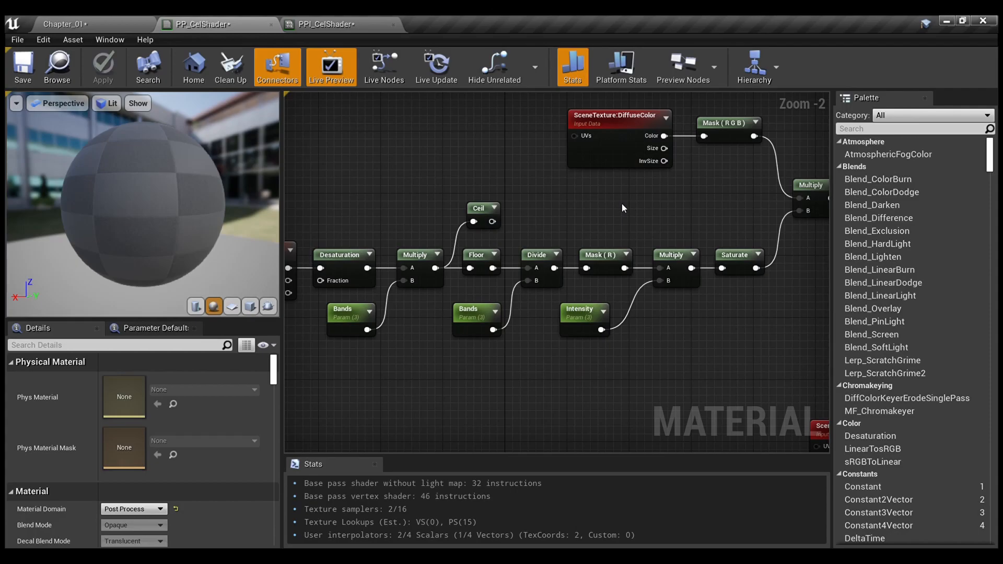
mouse_move(407, 167)
right_mouse_down()
mouse_move(539, 172)
mouse_move(412, 151)
right_mouse_up()
Look over the Bands and Intensity parameters of PPI_CelShader, and play the level to check the banded shading on the wolf.
left_click(122, 19)
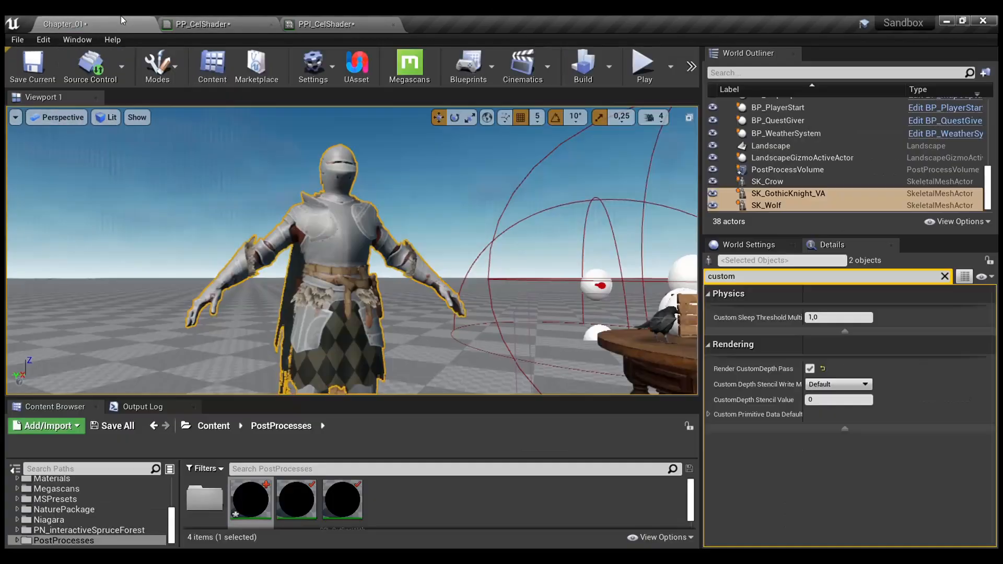
left_click(353, 23)
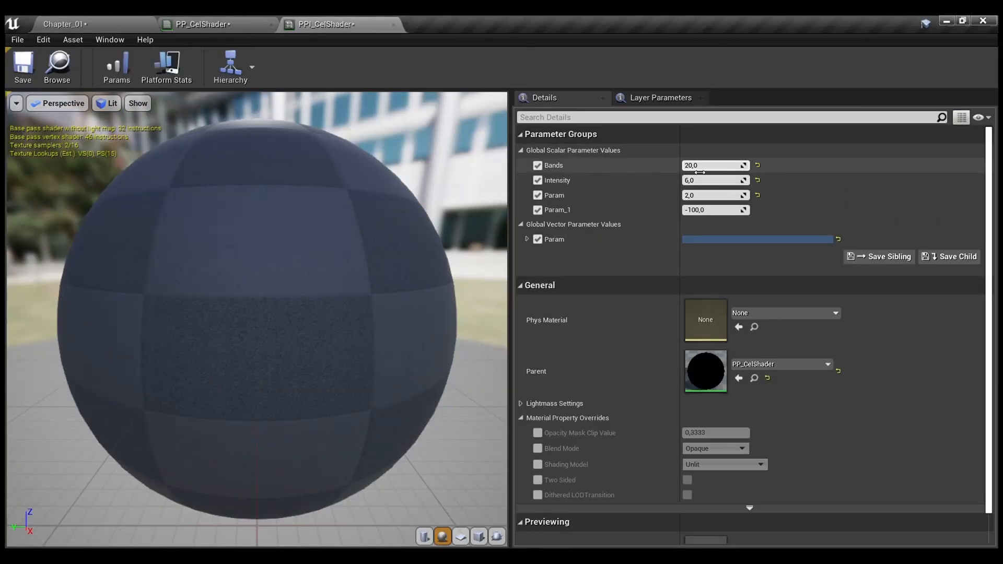
left_click(117, 19)
key("alt+p")
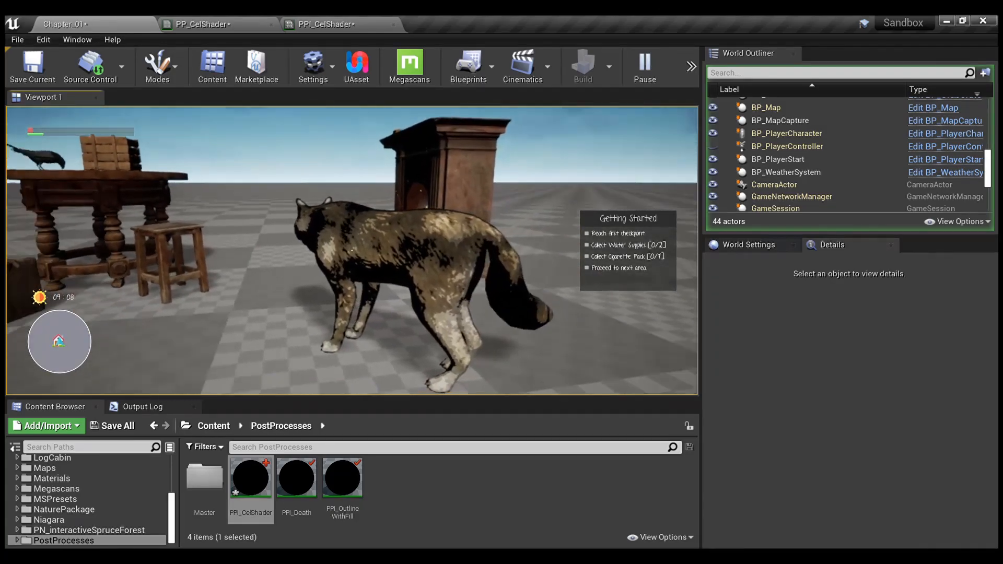
End the play test on the wolf and set Bands in PPI_CelShader to 8.
key("ctrl")
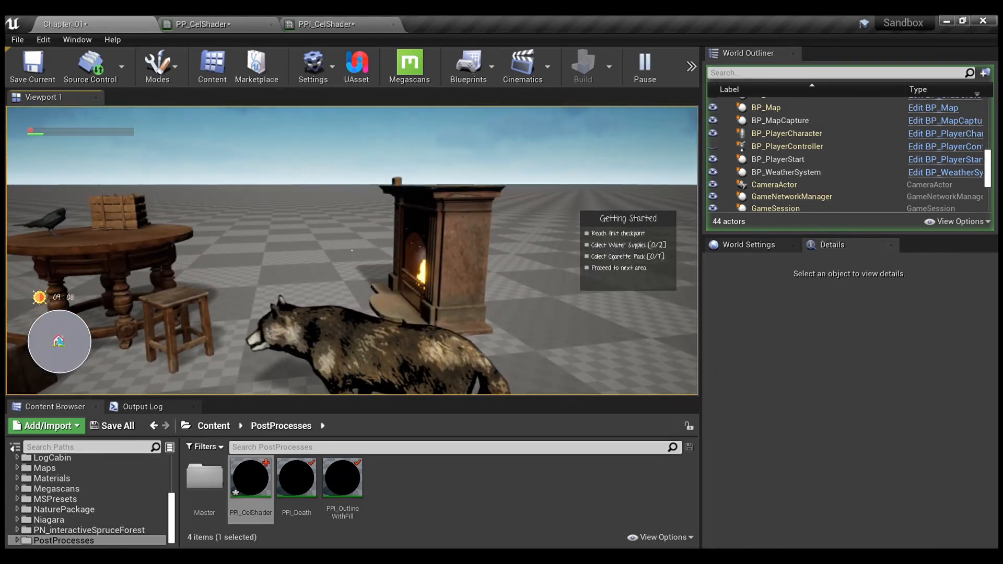
key("Escape")
left_click(325, 24)
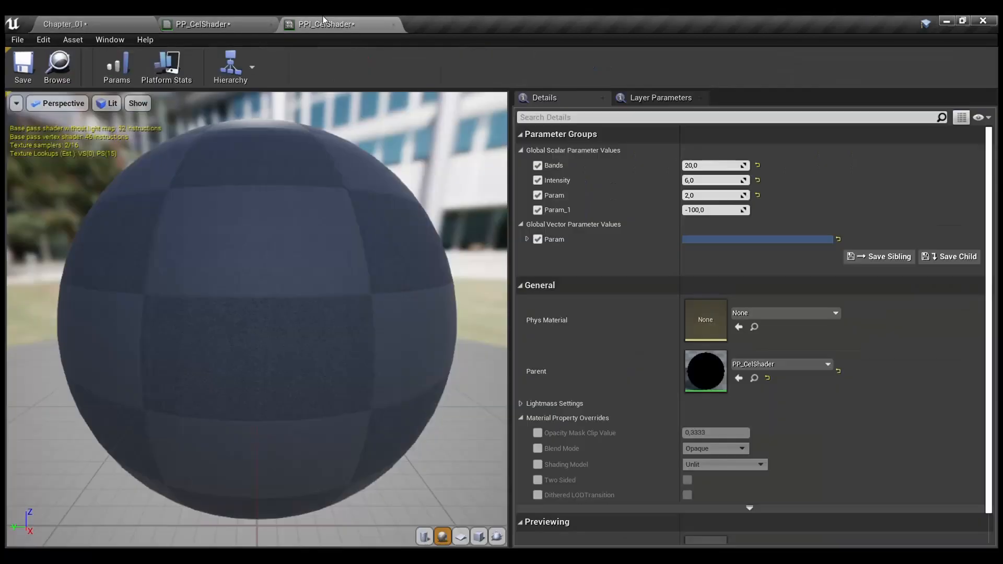
left_click(722, 166)
type("8")
key("Return")
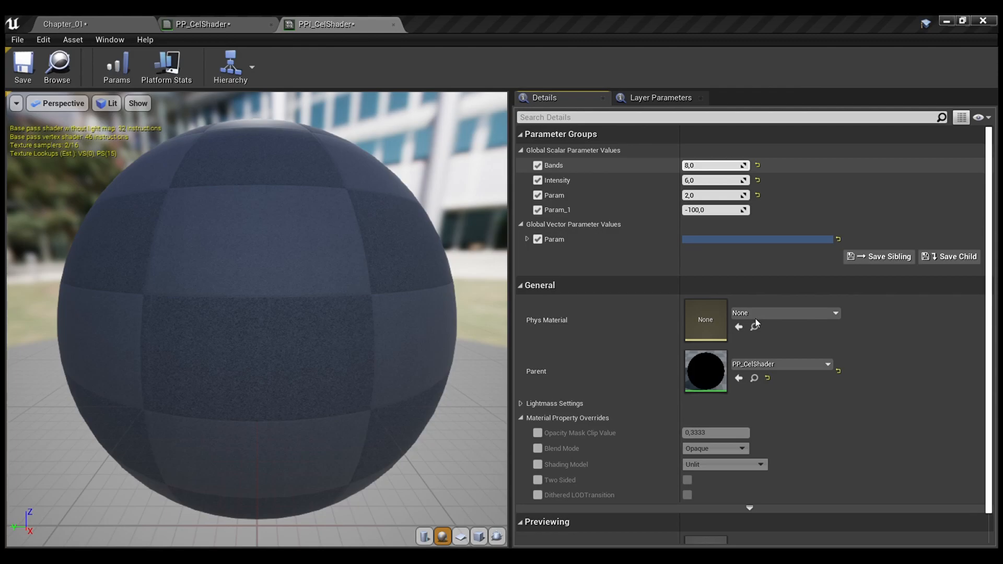
Set Bands in PPI_CelShader to 256.
left_click(730, 166)
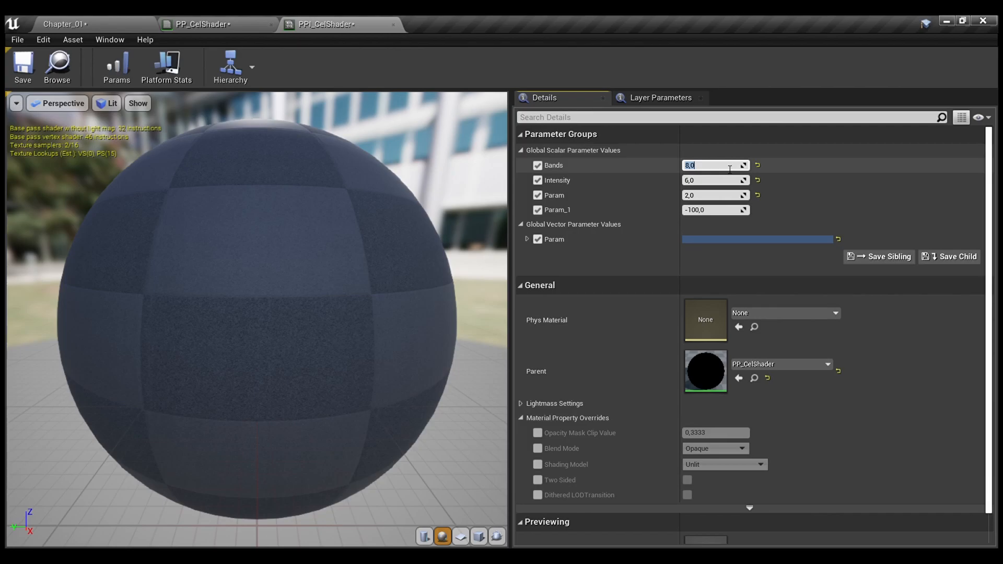
type("1")
key("BackSpace")
Play the level and examine the shading of the wolf and the knight from several angles with the high band count.
left_click(87, 26)
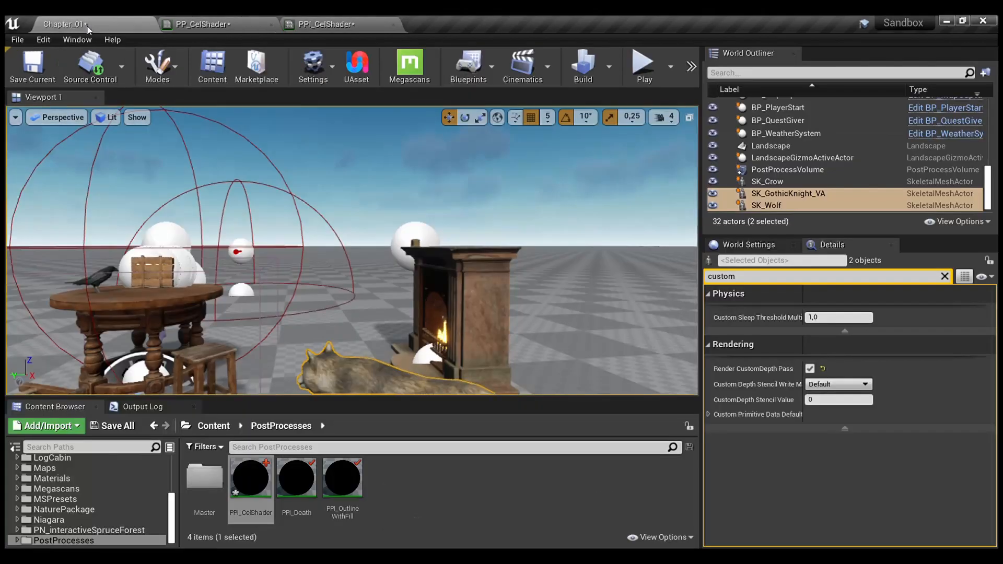
key("w")
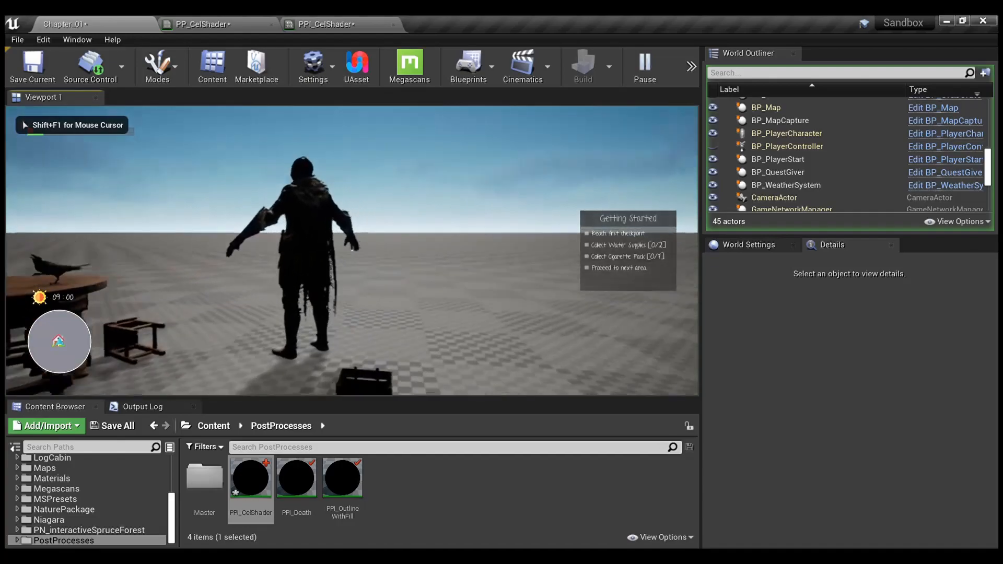
key("w")
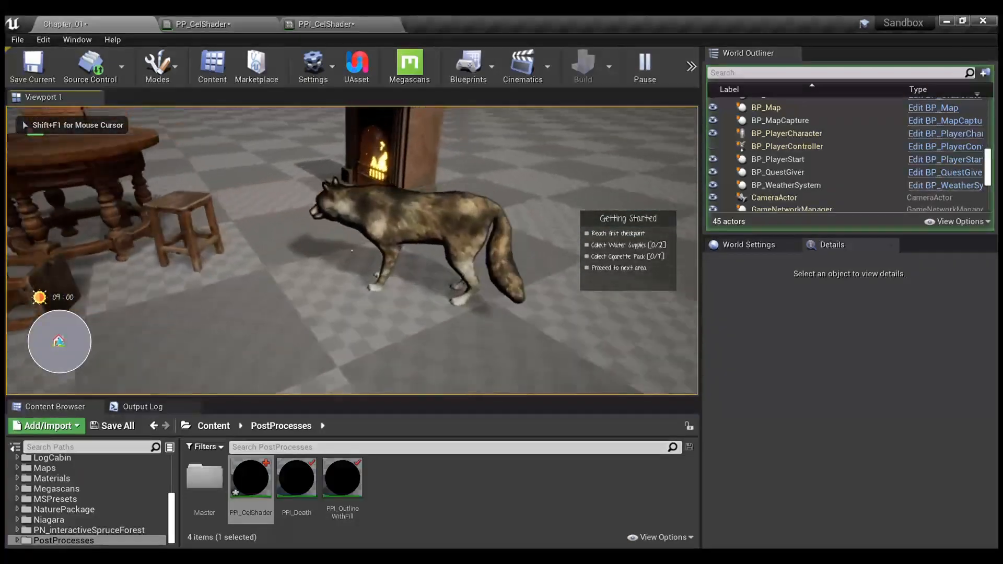
key("s")
key("s")
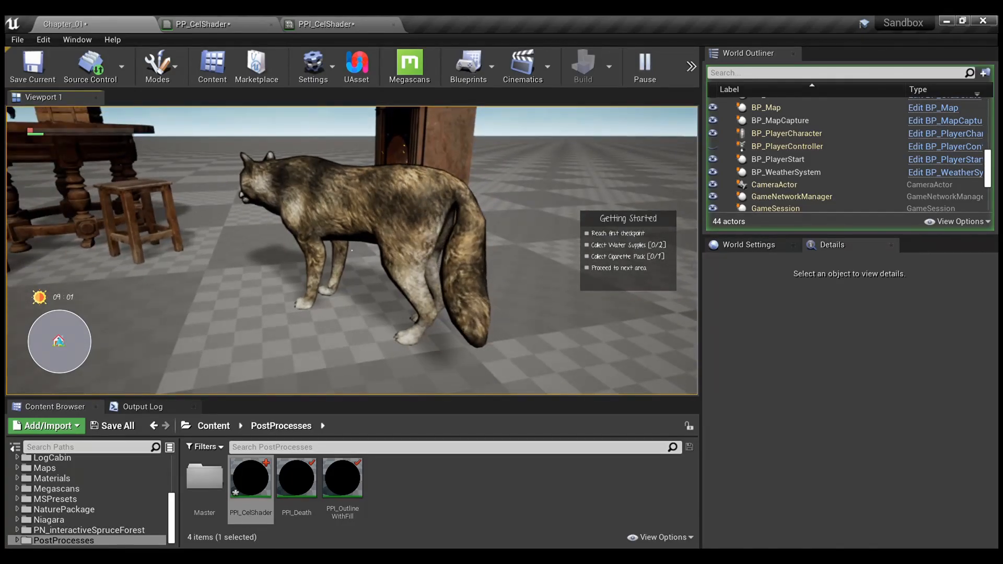
key("w")
key("w")
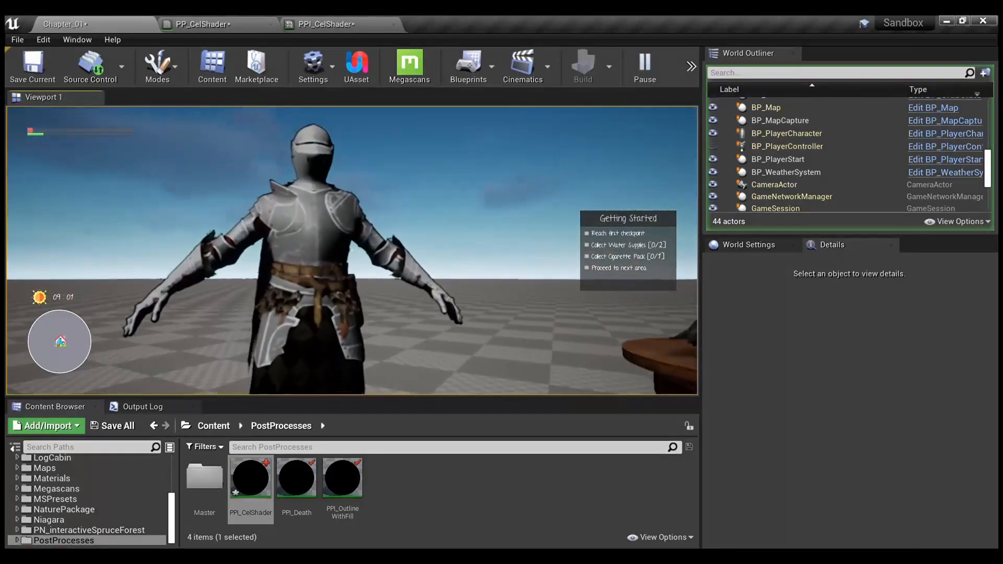
key("a")
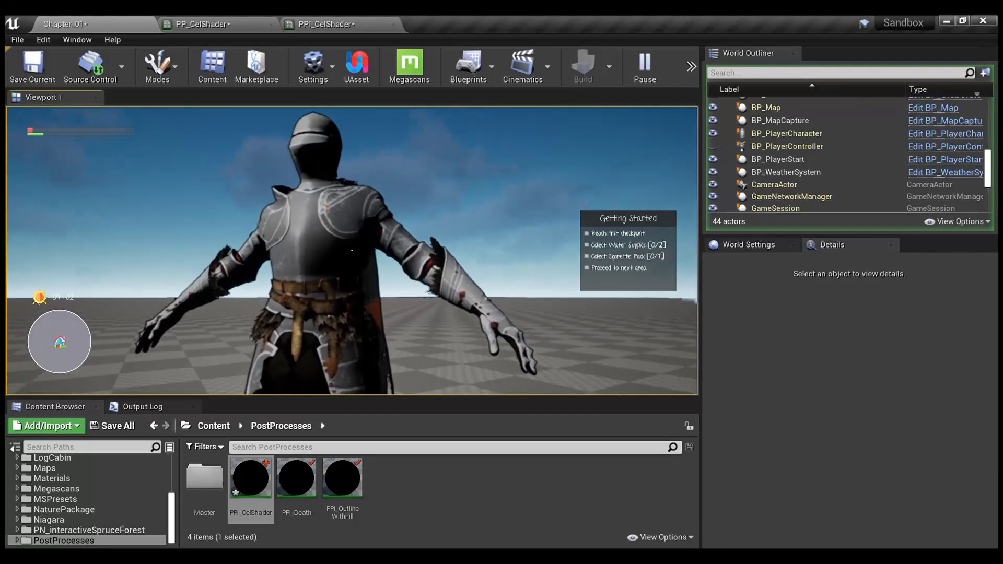
key("s")
key("w")
key("s")
key("Escape")
Set Bands to 16 and Intensity to 3 in PPI_CelShader.
left_click(311, 26)
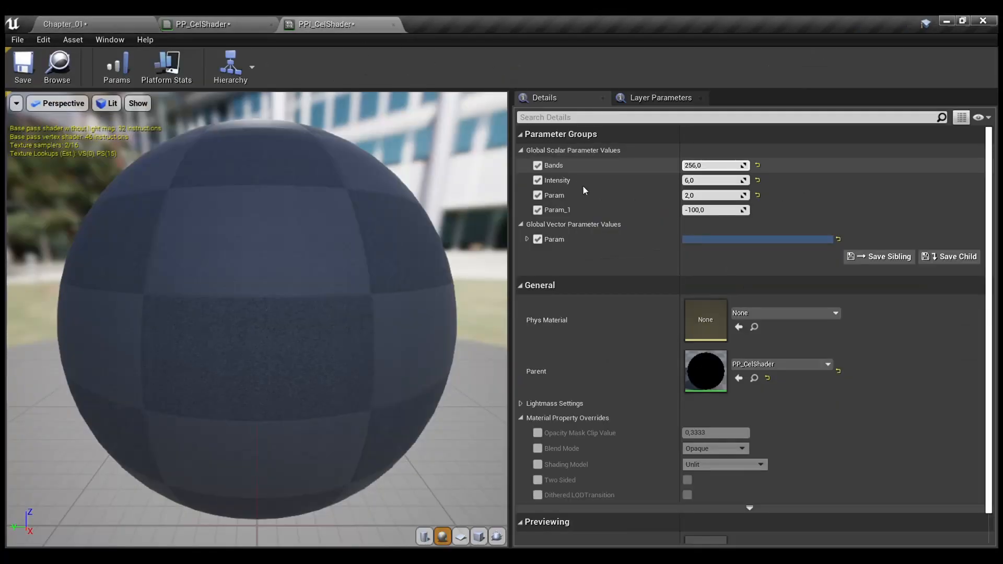
left_click(716, 165)
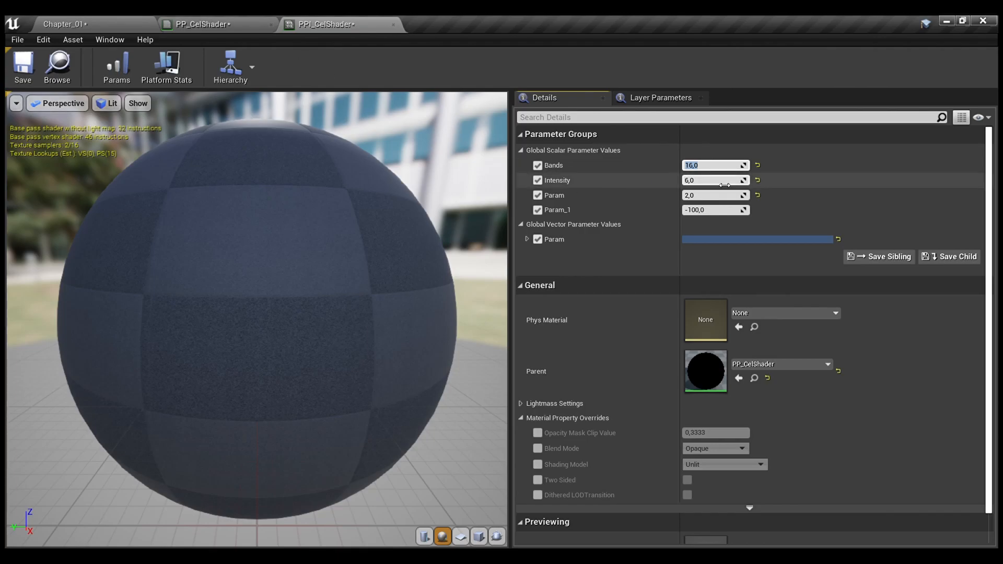
left_click(723, 185)
type("3")
key("Return")
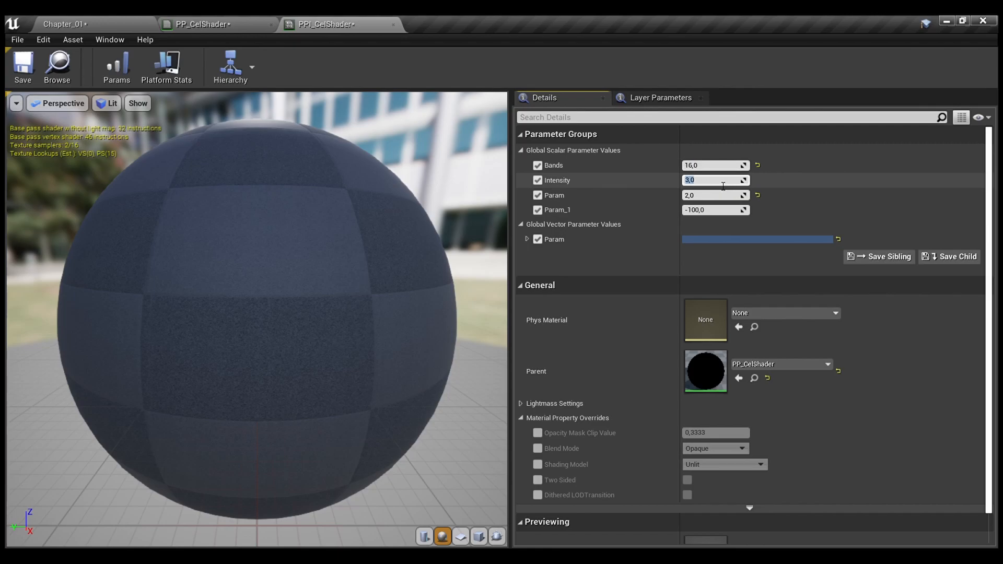
Play the level and check how the reduced intensity shades the knight and the wolf.
left_click(115, 20)
key("alt+p")
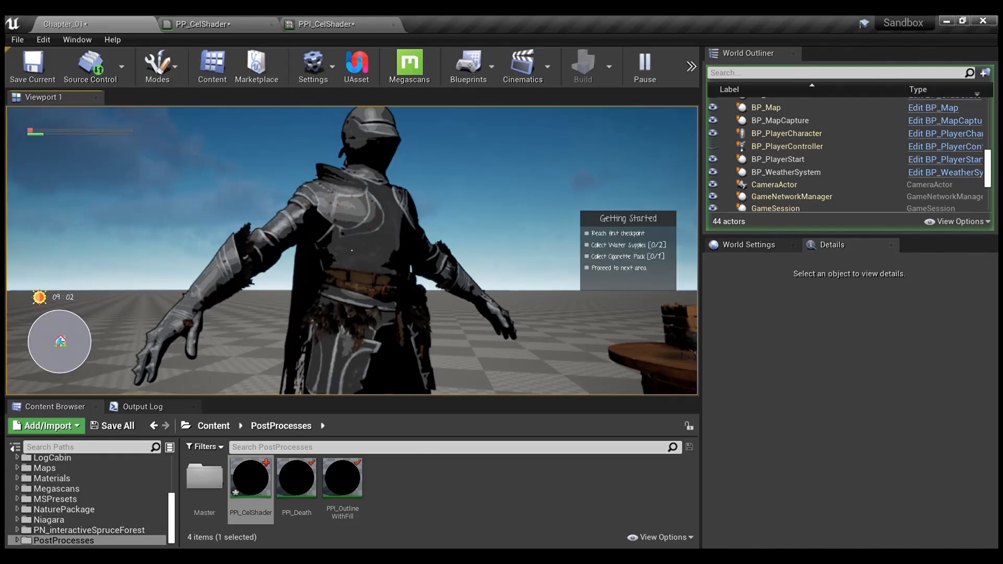
key("w")
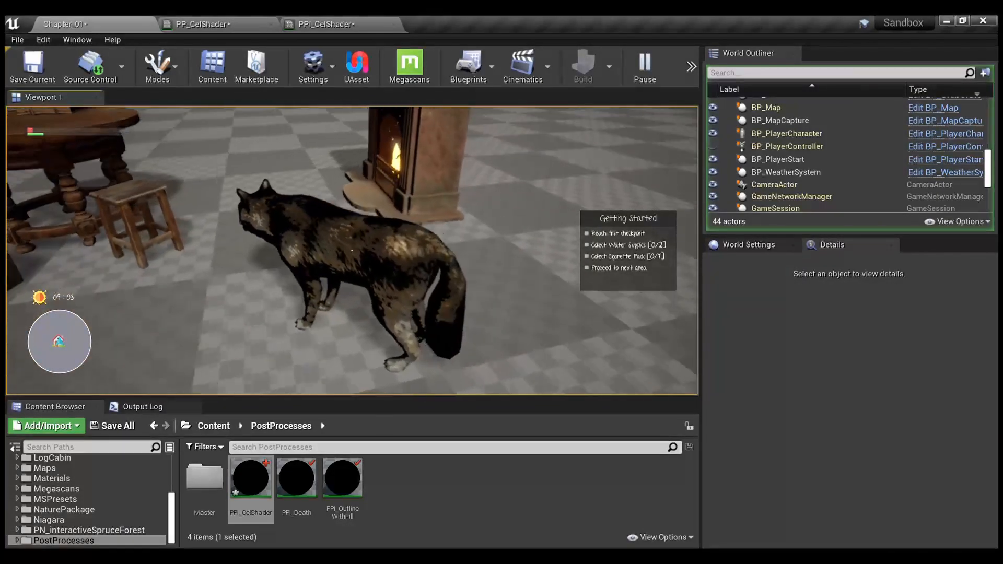
key("Escape")
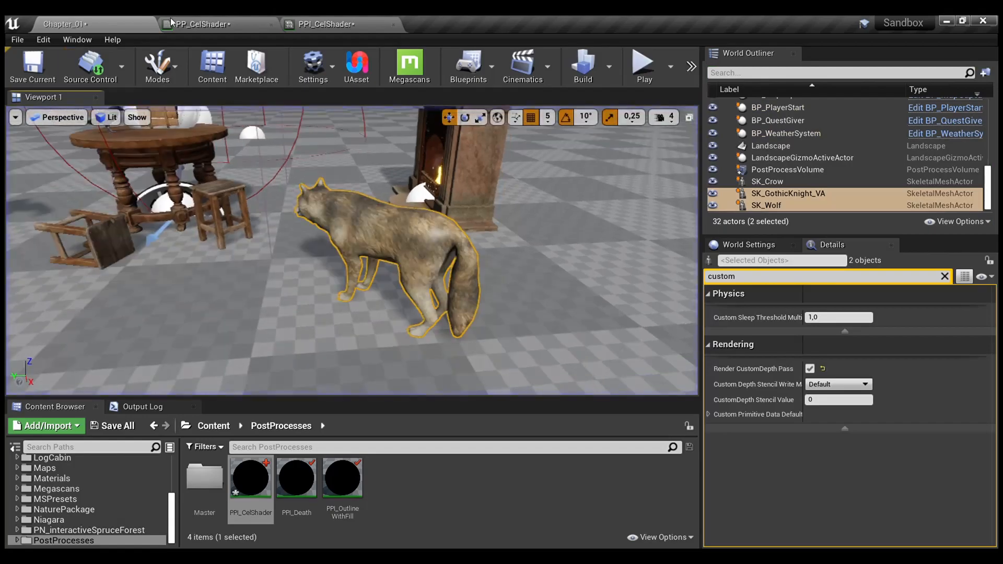
Set Bands to 24 and Intensity to 6 in PPI_CelShader, and play the level to check the knight and wolf.
left_click(323, 24)
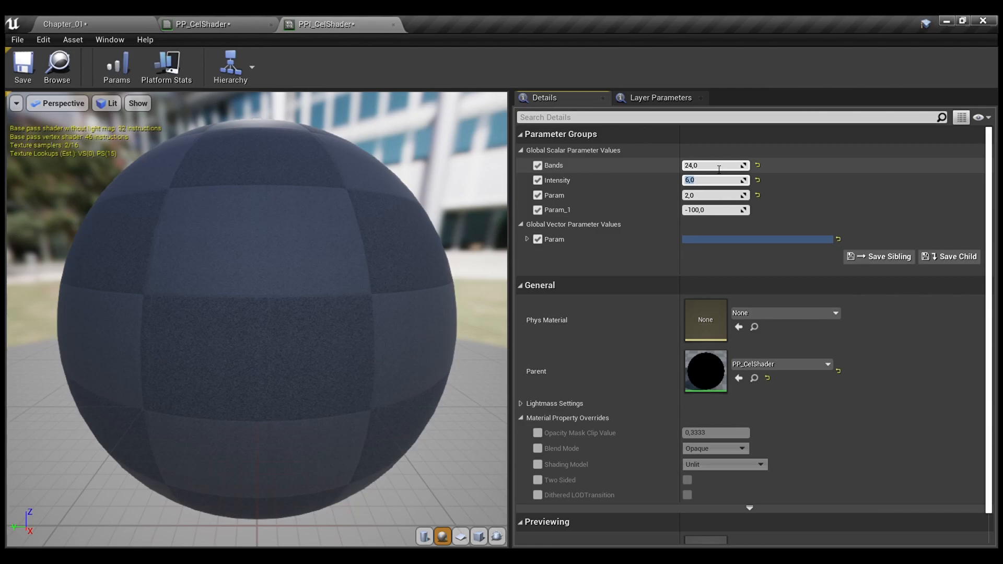
left_click(98, 16)
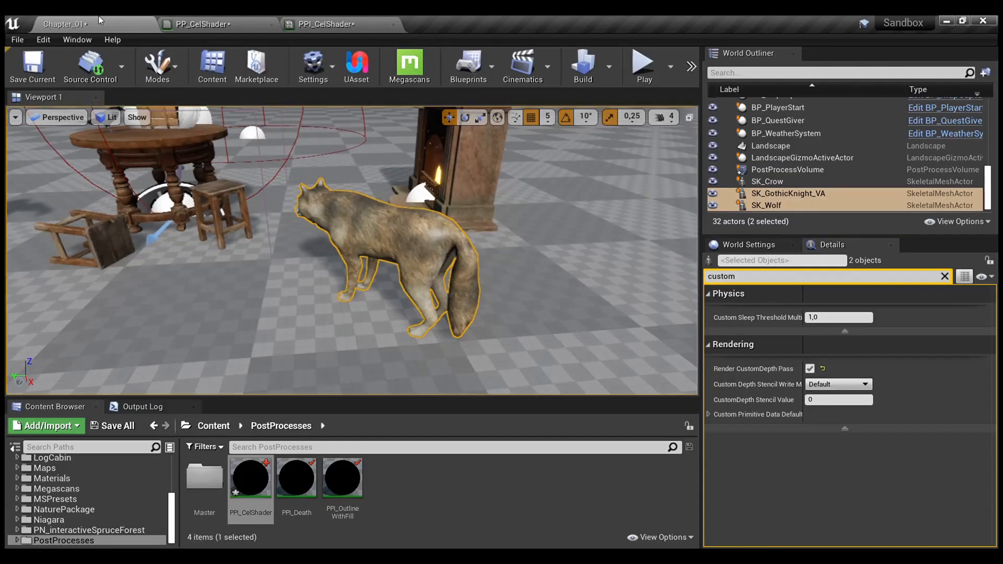
key("alt+p")
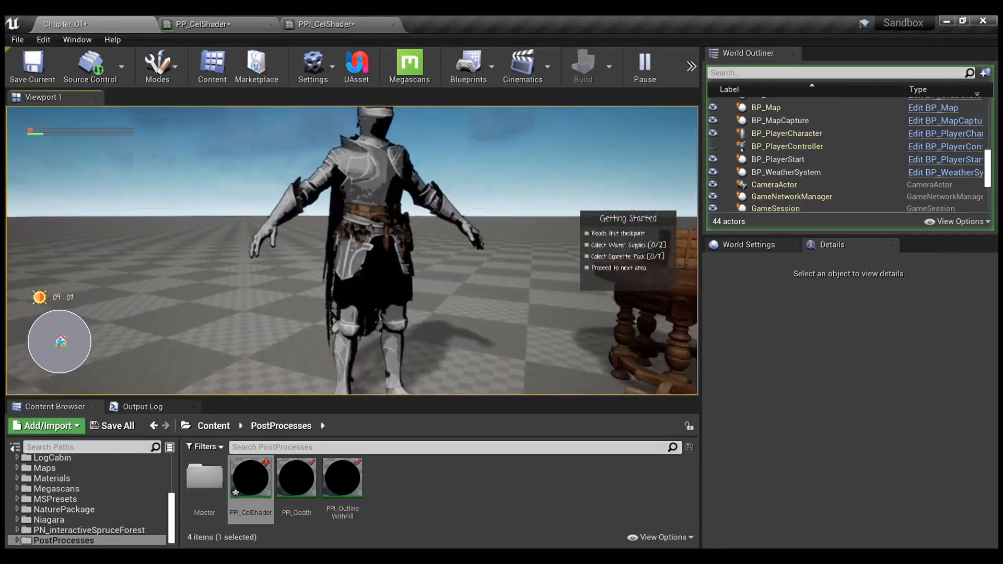
key("w")
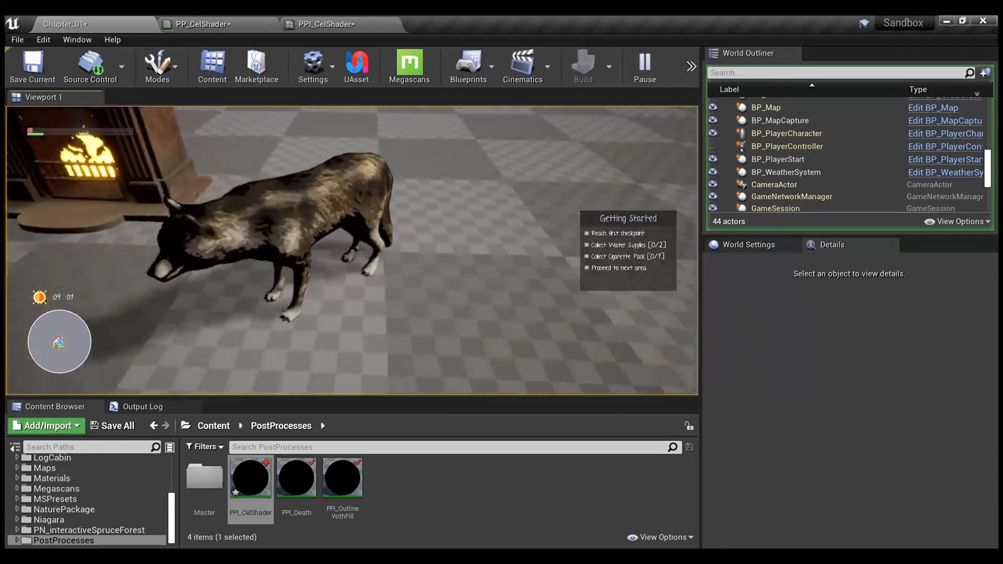
key("d")
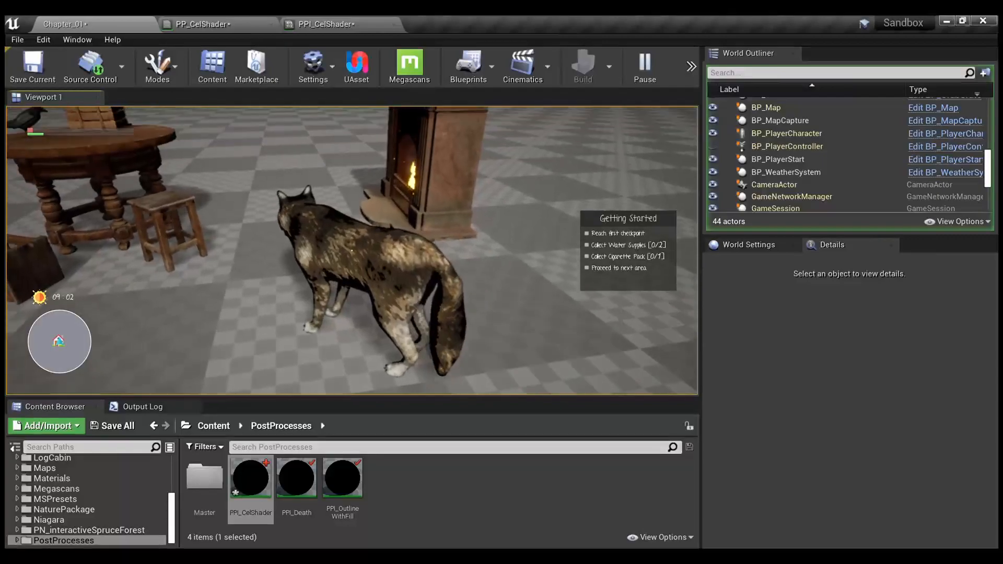
key("w")
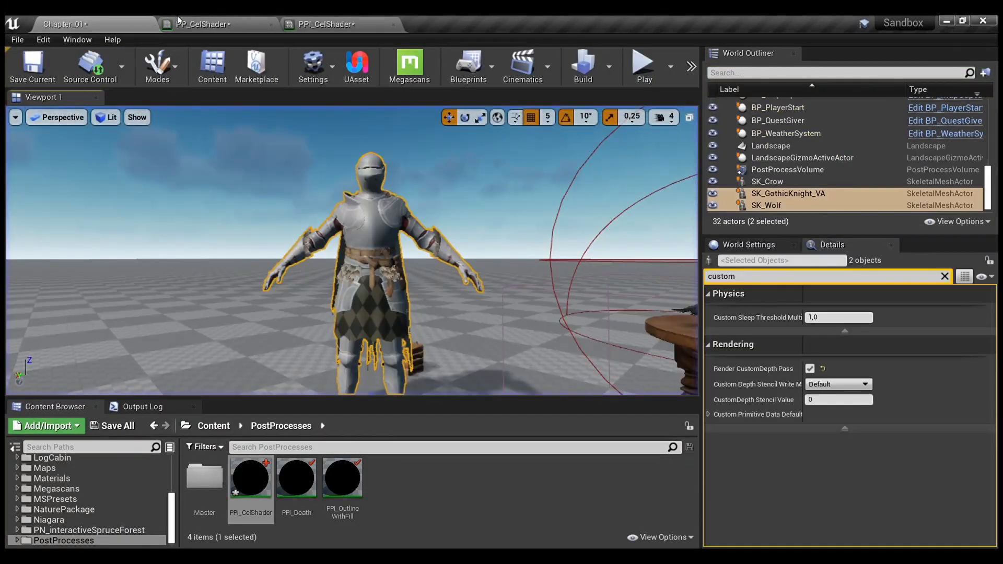
Trace the PP_CelShader graph from the banding nodes and DiffuseColor multiplication to the Lerp beside MF_Outline.
left_click(223, 20)
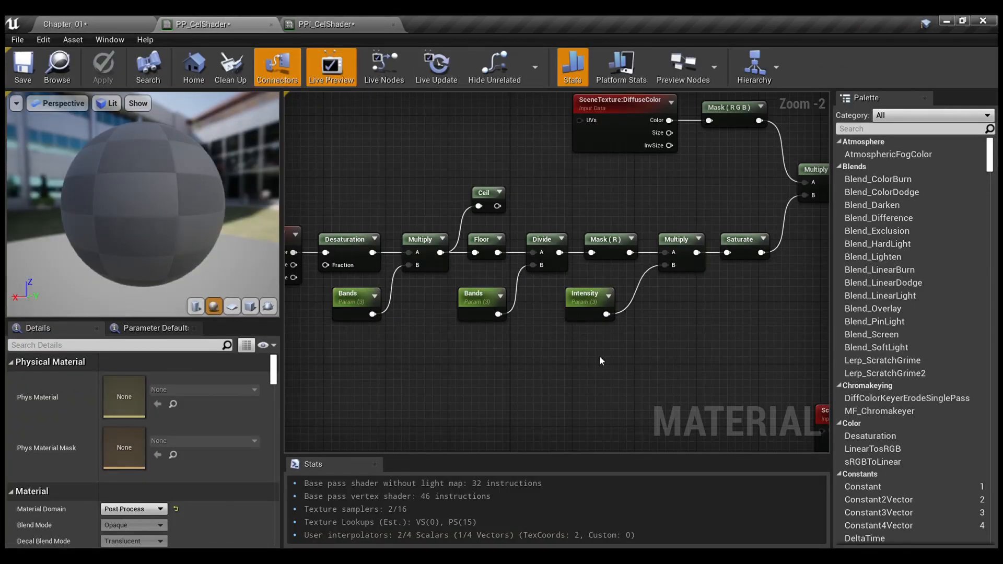
scroll(600, 356, "up", 3)
right_click_drag(634, 354, 363, 339)
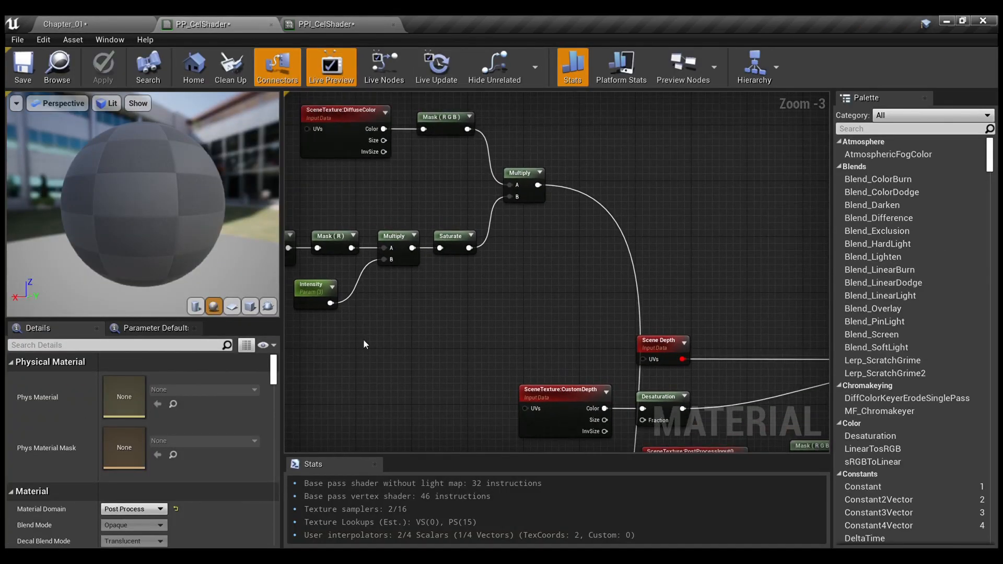
scroll(487, 336, "down", 2)
right_click_drag(484, 320, 450, 267)
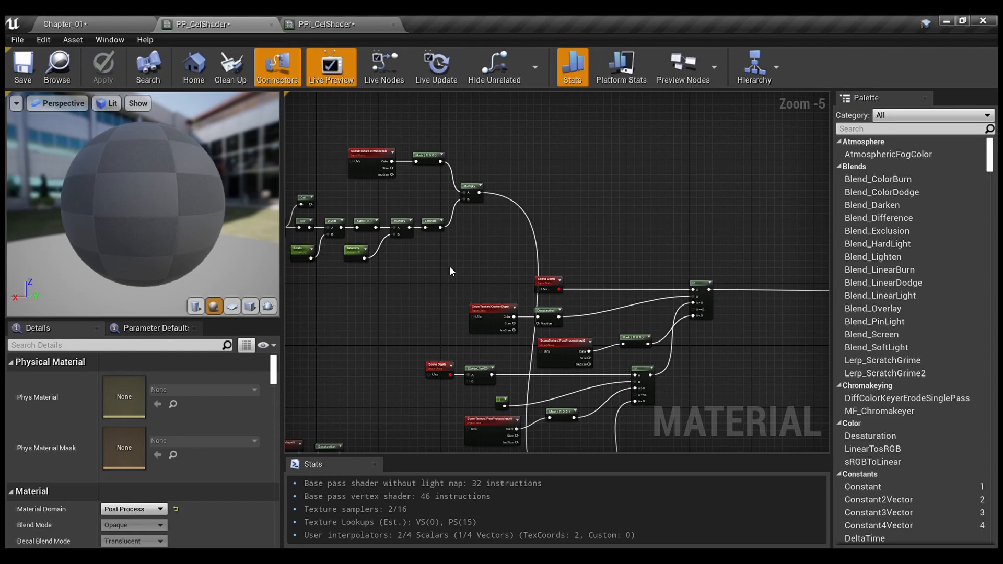
scroll(428, 189, "up", 2)
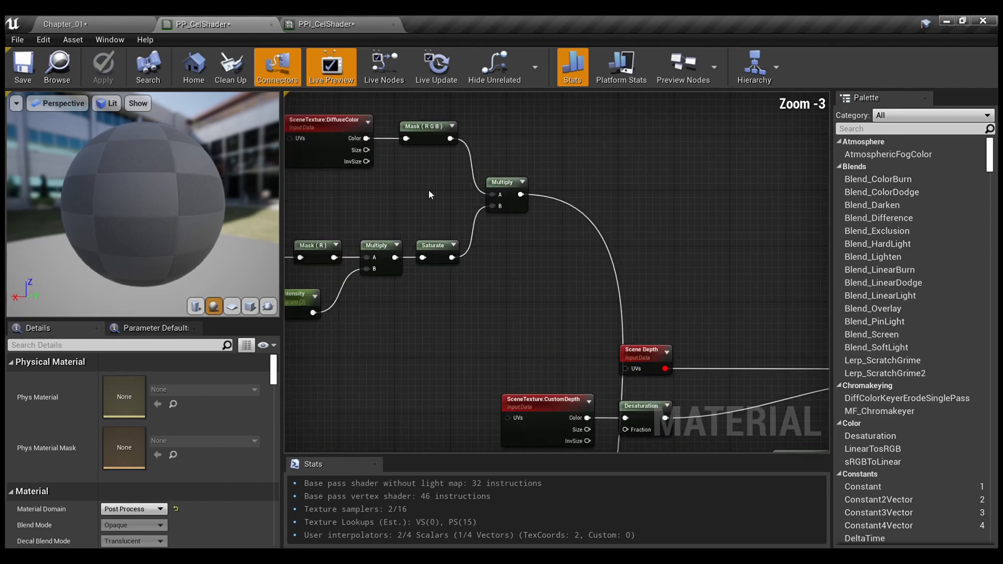
right_click_drag(430, 194, 470, 233)
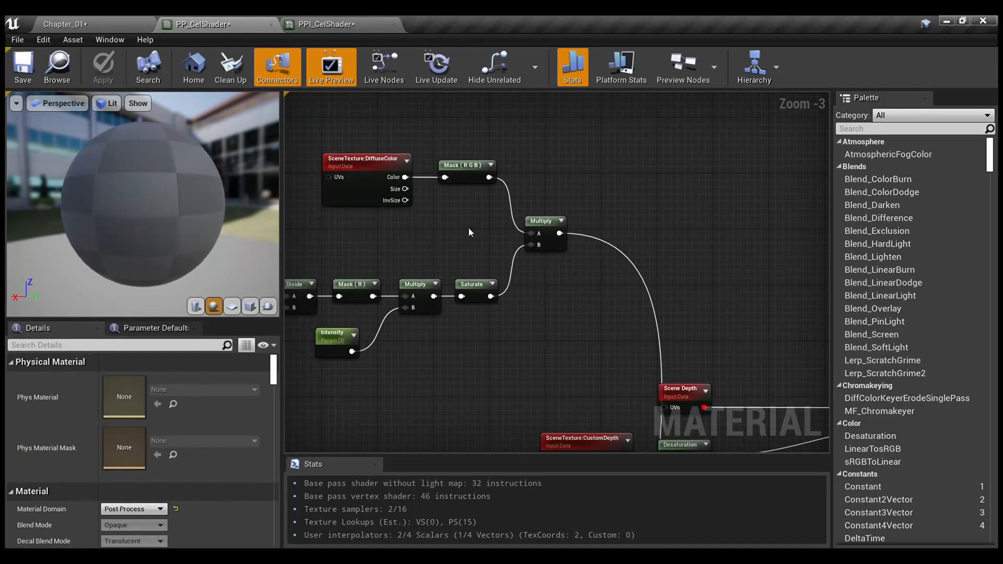
scroll(491, 258, "down", 1)
right_click_drag(721, 413, 465, 239)
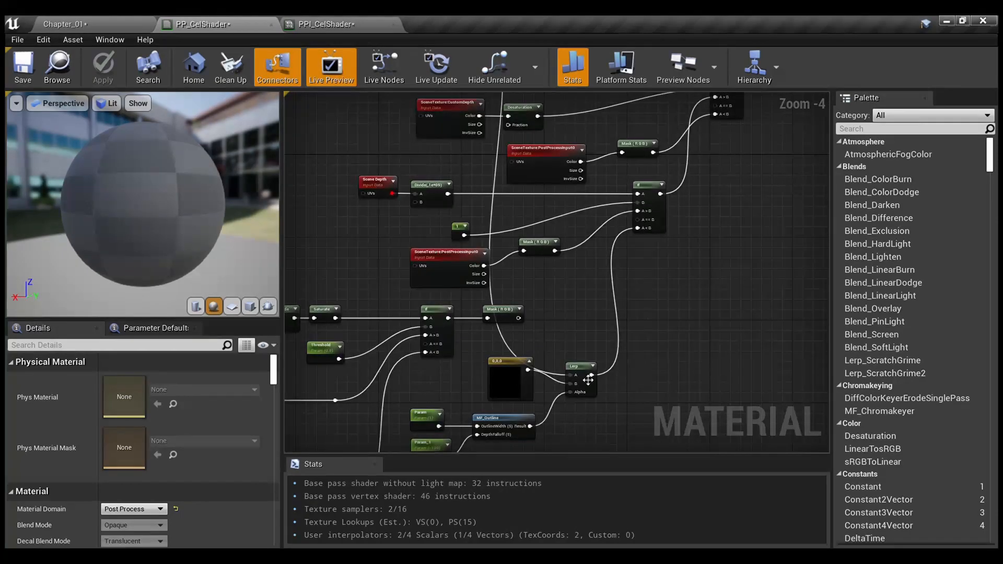
Disconnect the banded DiffuseColor Multiply from the outline Lerp, and the final If node from Emissive Color.
left_click(491, 296, "alt")
right_click_drag(575, 144, 470, 449)
right_click_drag(674, 292, 530, 211)
right_click_drag(518, 280, 810, 4)
right_click_drag(777, 190, 572, 327)
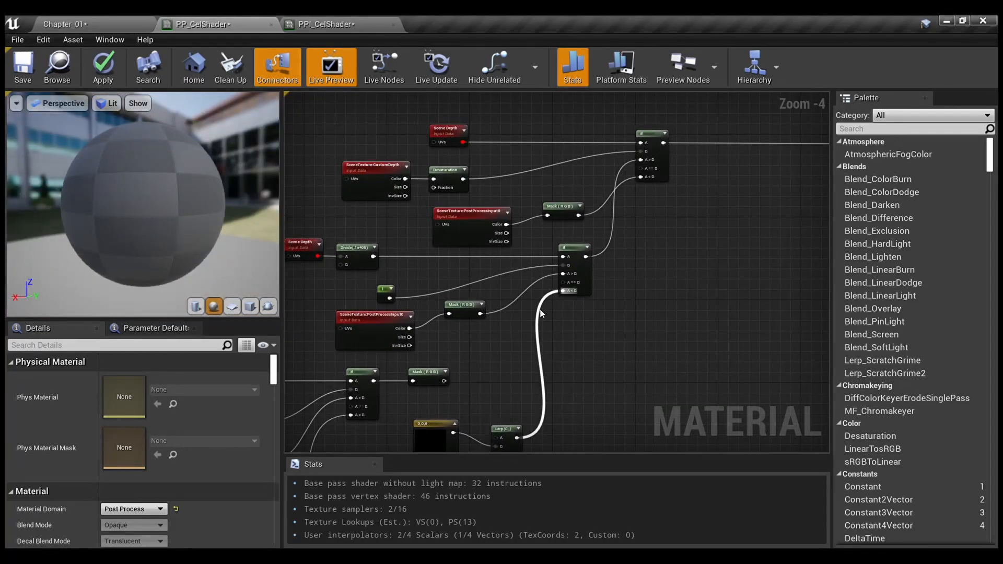
right_click_drag(685, 248, 567, 261)
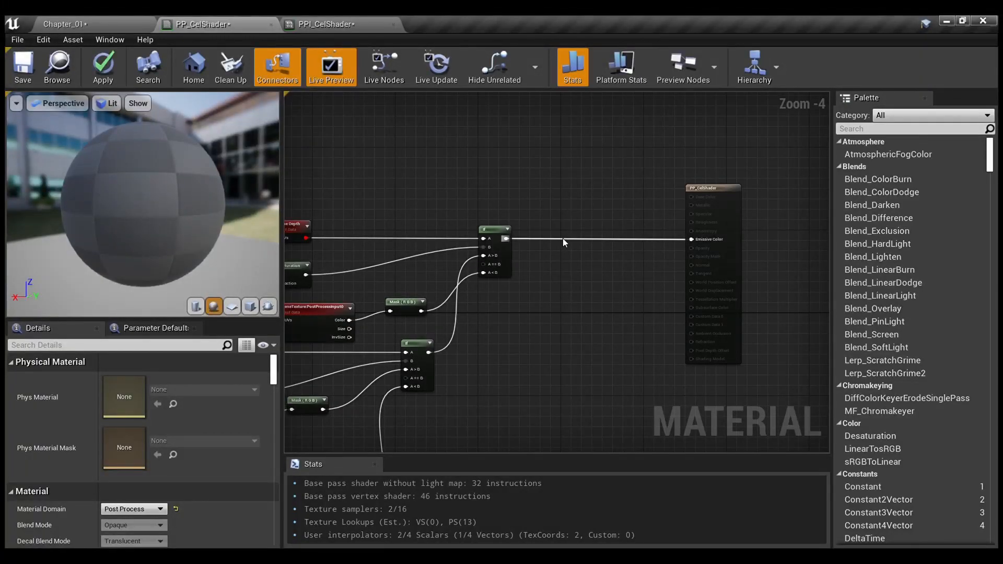
scroll(528, 204, "down", 1)
right_click_drag(528, 204, 815, 264)
scroll(662, 207, "up", 2)
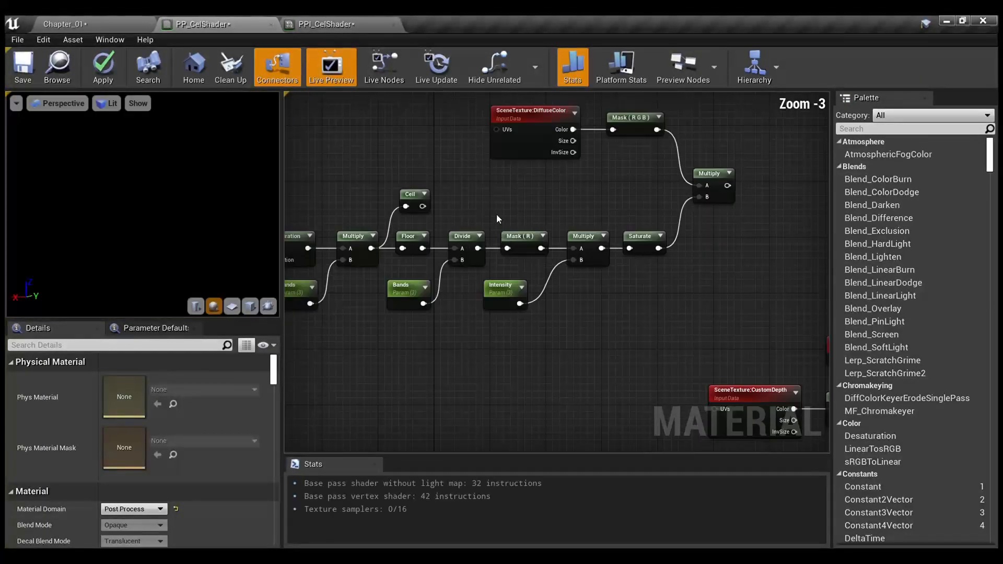
Connect the Saturate output of the banding chain directly to Emissive Color of PP_CelShader.
right_click_drag(550, 232, 445, 232)
right_click_drag(643, 222, 531, 253)
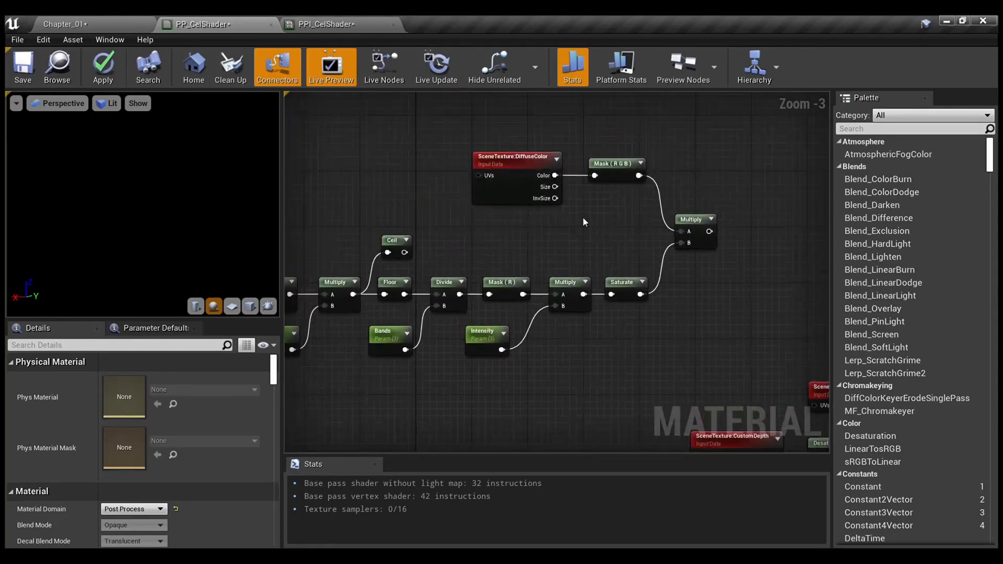
right_click_drag(641, 316, 491, 274)
left_click_drag(494, 253, 581, 247)
right_click_drag(550, 248, 518, 247)
key("ctrl+z")
left_click(495, 285)
left_click_drag(460, 249, 746, 363)
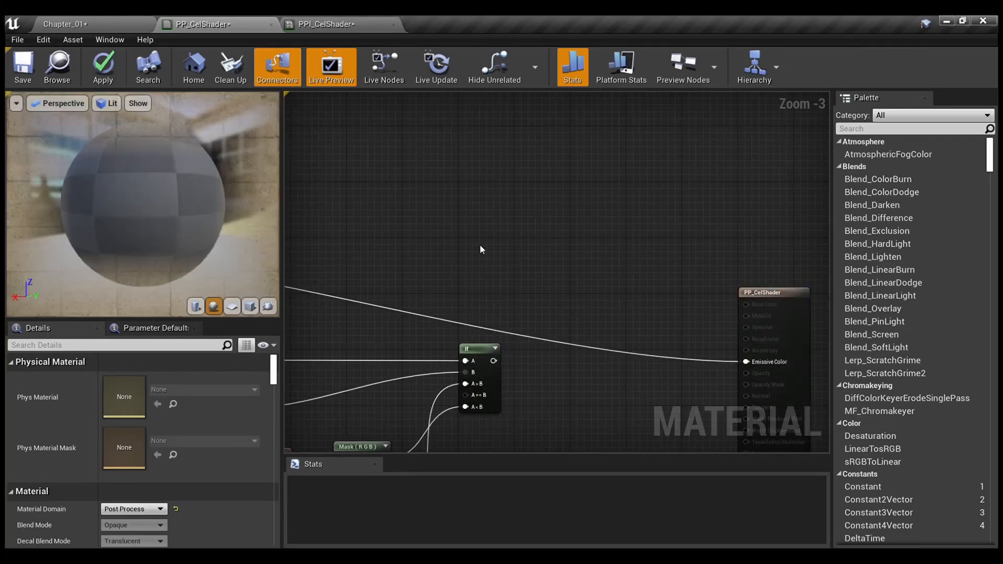
scroll(491, 261, "up", 2)
right_click_drag(372, 223, 574, 153)
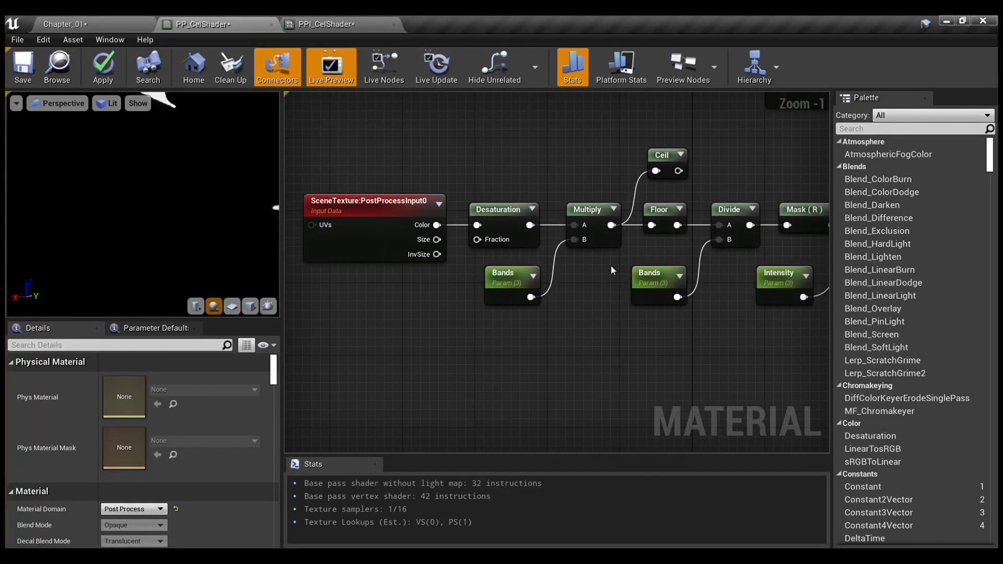
right_click_drag(605, 259, 527, 278)
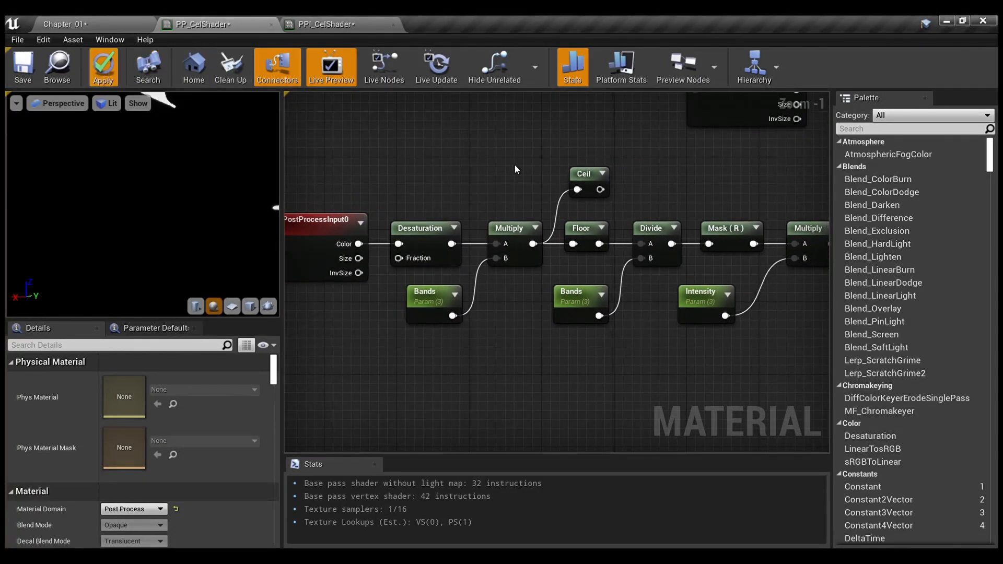
Apply the PP_CelShader changes and play the level to view the banding output on its own.
left_click(104, 67)
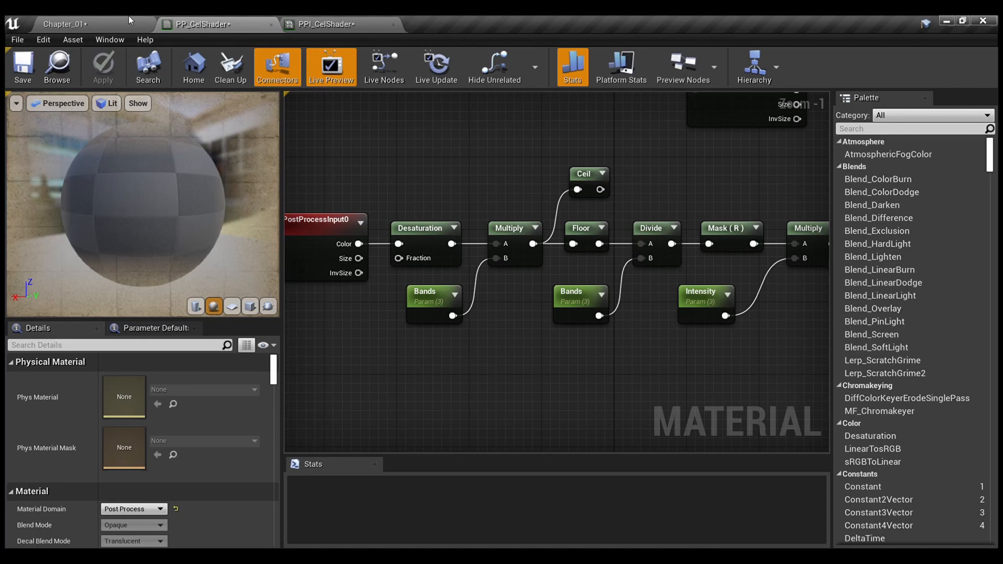
left_click(129, 17)
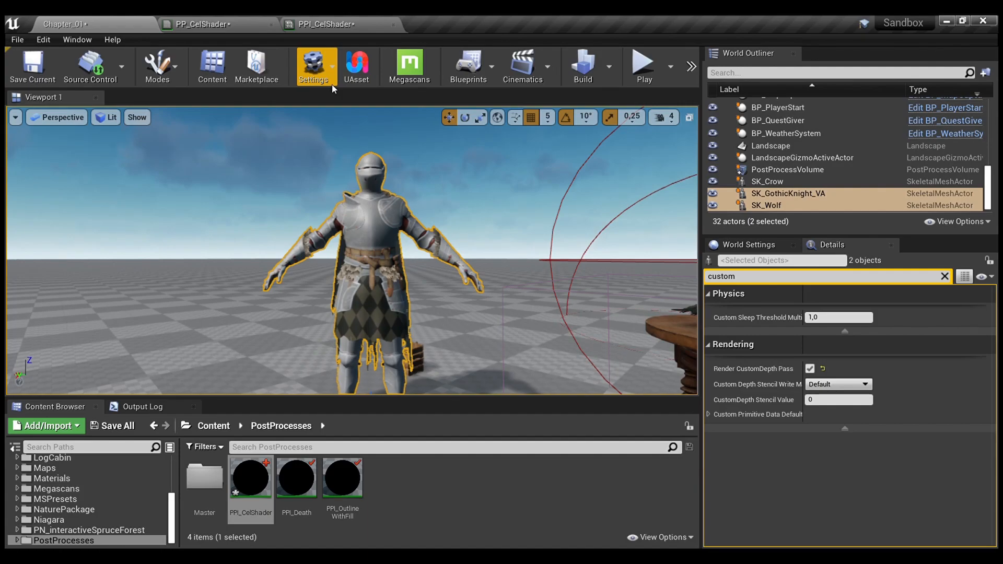
key("alt+p")
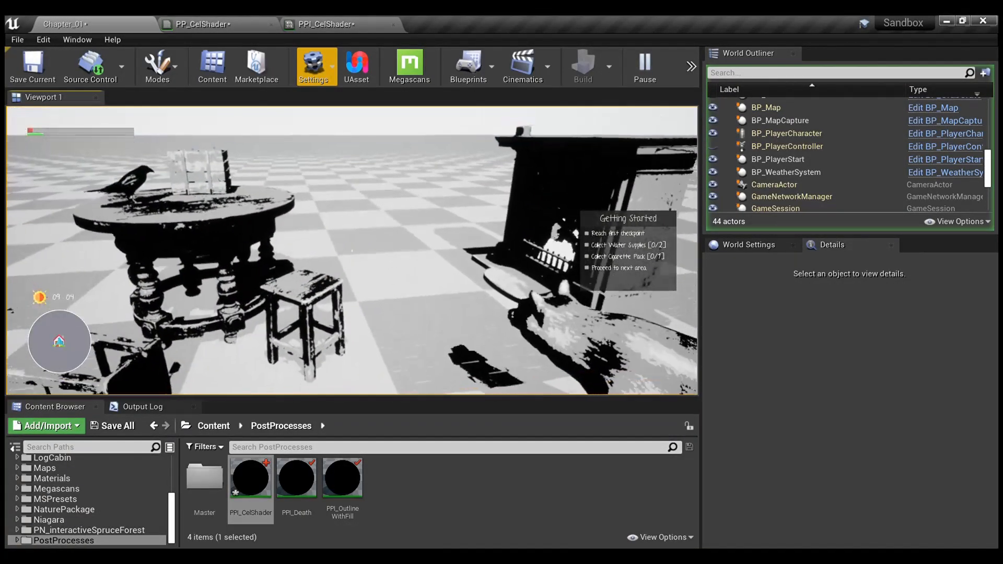
key("Escape")
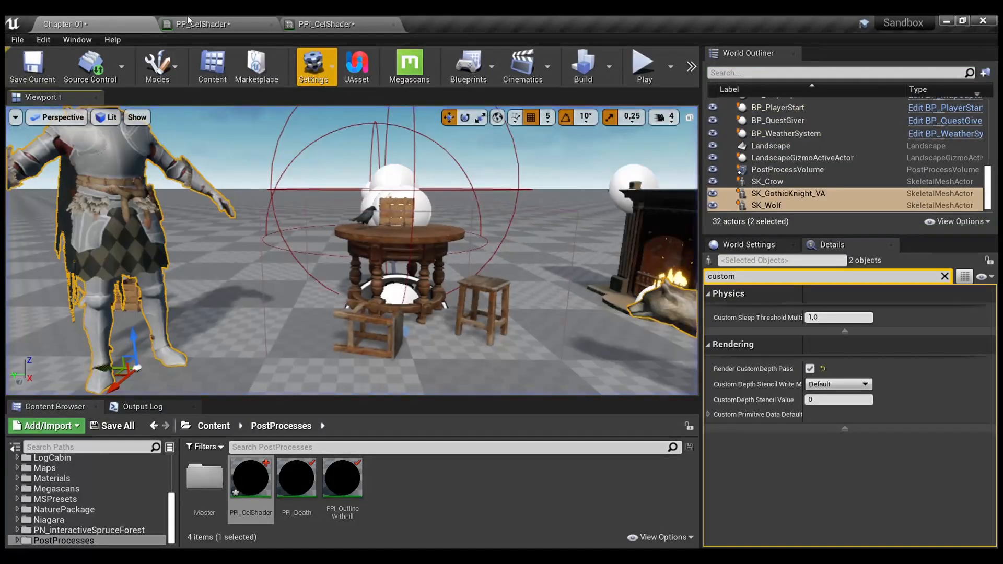
Restore the graph's connections to Emissive Color, feed a red (1,0,0) Constant3Vector into input A of the DiffuseColor Multiply, and apply the material.
left_click(193, 24)
right_click_drag(394, 190, 465, 155)
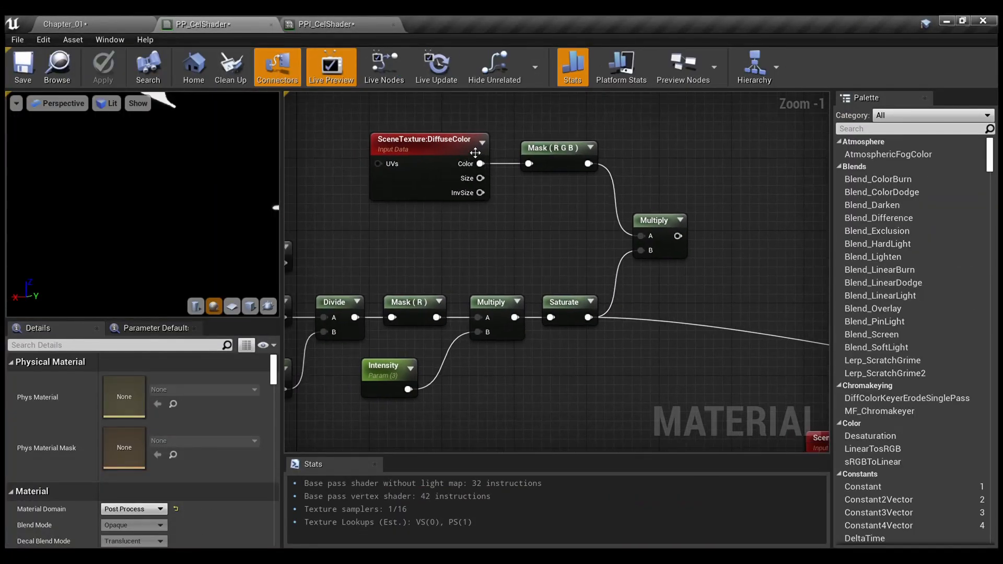
left_click(479, 224)
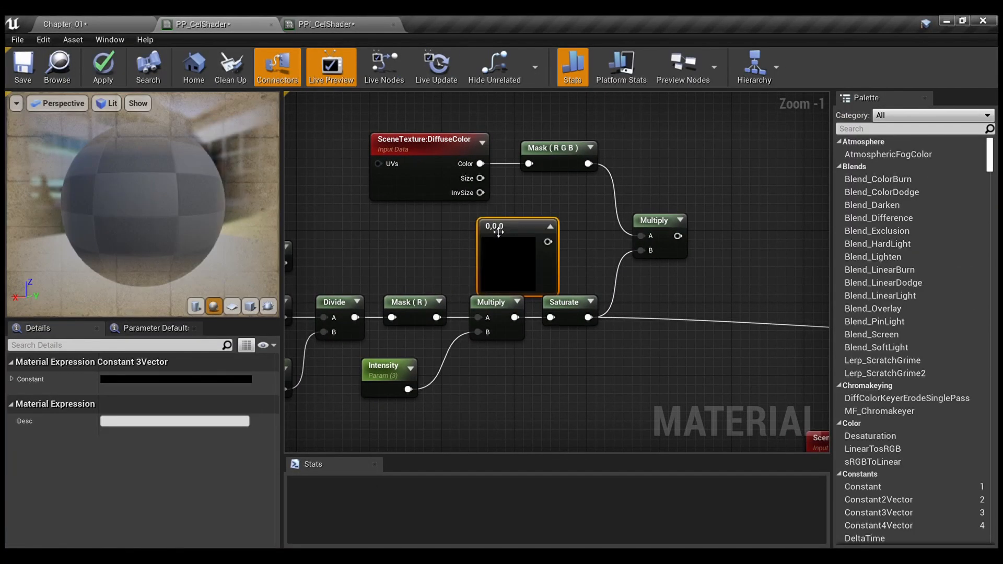
left_click_drag(498, 240, 526, 207)
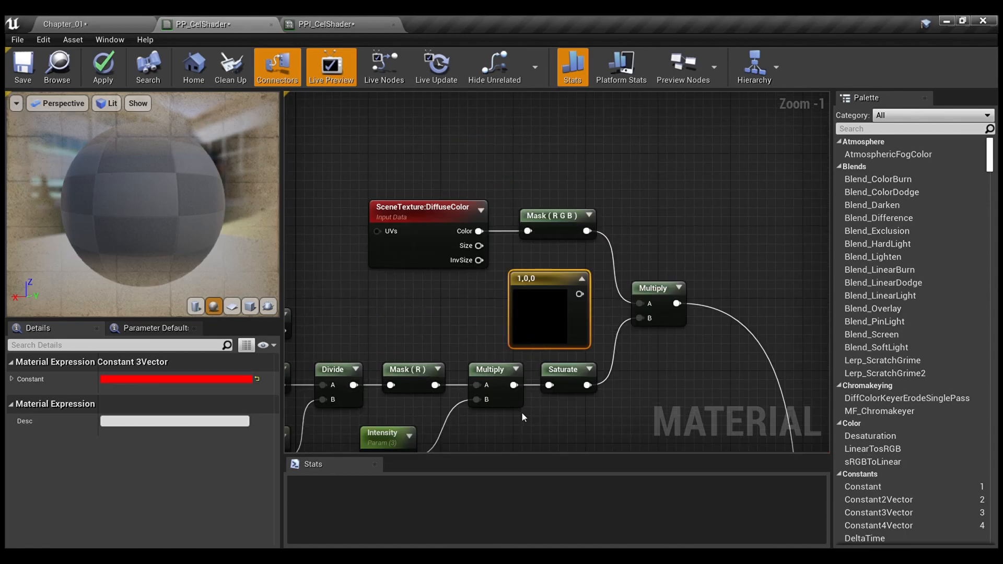
left_click_drag(623, 301, 639, 303)
scroll(665, 371, "down", 1)
right_click_drag(664, 372, 369, 94)
right_click_drag(680, 193, 283, 531)
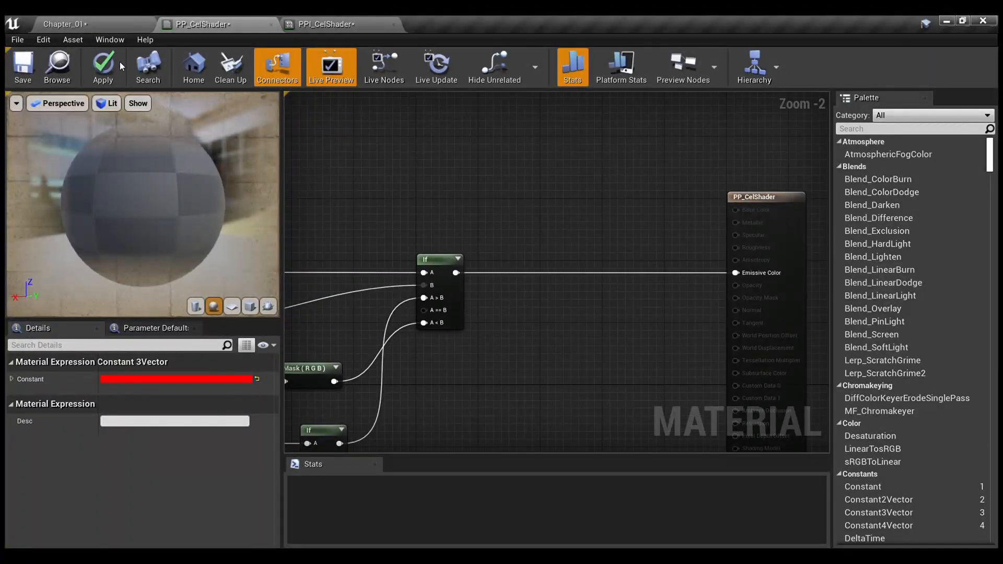
left_click(105, 65)
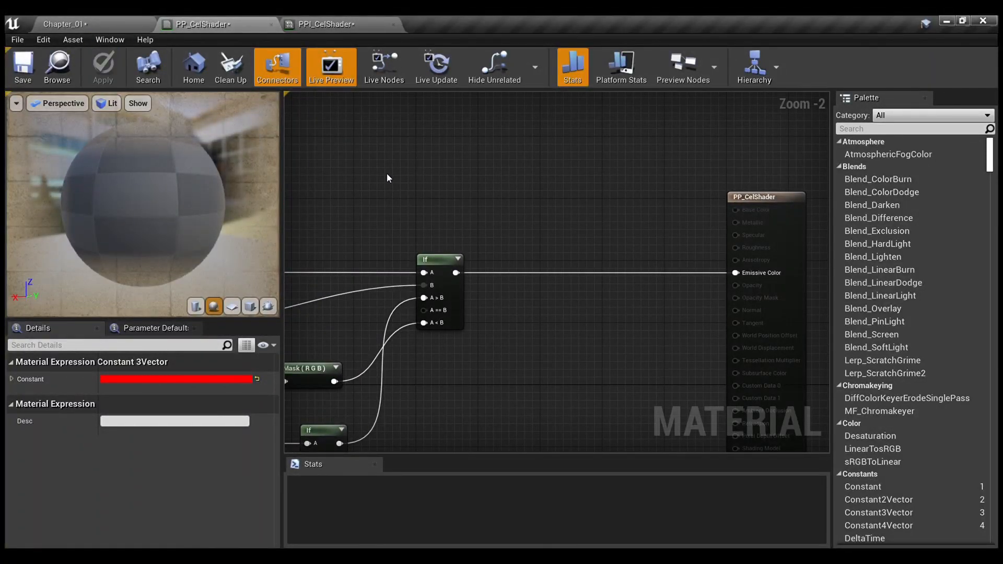
Play the Chapter_01 level and inspect the red banded shading on the knight and the wolf.
left_click(134, 16)
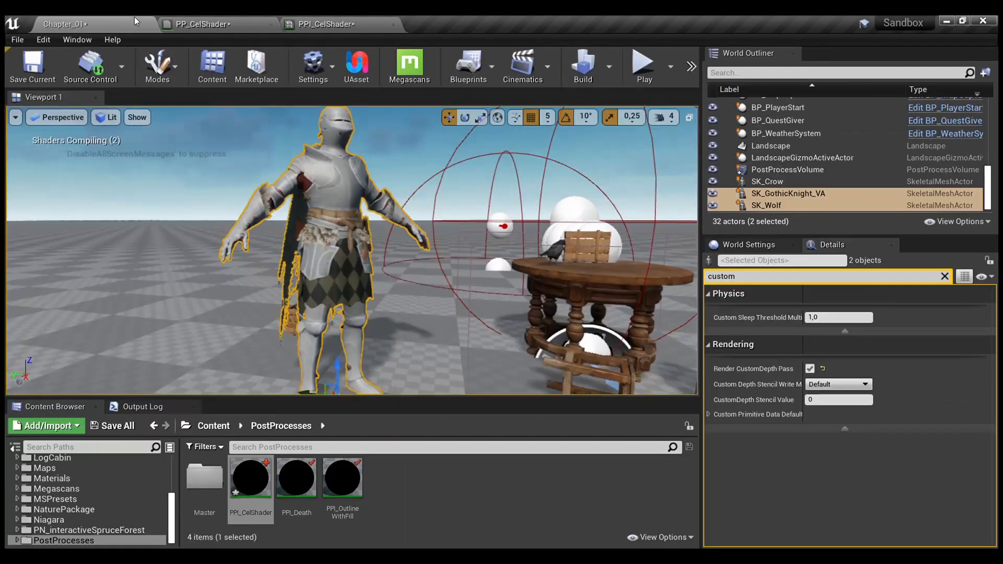
key("alt+p")
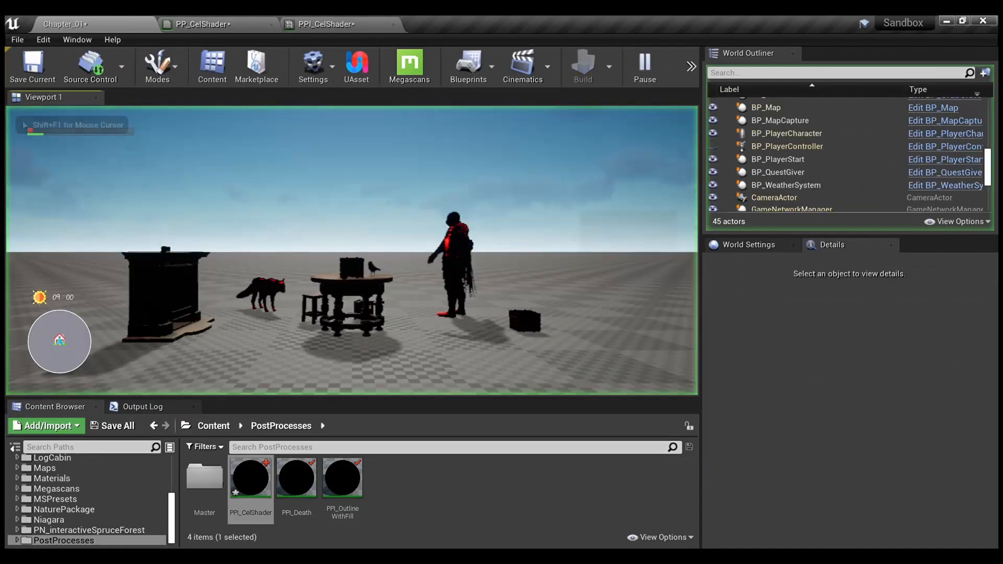
key("w")
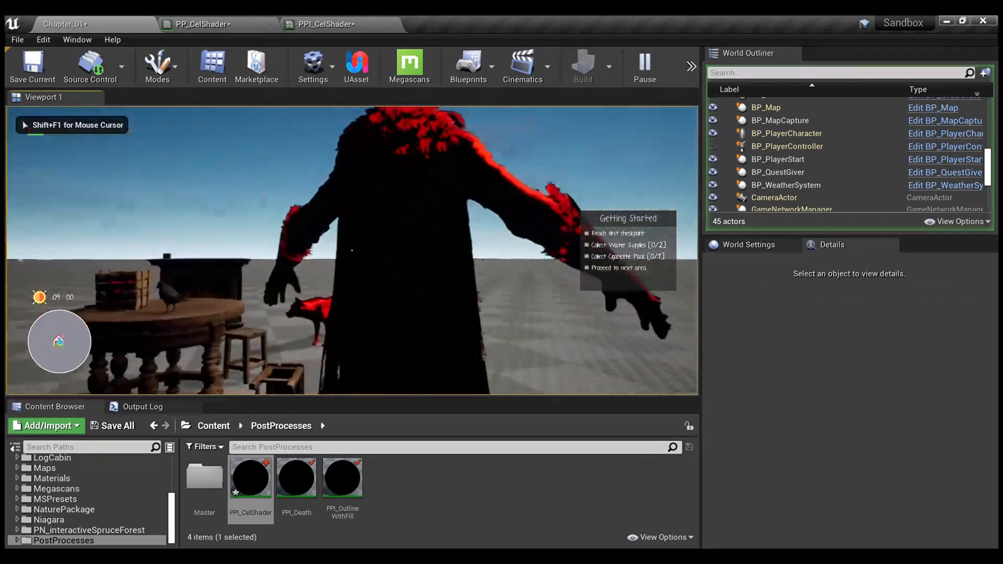
key("s")
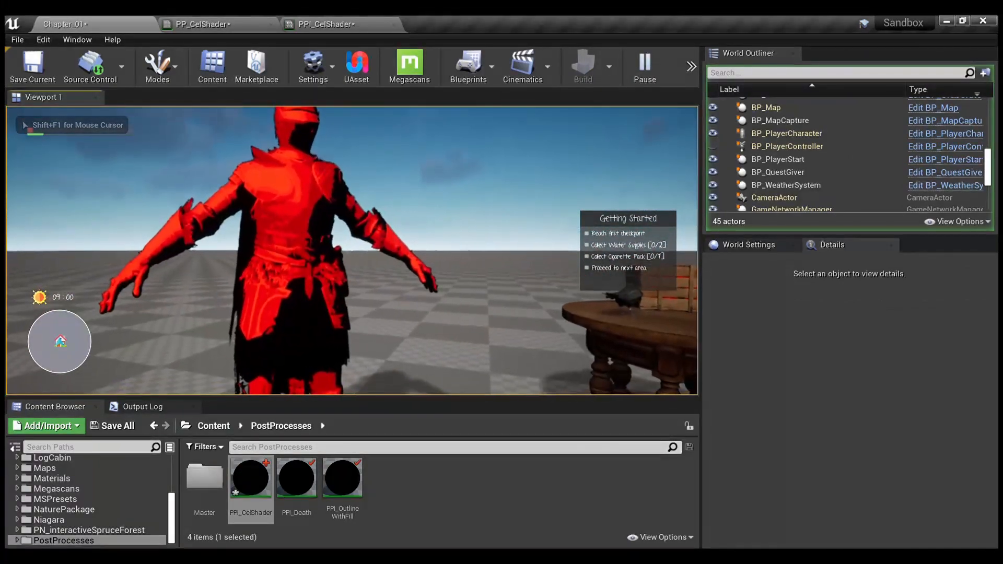
key("w")
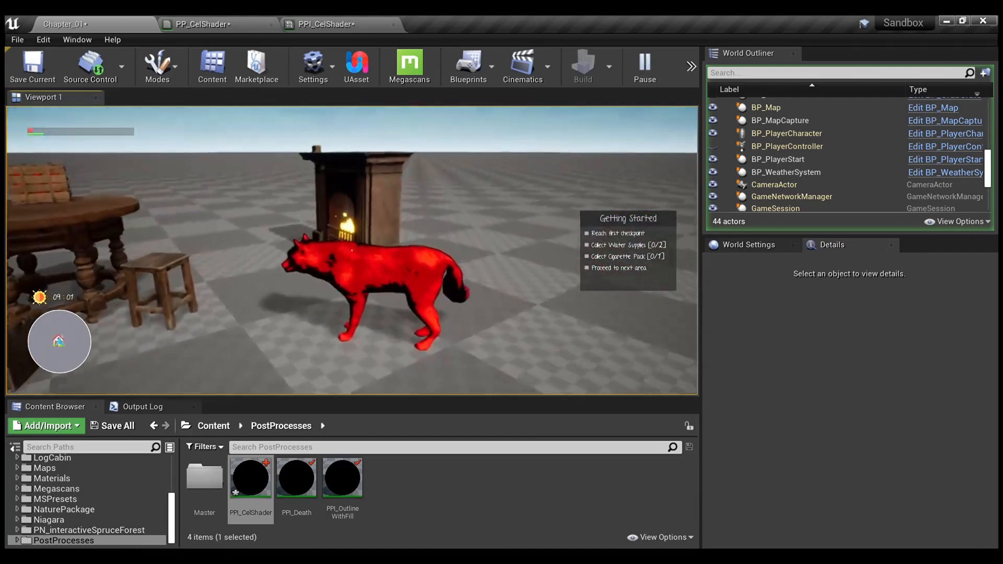
key("s")
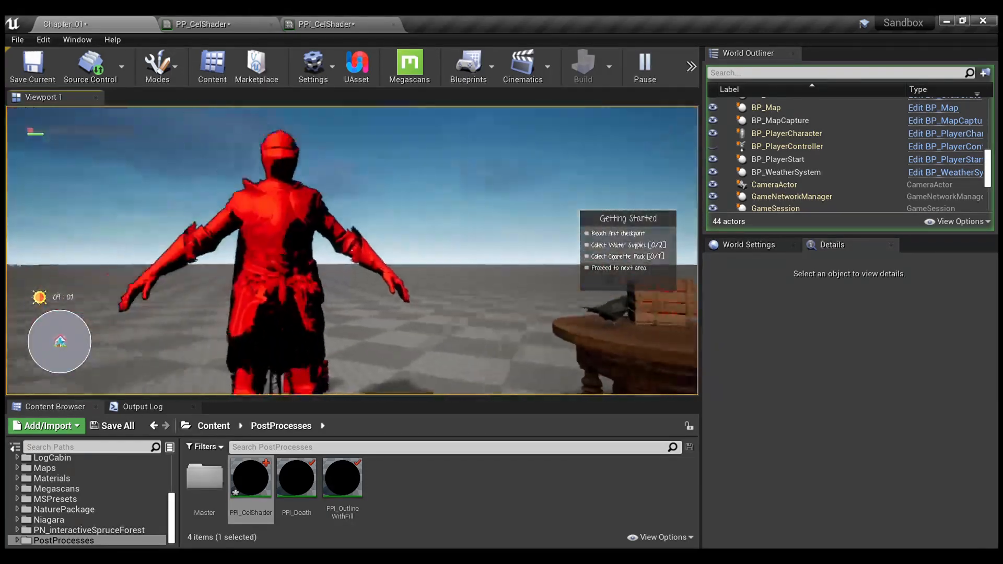
key("w")
key("s")
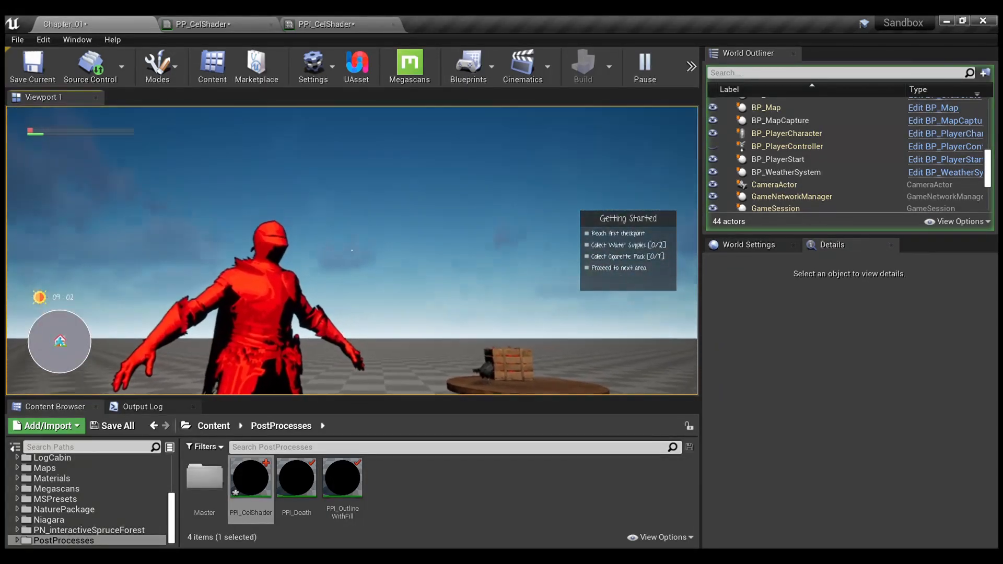
key("w")
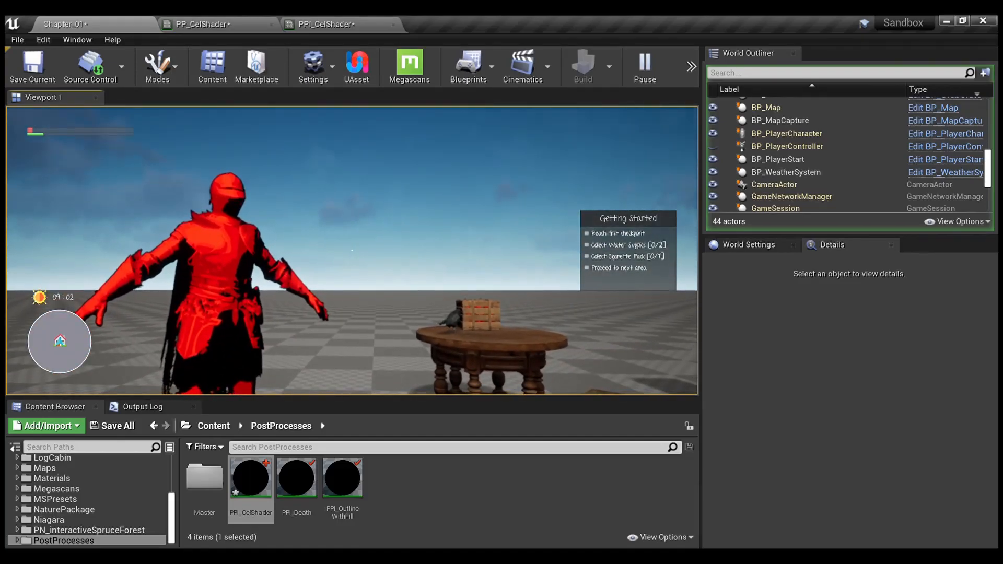
key("s")
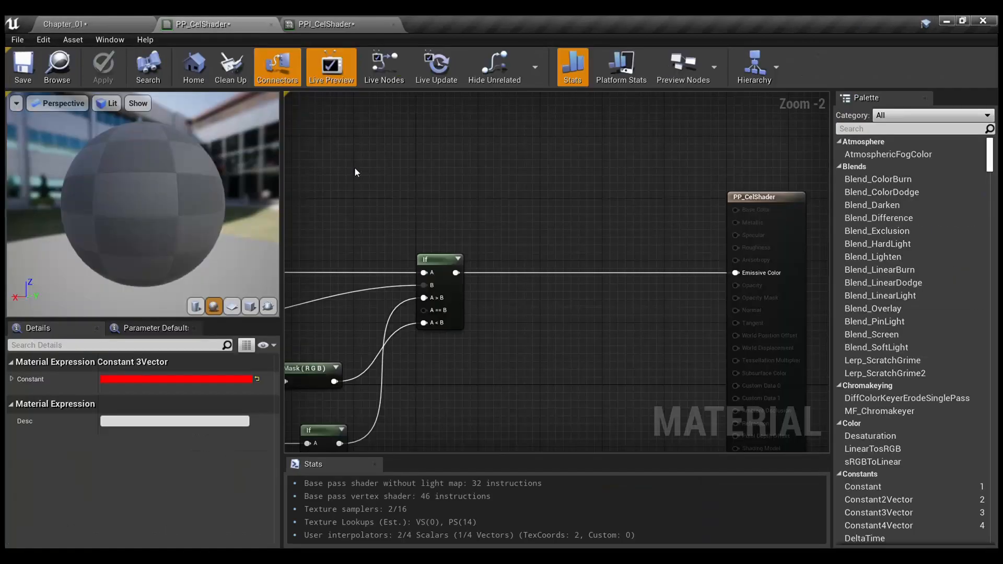
Feed a constant 0 into A > B of the If node fed by divided Scene Depth, replacing the PostProcessInput0 mask, and apply the material.
scroll(354, 167, "down", 2)
right_click_drag(509, 298, 821, 143)
right_click_drag(659, 315, 653, 166)
scroll(607, 195, "up", 3)
right_click_drag(609, 190, 621, 349)
scroll(616, 339, "down", 2)
right_click_drag(617, 306, 555, 349)
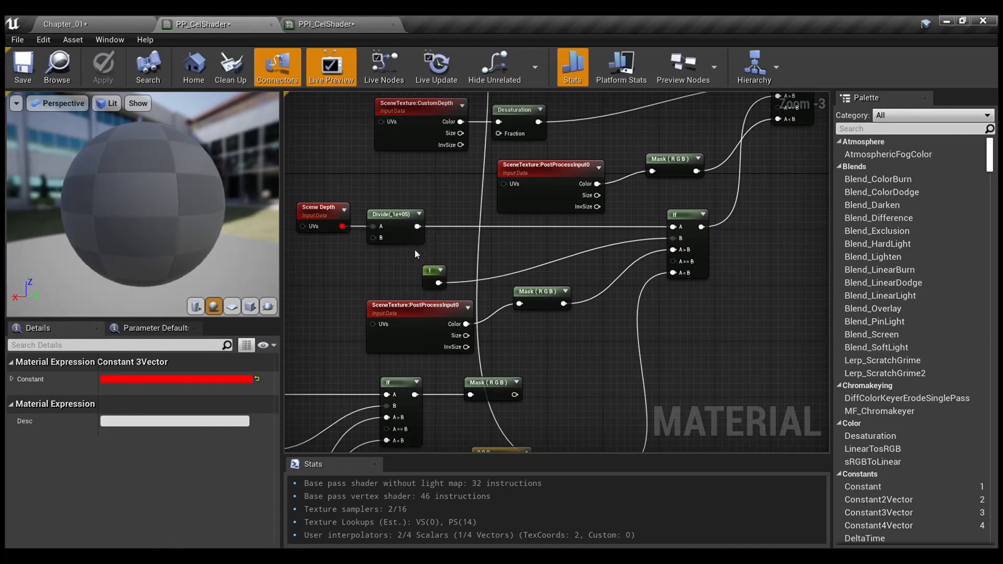
scroll(391, 245, "up", 2)
right_click_drag(604, 326, 579, 368)
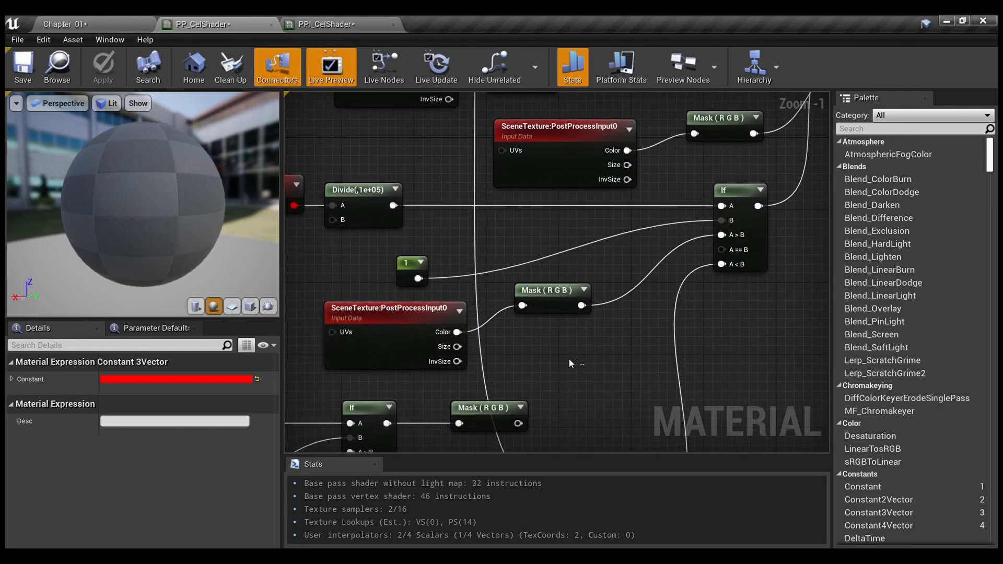
left_click_drag(446, 325, 564, 355)
left_click(564, 355)
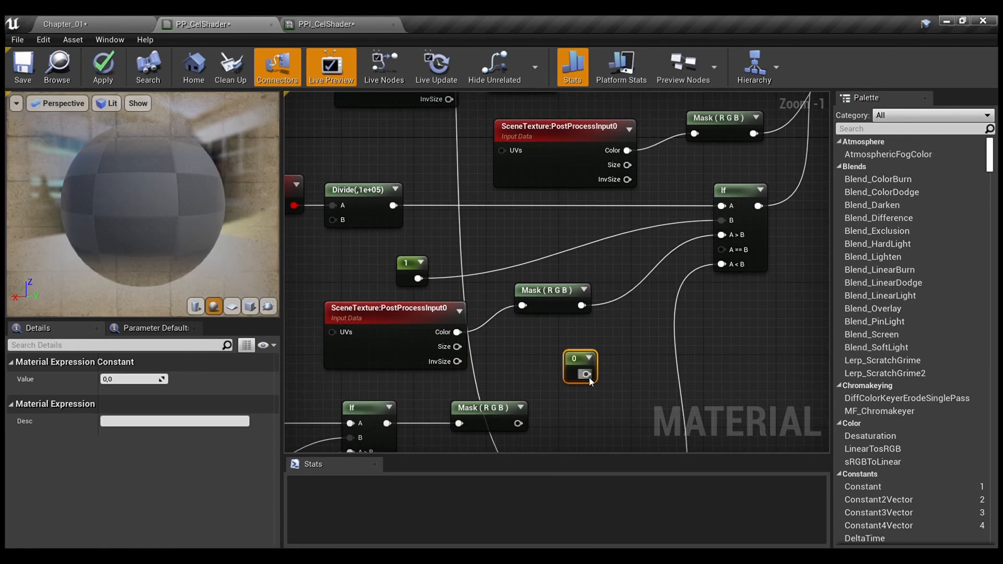
left_click_drag(725, 238, 723, 235)
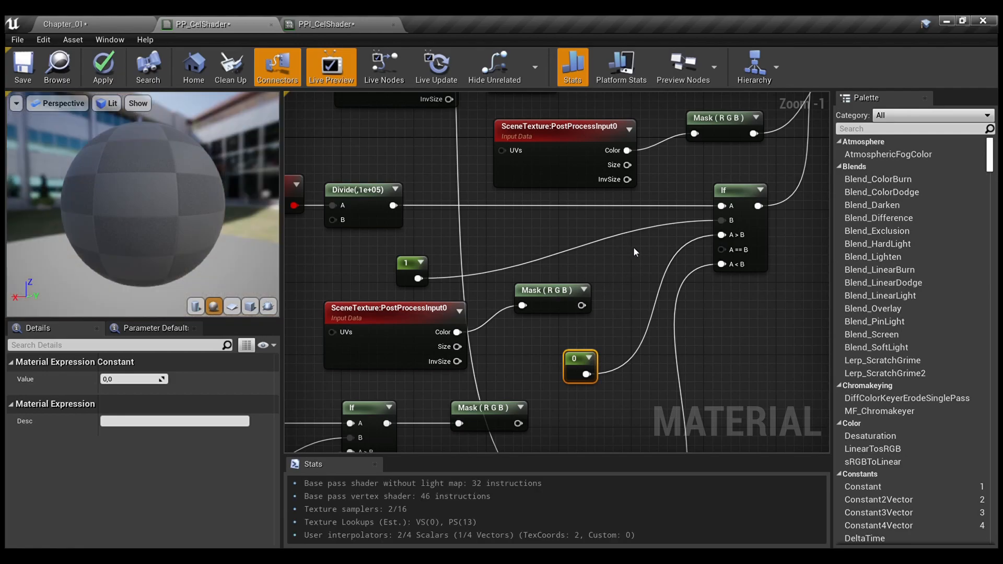
right_click_drag(637, 254, 561, 340)
right_click_drag(626, 180, 586, 1)
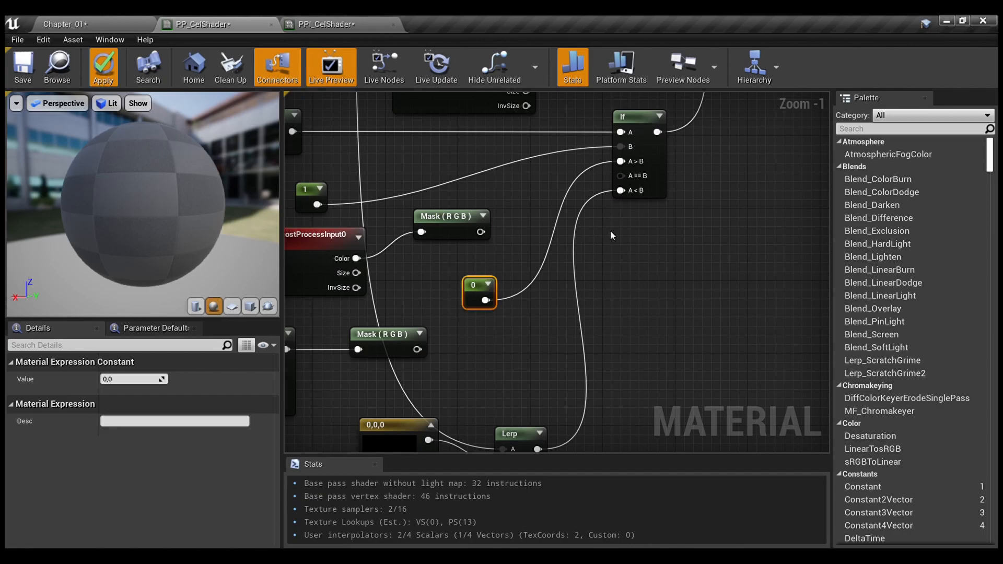
right_click_drag(641, 229, 622, 445)
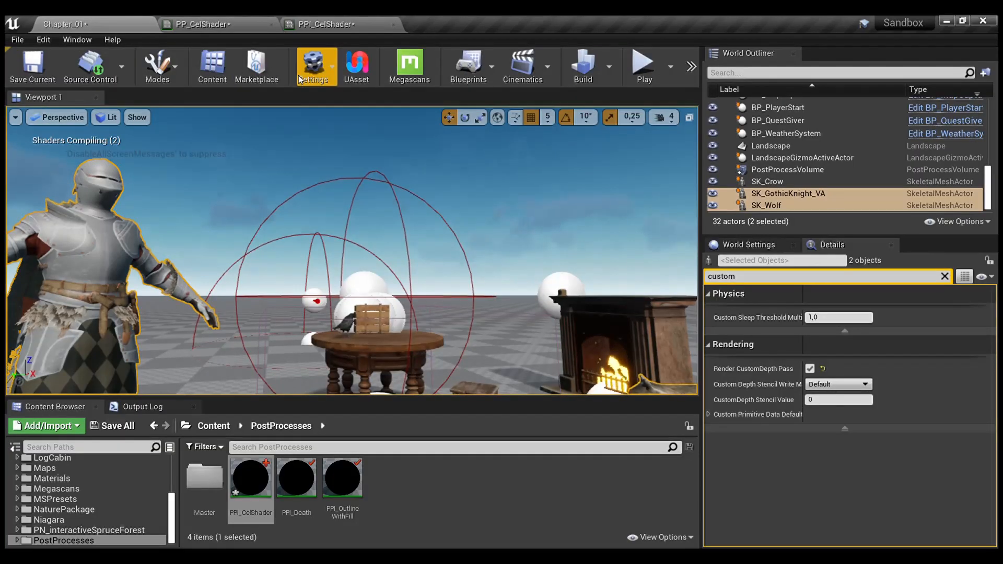
Connect the output of the divided Scene Depth If node directly to Emissive Color, bypassing the custom depth If, and apply the material.
left_click(237, 21)
right_click_drag(512, 210, 519, 173)
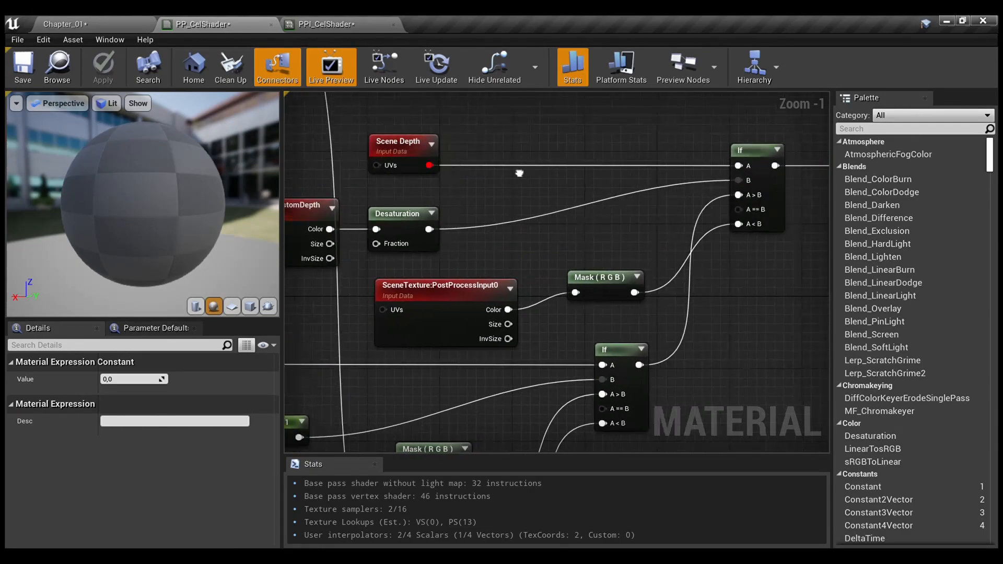
right_click_drag(568, 233, 480, 316)
scroll(636, 278, "down", 1)
left_click_drag(399, 385, 796, 214)
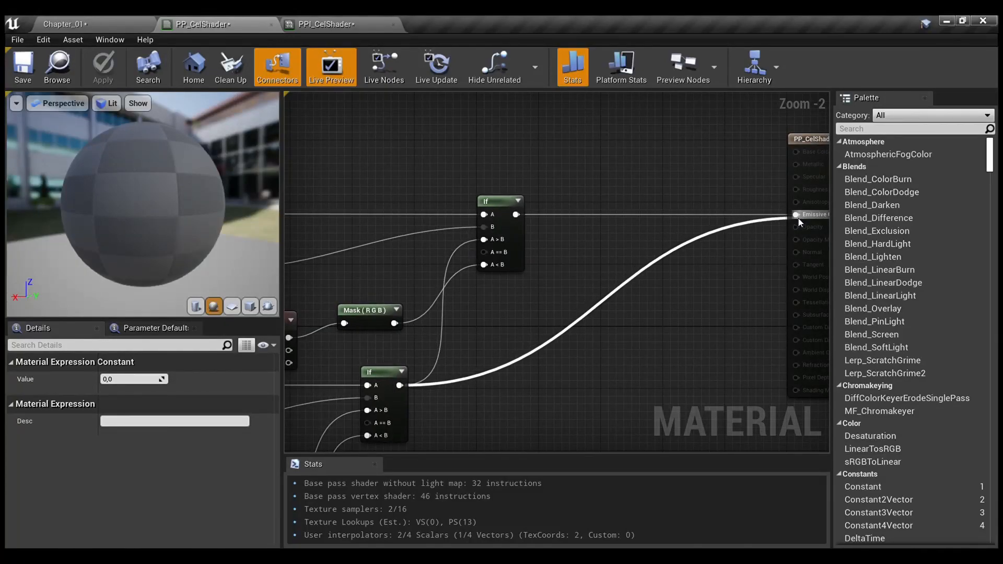
left_click(101, 71)
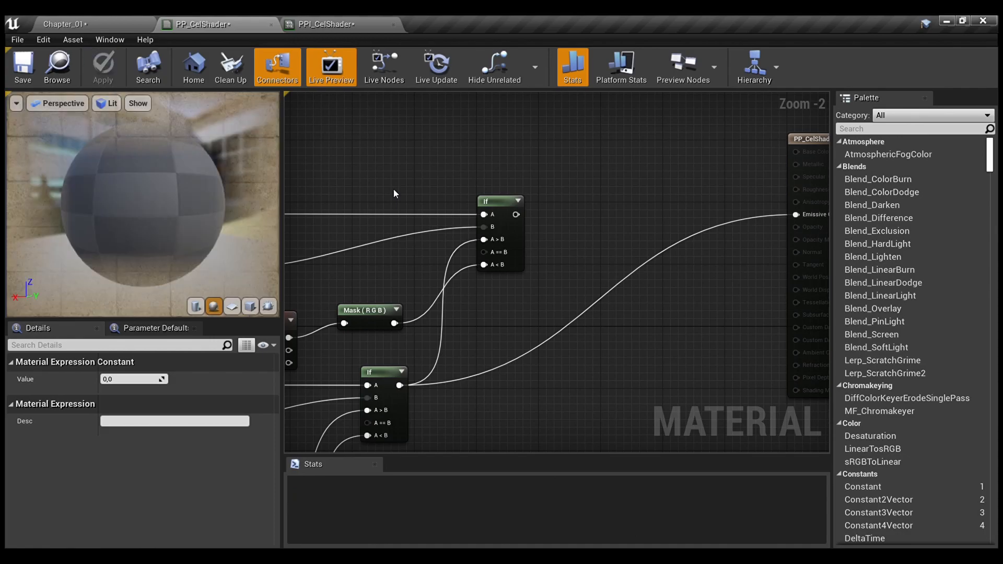
Play the Chapter_01 level and examine the full-scene cel shading on the sky, floor, furniture, knight and wolf.
left_click(105, 24)
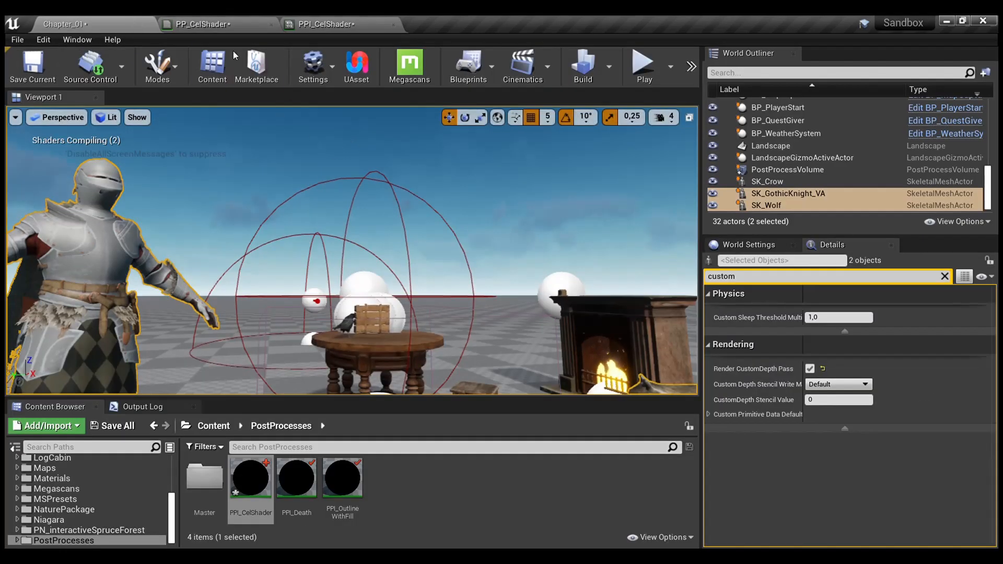
left_click(215, 20)
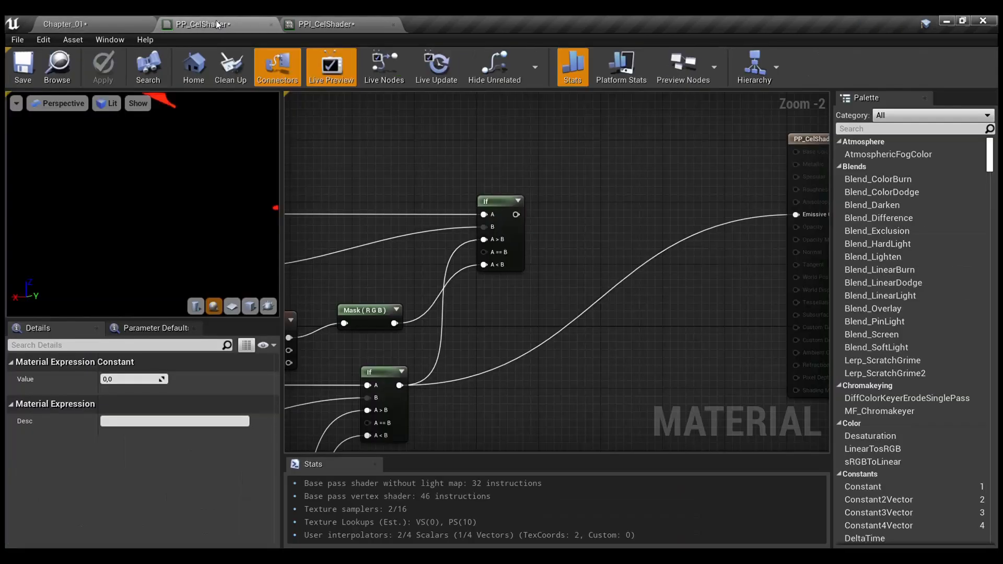
left_click(111, 20)
key("alt+p")
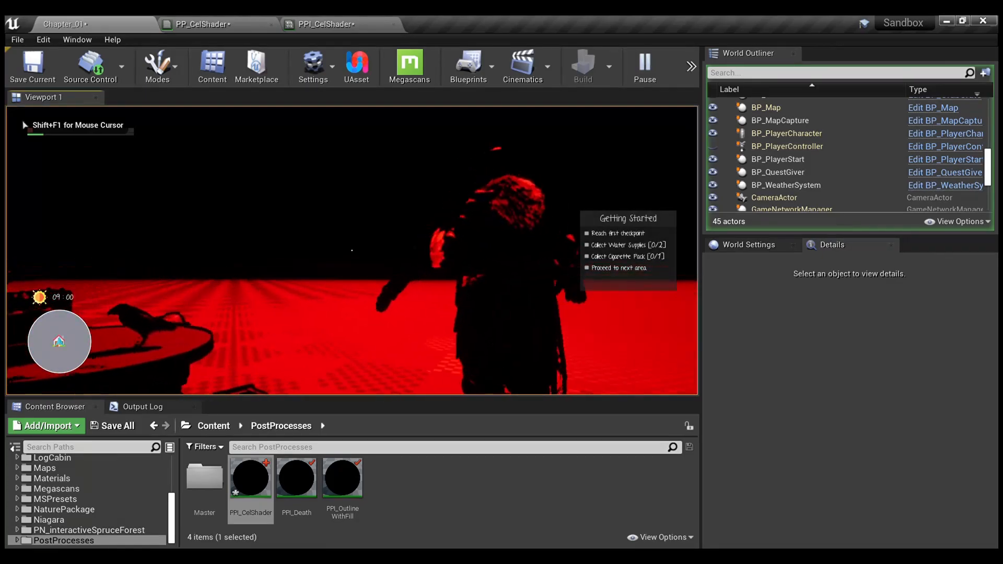
key("d")
key("w")
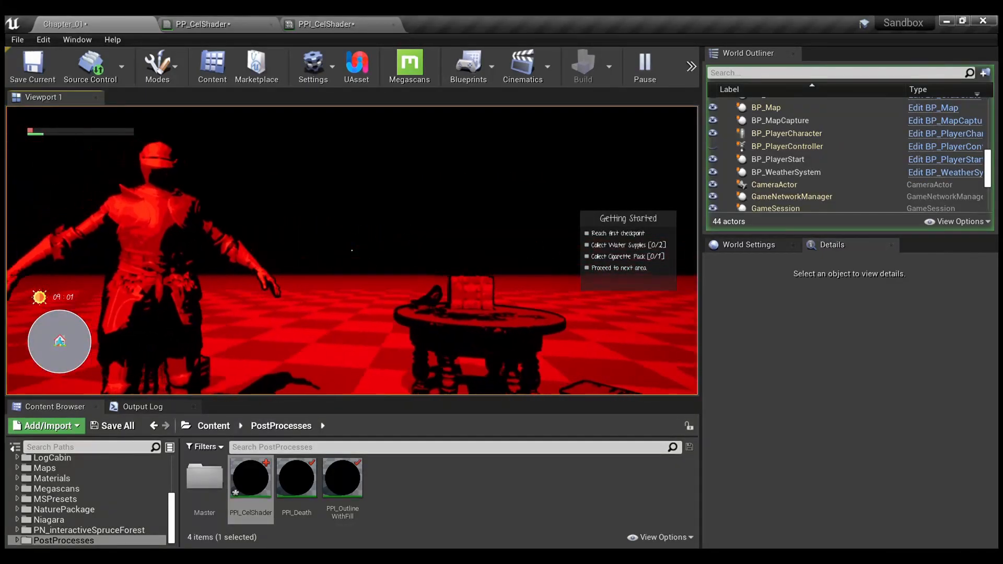
key("a")
key("ctrl")
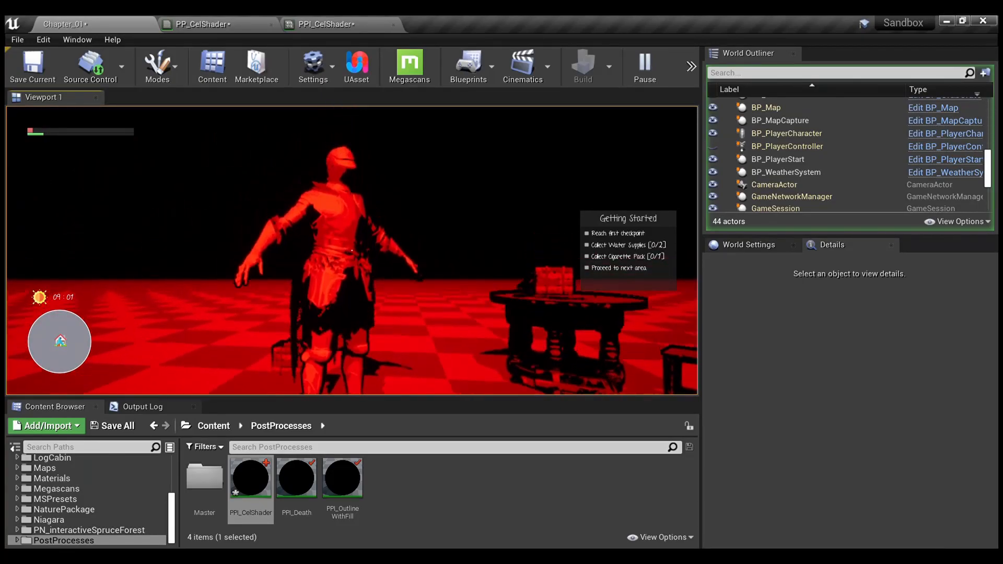
key("d")
key("w")
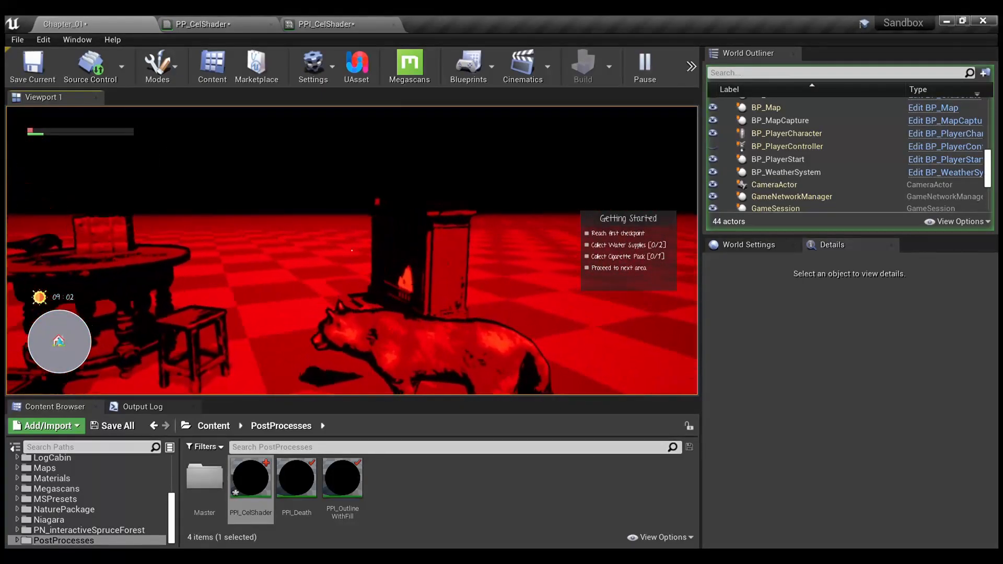
key("a")
key("s")
key("s")
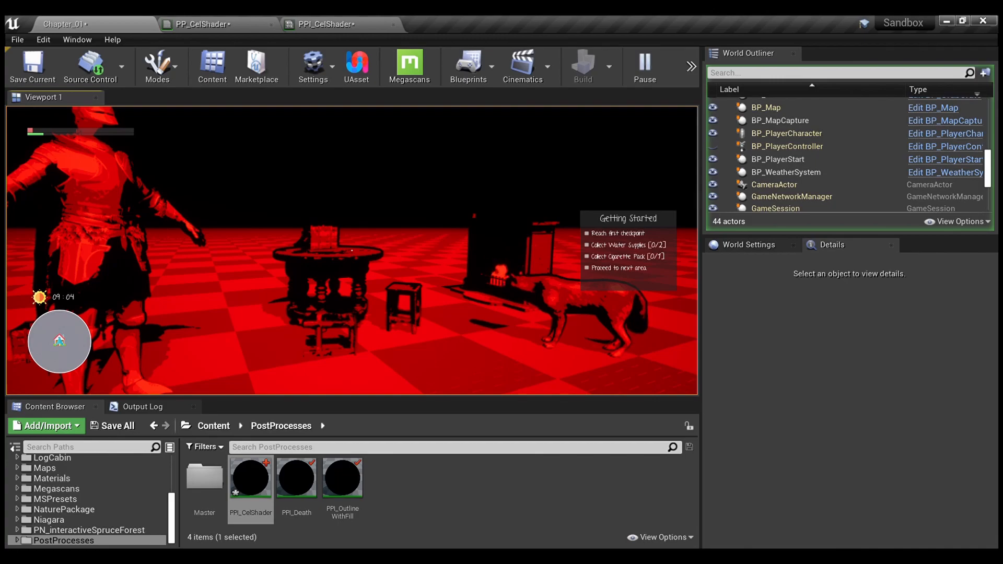
key("s")
key("w")
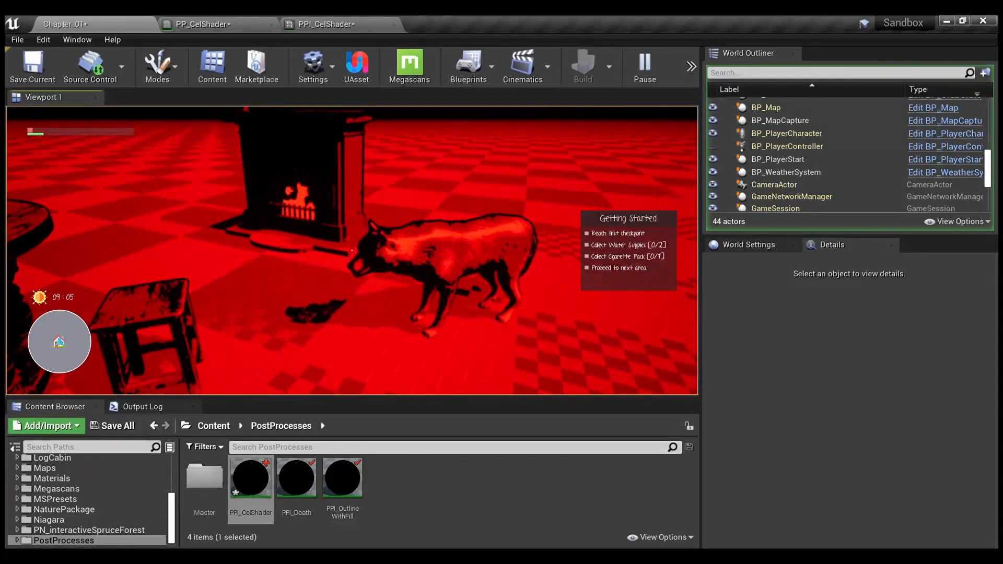
Look over the fireplace, table, wolf and knight under the full-scene red shading, and end the play session.
key("d")
key("d")
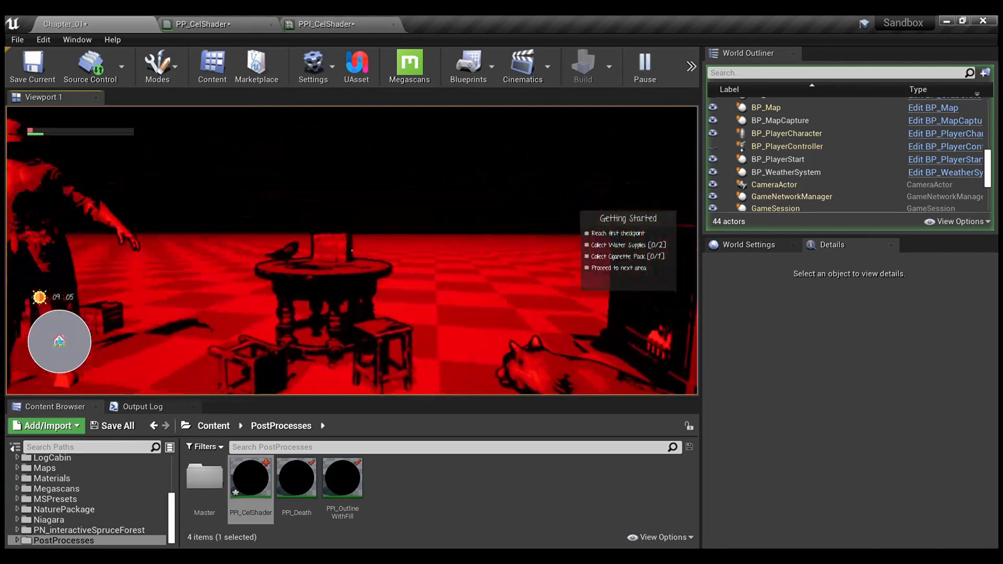
key("w")
key("s")
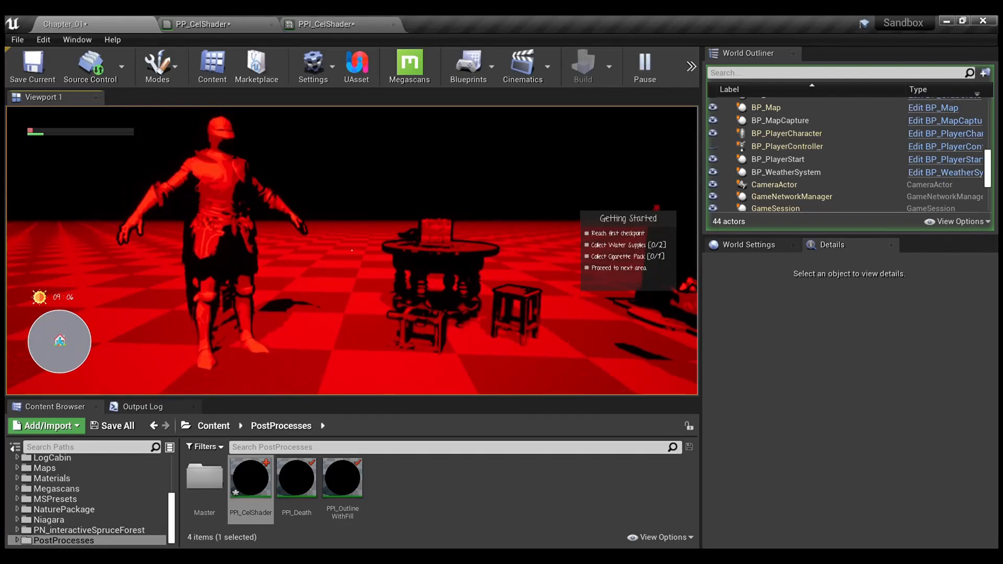
key("Escape")
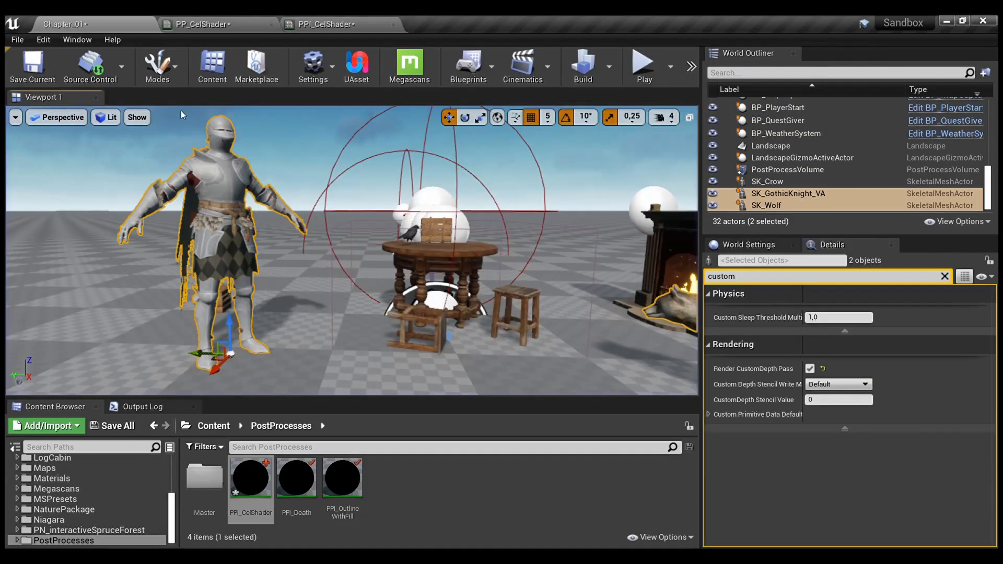
Return to the PP_CelShader graph and examine the inputs of the If node fed by divided Scene Depth.
left_click(202, 24)
scroll(637, 200, "down", 2)
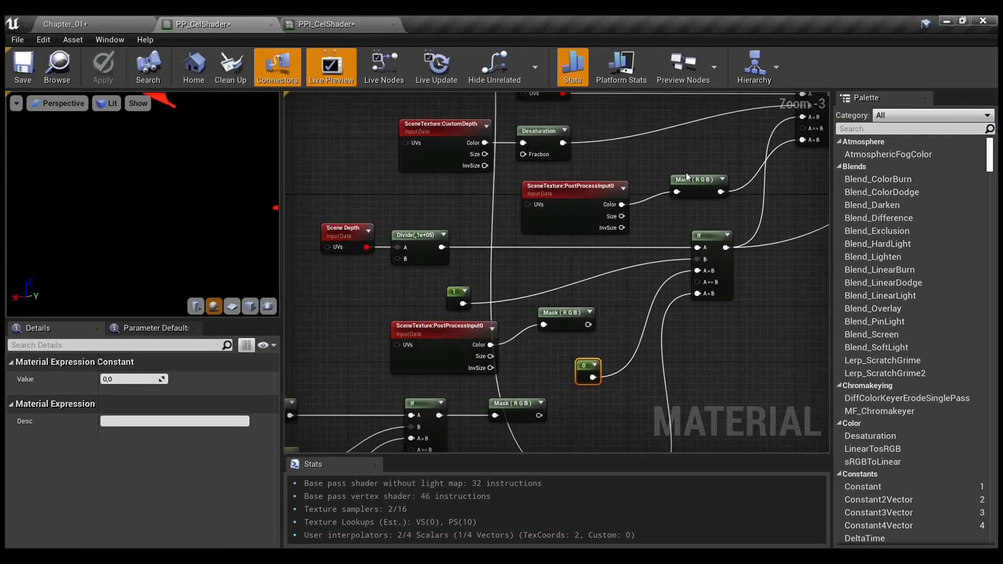
scroll(569, 173, "up", 2)
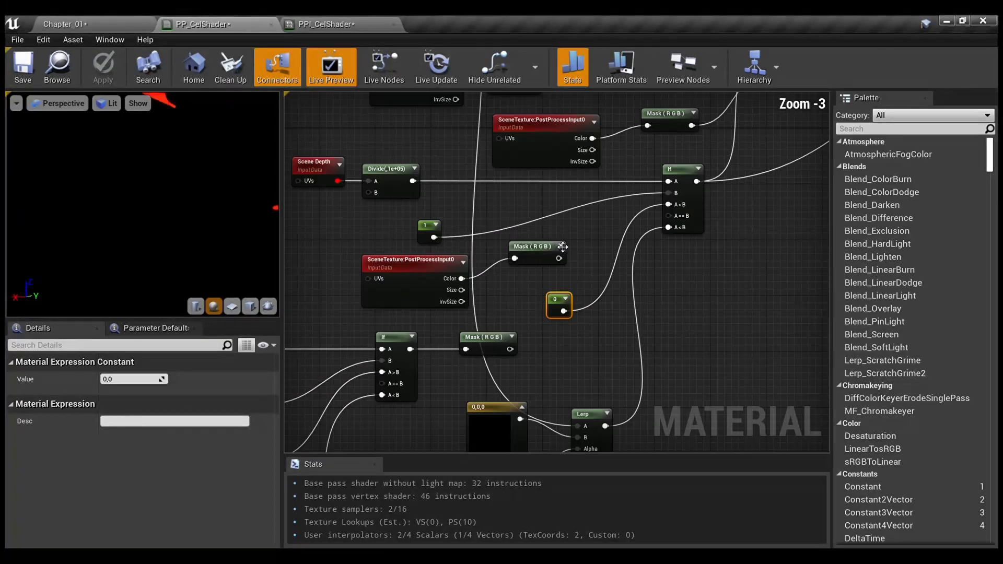
right_click_drag(610, 249, 518, 243)
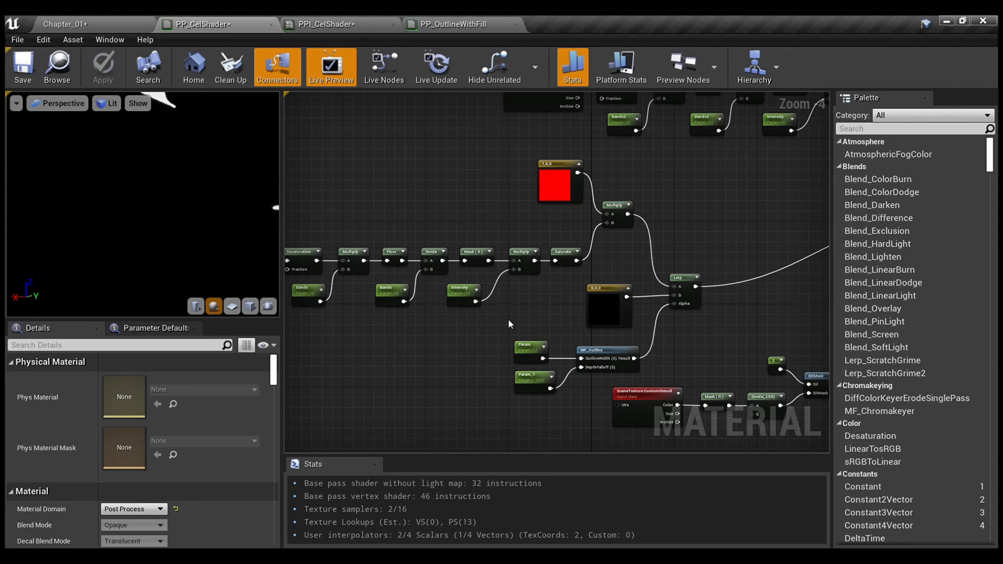
Examine how the PP_CelShader graph combines the greyscale, red outlined and blue banding branches through Lerp nodes and the CustomStencil BitMask.
scroll(703, 231, "down", 1)
right_click_drag(703, 231, 560, 327)
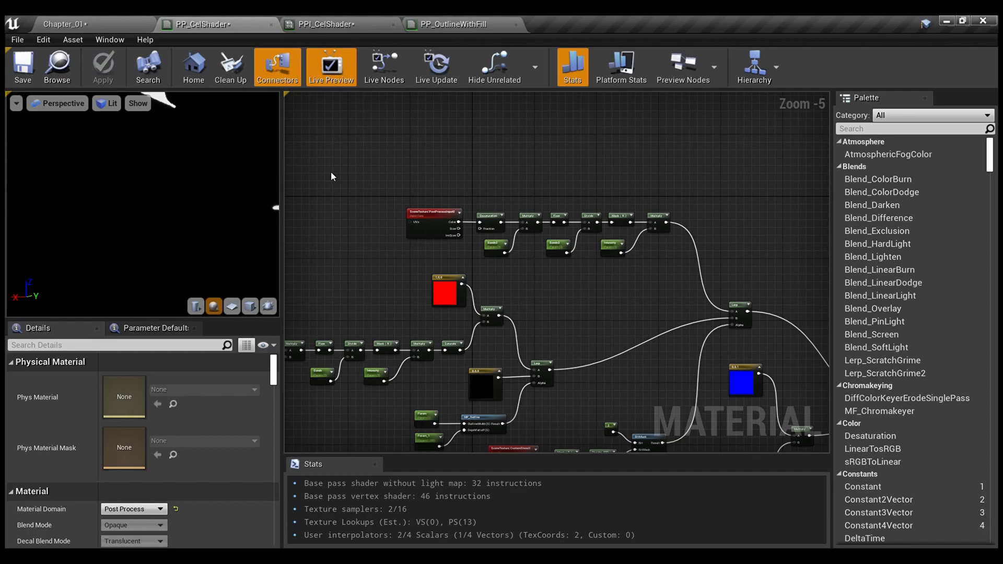
right_click_drag(612, 318, 382, 140)
scroll(492, 249, "up", 2)
right_click_drag(493, 247, 710, 248)
right_click_drag(459, 208, 523, 219)
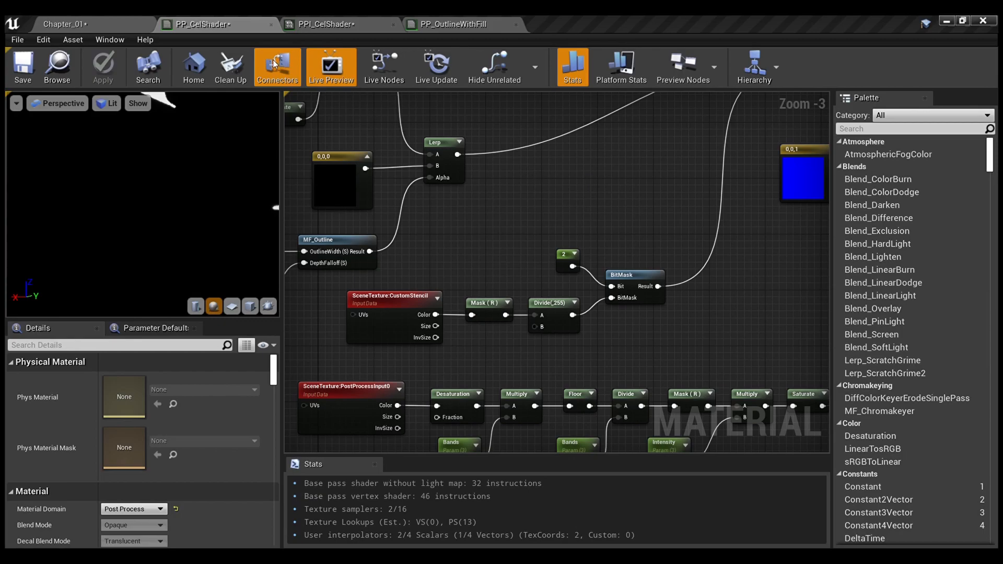
scroll(484, 190, "down", 1)
right_click_drag(483, 190, 750, 331)
scroll(750, 285, "down", 1)
right_click_drag(671, 216, 449, 117)
scroll(533, 276, "up", 2)
scroll(534, 275, "down", 2)
scroll(607, 238, "up", 2)
right_click_drag(610, 239, 741, 331)
scroll(625, 141, "down", 2)
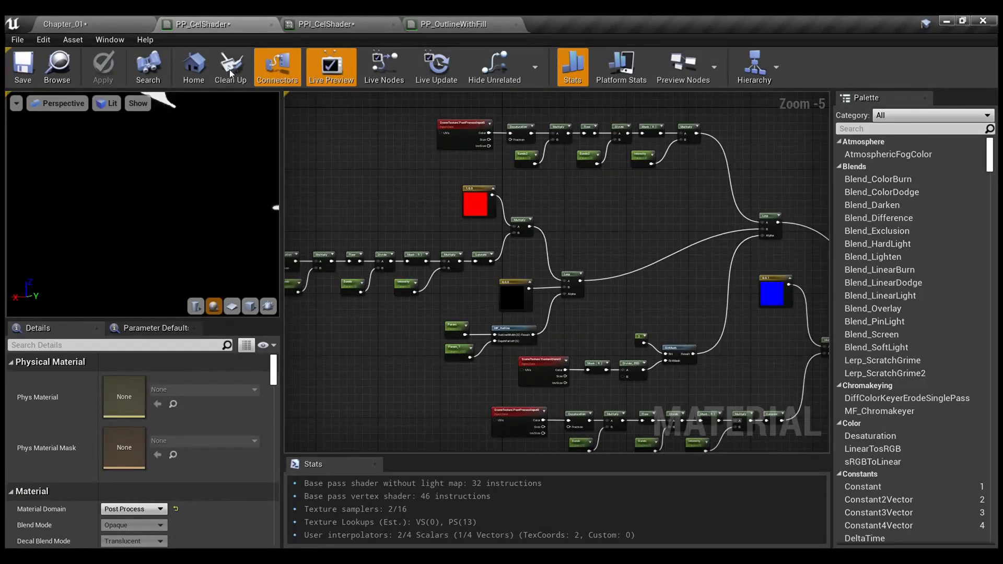
Play the Chapter_01 level and examine the stencil-separated greyscale, red and blue shading across the scene from a distance.
left_click(116, 19)
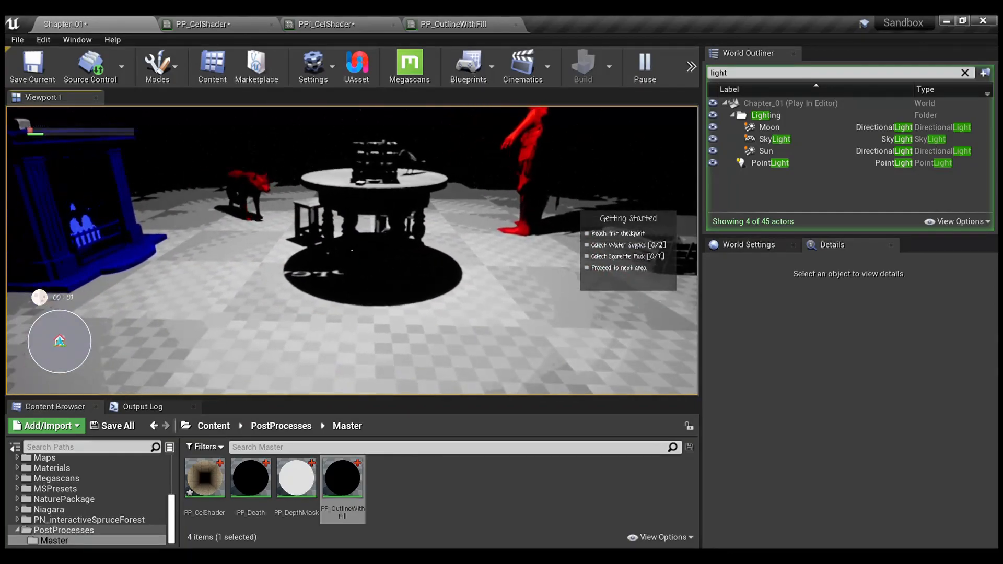
key("s")
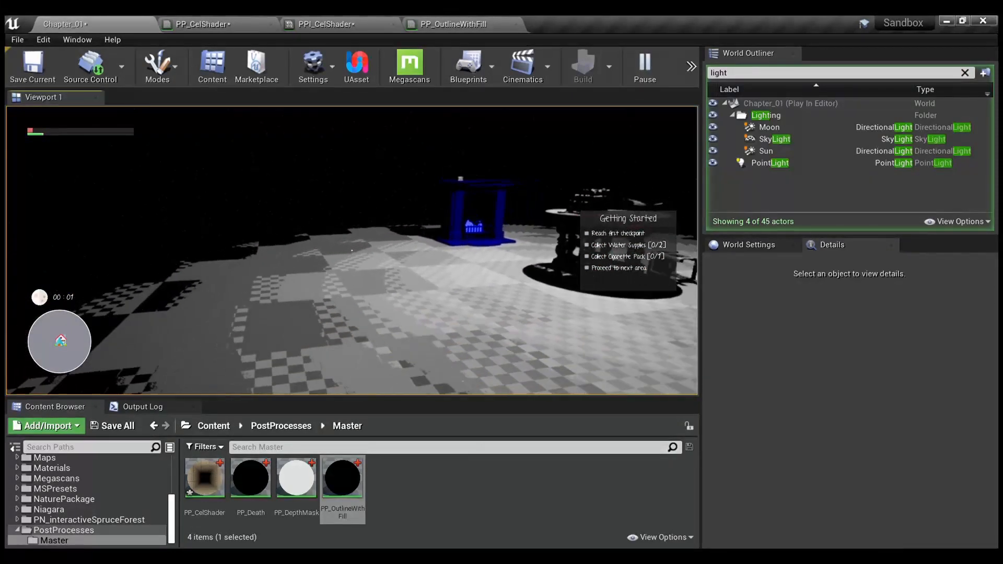
key("s")
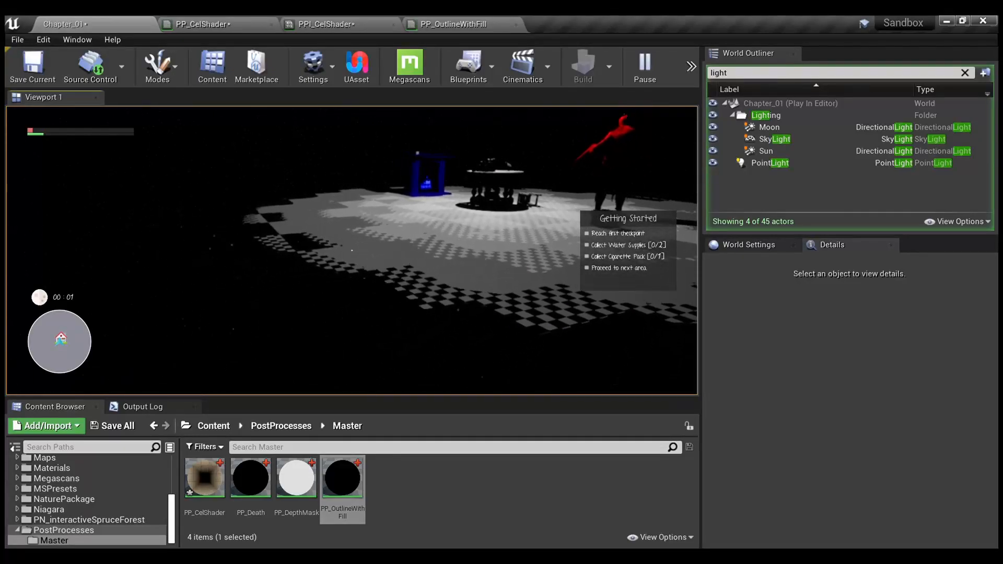
key("w")
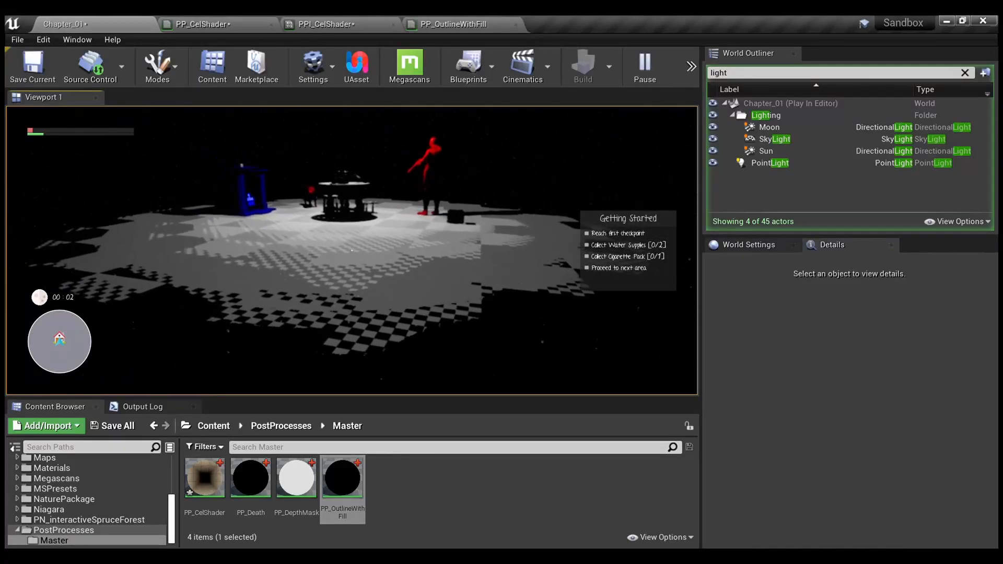
key("w")
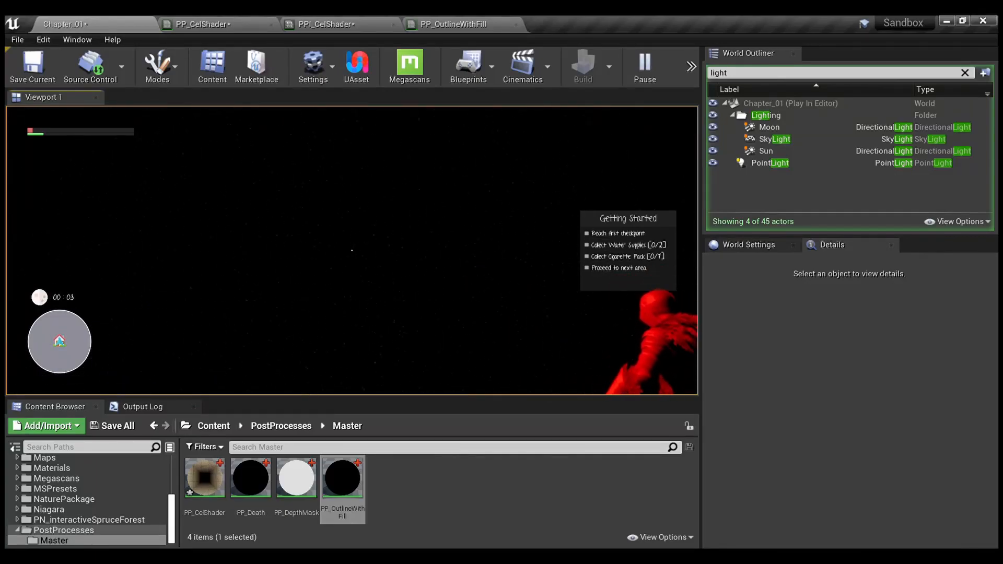
key("s")
key("d")
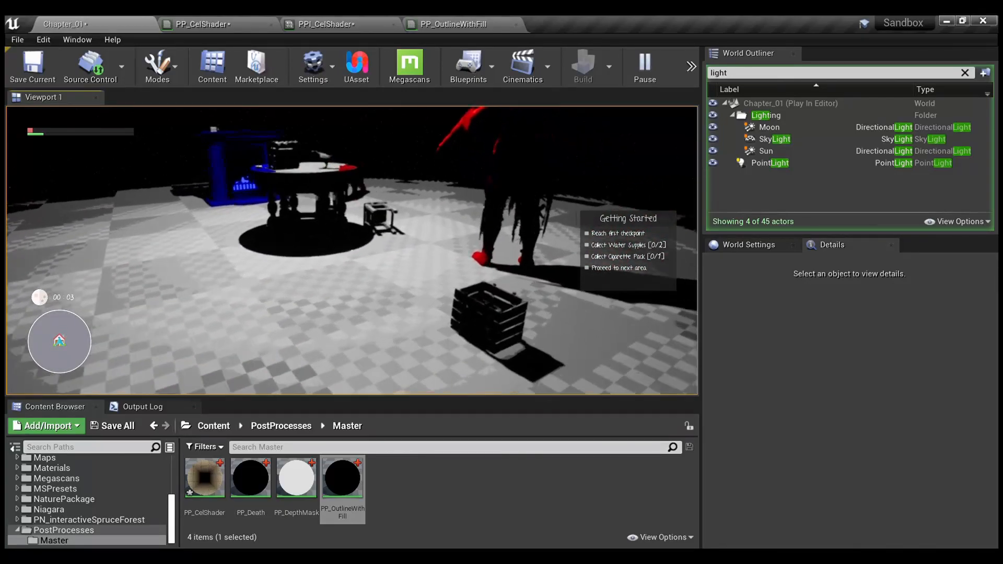
key("d")
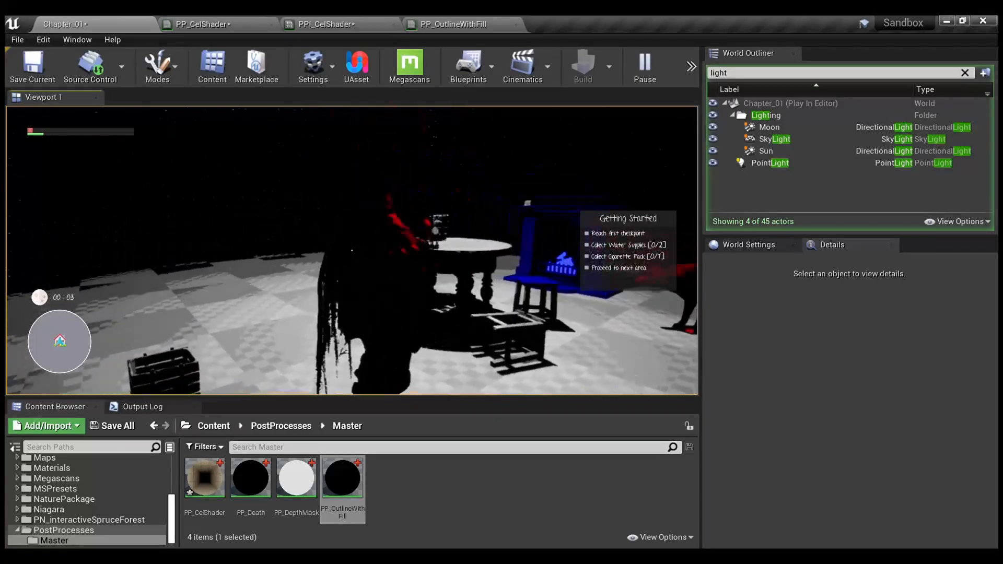
Inspect the red shading on the knight and wolf and the blue shading on the fireplace up close.
key("w")
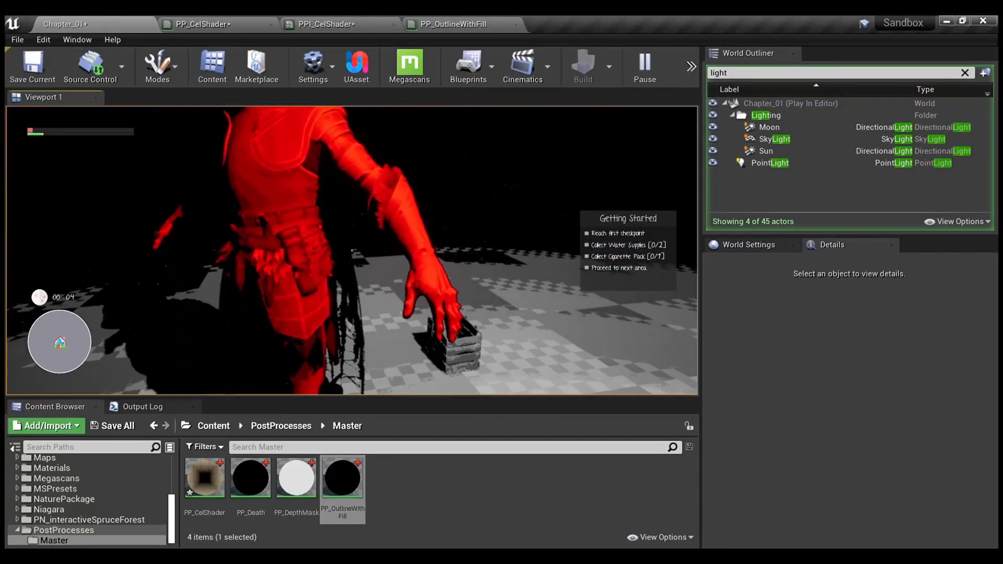
key("s")
key("w")
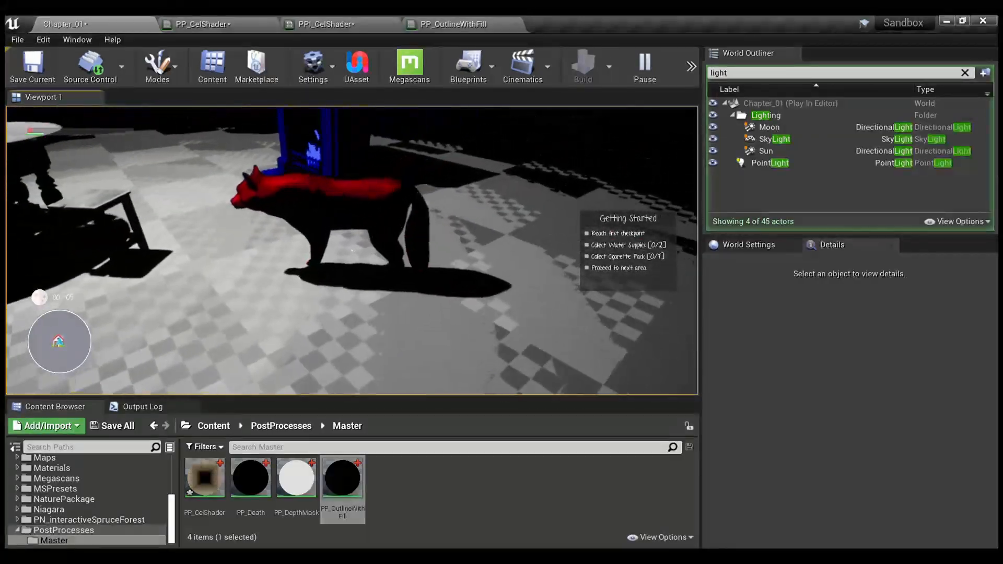
key("d")
key("a")
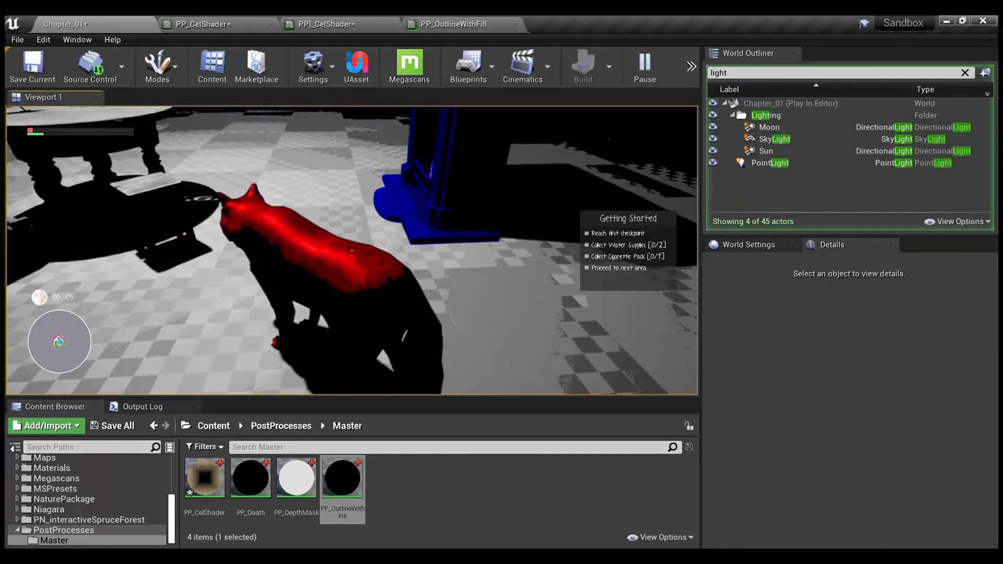
key("w")
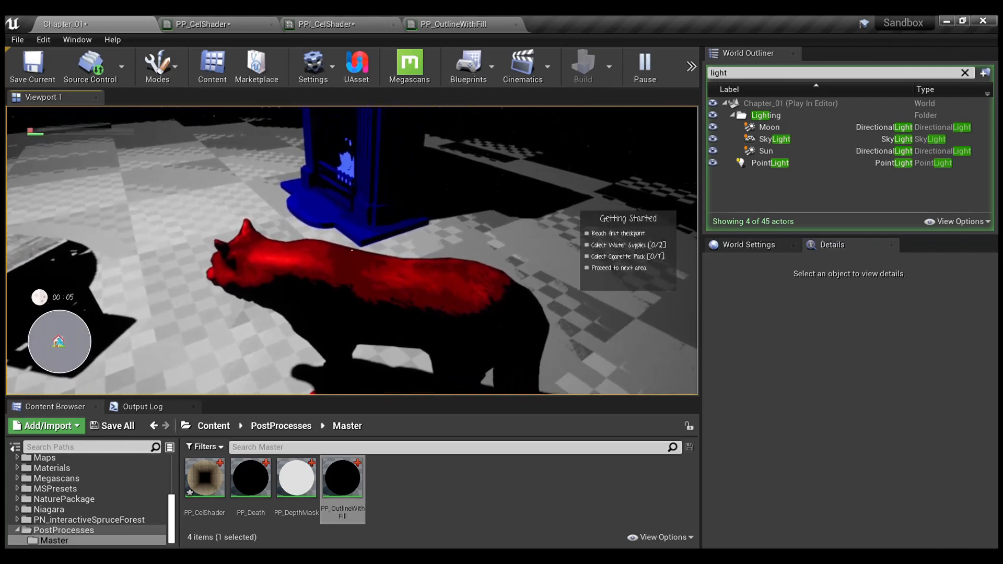
key("a")
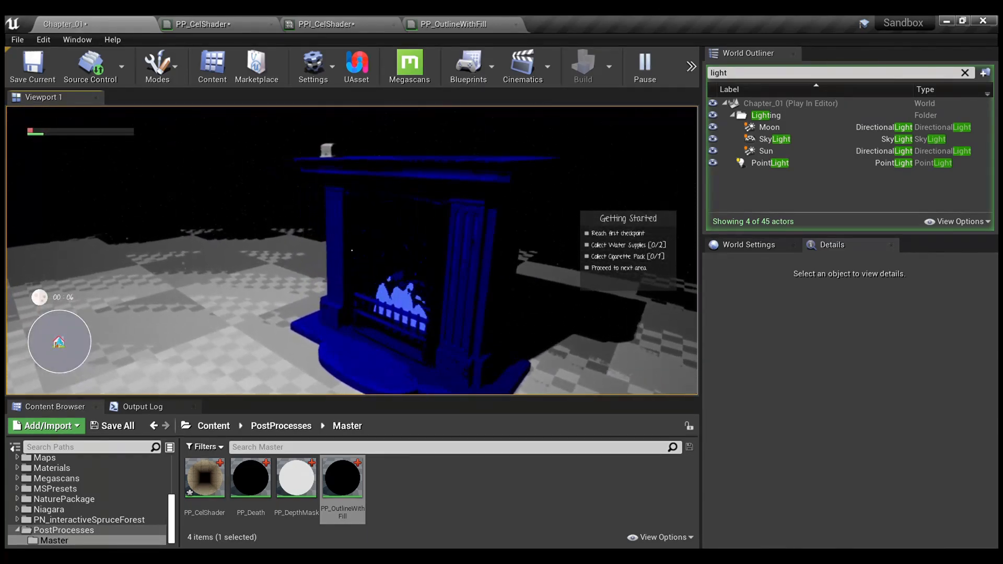
key("s")
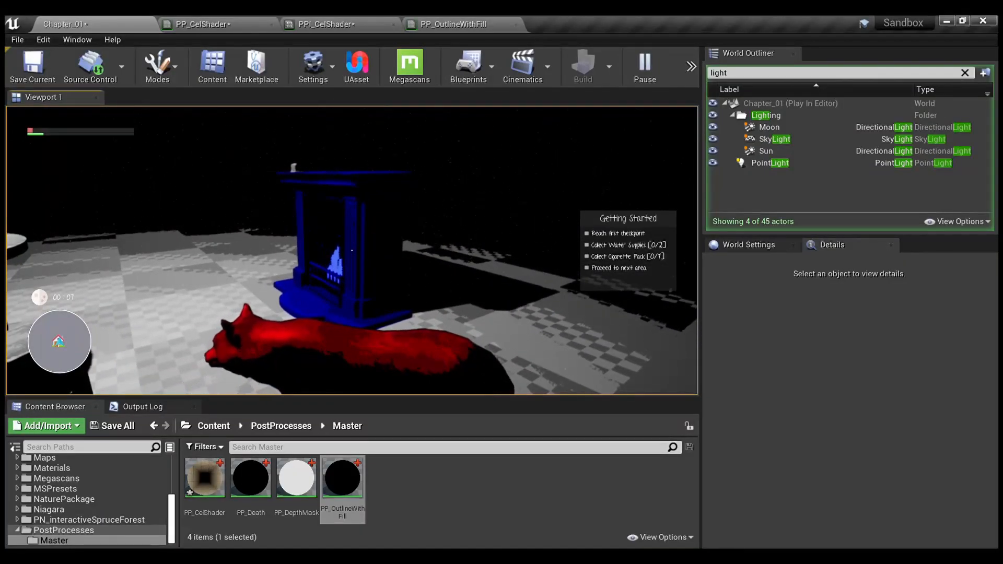
View the greyscale table and stools alongside the knight and wolf, end the play session and return to PP_CelShader.
key("s")
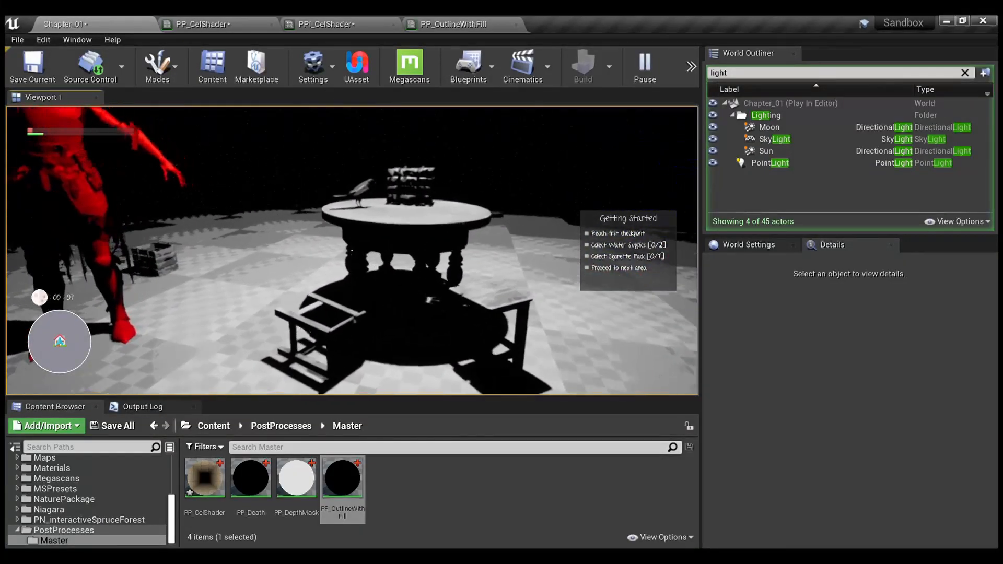
key("w")
key("s")
key("a")
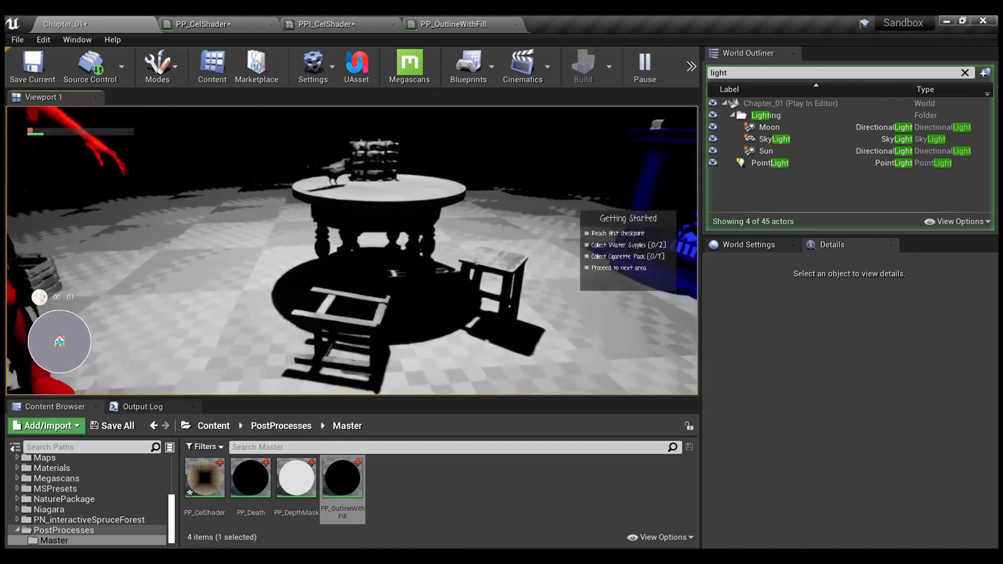
key("s")
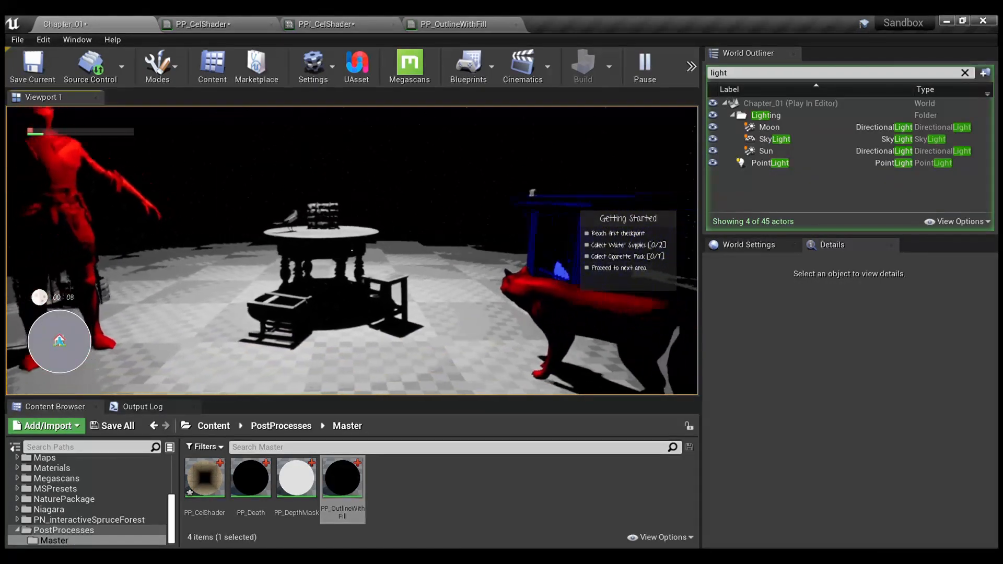
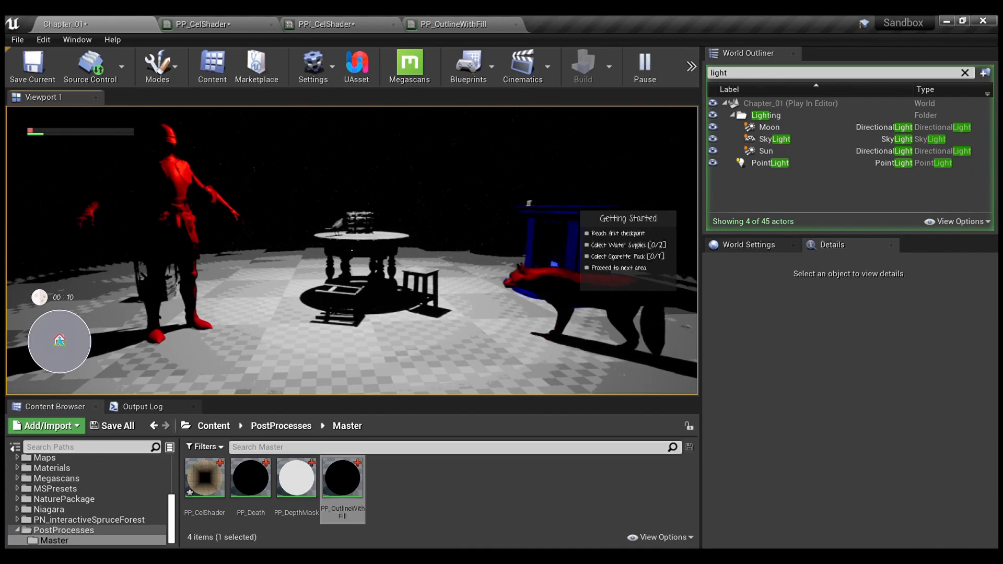
key("w")
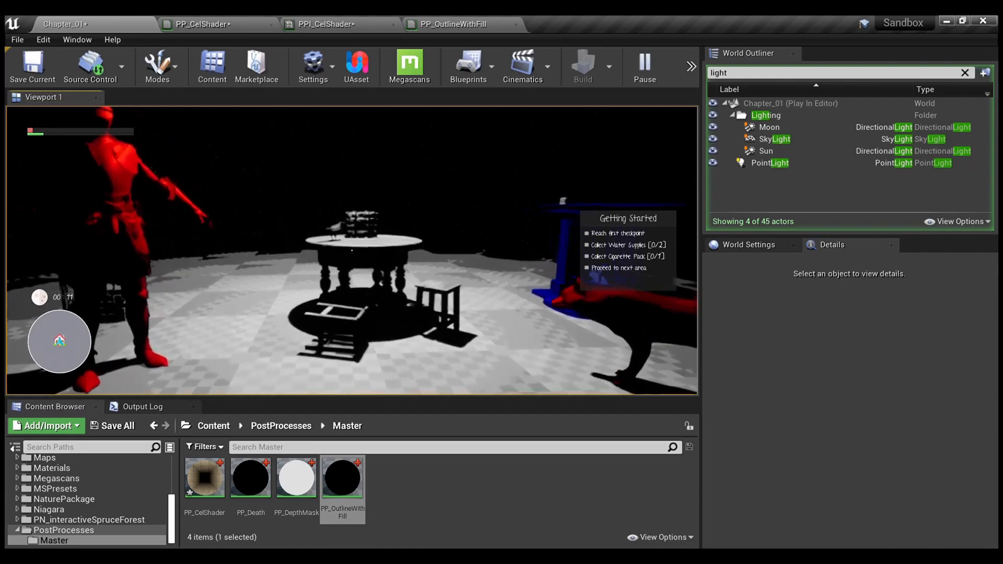
key("Escape")
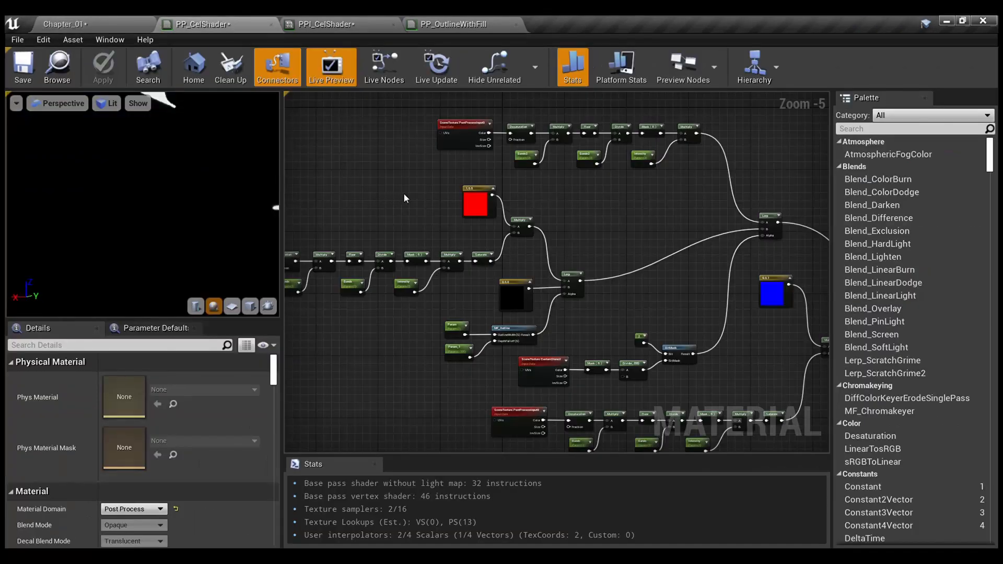
Review the red branch by highlighting its banding nodes, the red color Multiply, and the MF_Outline nodes feeding its Lerp.
right_click_drag(603, 218, 698, 267)
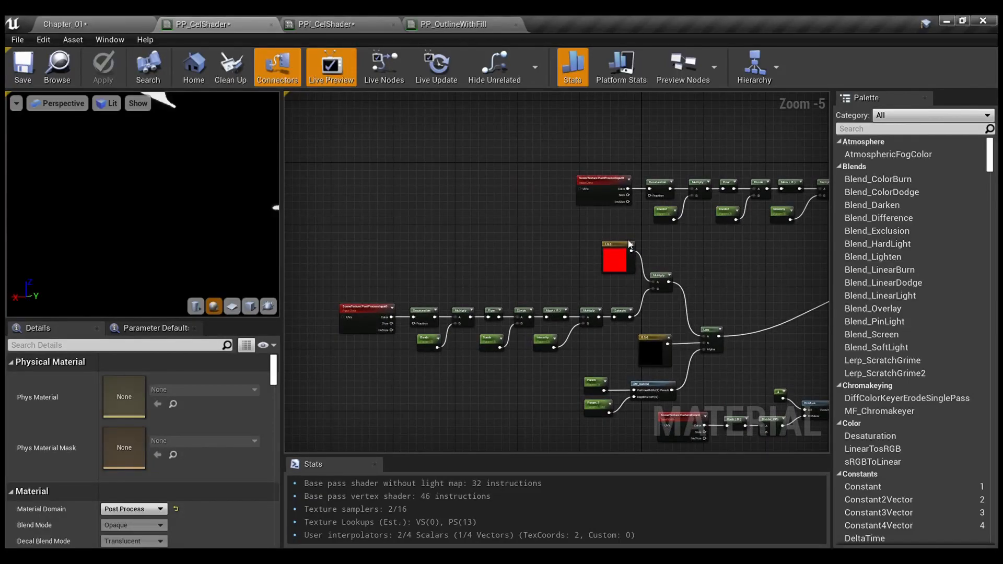
scroll(506, 324, "up", 3)
right_click_drag(505, 325, 620, 260)
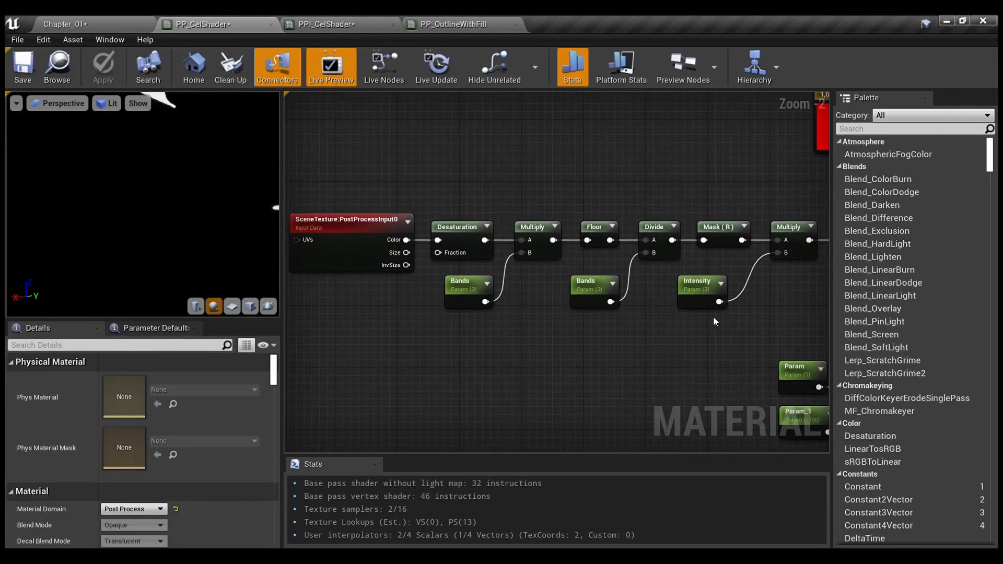
scroll(712, 318, "down", 1)
right_click_drag(819, 325, 775, 321)
left_click_drag(794, 319, 337, 206)
right_click_drag(547, 183, 285, 225)
left_click_drag(441, 165, 589, 252)
right_click_drag(631, 291, 583, 214)
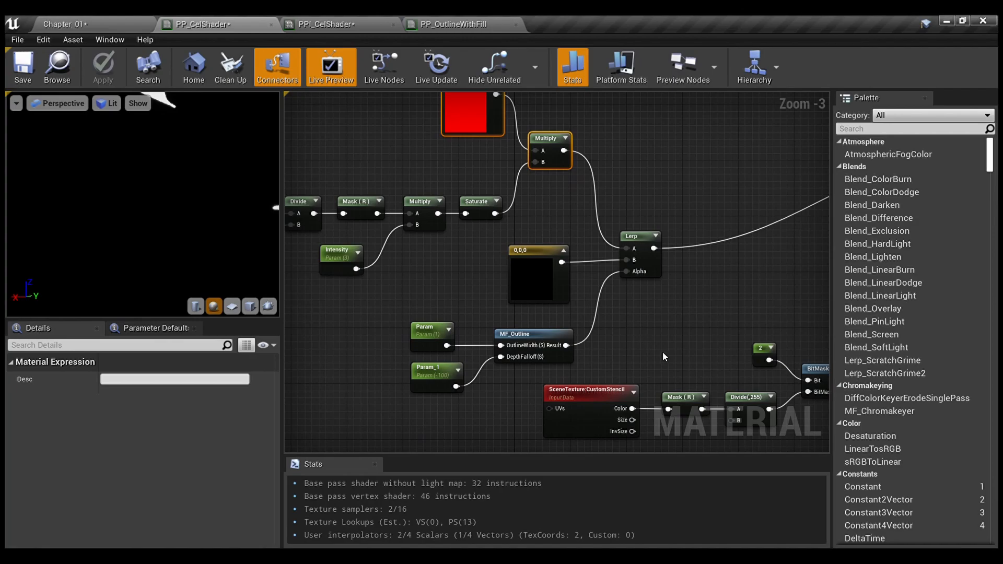
left_click_drag(662, 340, 394, 243)
right_click_drag(666, 288, 538, 396)
left_click(579, 287)
scroll(611, 284, "down", 1)
right_click_drag(617, 328, 547, 337)
right_click_drag(529, 281, 821, 167)
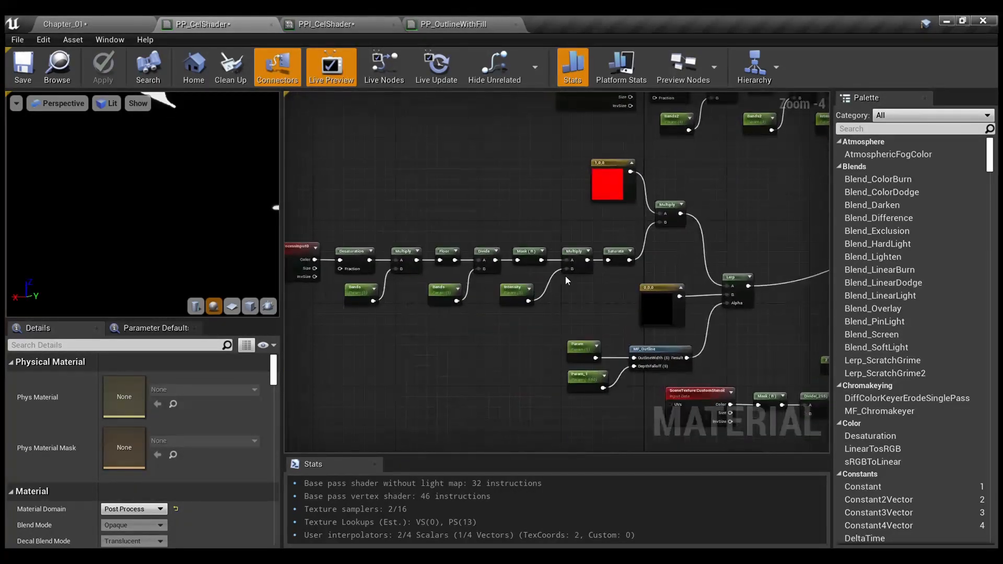
Compare the red branch's banding nodes with the greyscale branch's, and inspect the Bands2 parameter feeding its first Multiply.
right_click_drag(561, 273, 631, 274)
left_click_drag(693, 303, 362, 249)
right_click_drag(530, 219, 426, 229)
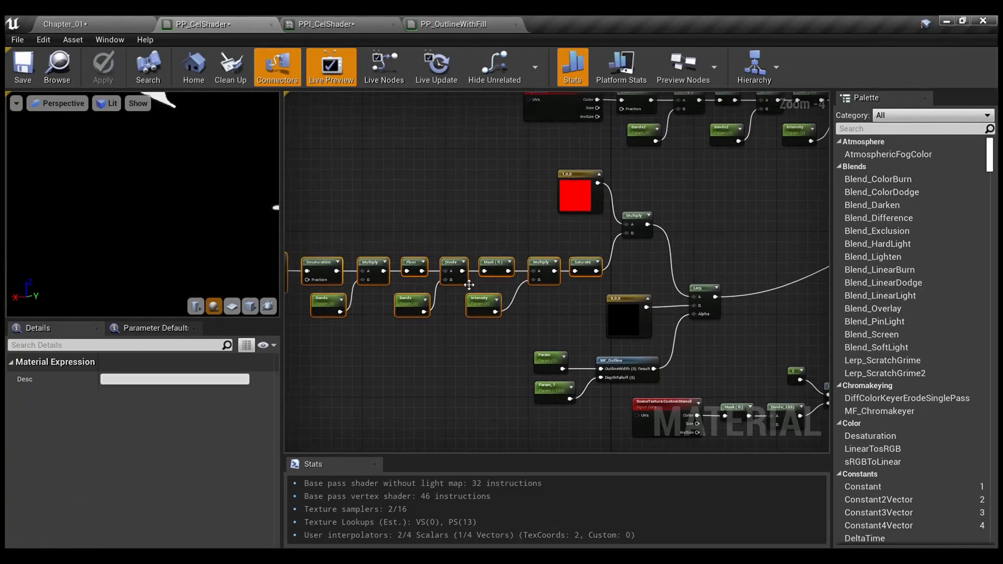
scroll(469, 285, "up", 2)
right_click_drag(679, 130, 531, 252)
scroll(531, 252, "up", 2)
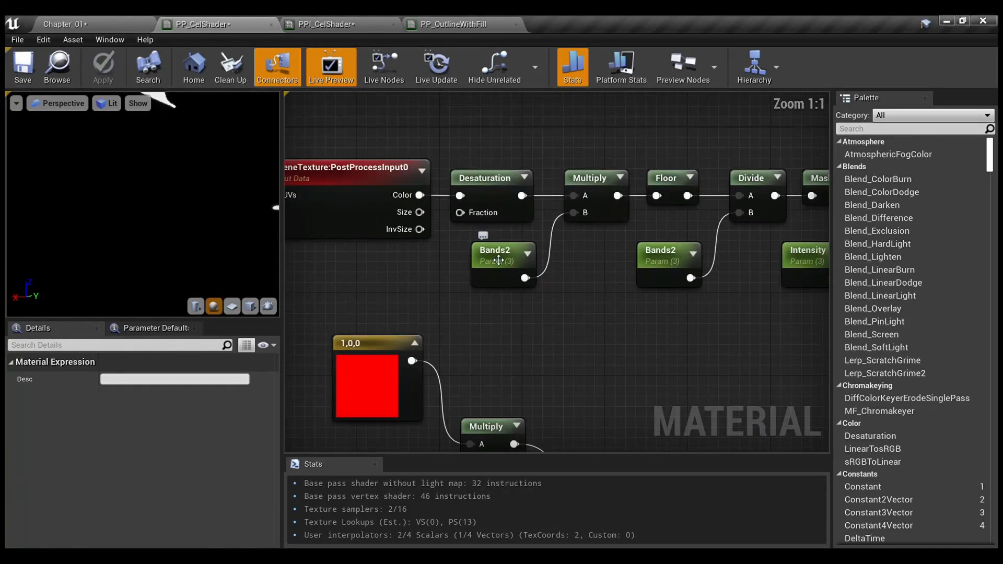
mouse_move(498, 263)
right_mouse_down()
mouse_move(366, 254)
mouse_move(493, 248)
right_mouse_up()
left_click(446, 261)
left_click(307, 242)
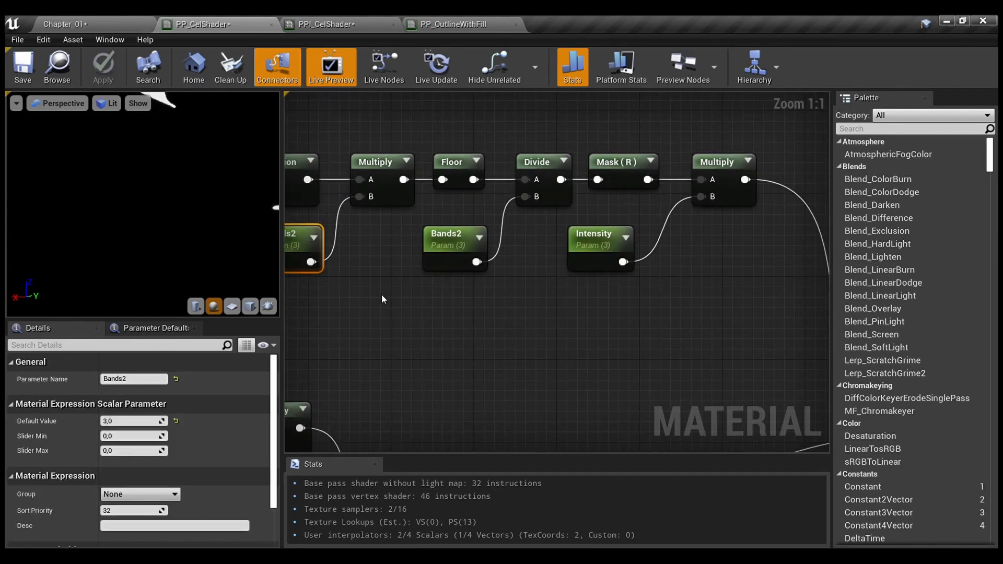
Compare the red branch's Bands parameters with the greyscale branch's Bands2 parameters.
right_click_drag(369, 296, 356, 110)
right_click_drag(347, 319, 388, 257)
right_click_drag(290, 275, 375, 298)
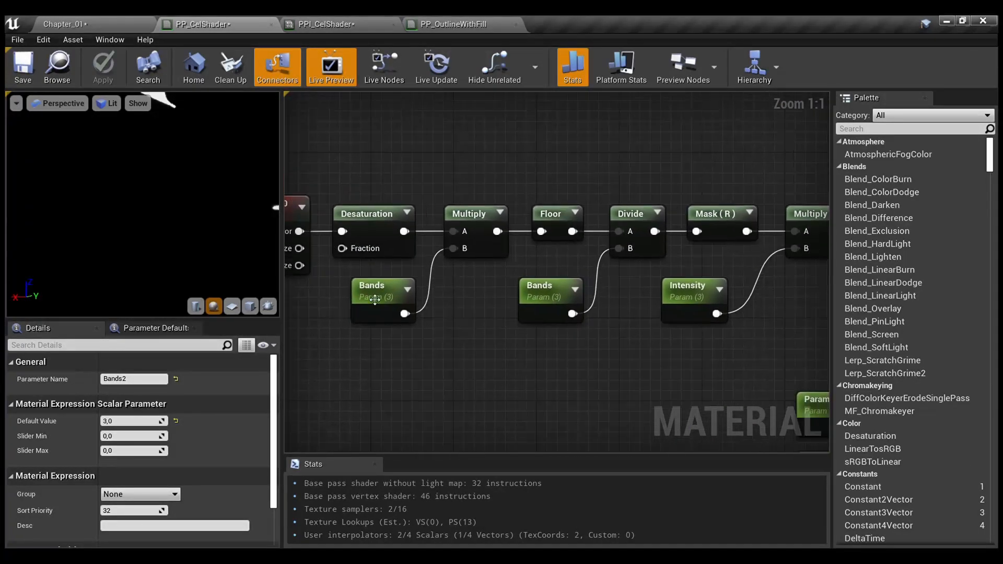
right_click_drag(561, 352, 287, 397)
right_click_drag(708, 138, 498, 335)
right_click_drag(713, 243, 516, 187)
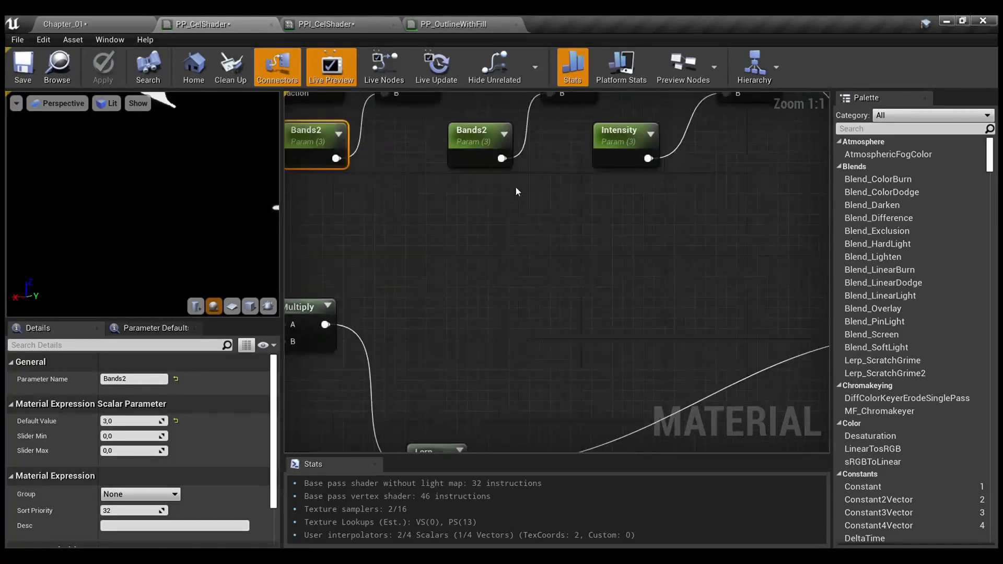
Highlight the red branch's banding nodes, followed by the greyscale branch's banding nodes, and clear the selection.
scroll(515, 187, "down", 2)
right_click_drag(359, 312, 728, 218)
scroll(627, 191, "down", 2)
left_click_drag(340, 156, 641, 277)
right_click_drag(730, 180, 480, 339)
left_click_drag(354, 165, 683, 264)
scroll(559, 239, "up", 3)
scroll(559, 240, "up", 1)
left_click(500, 319)
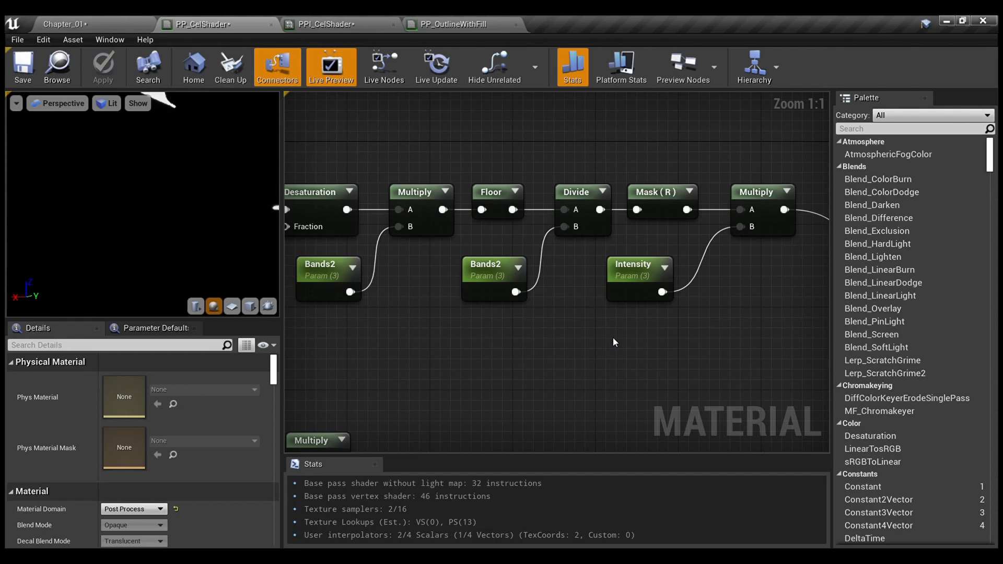
Highlight the CustomStencil mask nodes with the constant 2 and BitMask that drive the first Lerp's Alpha.
scroll(613, 338, "down", 2)
right_click_drag(613, 338, 589, 92)
right_click_drag(769, 172, 546, 263)
right_click_drag(553, 337, 411, 184)
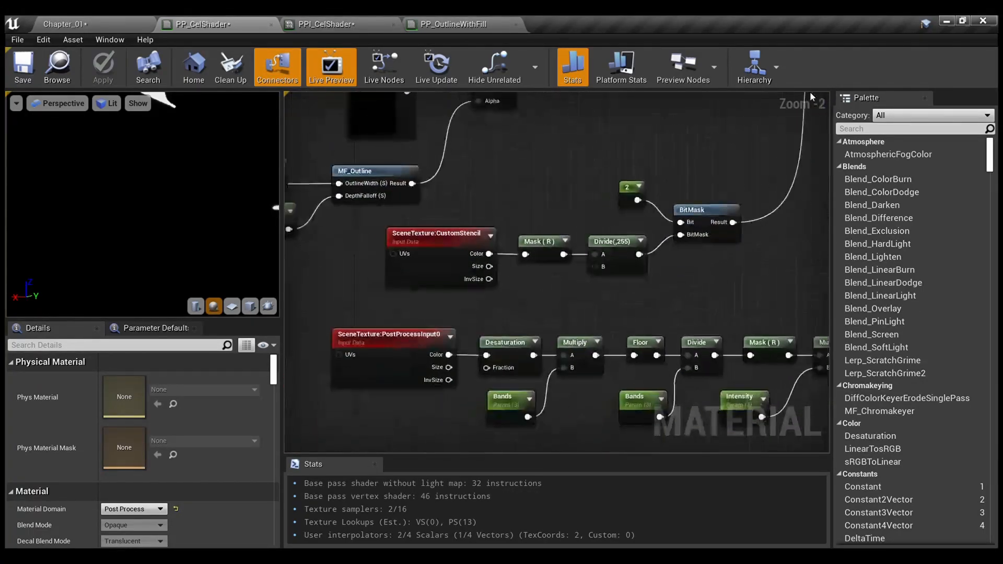
left_click_drag(736, 286, 449, 175)
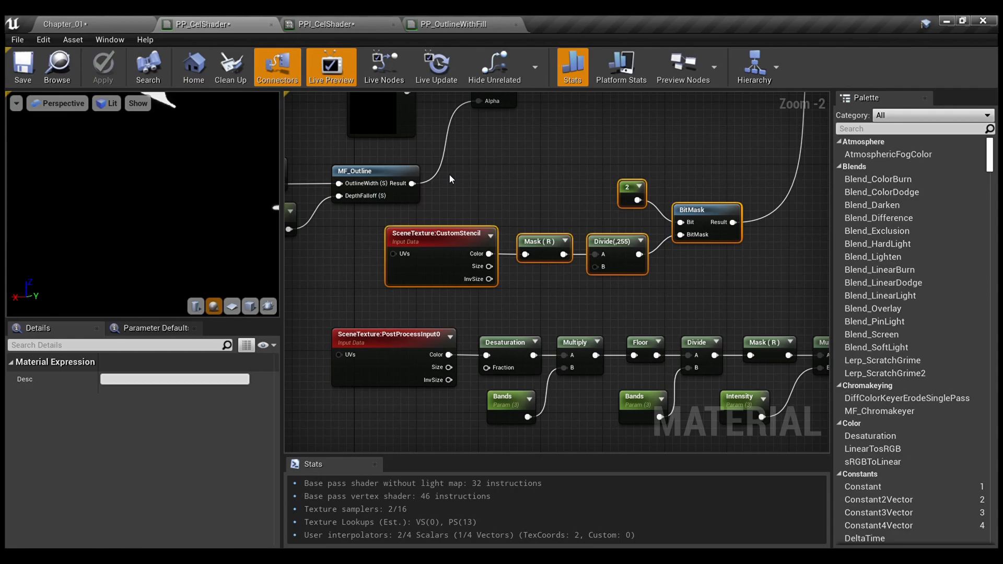
Review the first Lerp's three inputs by highlighting the outlined red branch, the stencil mask nodes and the greyscale banding nodes.
right_click_drag(518, 162, 675, 250)
scroll(528, 247, "down", 1)
left_click_drag(634, 309, 361, 131)
right_click_drag(615, 171, 419, 141)
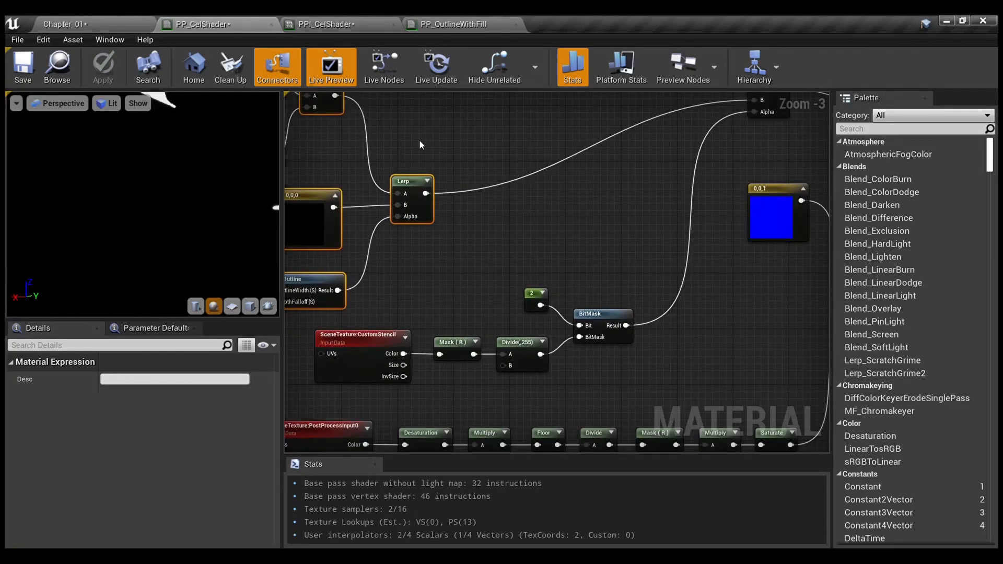
right_click_drag(575, 208, 572, 171)
left_click_drag(384, 251, 606, 330)
right_click_drag(616, 201, 585, 381)
right_click_drag(612, 167, 786, 321)
left_click_drag(787, 311, 358, 168)
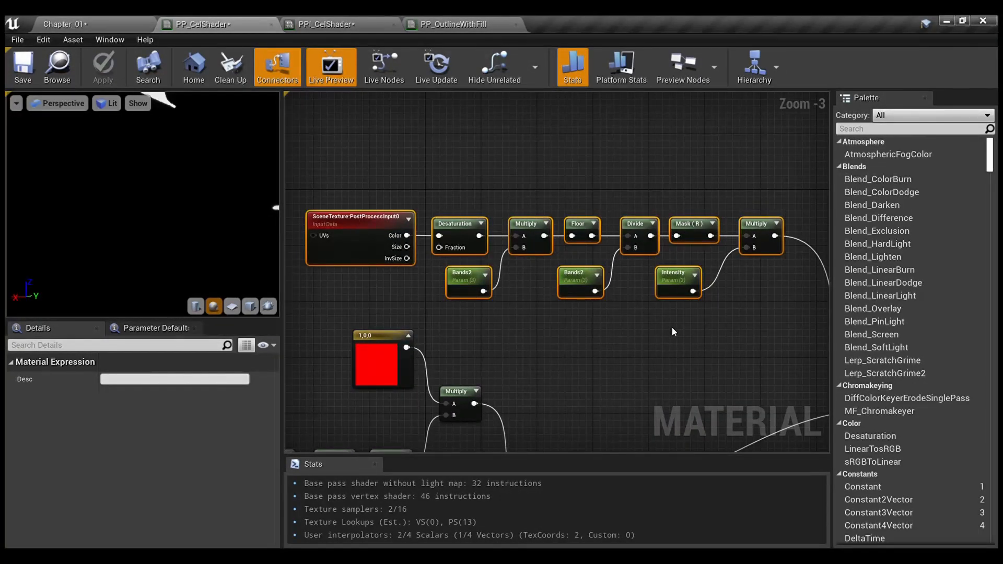
Connect the output of the Lerp combining the greyscale and red branches directly to Emissive Color and apply the material.
left_click(672, 328)
right_click_drag(672, 327, 285, 146)
scroll(722, 167, "down", 2)
right_click_drag(689, 197, 598, 234)
scroll(575, 243, "up", 1)
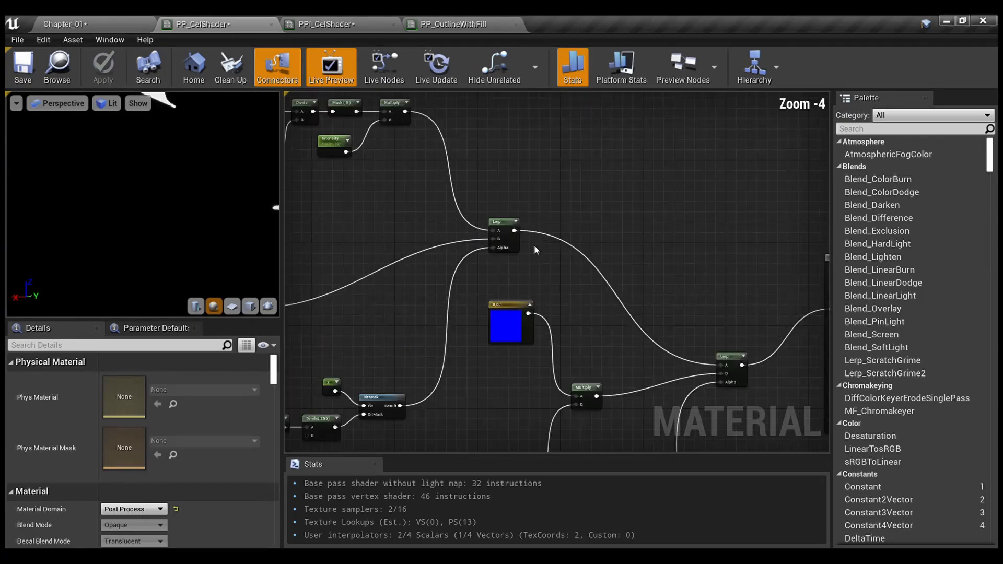
right_click_drag(534, 242, 441, 188)
left_click_drag(427, 180, 739, 257)
right_click_drag(478, 205, 784, 244)
scroll(610, 200, "down", 1)
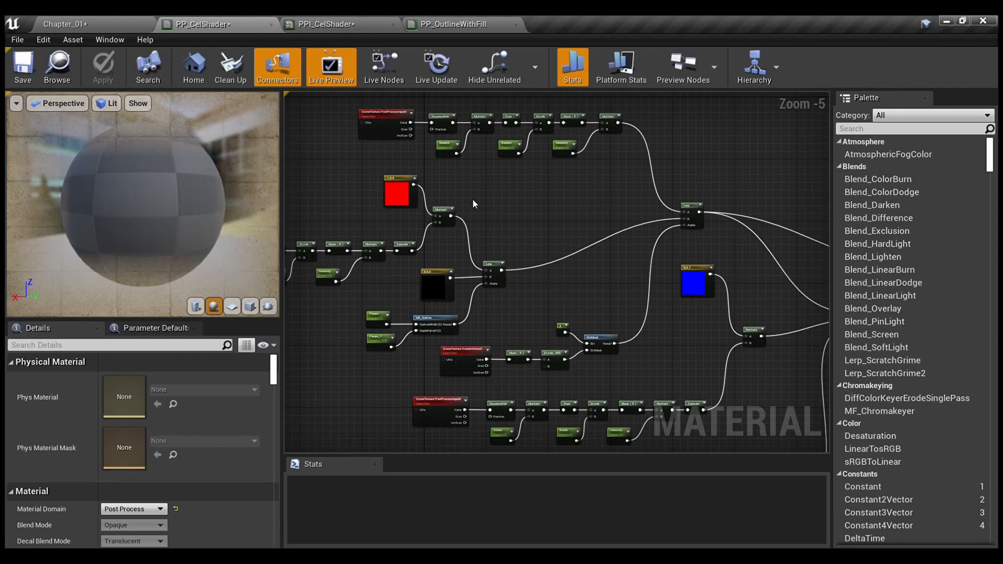
In the Chapter_01 level, select the point light, followed by the knight and wolf together, and check their CustomDepth stencil settings.
left_click(80, 17)
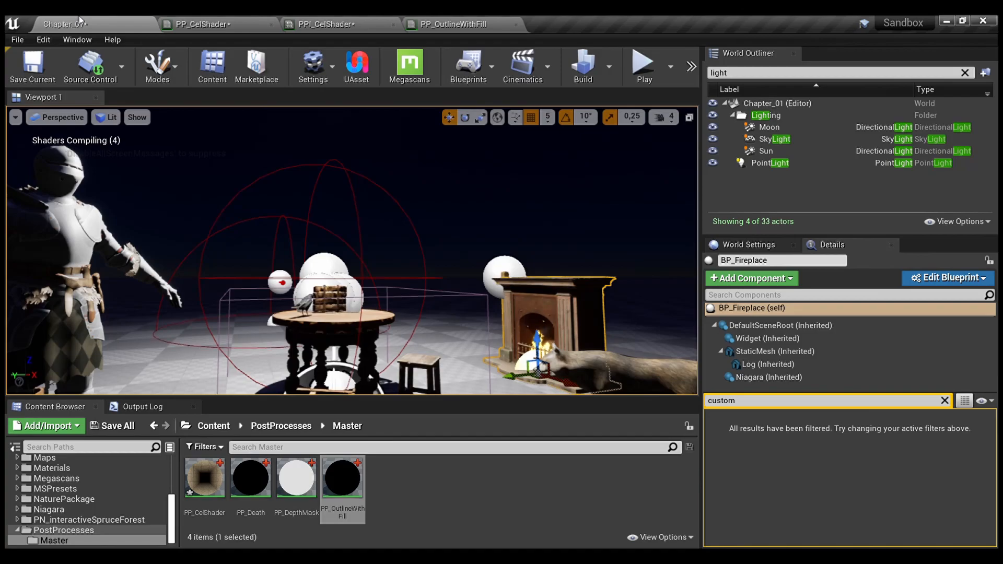
scroll(351, 182, "down", 5)
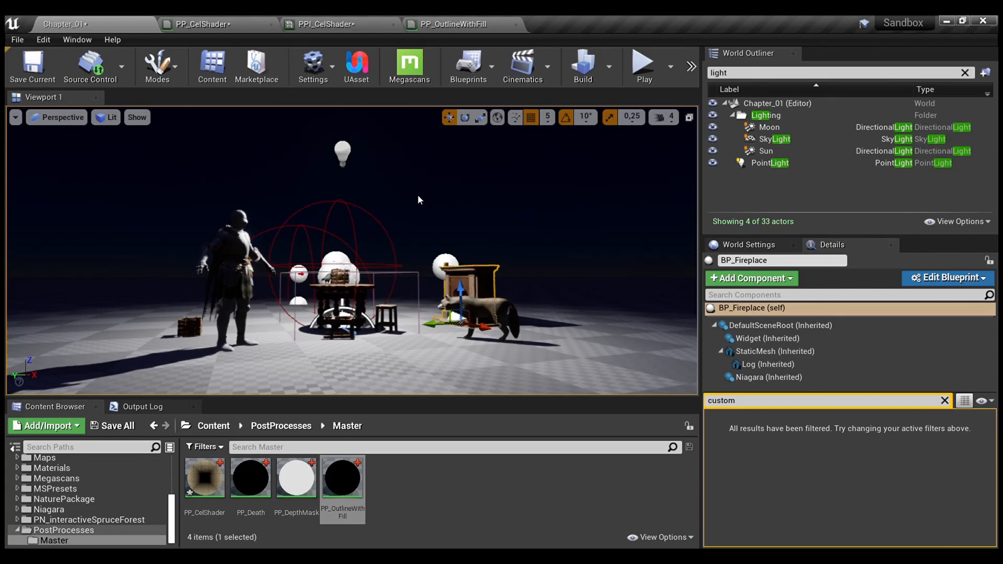
left_click(346, 152)
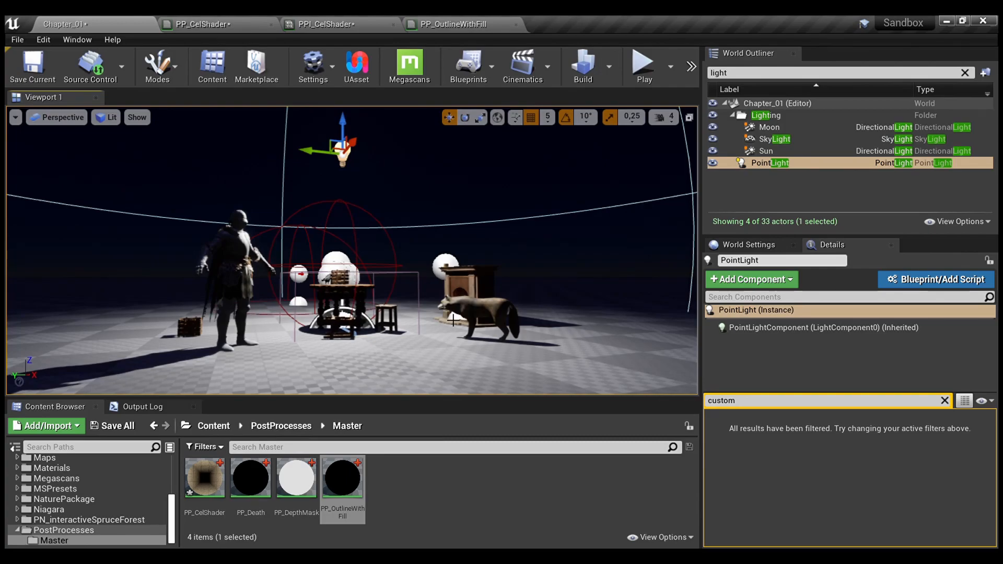
left_click(237, 272)
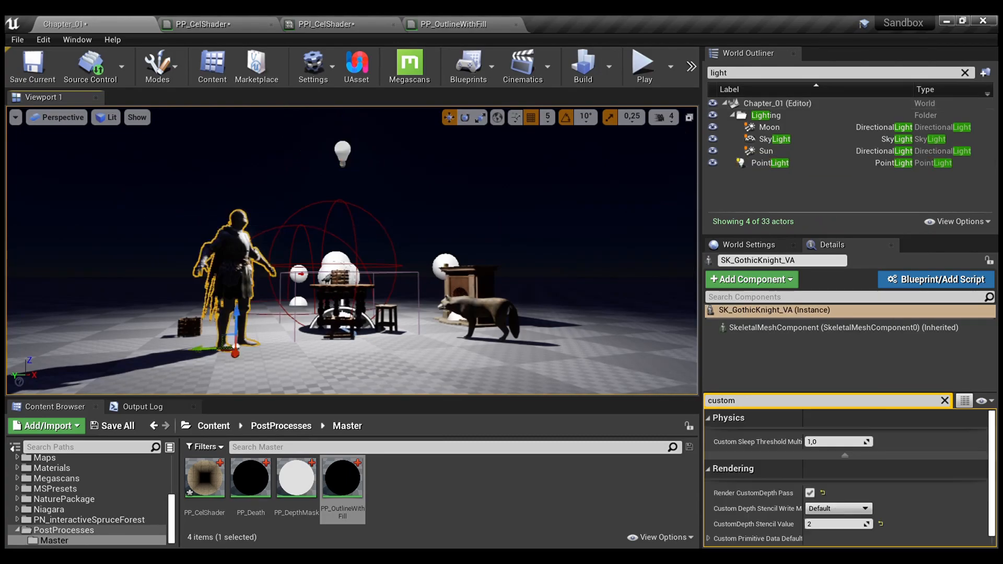
left_click(492, 319, "ctrl")
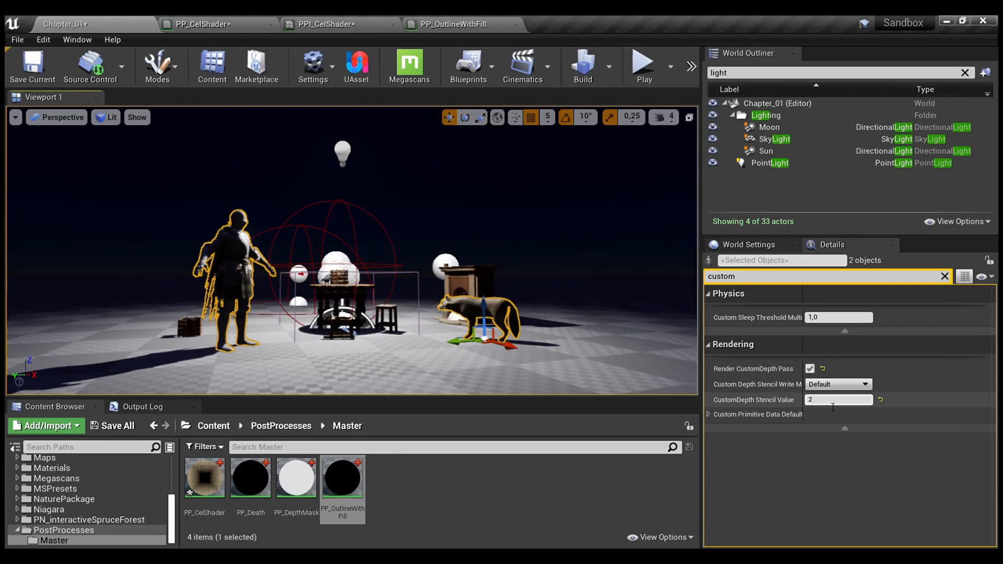
Review the CustomStencil BitMask nodes with the constant 2 in PP_CelShader and return to the Chapter_01 level.
left_click(237, 21)
scroll(458, 296, "up", 3)
right_click_drag(541, 311, 378, 188)
left_click_drag(628, 350, 362, 247)
left_click(479, 217)
left_click(505, 250)
left_click(109, 22)
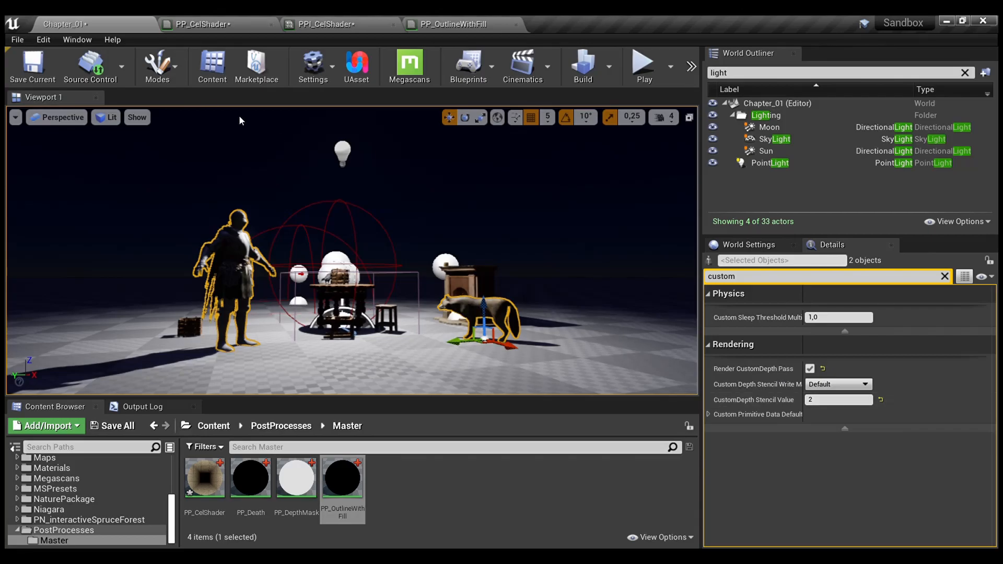
Highlight the whole red branch in PP_CelShader, including its color, banding, outline and Lerp nodes, and return to the level.
left_click(209, 24)
scroll(478, 187, "down", 4)
right_click_drag(468, 265, 607, 307)
left_click_drag(597, 312, 362, 225)
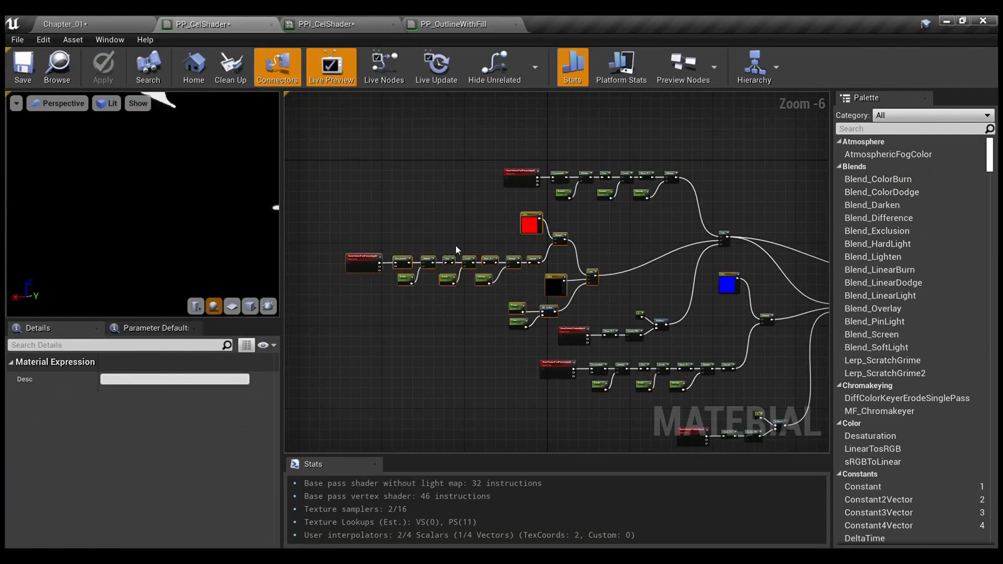
scroll(643, 266, "up", 1)
scroll(644, 270, "up", 1)
right_click_drag(587, 216, 466, 271)
left_click(466, 272)
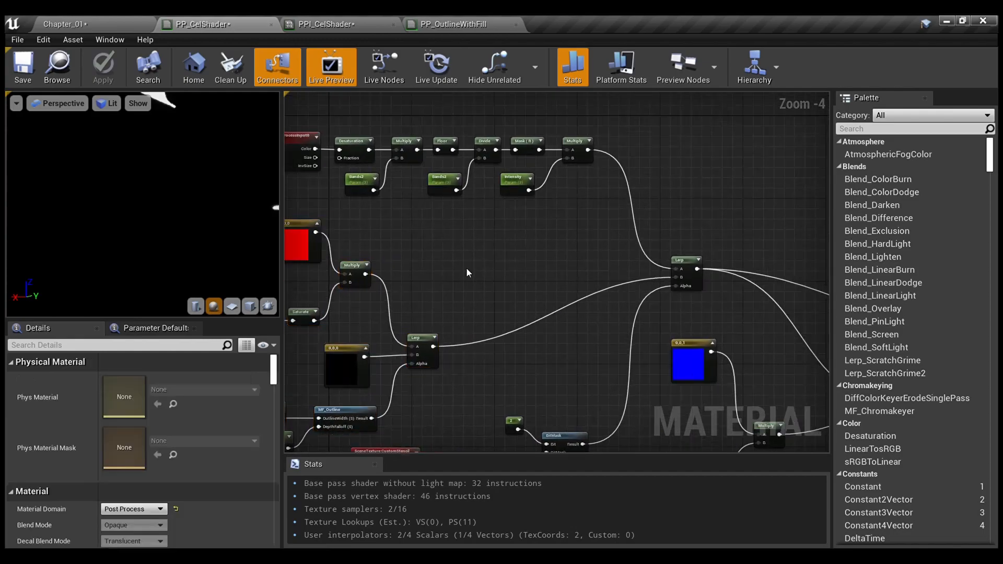
left_click(108, 22)
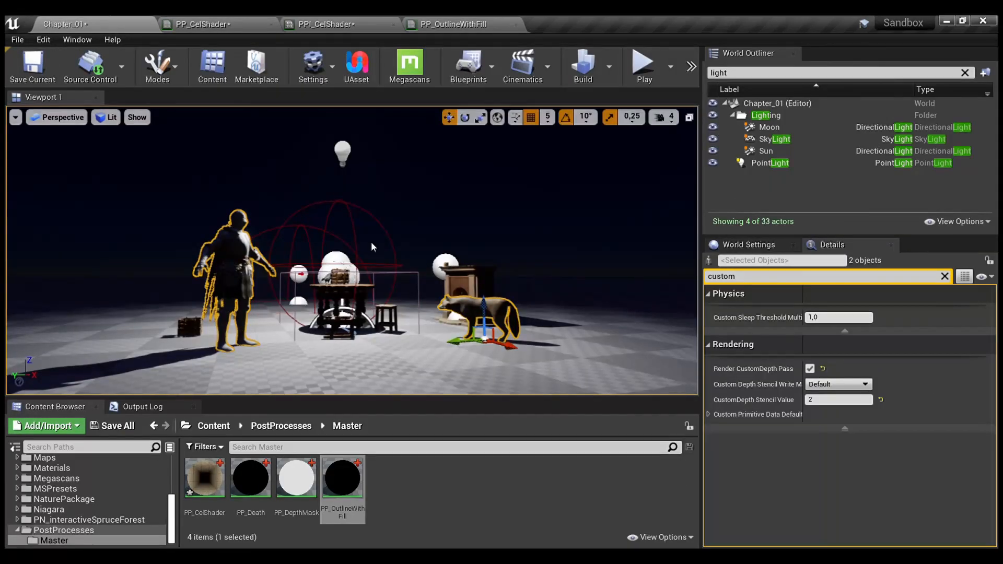
Highlight the greyscale branch from PostProcessInput0 through its final Multiply in PP_CelShader and return to the level.
left_click(202, 25)
right_click_drag(490, 204, 583, 281)
left_click_drag(352, 182, 782, 290)
left_click(107, 23)
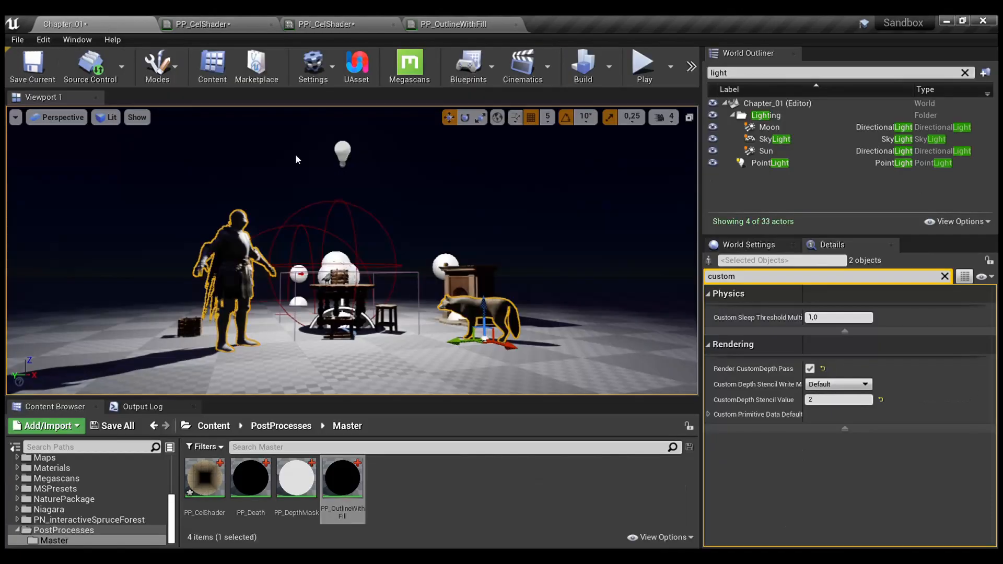
Play the level and walk up to the knight to view its red shading against the greyscale scene.
key("alt+p")
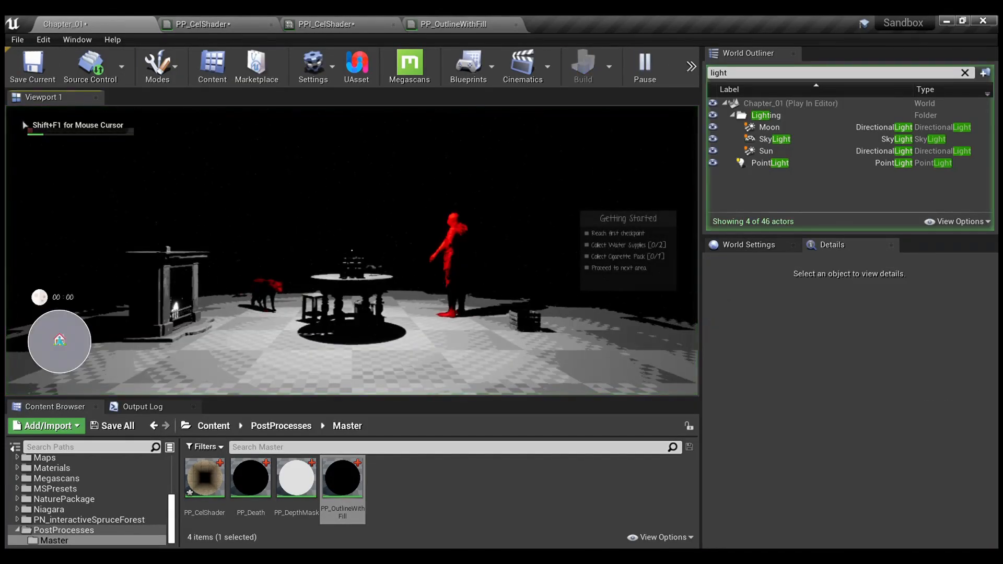
key("w")
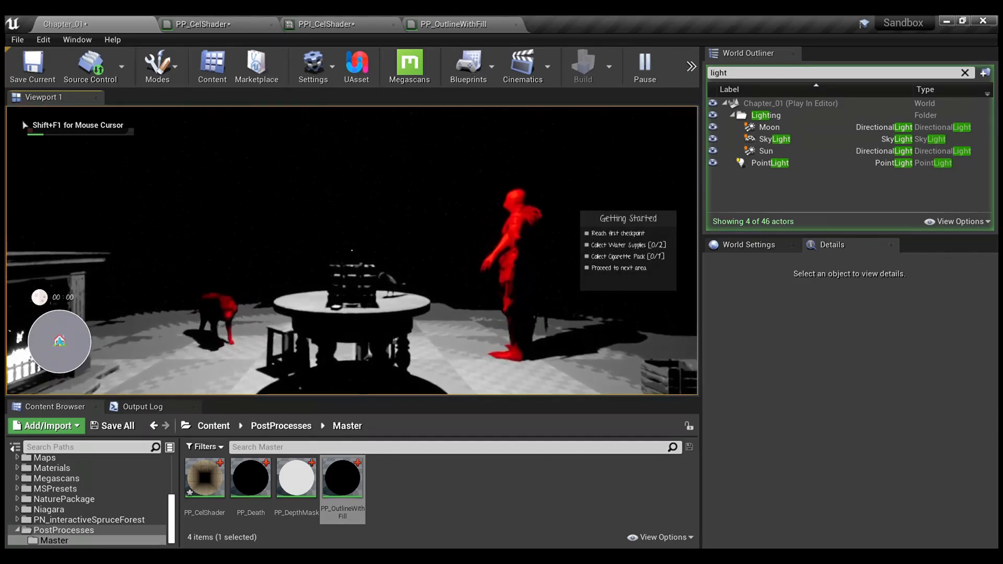
key("w")
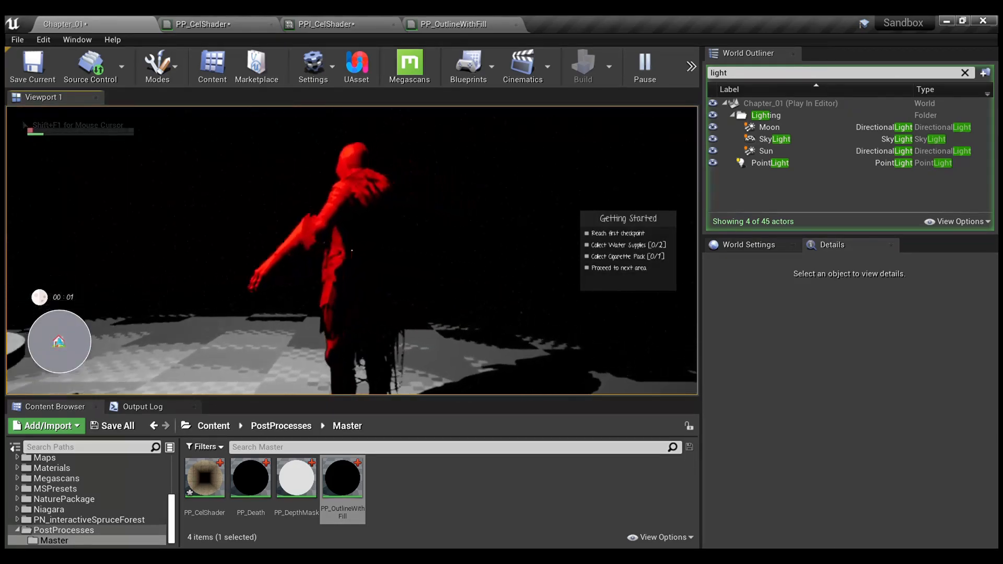
key("w")
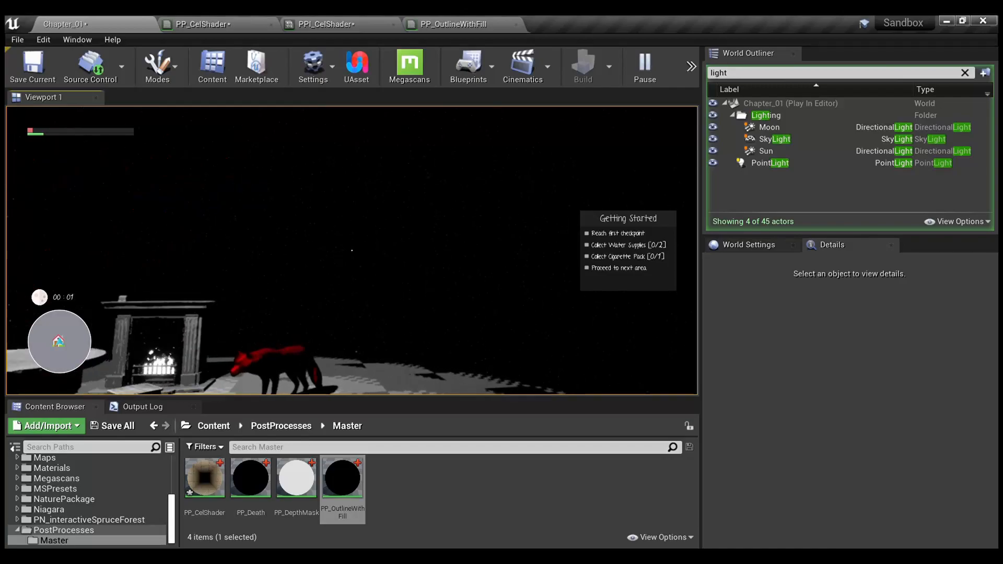
View the red wolf alongside the greyscale table and fireplace, and end the play session.
key("s")
key("w")
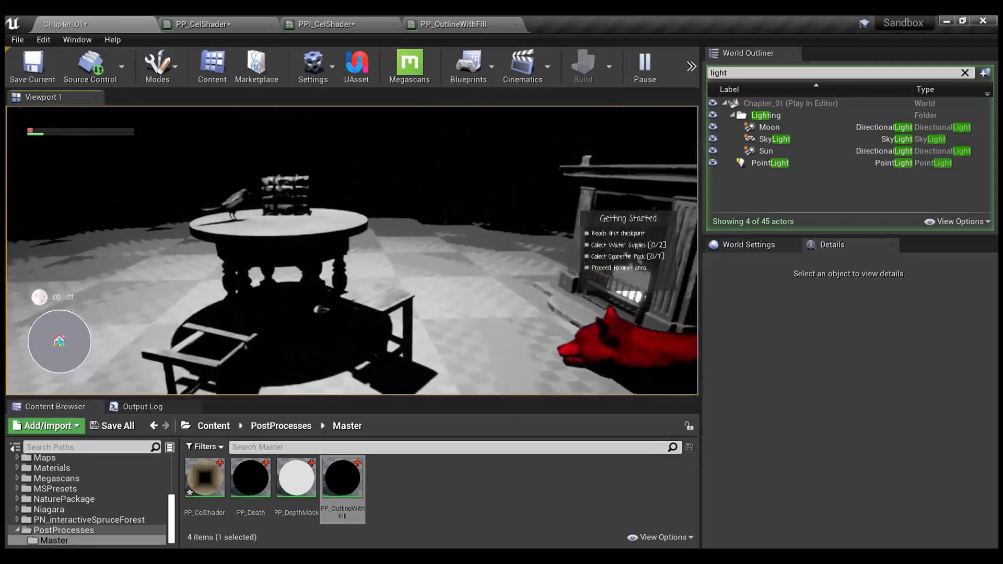
key("s")
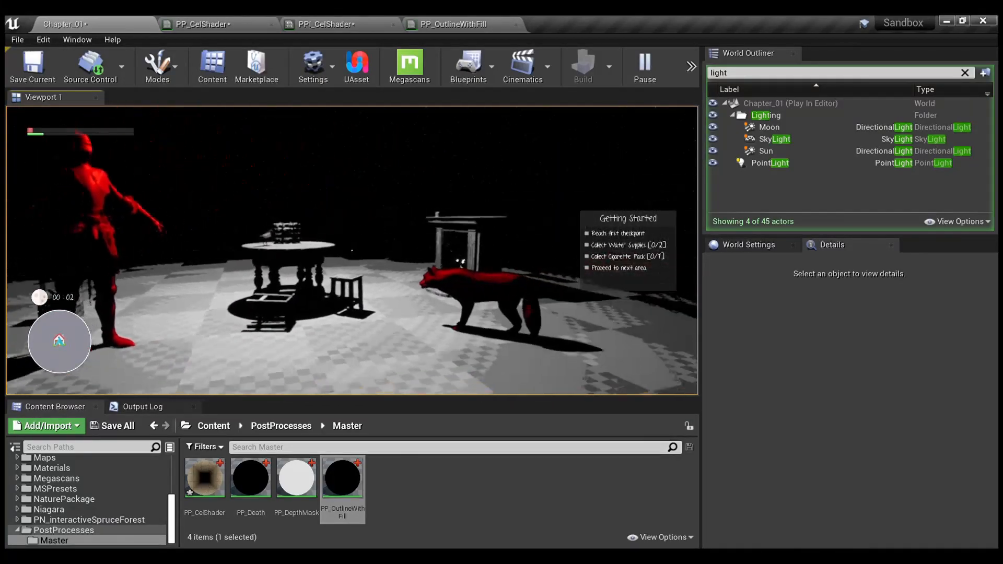
key("w")
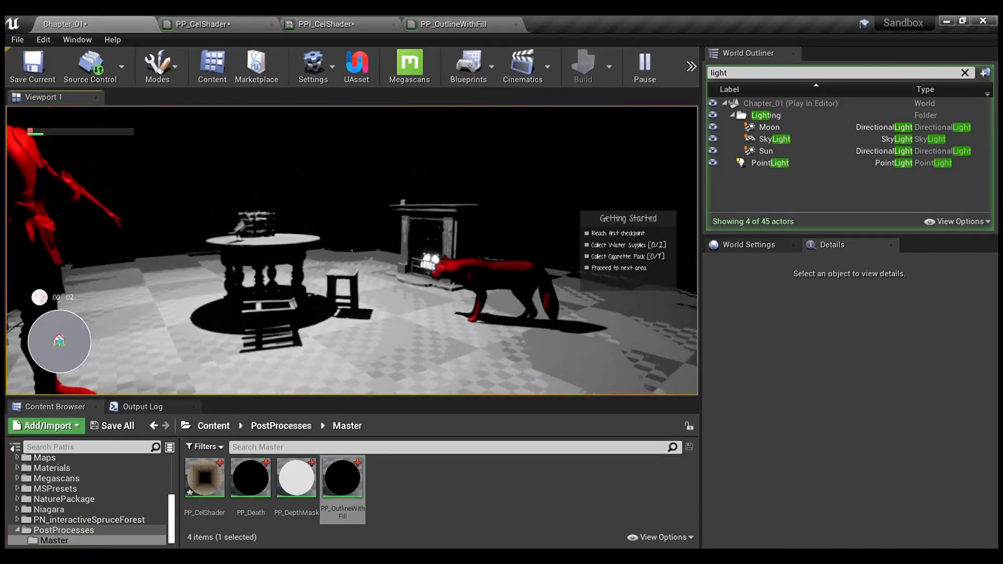
key("w")
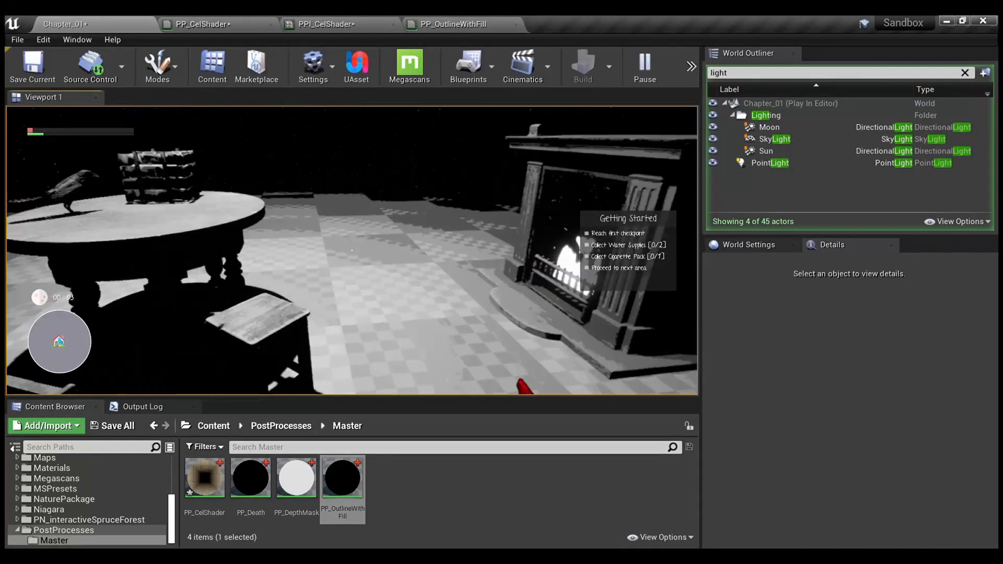
key("s")
key("Escape")
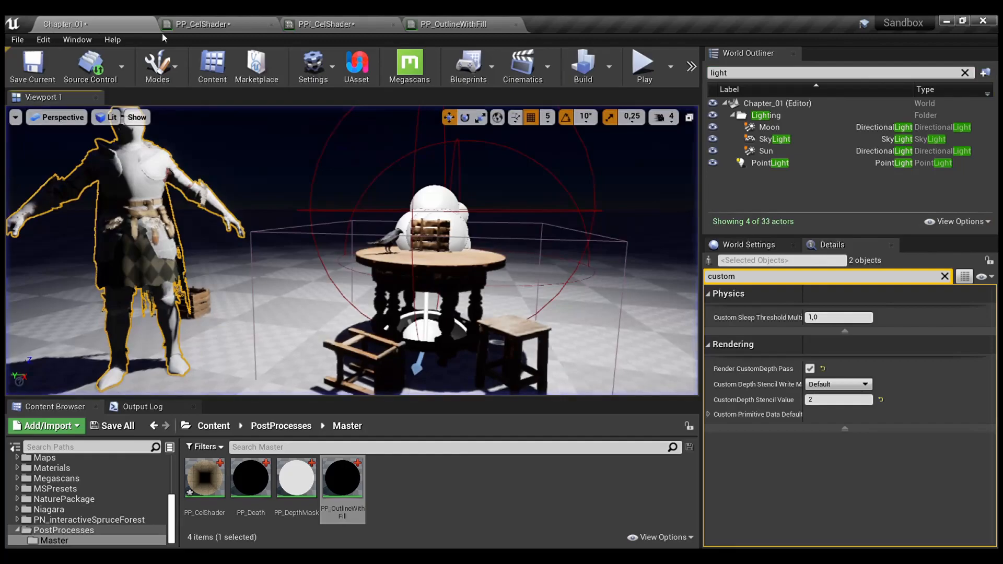
Connect the output of the Lerp that blends in the blue branch to Emissive Color in PP_CelShader.
left_click(224, 20)
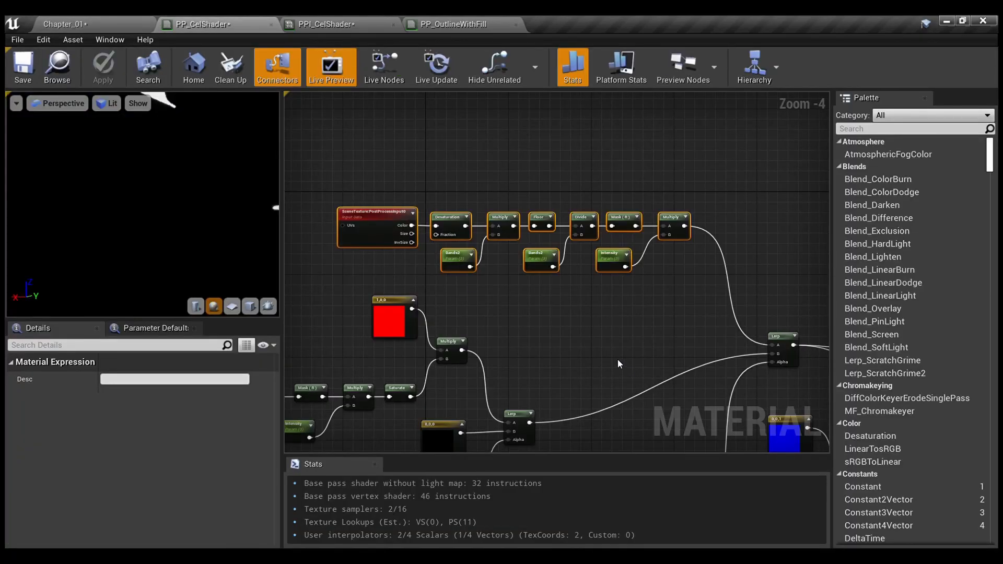
right_click_drag(618, 359, 373, 186)
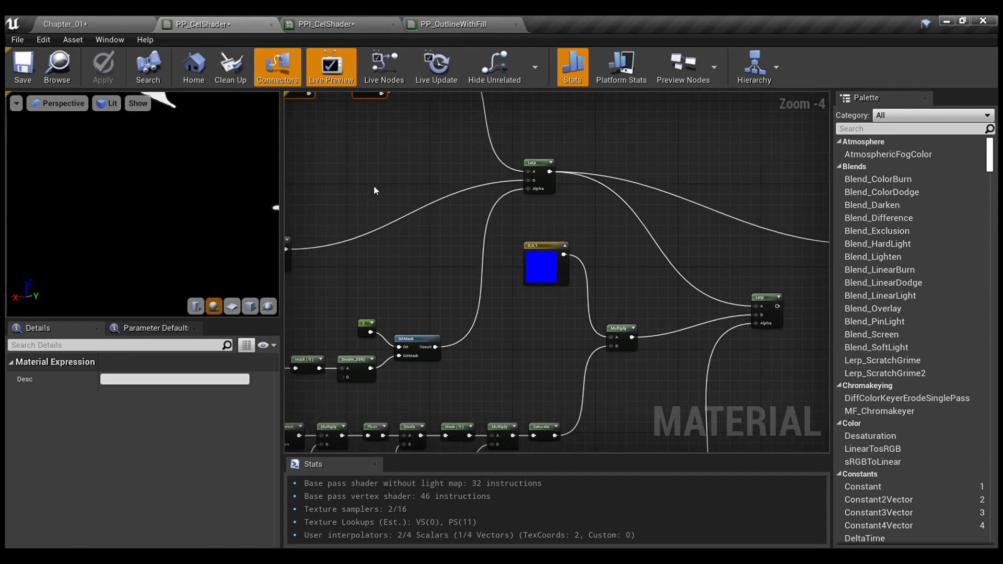
mouse_move(466, 346)
right_mouse_down()
mouse_move(490, 275)
mouse_move(383, 290)
mouse_move(476, 346)
right_mouse_up()
scroll(475, 345, "up", 2)
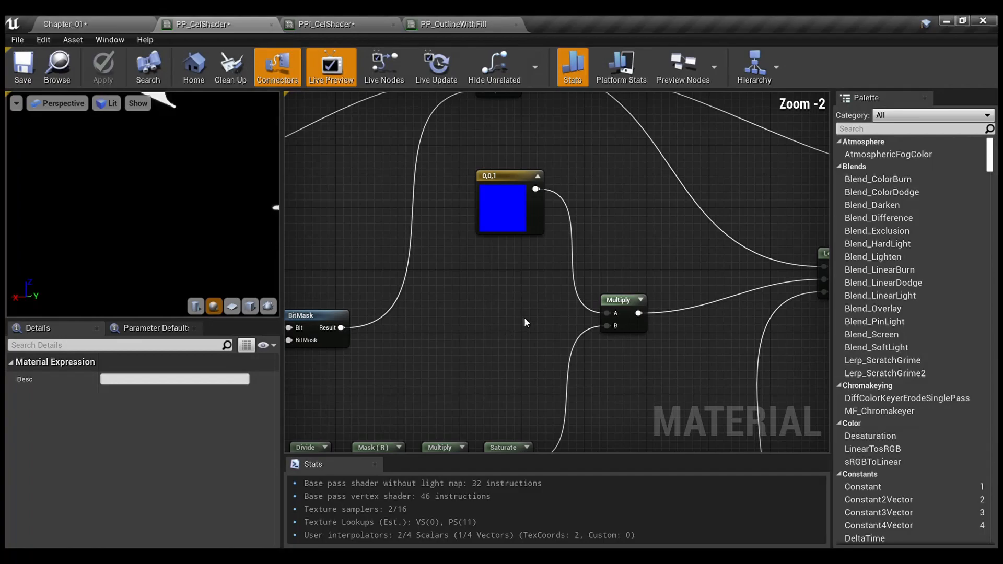
right_click_drag(525, 318, 356, 324)
left_click_drag(691, 269, 797, 188)
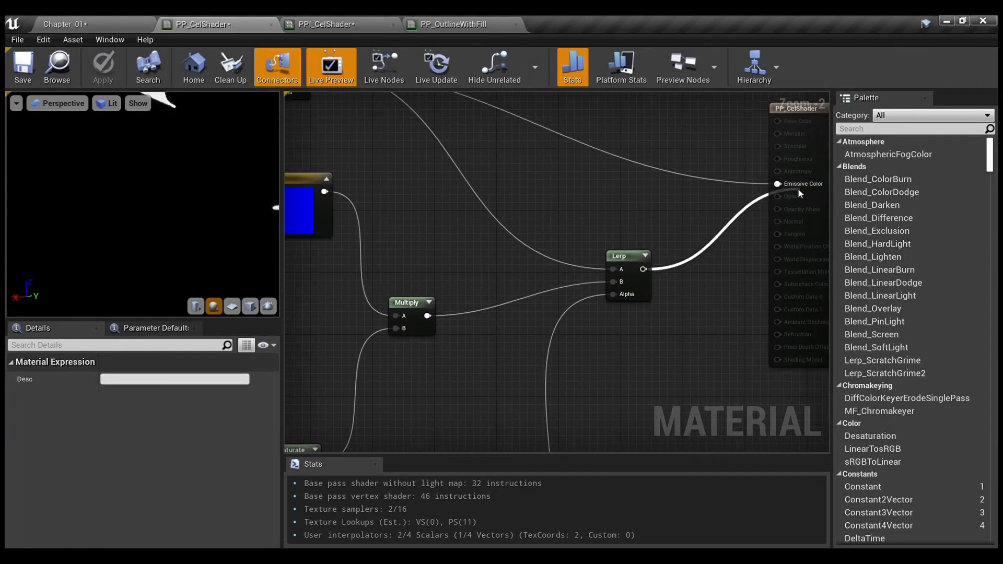
Highlight the Lerp combining the greyscale and red branches and review the nodes that feed it.
scroll(640, 183, "down", 2)
right_click_drag(639, 183, 764, 252)
right_click_drag(585, 201, 660, 258)
left_click_drag(660, 258, 607, 212)
right_click_drag(710, 261, 825, 225)
scroll(571, 186, "down", 1)
right_click_drag(572, 189, 624, 257)
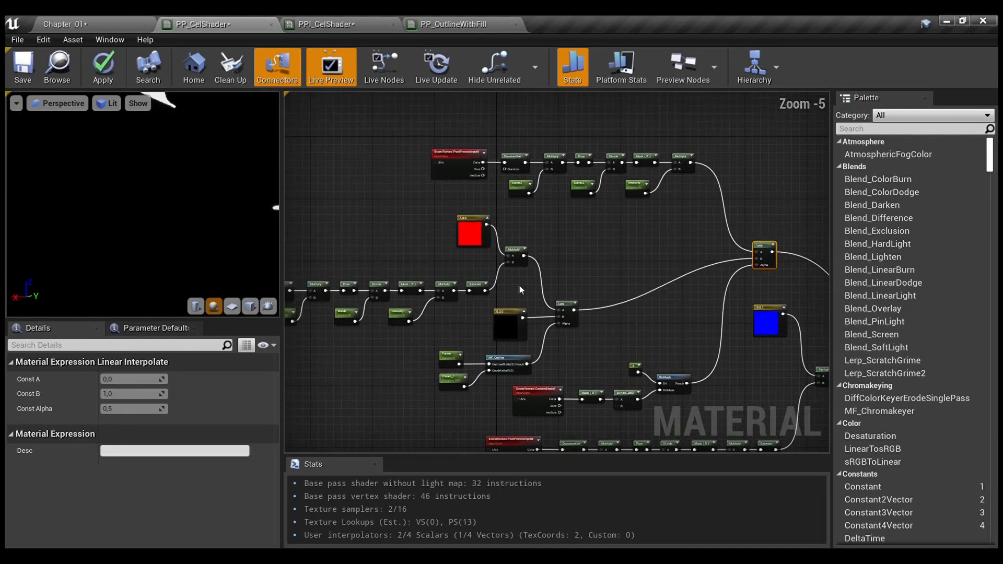
Review the blue branch of the material graph, from its banding nodes and color Multiply to the final Lerp.
right_click_drag(820, 320, 563, 223)
scroll(564, 223, "up", 2)
right_click_drag(471, 361, 607, 256)
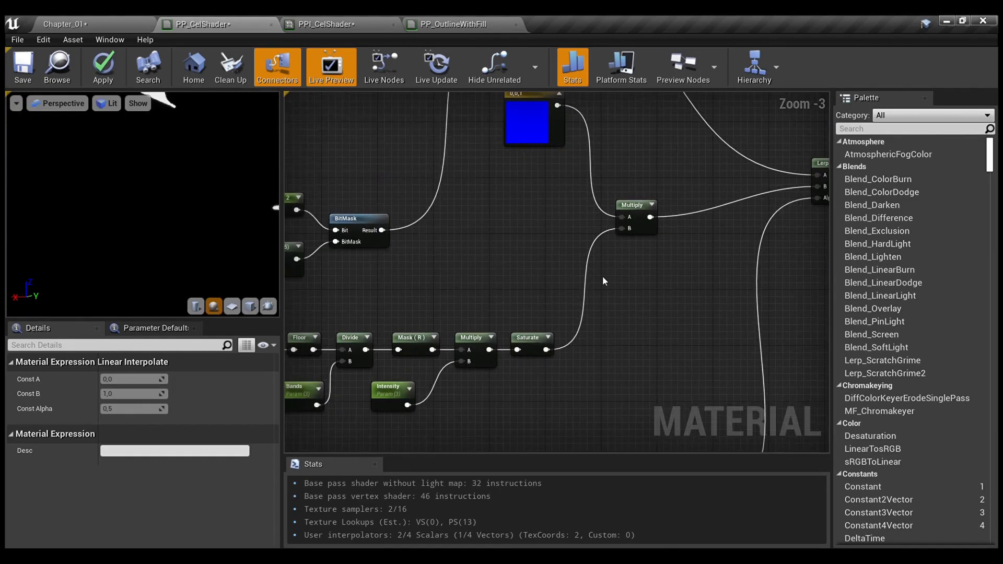
right_click_drag(599, 304, 829, 203)
scroll(763, 302, "down", 1)
right_click_drag(762, 302, 613, 374)
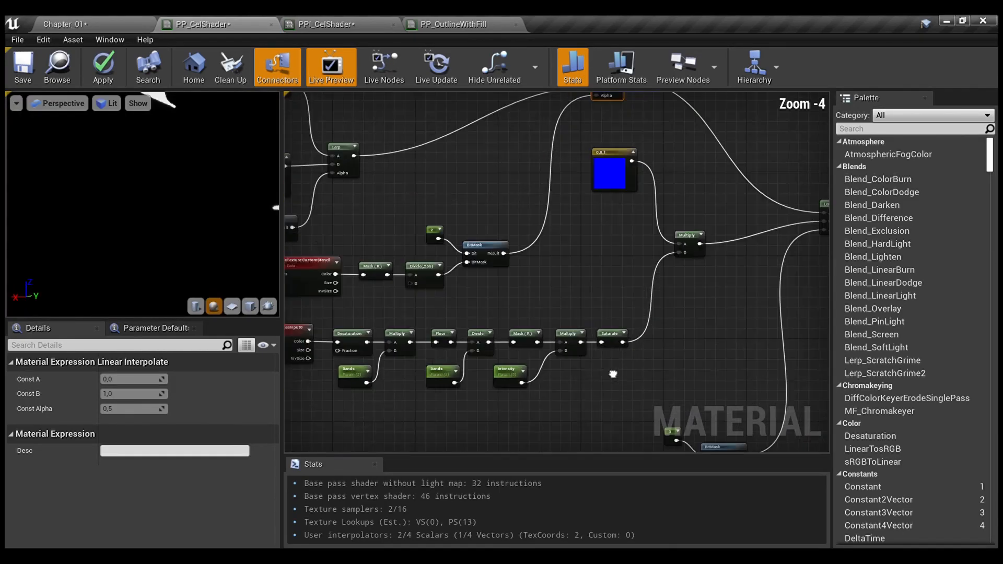
right_click_drag(652, 249, 619, 266)
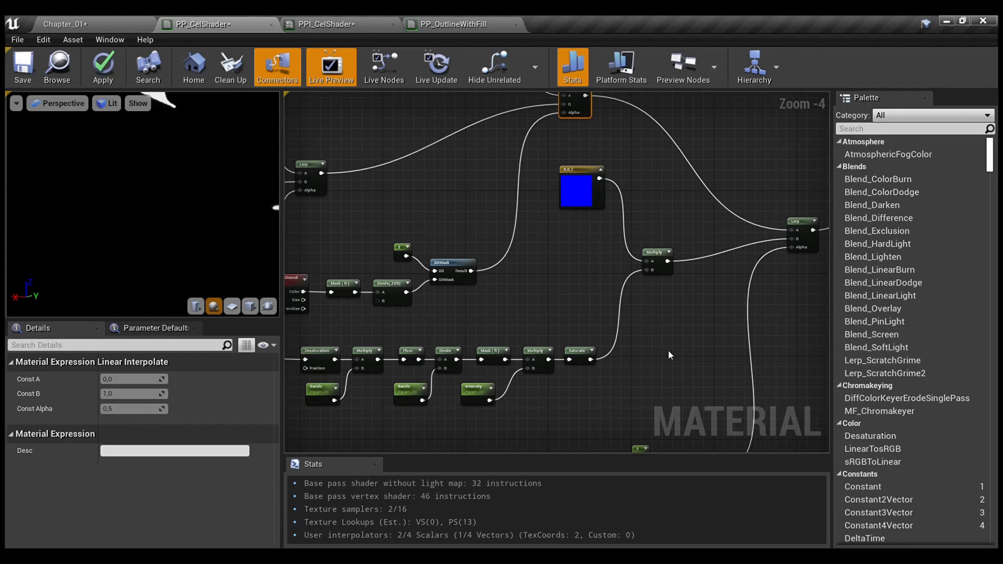
Highlight the nodes around the final Lerp and trace the graph back to the red color constant.
right_click_drag(666, 356, 599, 254)
left_click_drag(730, 345, 393, 282)
mouse_move(637, 266)
right_mouse_down()
mouse_move(730, 314)
mouse_move(484, 391)
right_mouse_up()
left_click_drag(684, 352, 576, 228)
right_click_drag(566, 270, 808, 342)
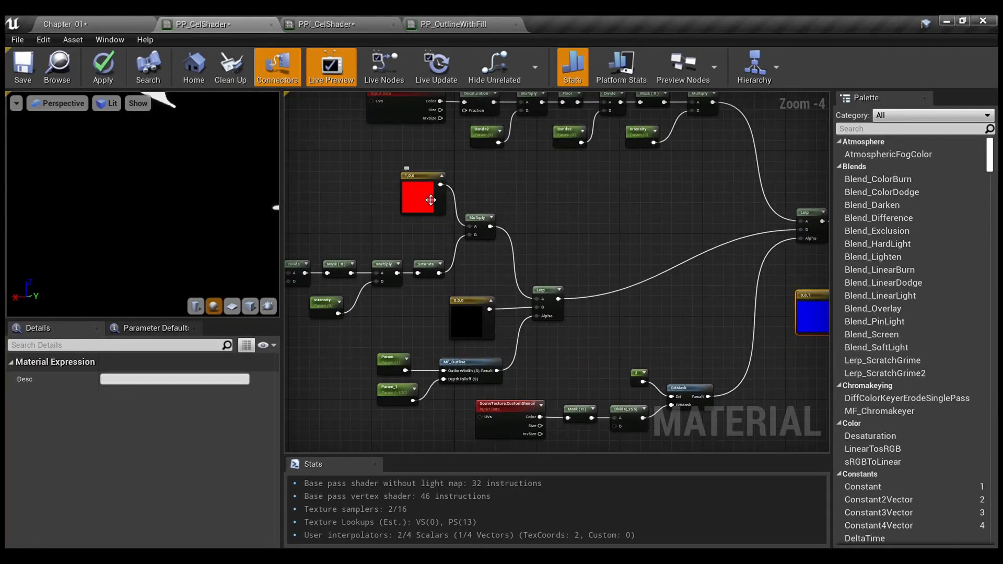
left_click(431, 200)
right_click_drag(598, 246, 485, 217)
scroll(577, 271, "down", 1)
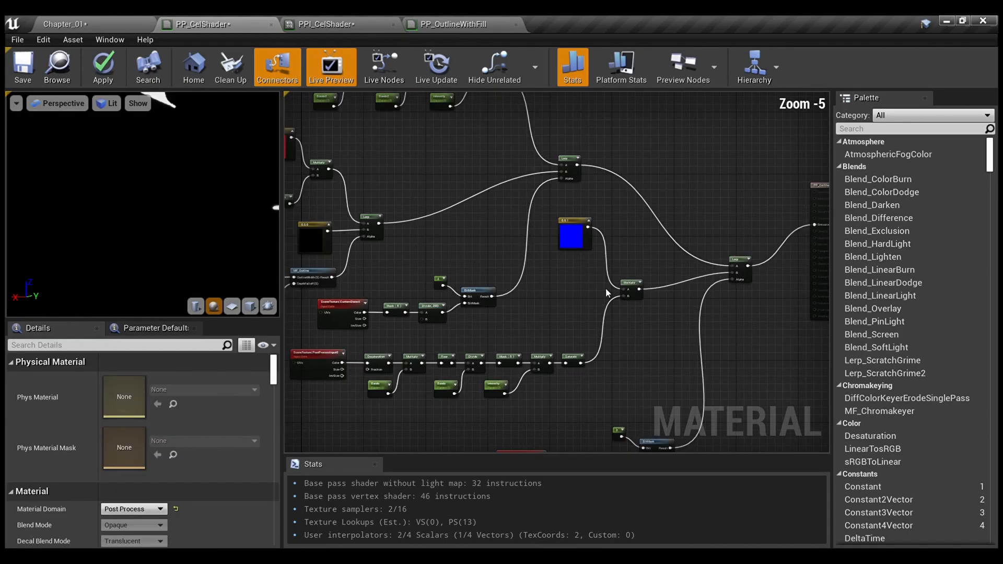
Inspect the blue Multiply, and highlight the CustomStencil, Mask, Divide and BitMask nodes that use bit 2.
scroll(621, 312, "up", 2)
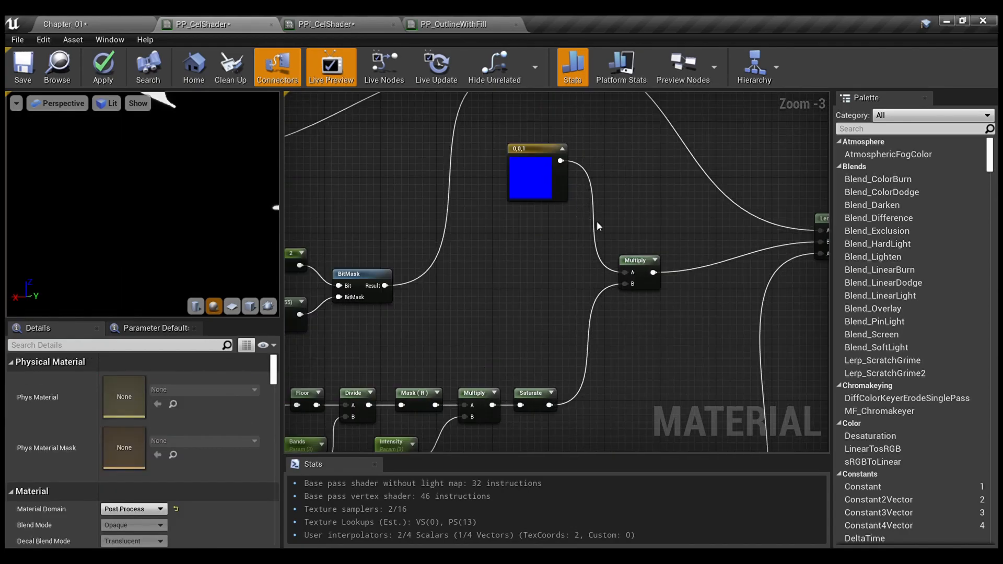
right_click_drag(773, 248, 670, 253)
right_click_drag(539, 327, 660, 286)
scroll(601, 157, "down", 1)
right_click_drag(684, 360, 761, 491)
scroll(716, 309, "up", 1)
right_click_drag(585, 355, 674, 278)
left_click_drag(699, 330, 431, 228)
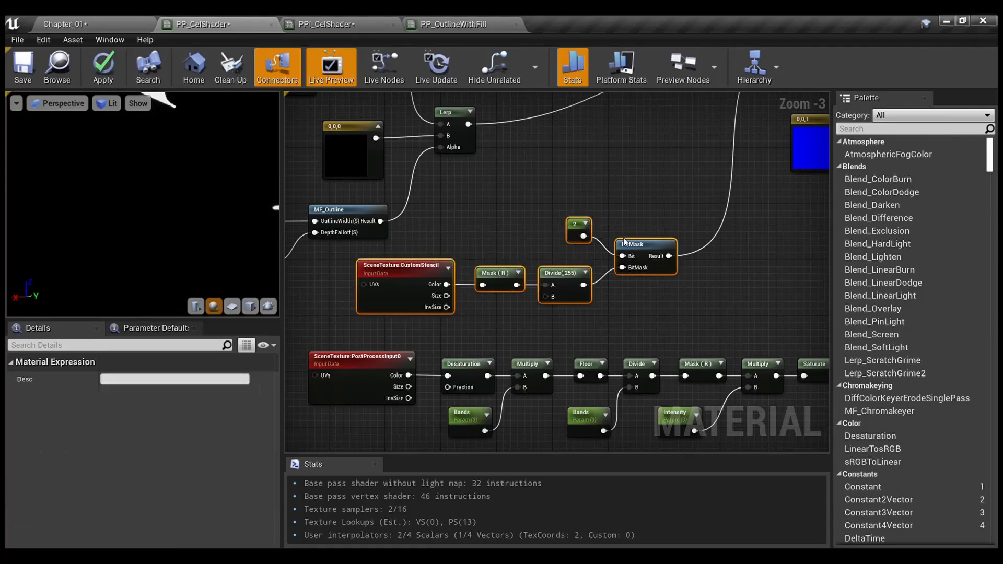
left_click(694, 294)
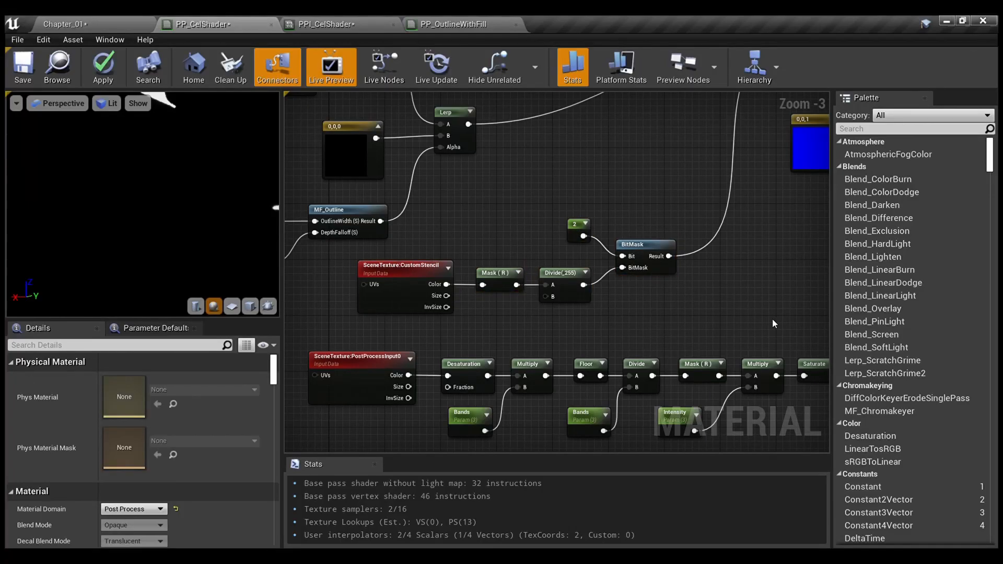
Highlight the CustomStencil BitMask group that uses bit 3 below the blue branch.
right_click_drag(775, 324, 713, 270)
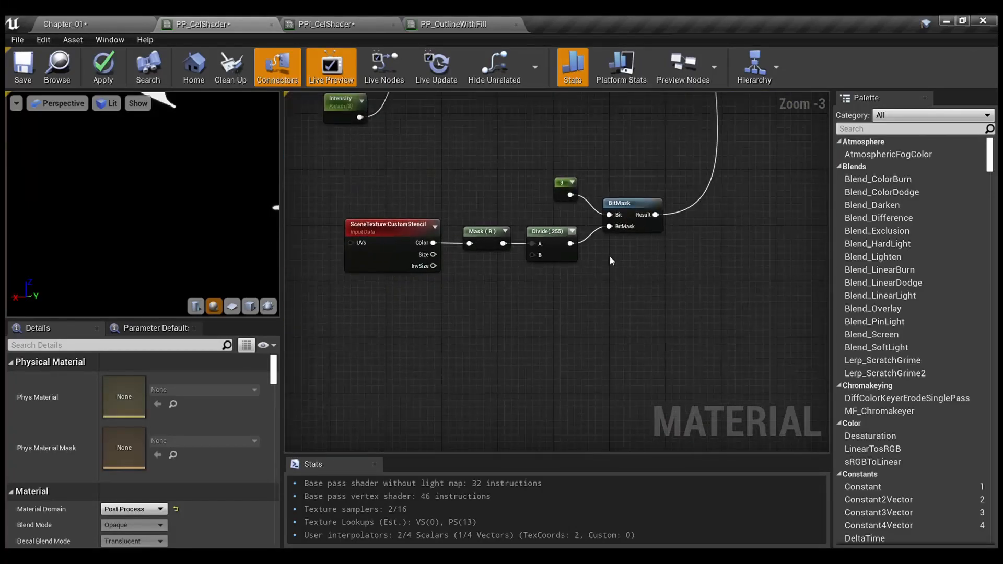
left_click_drag(649, 313, 399, 175)
left_click(561, 149)
right_click_drag(560, 148, 413, 452)
scroll(542, 300, "down", 1)
Select the StaticMesh component of BP_Fireplace in Chapter_01 to check its custom depth stencil settings.
left_click(109, 24)
key("f")
right_click_drag(544, 284, 472, 263)
left_click(405, 241)
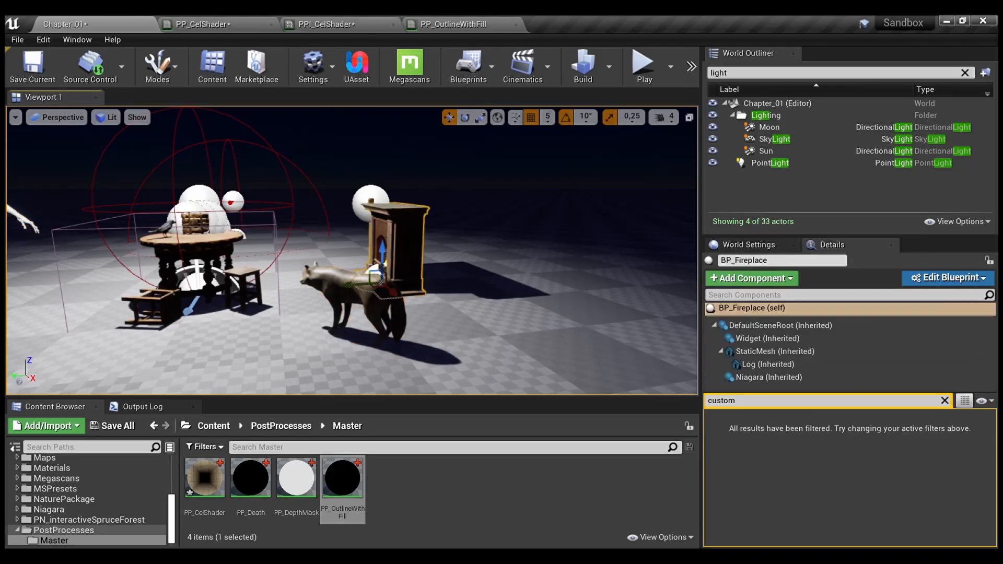
left_click(763, 357)
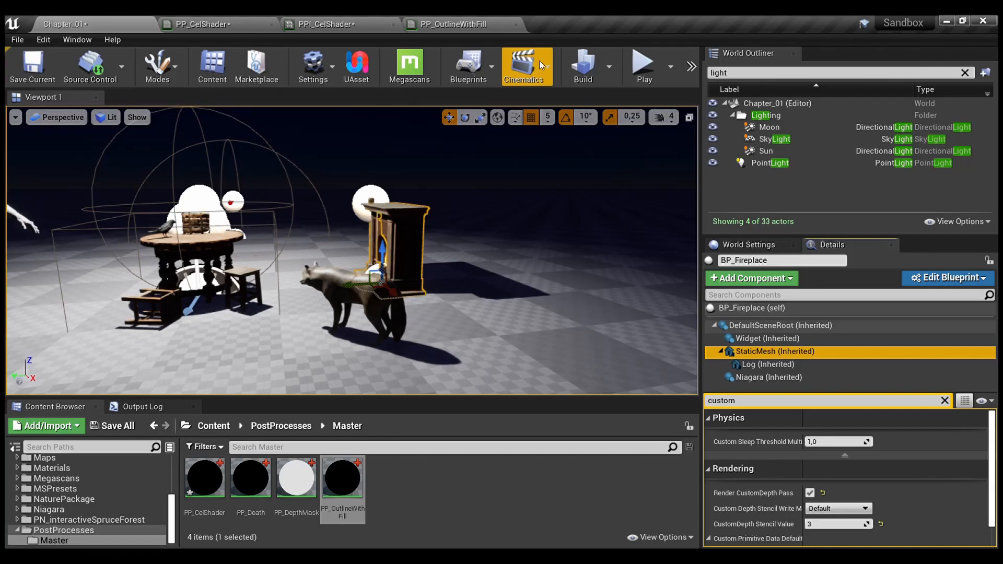
Test the level briefly in play mode and apply the pending changes to PP_CelShader.
left_click(642, 65)
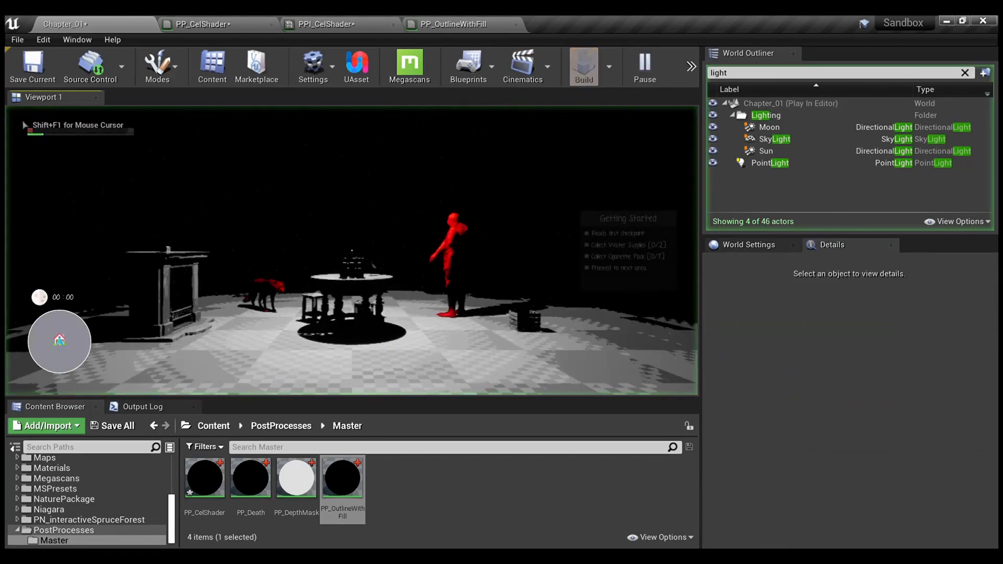
key("Escape")
left_click(204, 24)
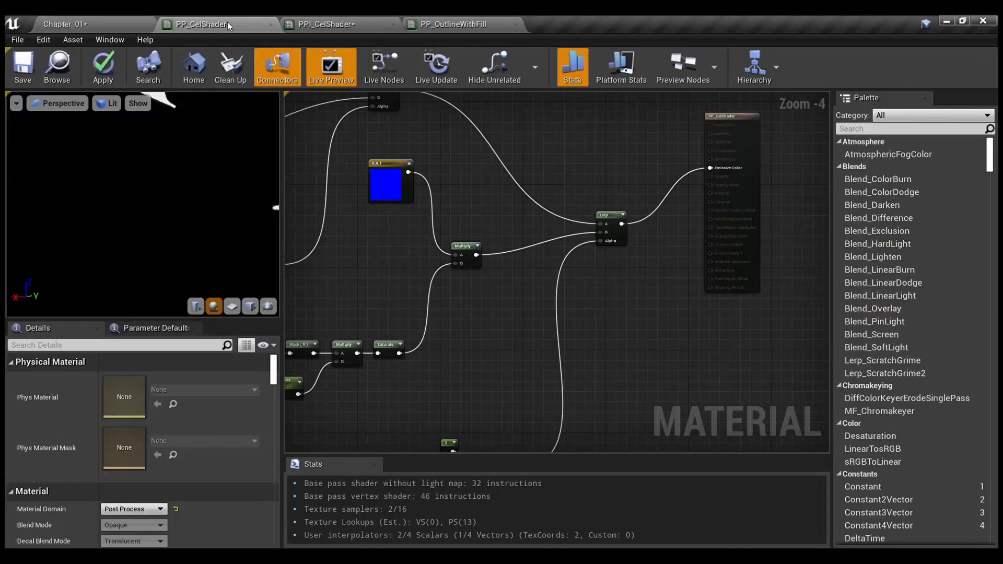
left_click(104, 70)
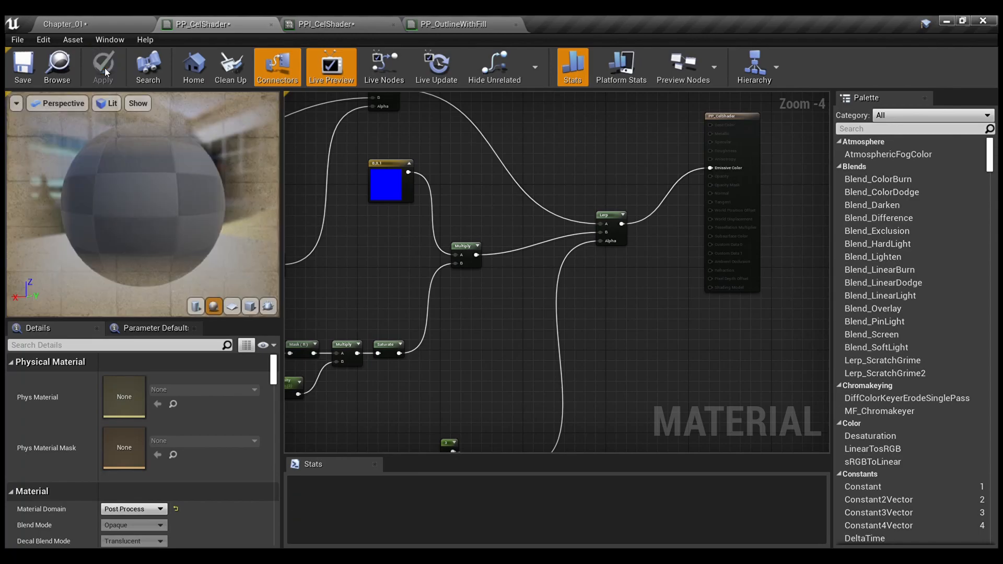
Play the Chapter_01 level and walk around the table to view the blue fireplace beside the red wolf.
left_click(92, 18)
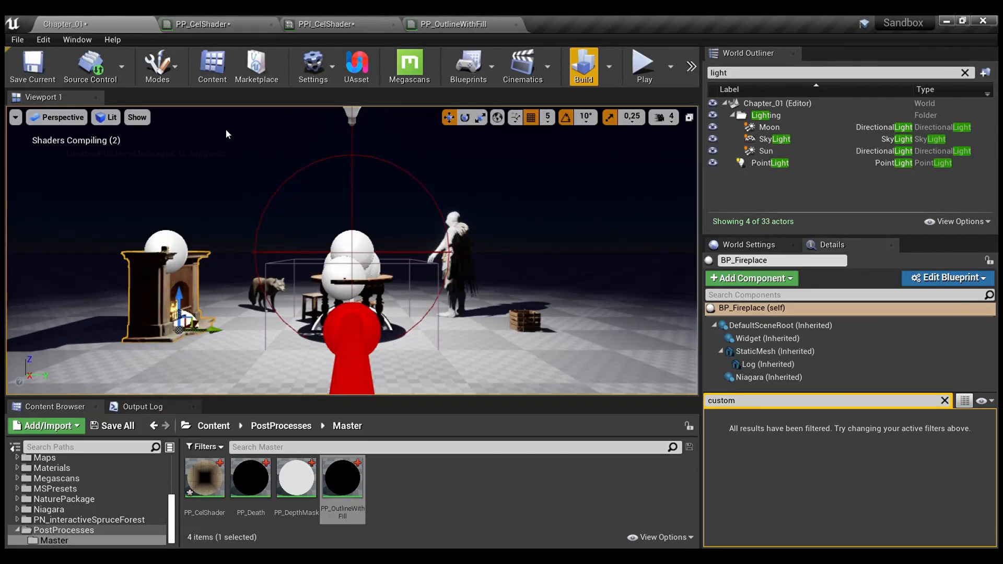
key("alt+p")
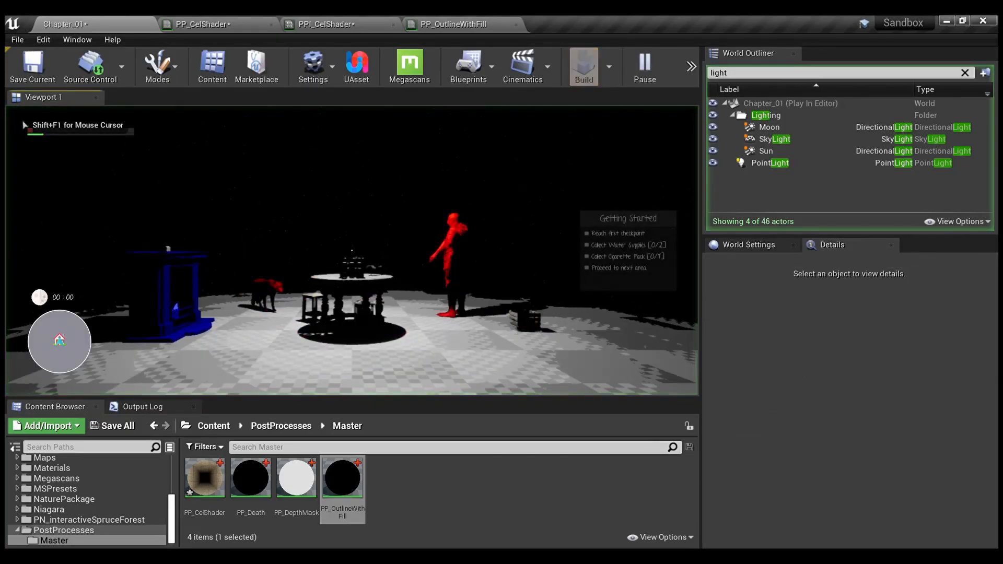
key("w")
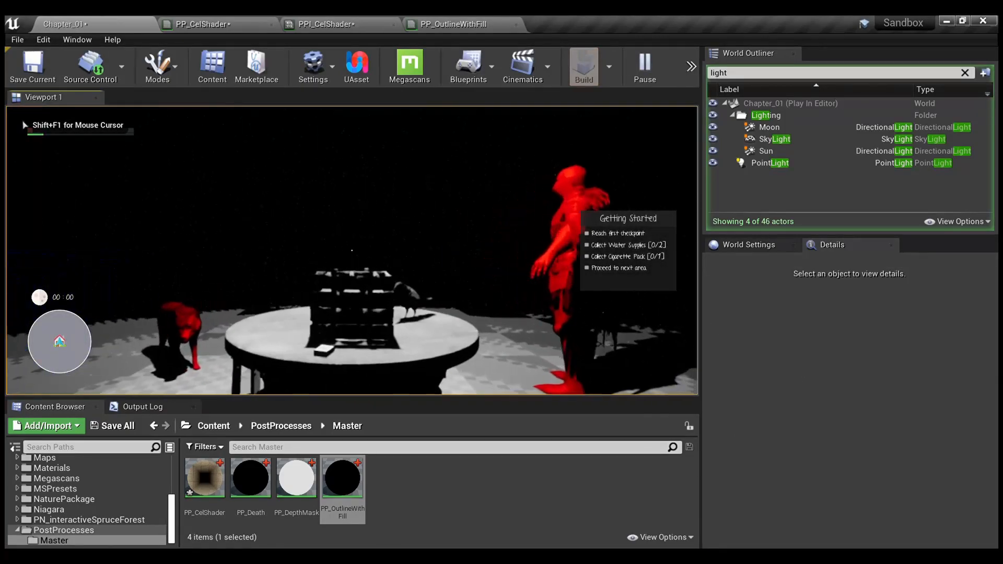
key("w")
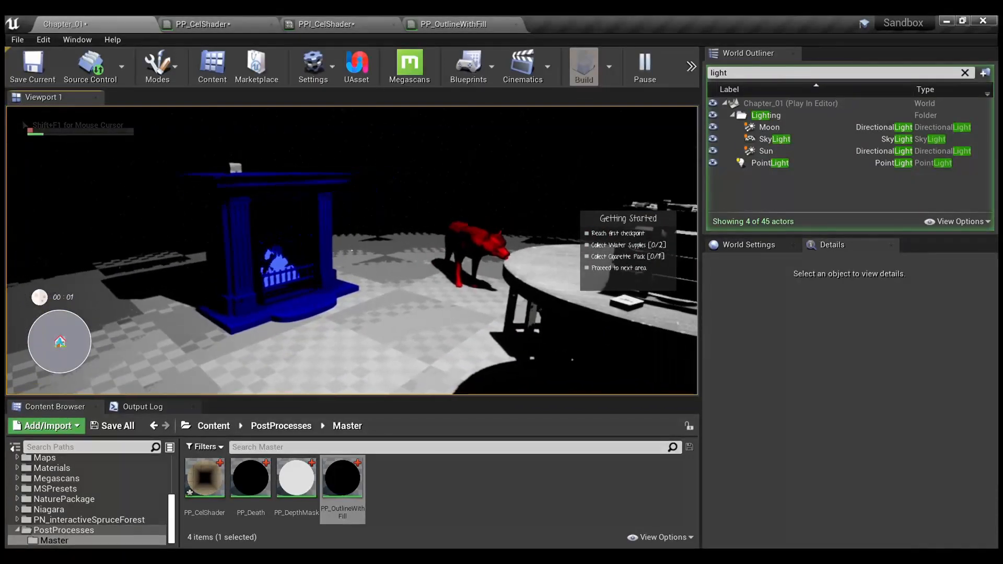
key("d")
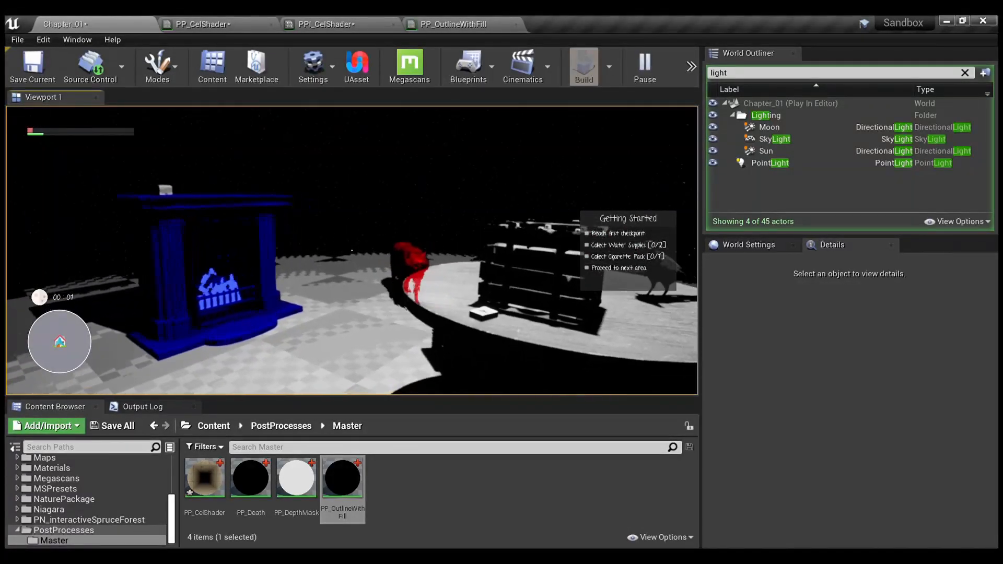
key("a")
key("s")
key("d")
key("d")
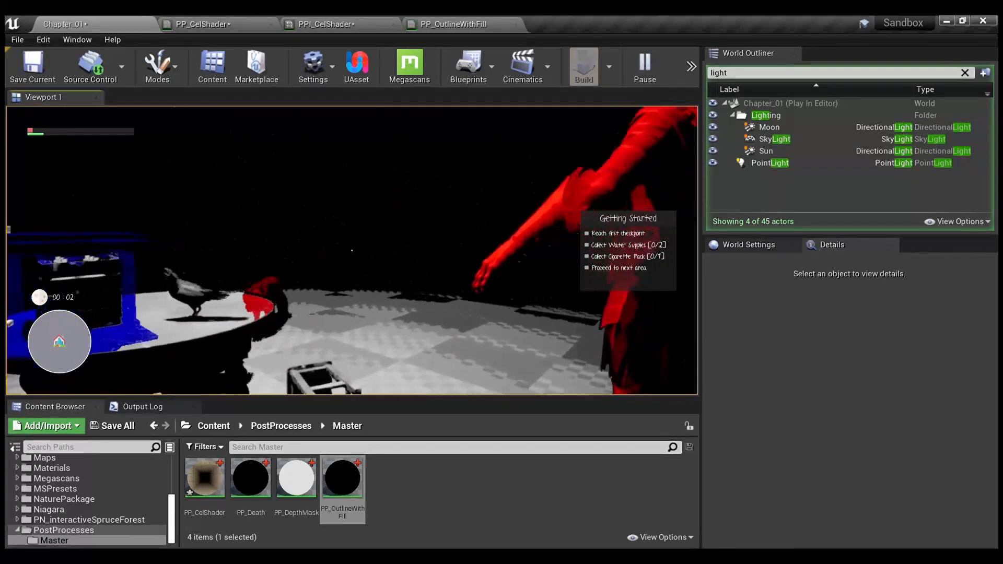
Move back past the knight to compare the red characters, blue fireplace and greyscale table.
key("s")
key("d")
key("w")
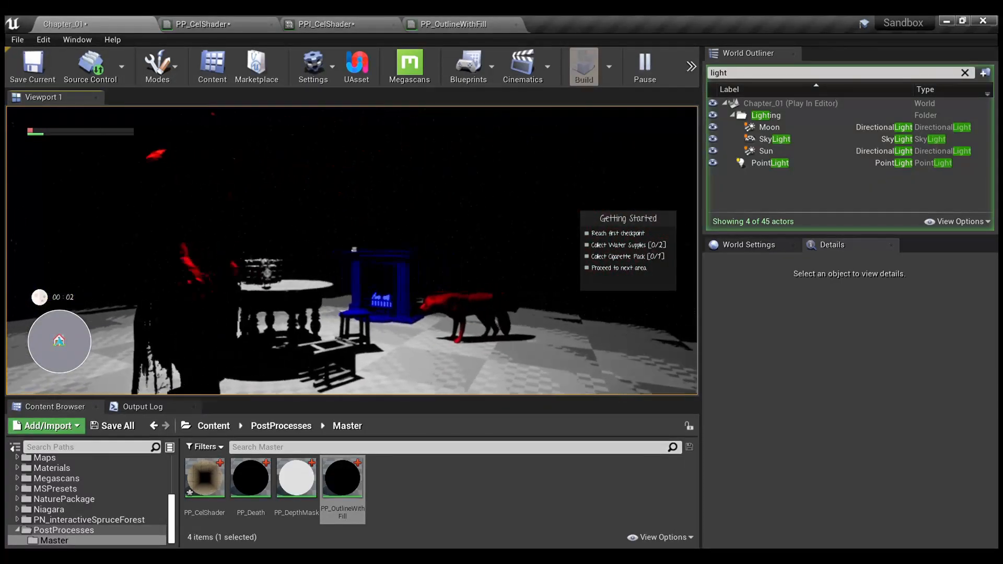
key("s")
key("w")
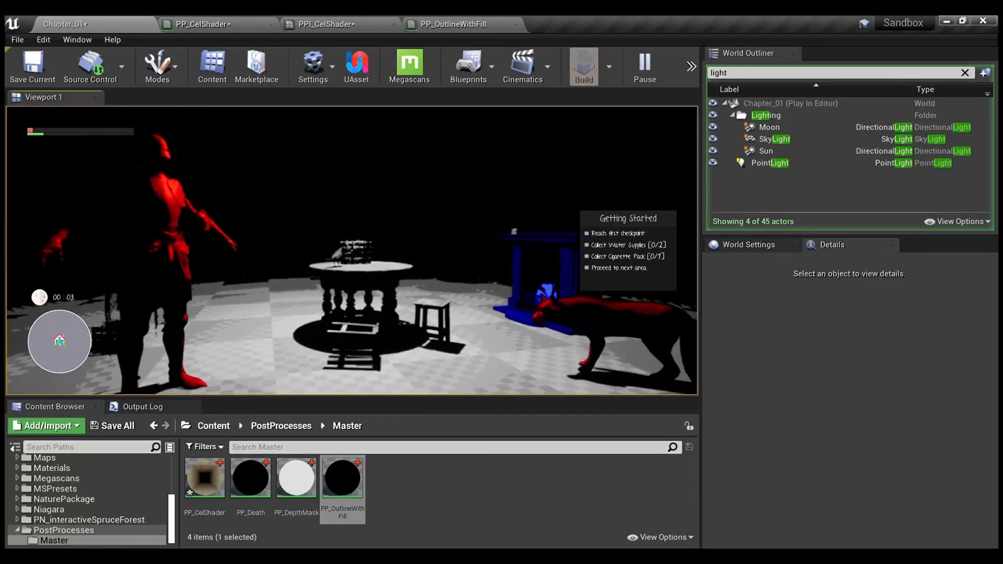
key("a")
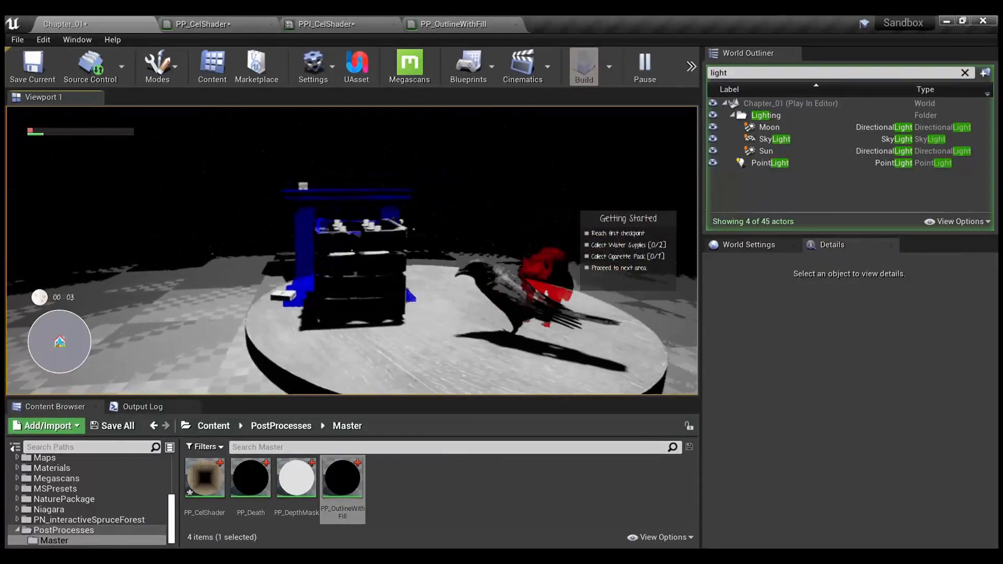
Examine from standing and crouched positions how the fireplace's mask shows through the table and crow.
key("w")
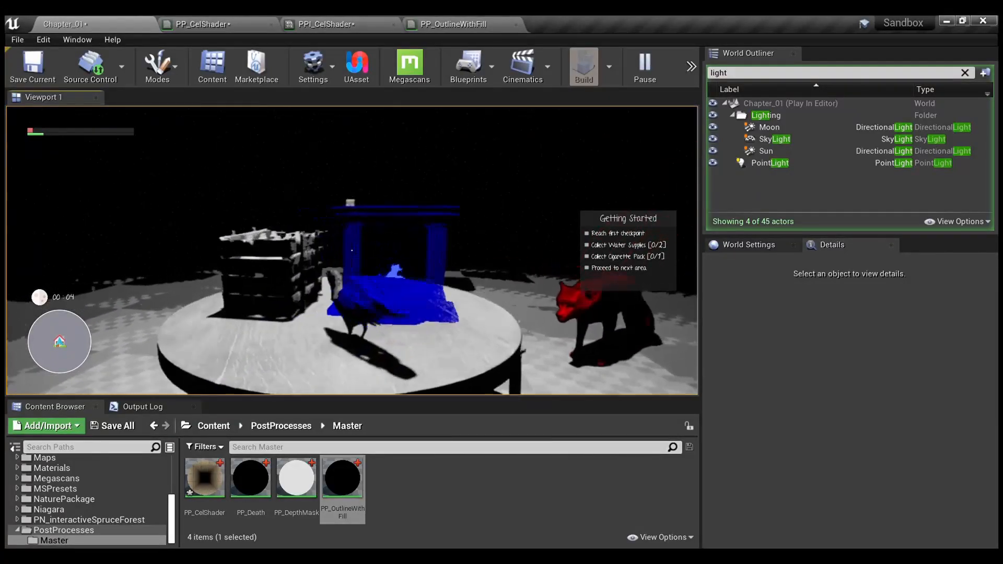
key("ctrl")
key("a")
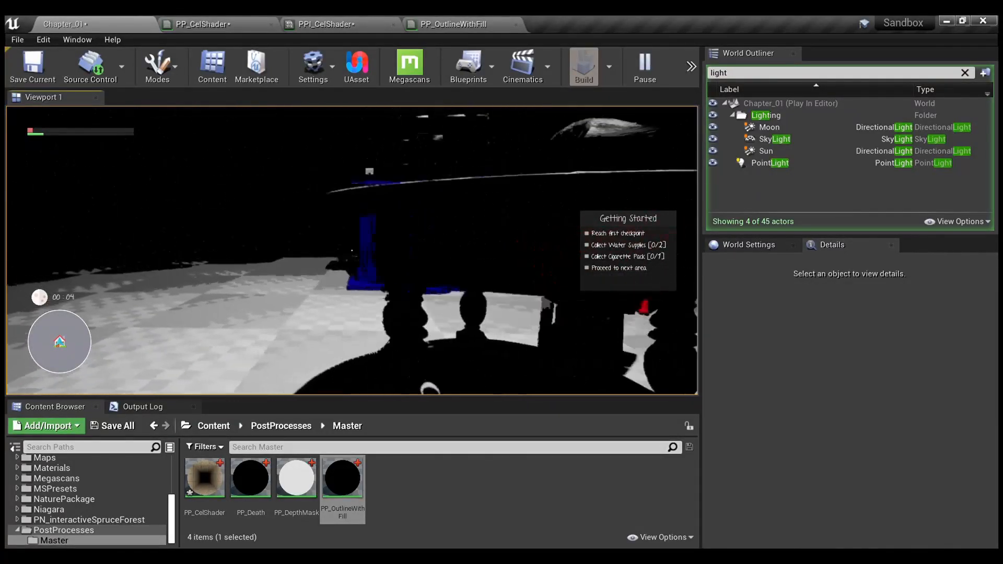
key("d")
key("a")
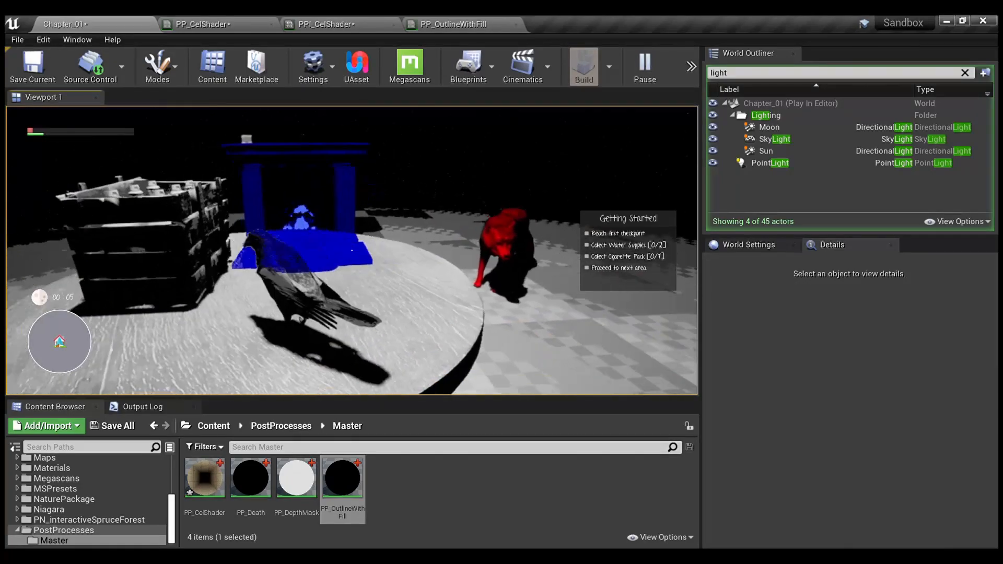
key("d")
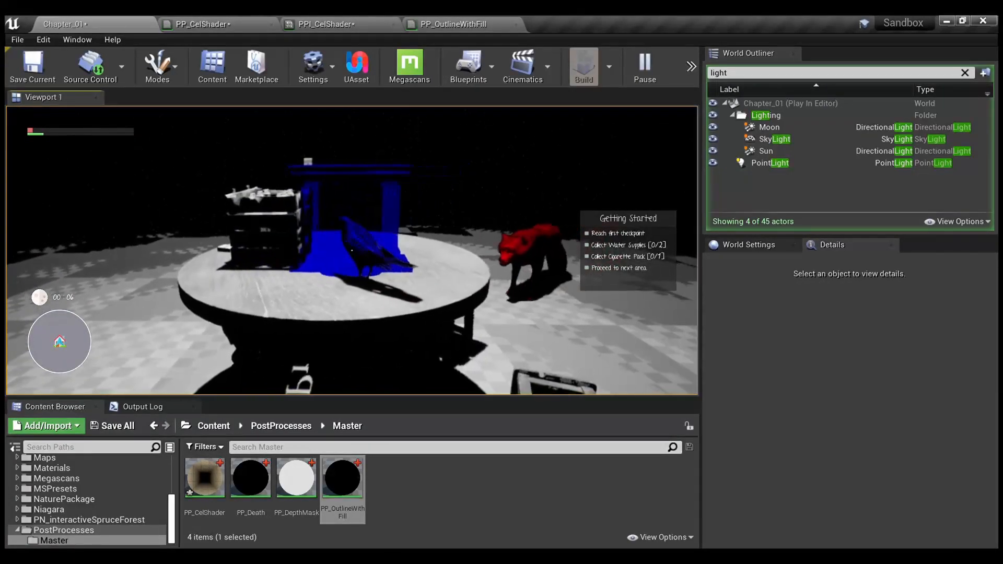
Walk up to the fireplace and back away to view its blue shading next to the wolf.
key("a")
key("w")
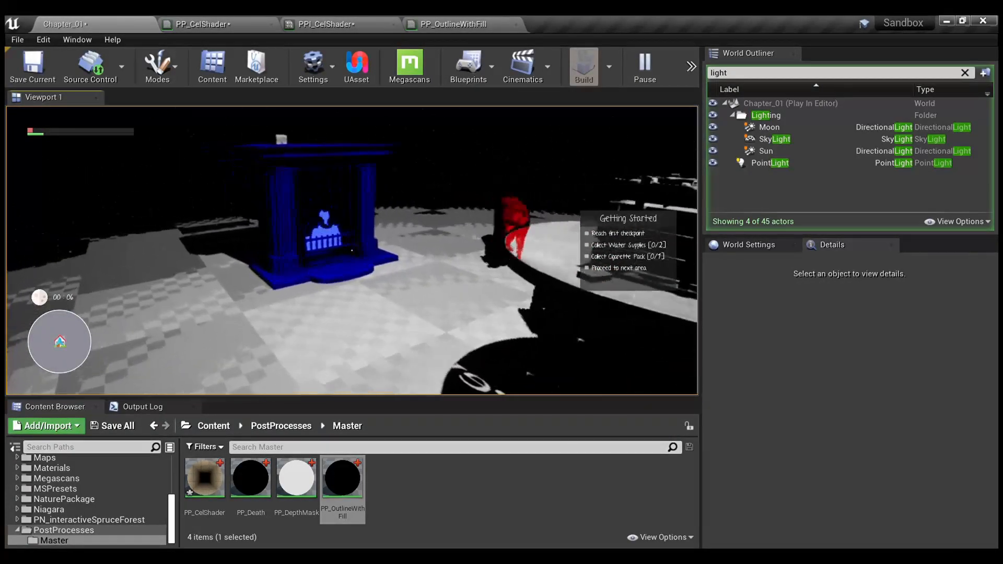
key("d")
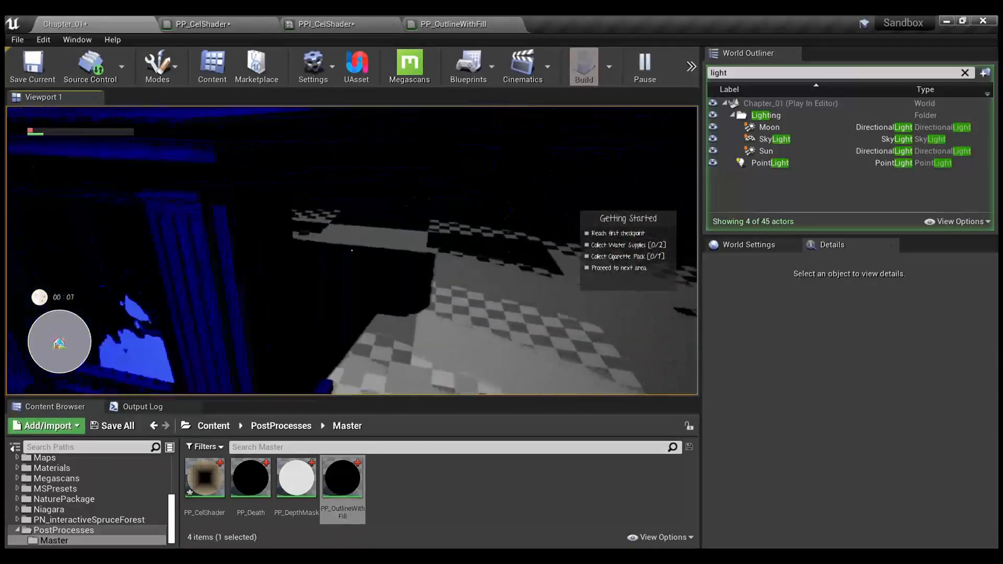
key("s")
key("s")
key("a")
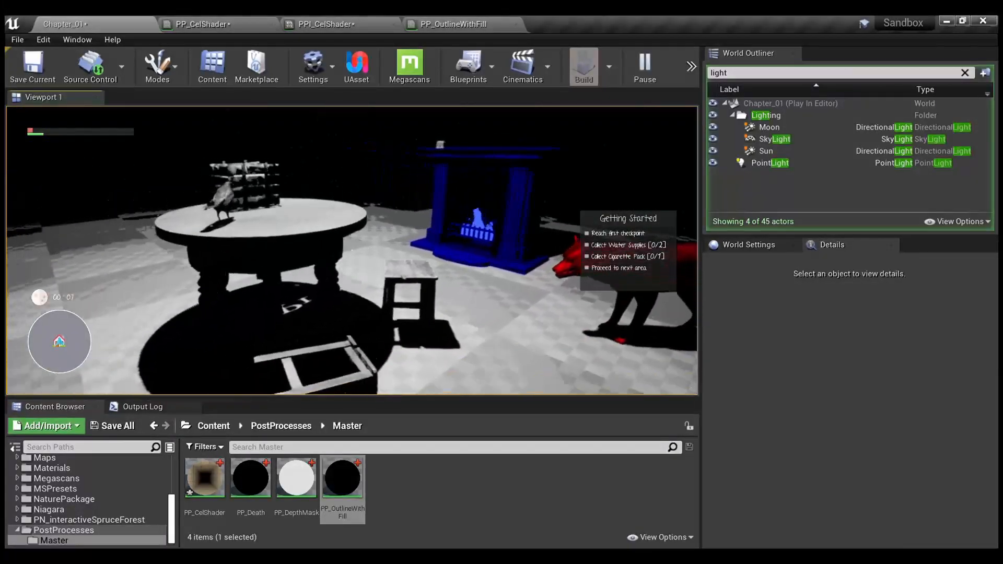
key("d")
key("d")
key("w")
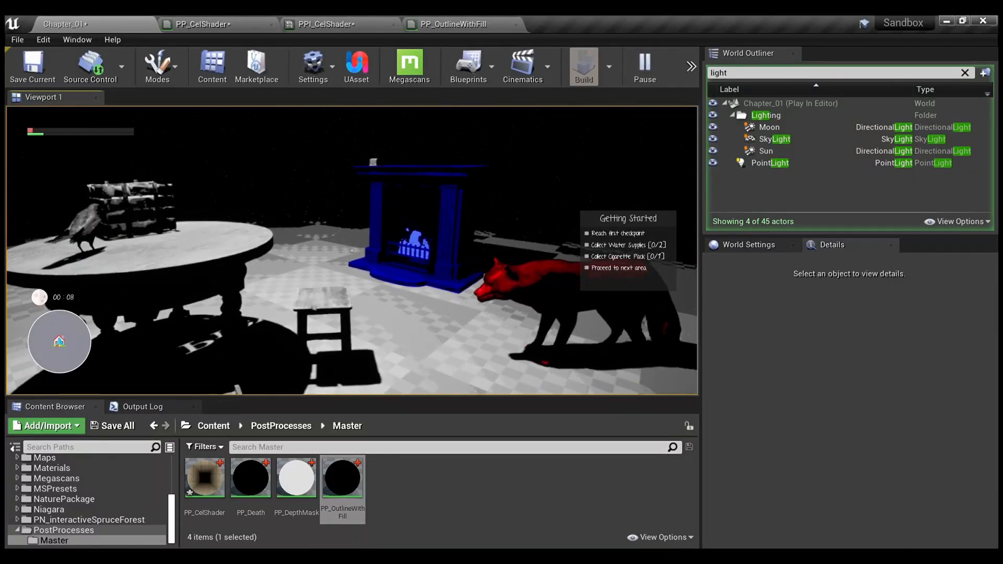
Check the masks overlapping the table from other angles, end the play session and return to PP_CelShader.
key("a")
key("a")
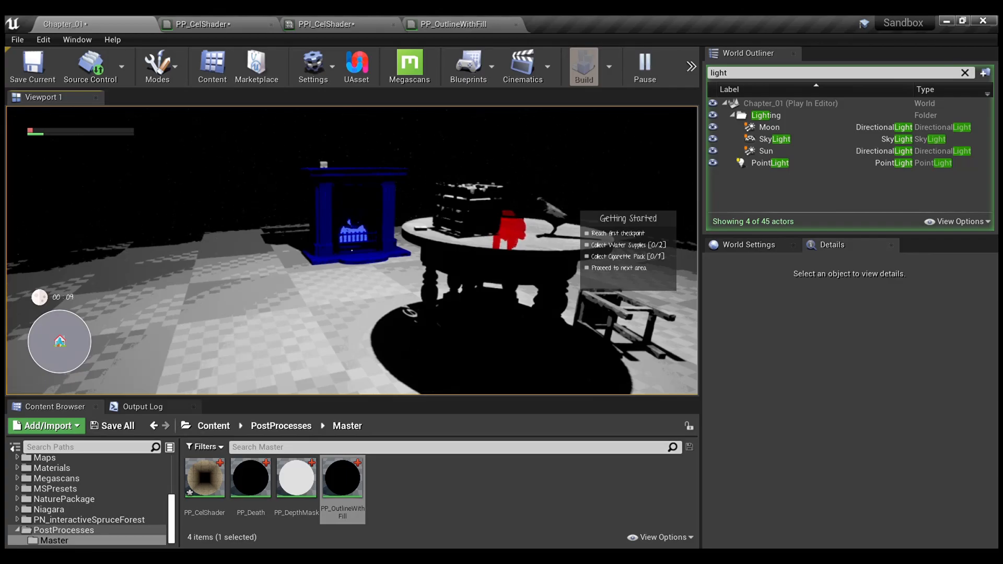
key("d")
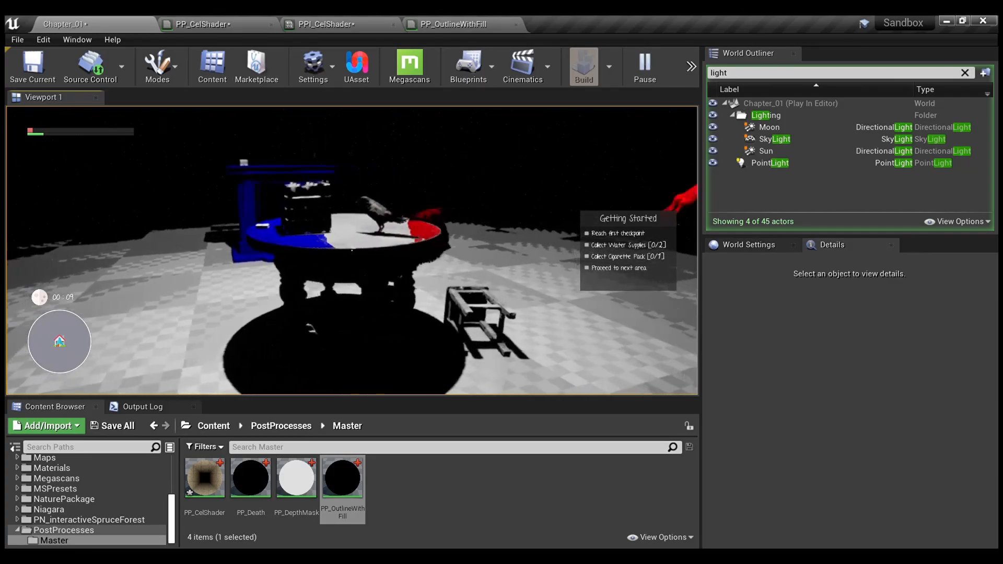
key("w")
key("d")
key("a")
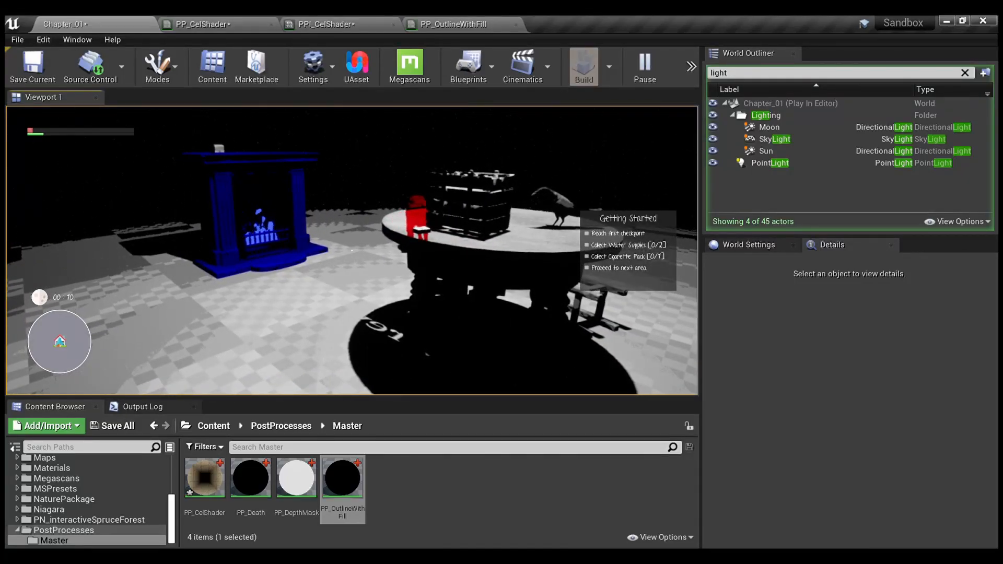
key("Escape")
left_click(203, 25)
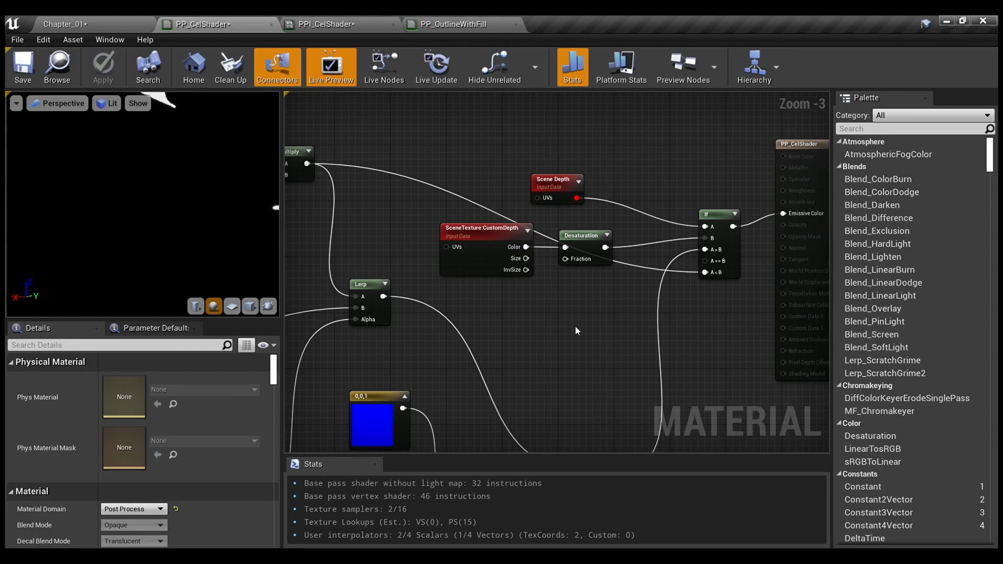
Move the CustomDepth scene texture and its Desaturation node together, closer to the If node beneath Scene Depth.
scroll(572, 330, "up", 2)
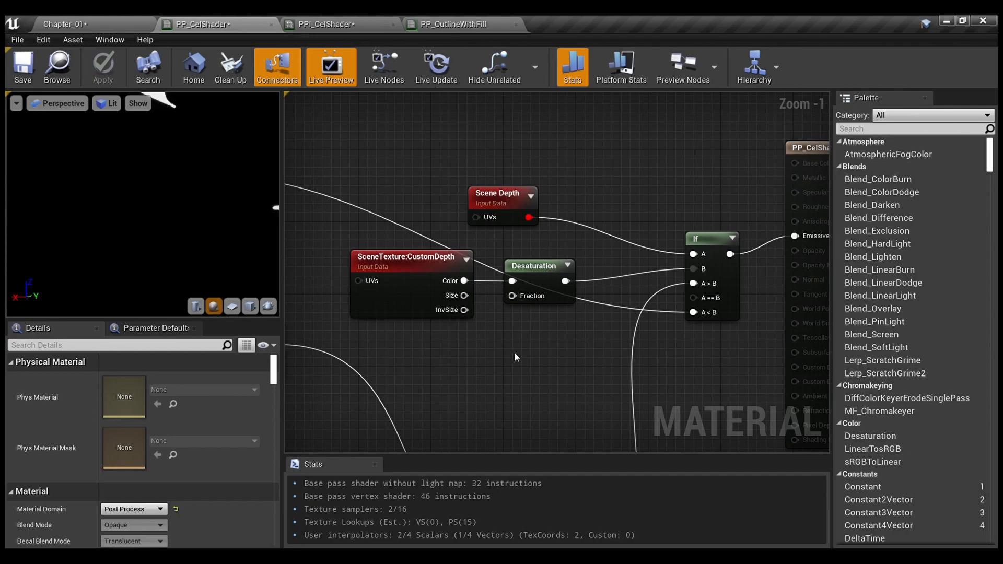
left_click_drag(476, 301, 453, 282)
left_click_drag(527, 276, 554, 258)
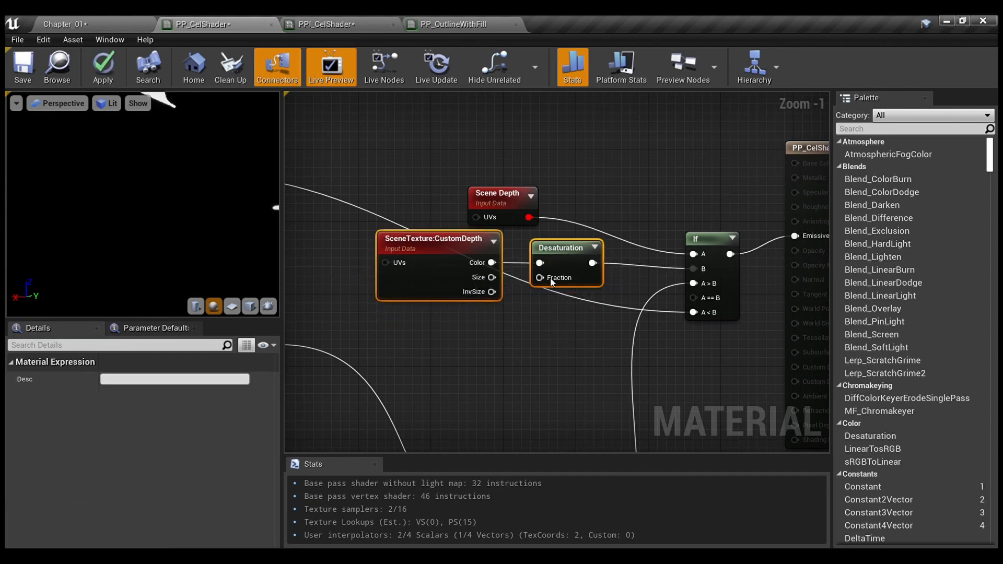
scroll(558, 346, "down", 2)
right_click_drag(552, 384, 573, 263)
left_click(573, 262)
scroll(573, 262, "down", 1)
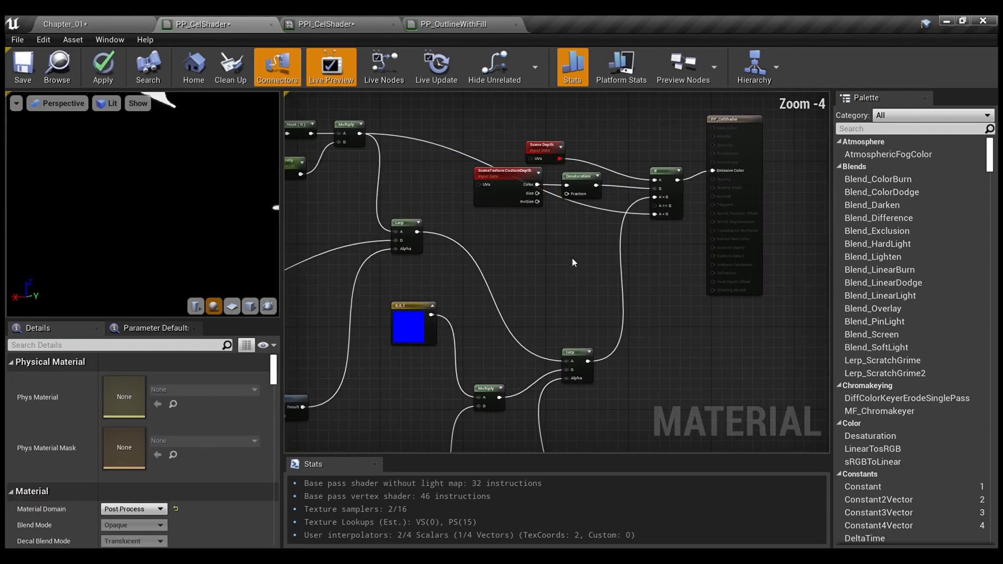
Examine how the If node compares Scene Depth with CustomDepth and takes the masked Lerp branch for A > B.
scroll(596, 373, "up", 2)
right_click_drag(638, 220, 609, 301)
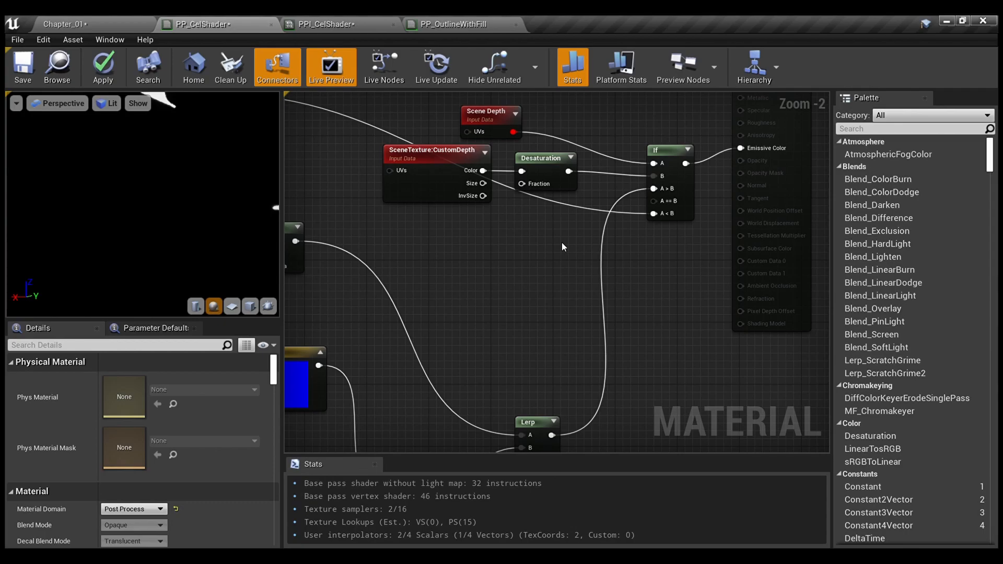
scroll(562, 246, "down", 4)
right_click_drag(533, 196, 682, 132)
left_click_drag(729, 382, 409, 164)
right_click_drag(673, 198, 547, 365)
scroll(546, 344, "up", 3)
left_click(555, 322)
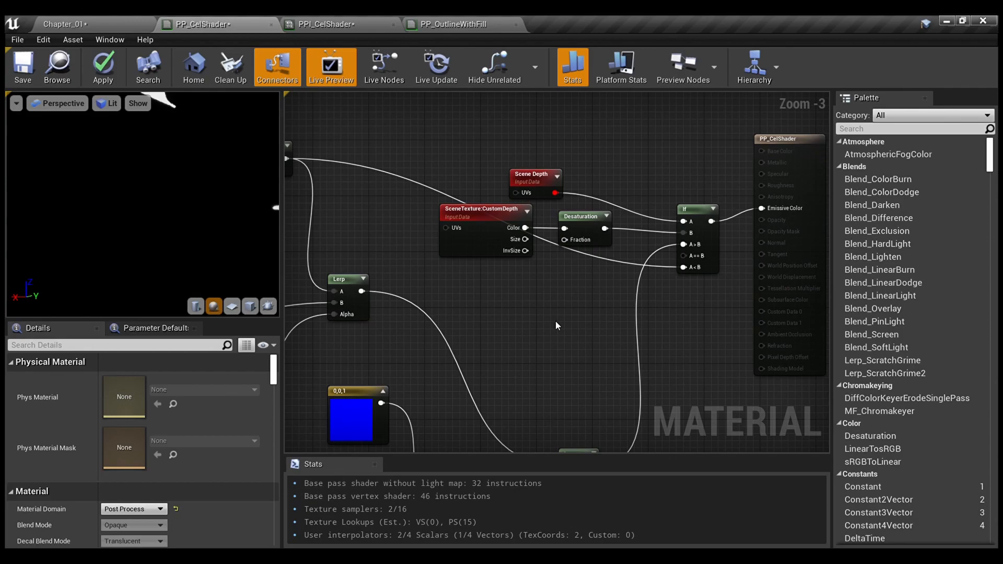
Trace the unmasked greyscale banding chain into the If node's A < B input and compare it with the masked branches.
scroll(556, 321, "down", 1)
right_click_drag(556, 321, 746, 282)
left_click_drag(406, 201, 680, 301)
scroll(425, 298, "up", 3)
right_click_drag(425, 298, 377, 290)
right_click_drag(815, 307, 286, 266)
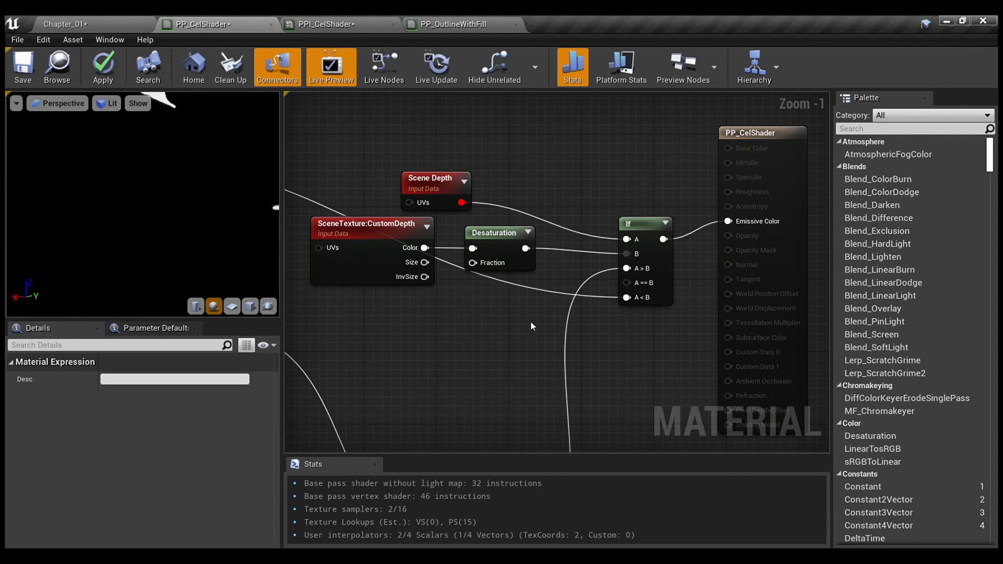
scroll(532, 326, "down", 2)
right_click_drag(531, 326, 834, 419)
right_click_drag(693, 382, 712, 330)
left_click_drag(742, 318, 368, 202)
scroll(646, 343, "down", 3)
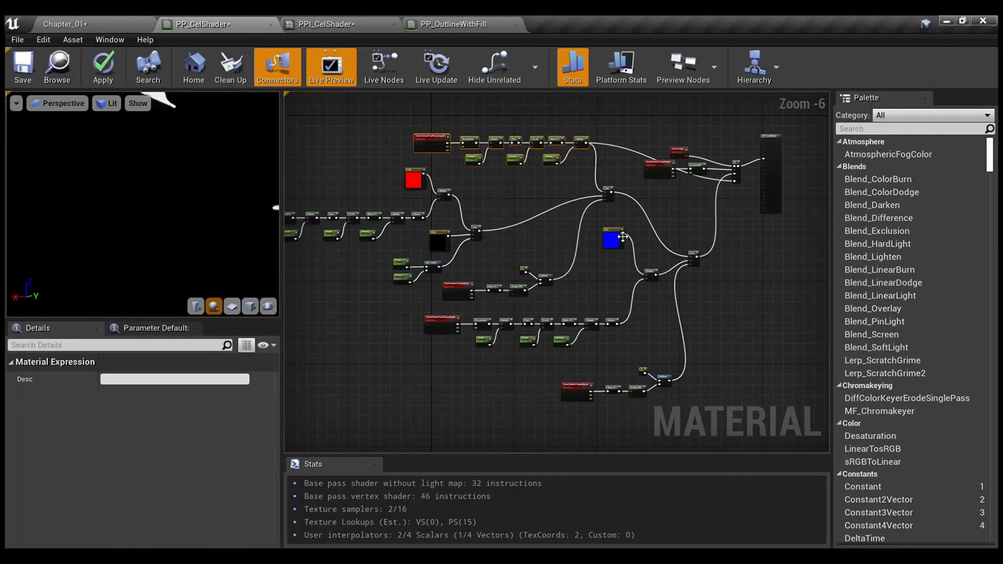
scroll(512, 189, "up", 1)
right_click_drag(462, 211, 384, 210)
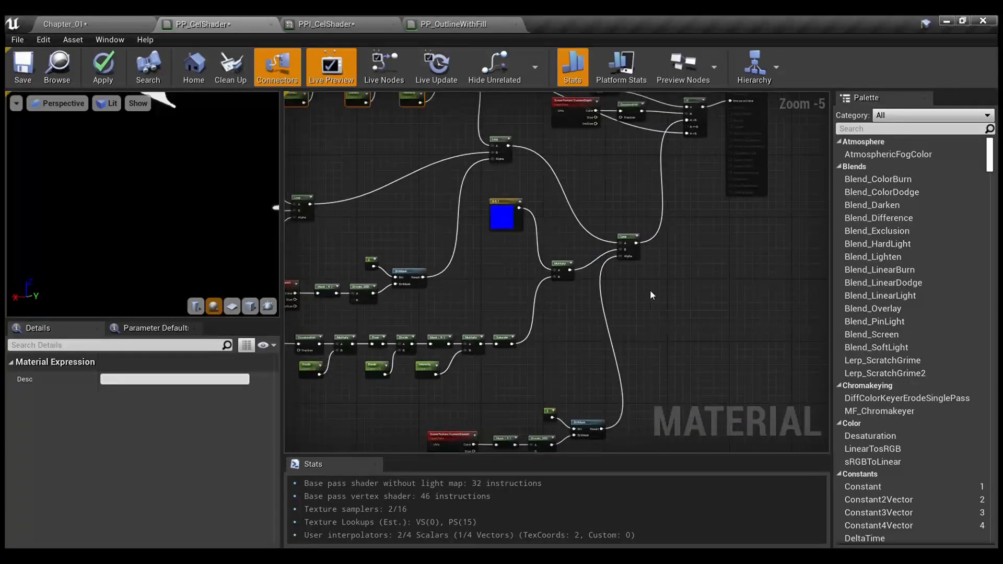
Apply the changes to the PP_CelShader material and bring the depth comparison nodes back into view.
right_click_drag(650, 295, 565, 442)
left_click(521, 285)
left_click(108, 72)
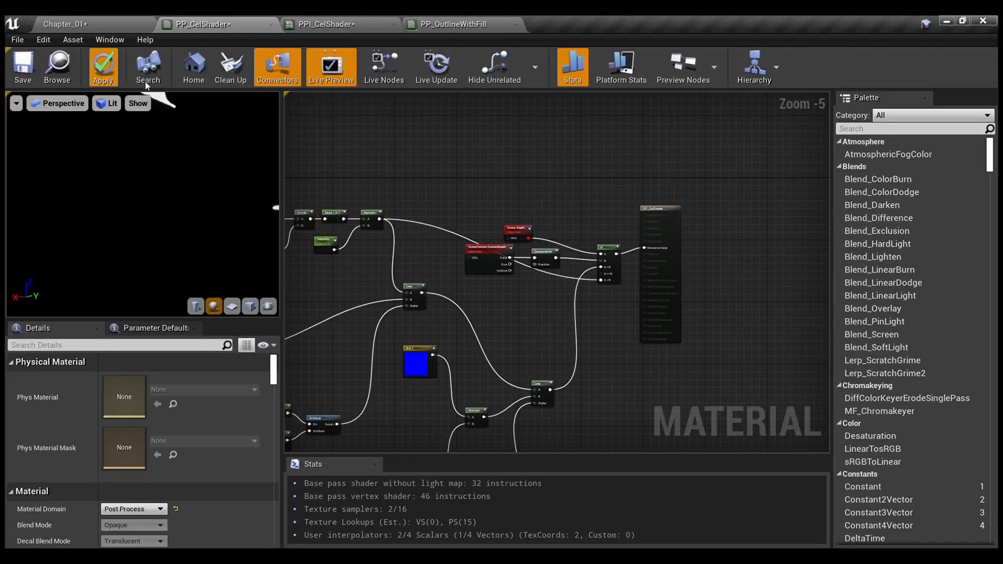
scroll(528, 291, "up", 4)
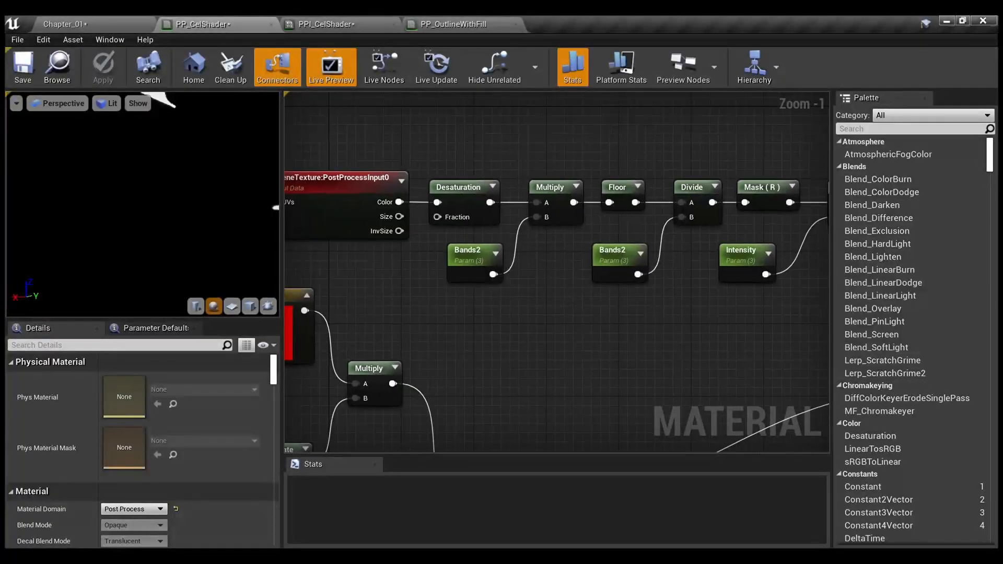
right_click_drag(951, 317, 547, 301)
scroll(437, 265, "down", 2)
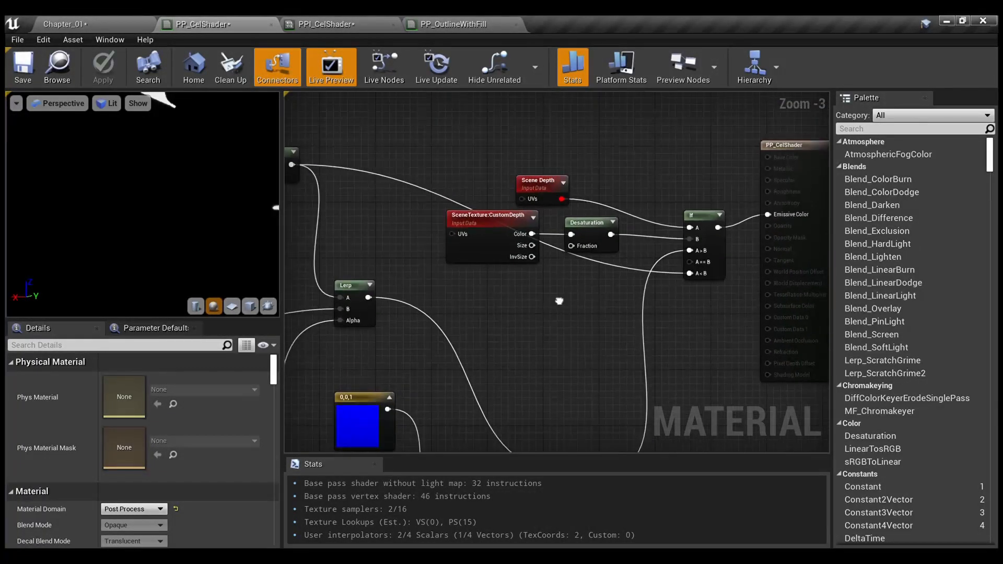
Play the Chapter_01 level and walk around the table and fireplace to check the masks' occlusion.
left_click(130, 20)
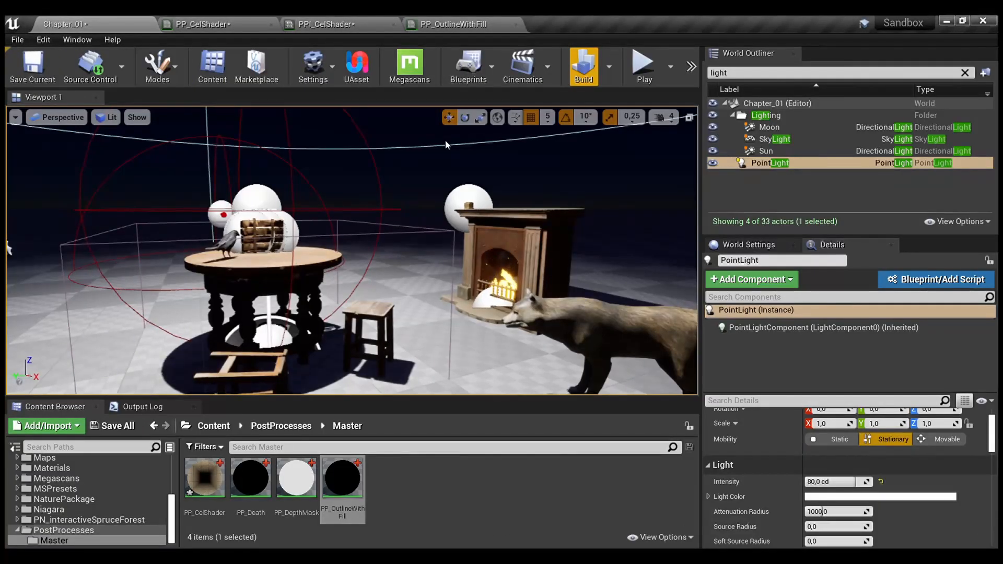
key("alt+p")
key("w")
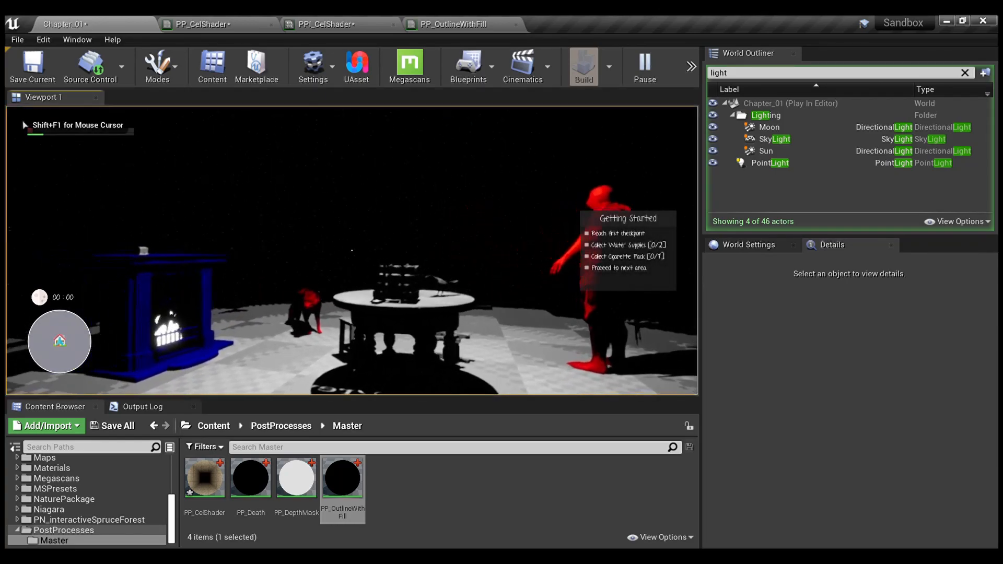
key("w")
key("w")
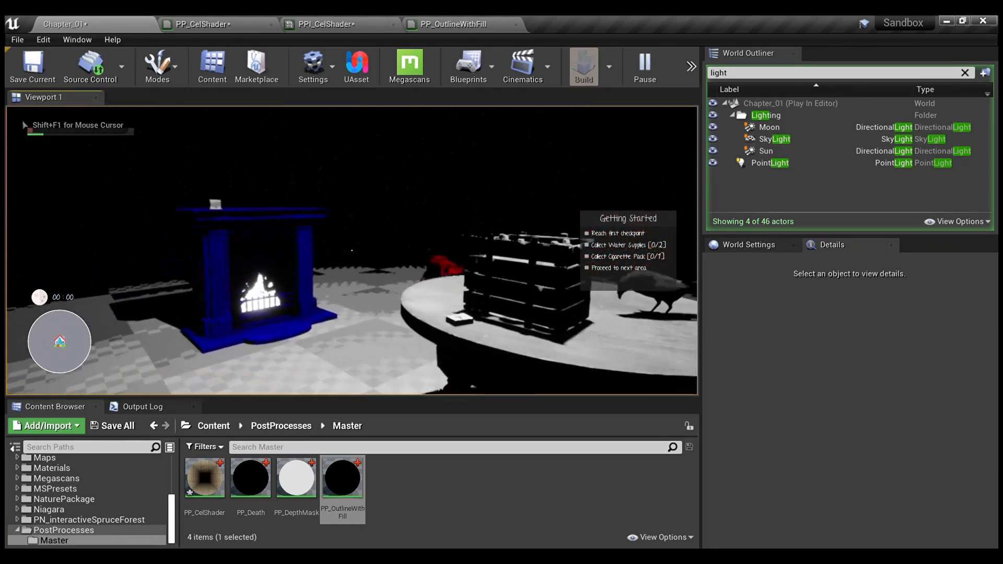
key("w")
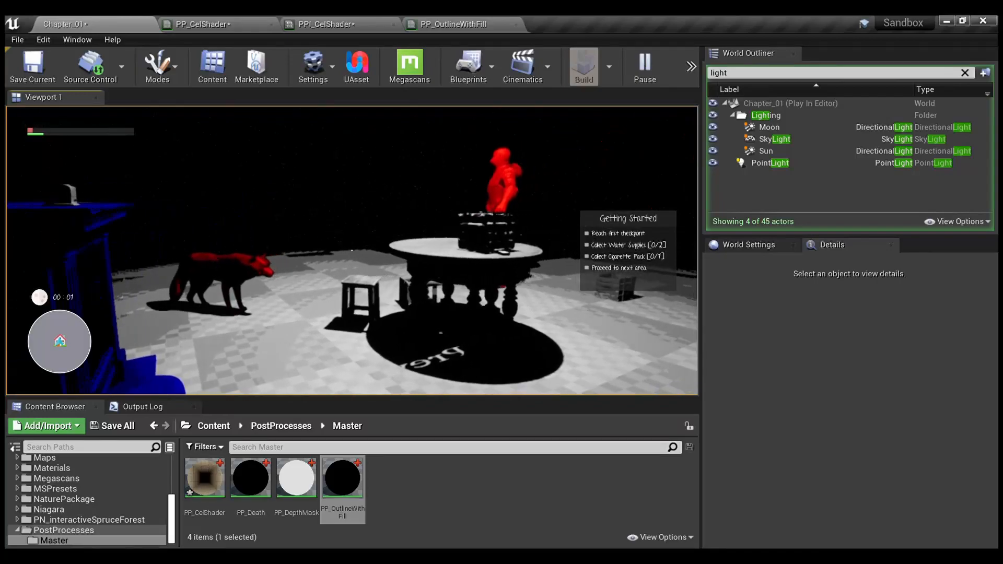
Walk between the knight, wolf and fireplace to inspect how the red and blue masks overlap other objects.
key("w")
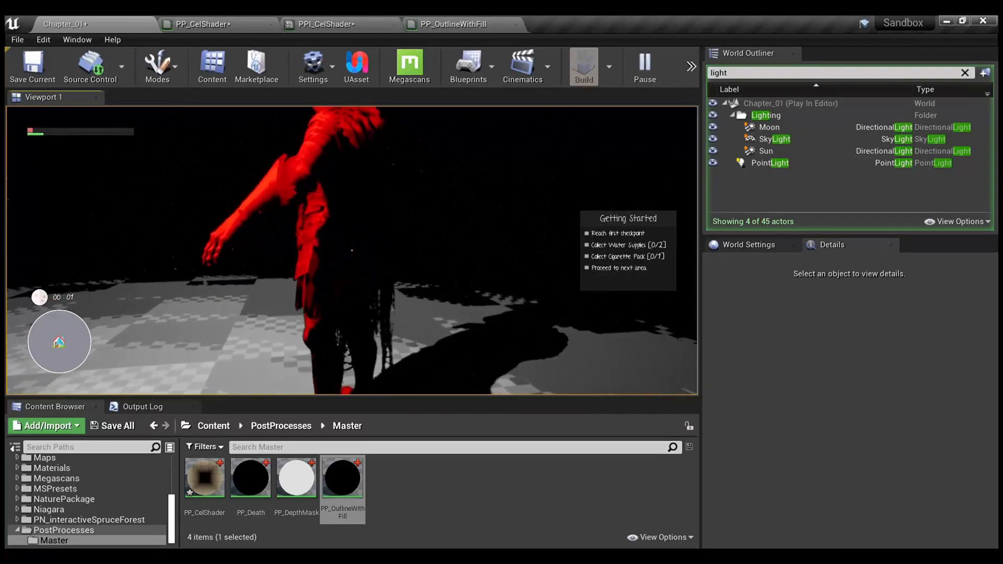
key("w")
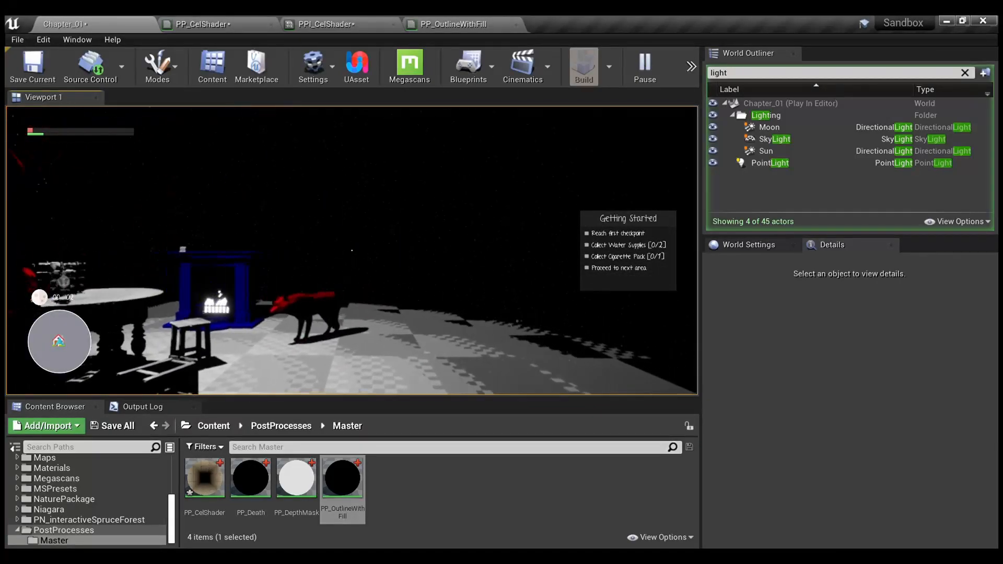
key("w")
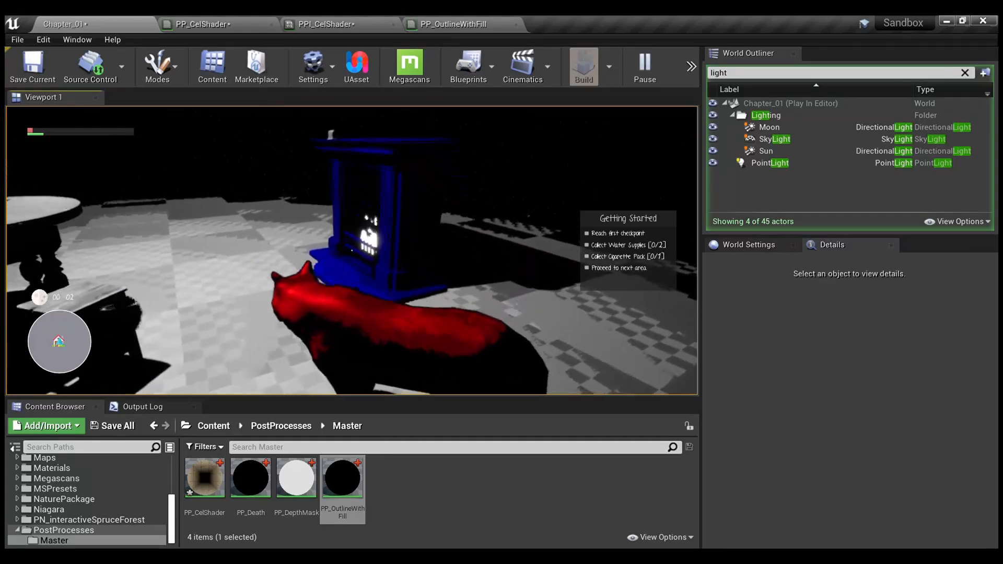
key("s")
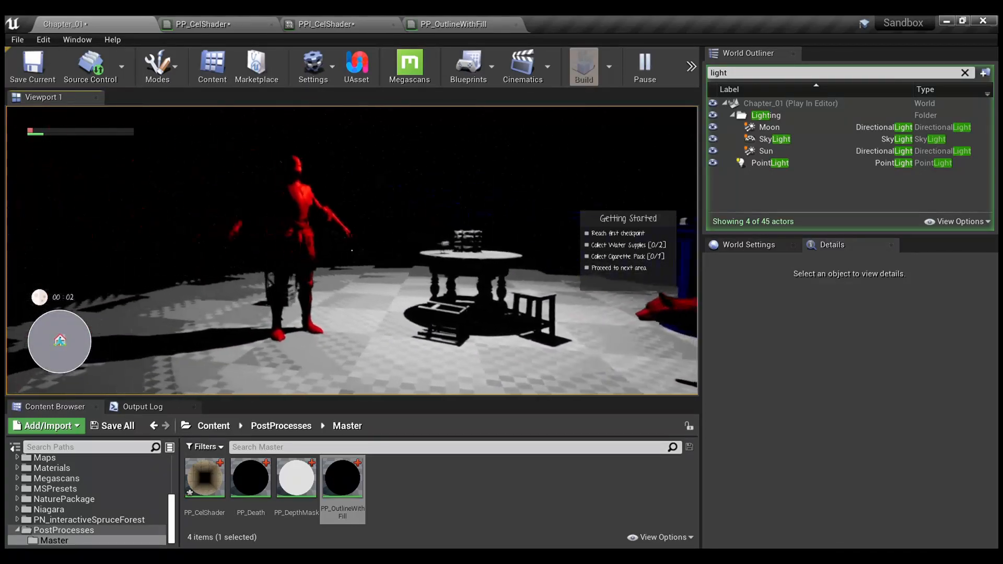
key("w")
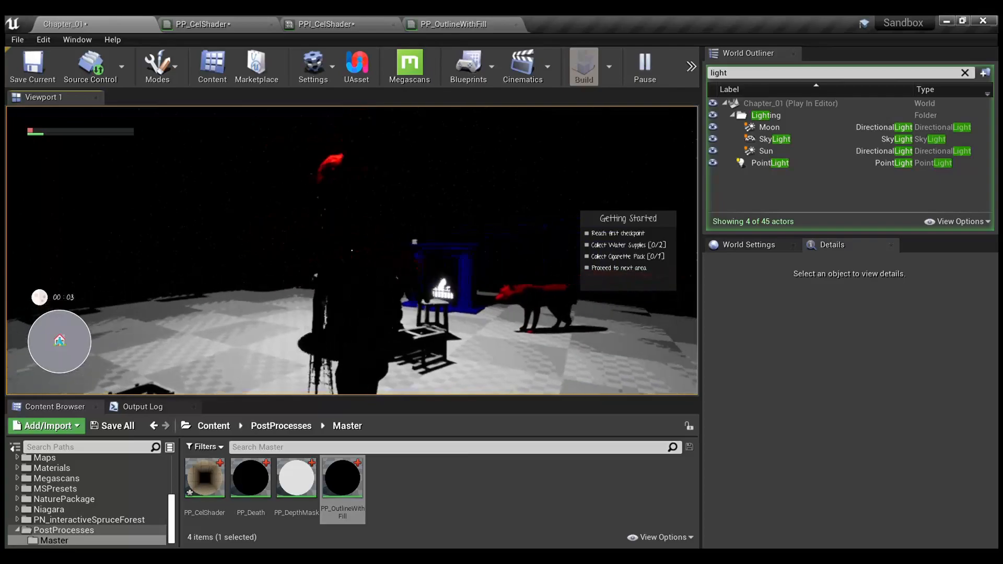
View the wolf, fireplace and table from the far side to check the occlusion from more angles.
key("w")
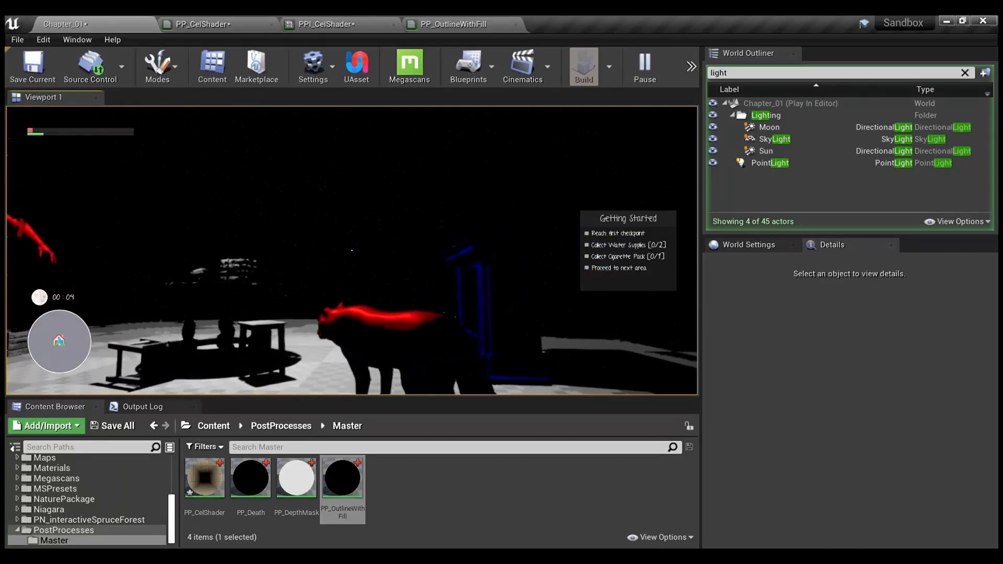
key("s")
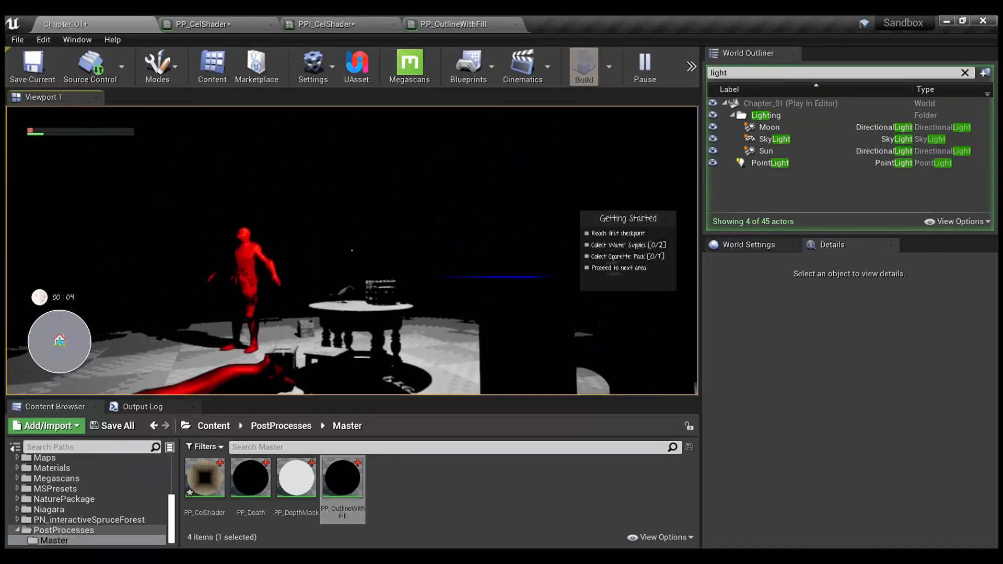
key("w")
key("s")
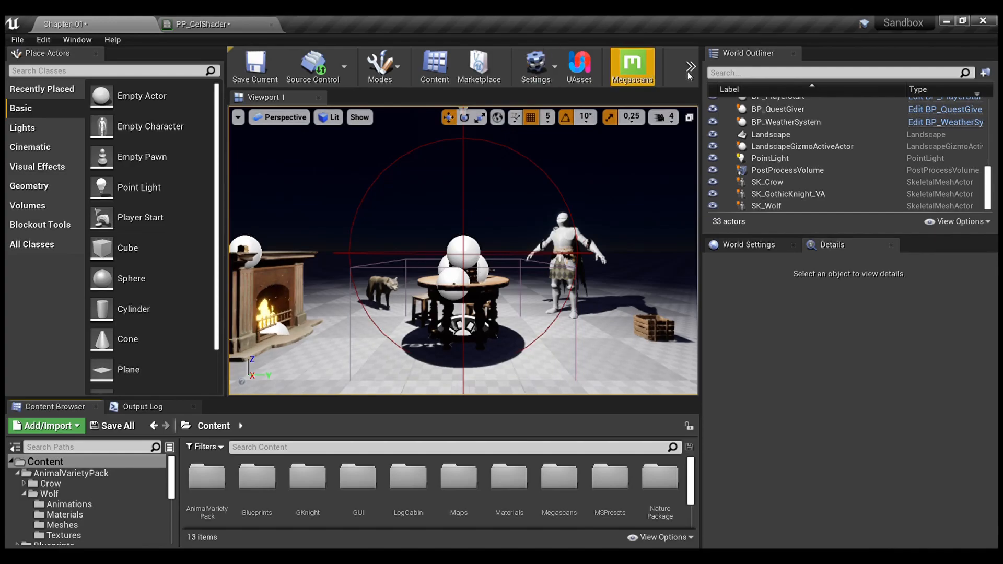
Add an asset reference to PPI_CelShader in the PostProcessVolume's Post Process Materials array.
type("post")
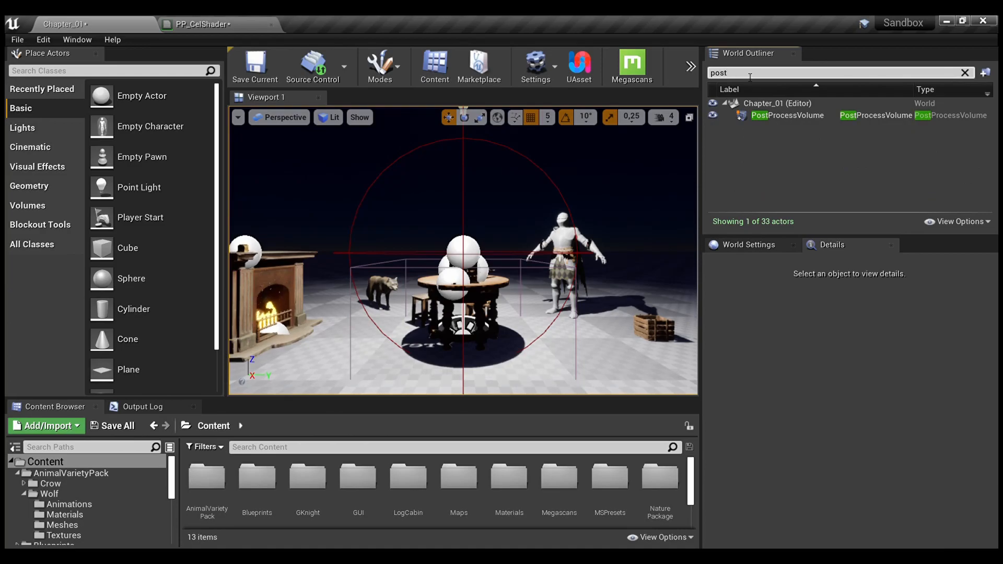
left_click(727, 115)
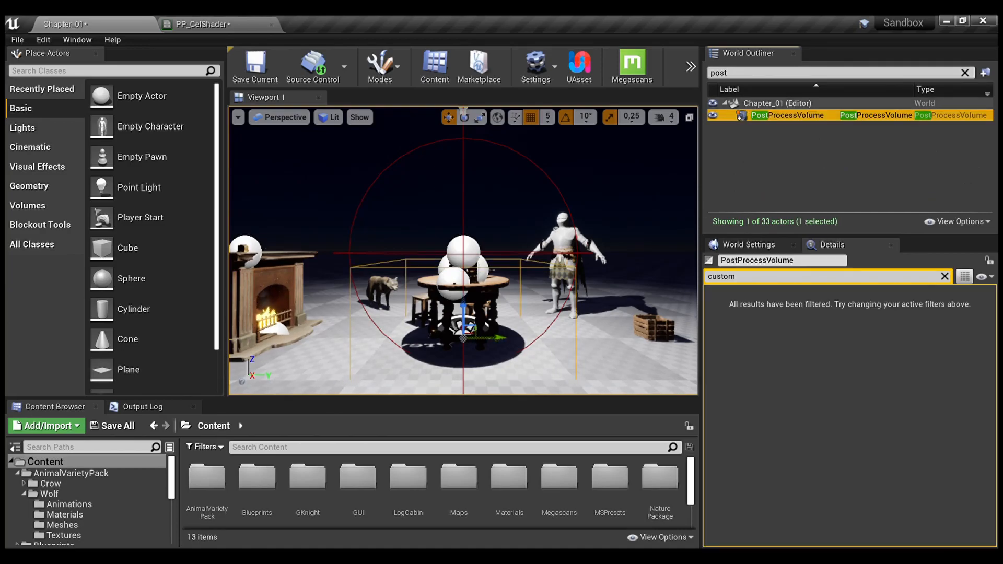
left_click(944, 277)
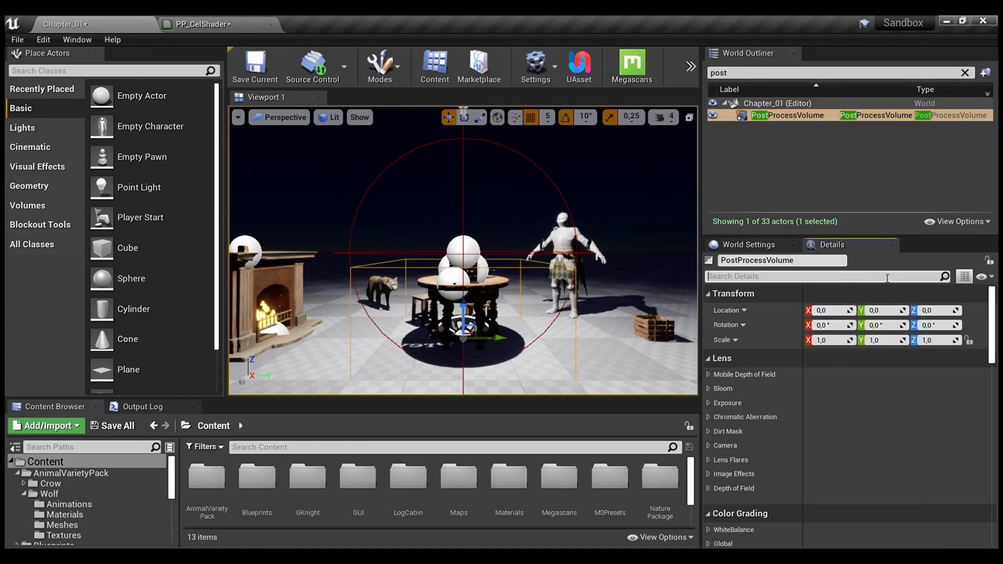
type("mat")
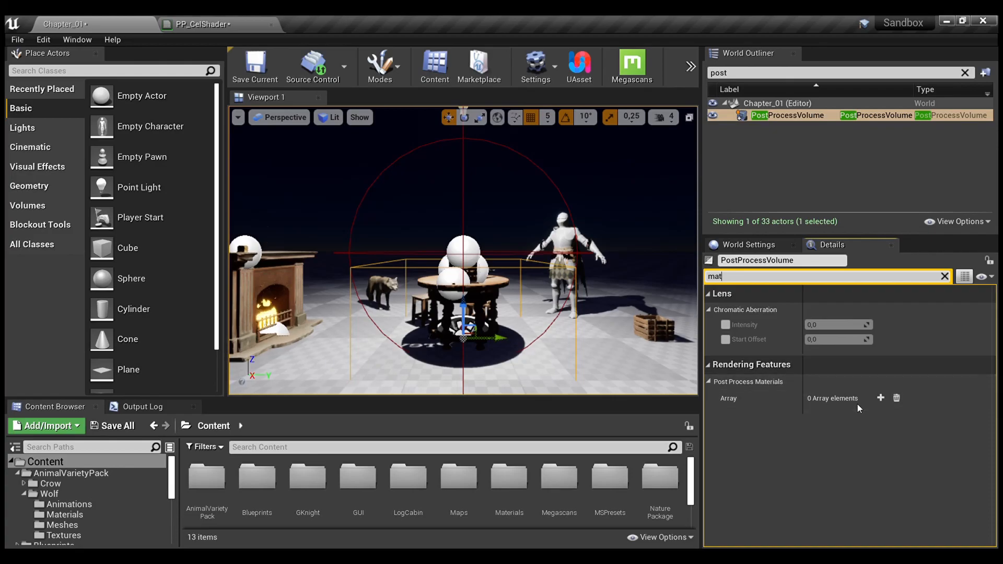
left_click(880, 398)
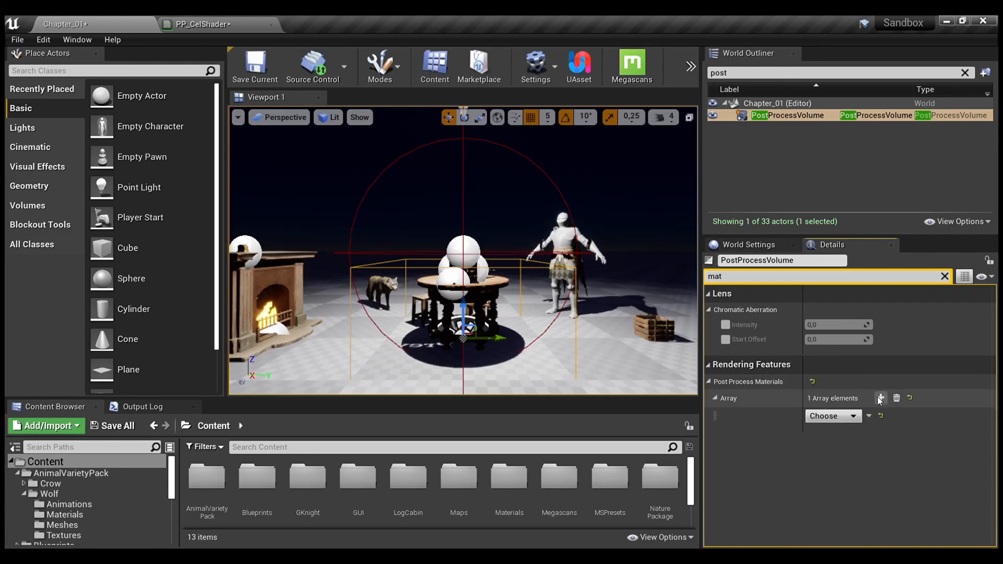
left_click(841, 446)
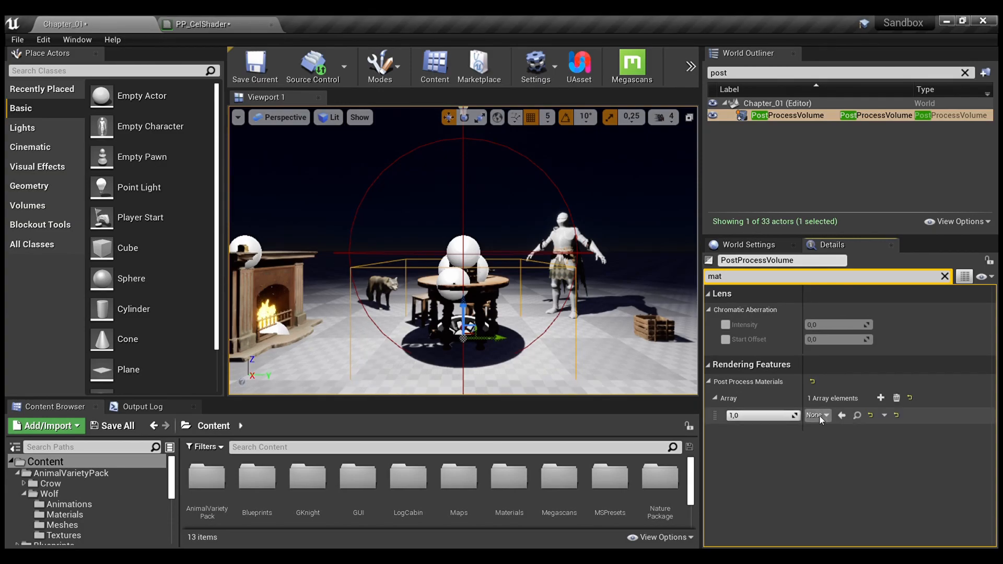
left_click(885, 249)
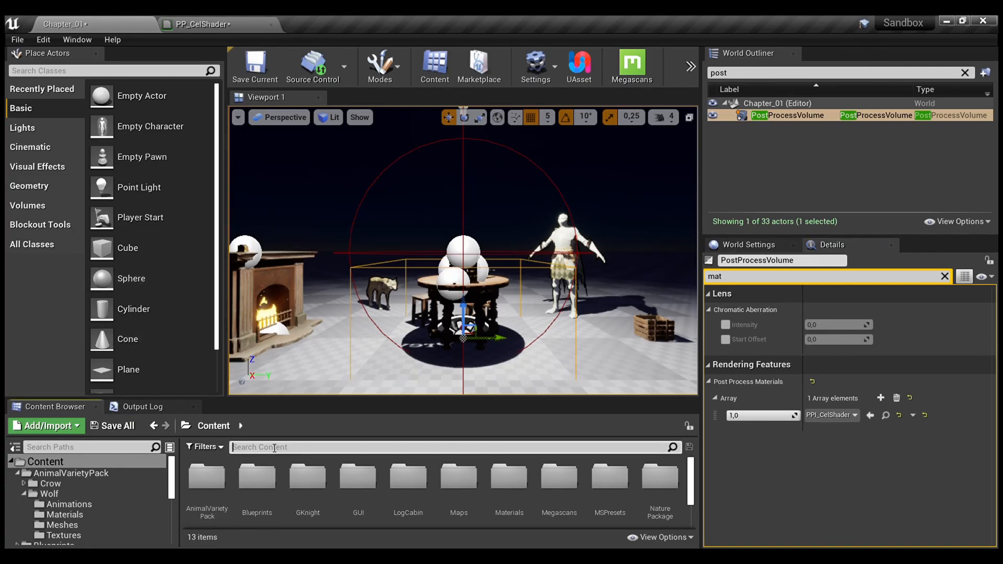
Find and open the BP_PlayerCharacter blueprint and select its FPCamera component.
type("player")
left_click(205, 479)
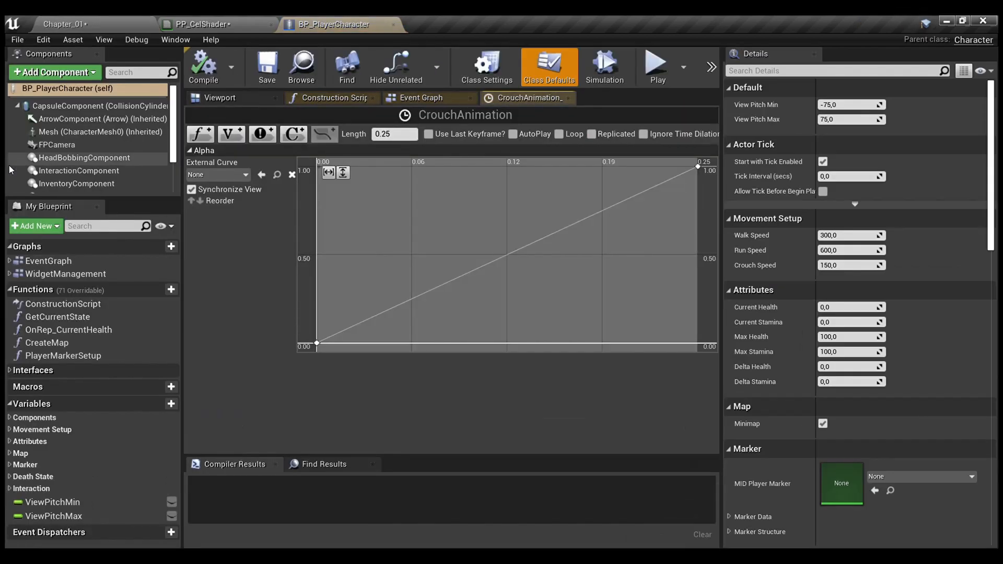
left_click(56, 147)
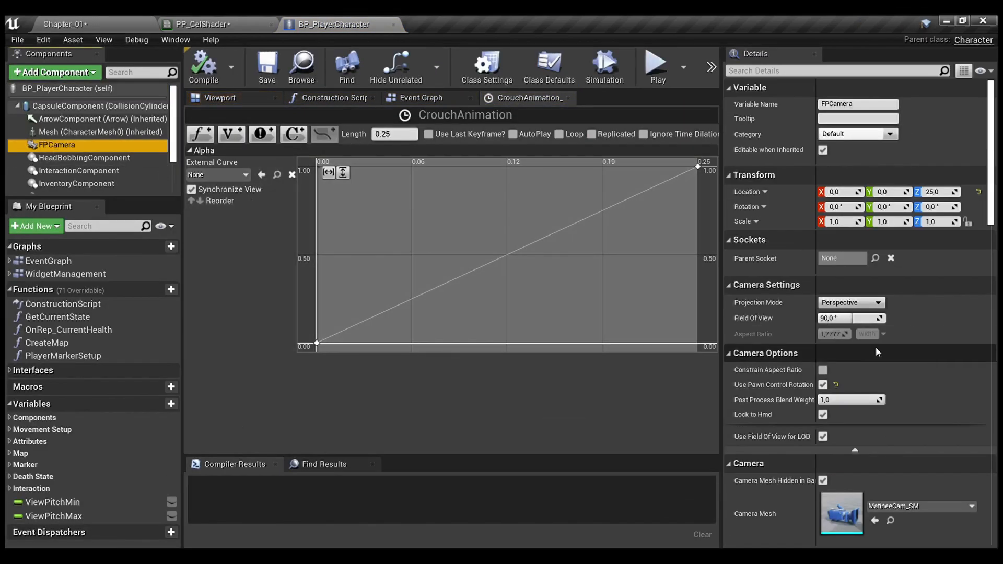
Filter the FPCamera's details by "post" and expand its Post Process Materials array to view the entries.
left_click(796, 71)
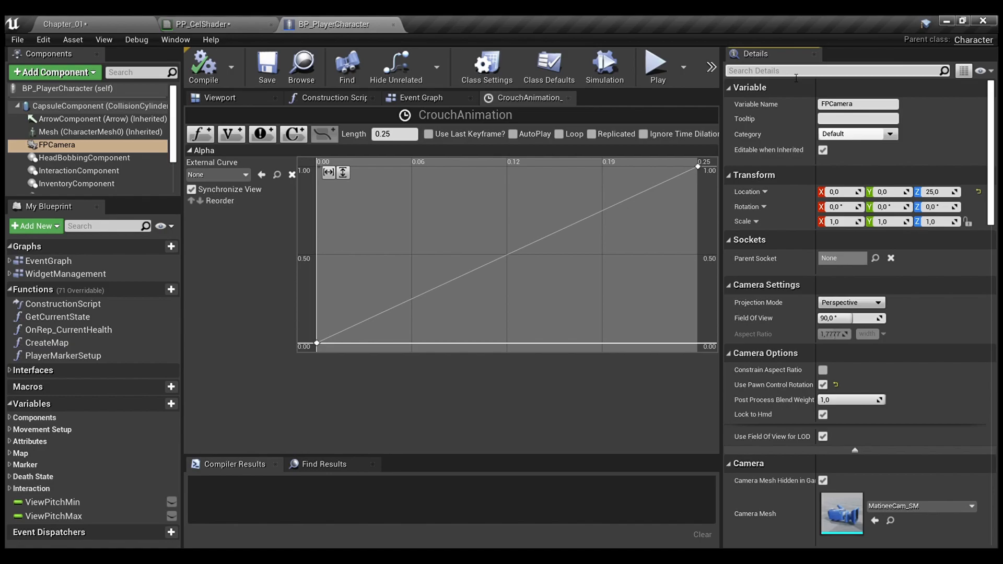
type("post")
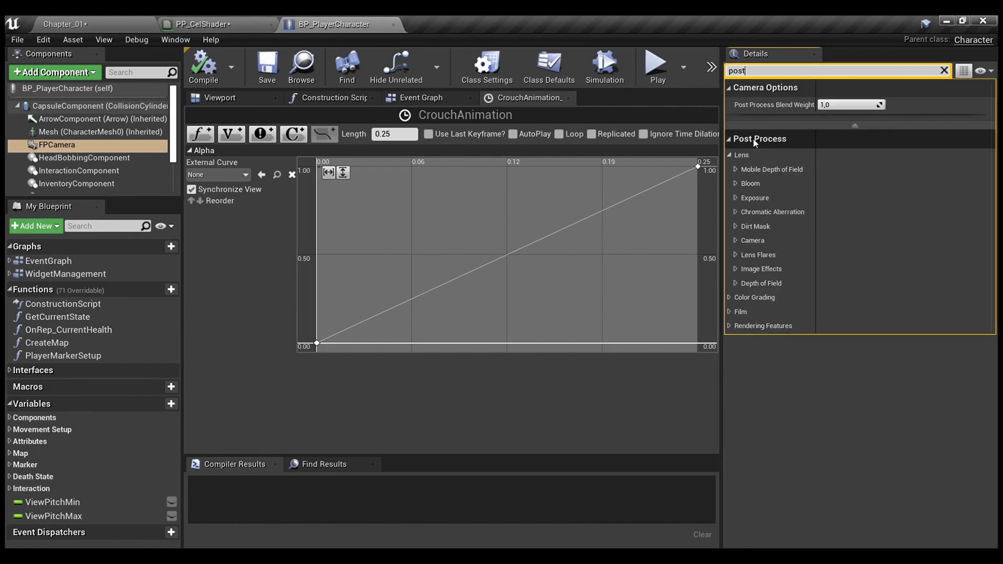
left_click(729, 325)
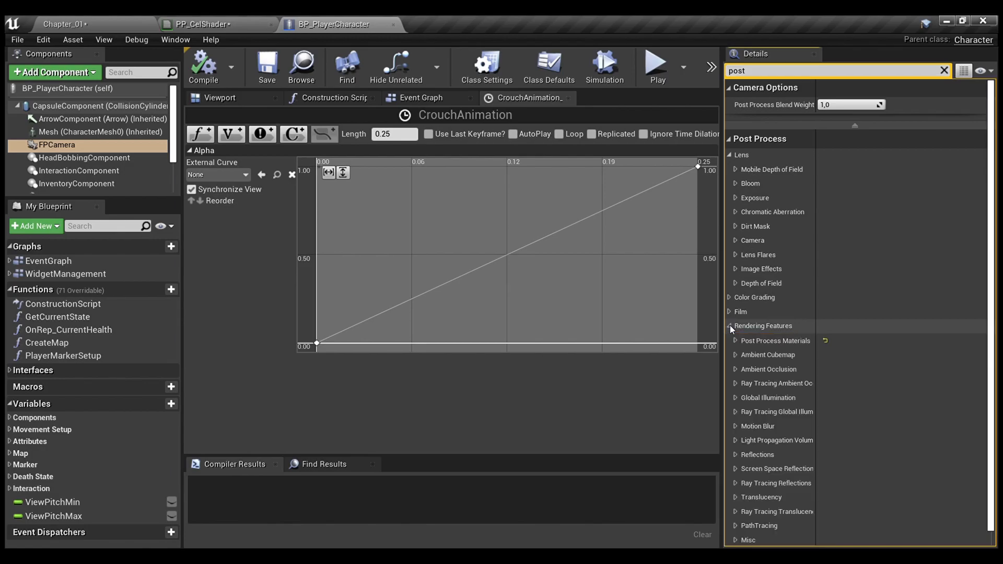
left_click(735, 340)
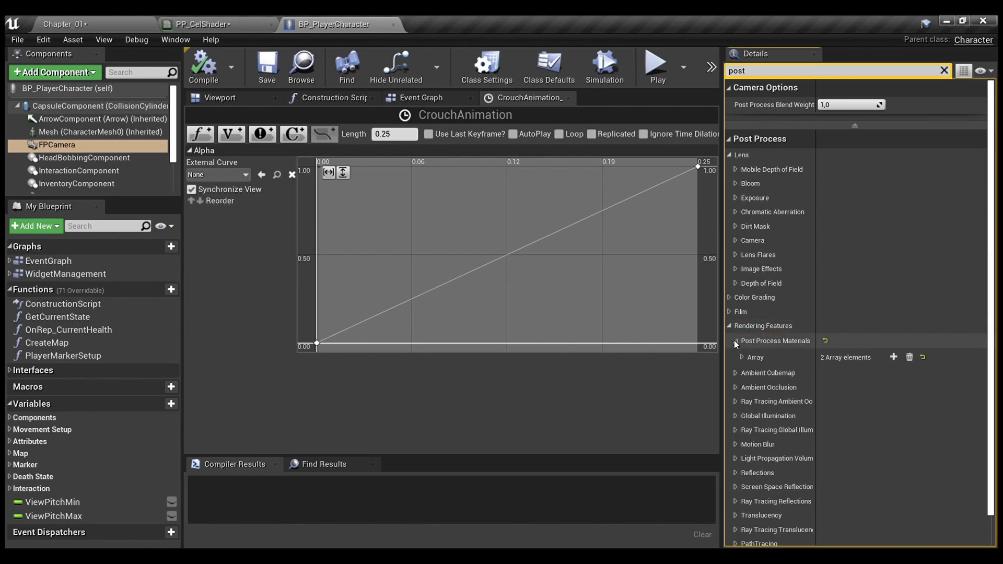
left_click(742, 357)
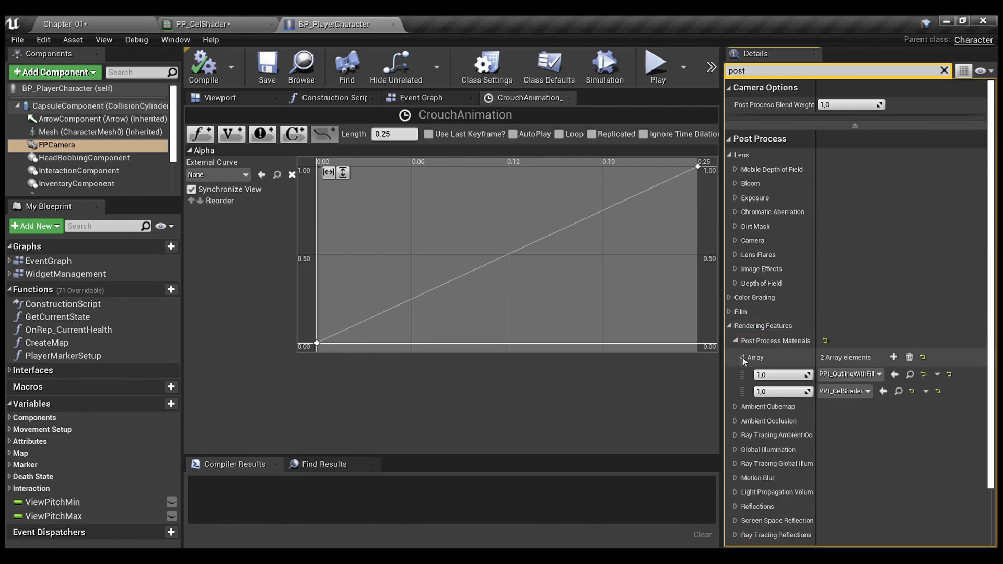